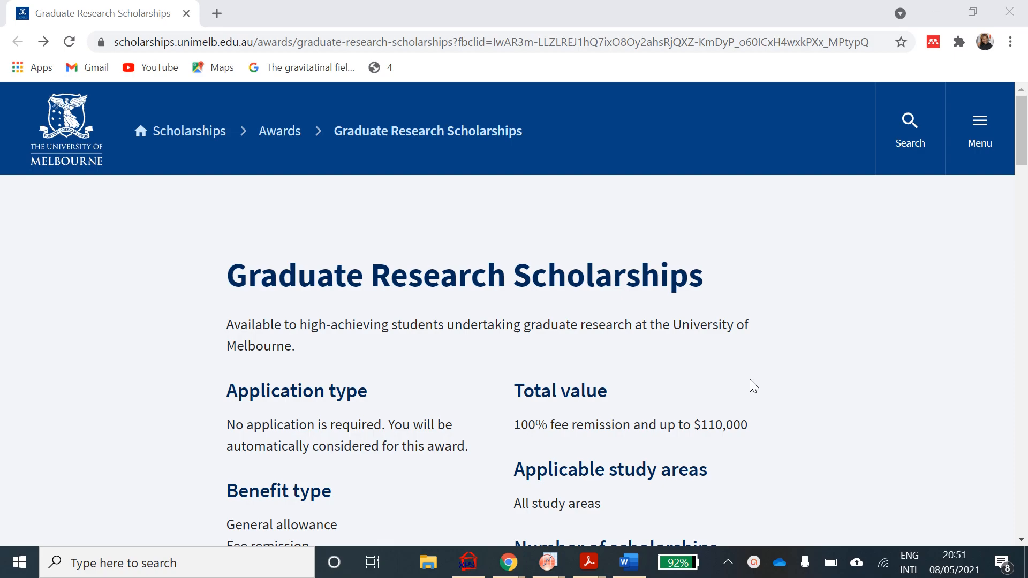
- Expand the Application process accordion on the Graduate Research Scholarships page
scroll(750, 380, "down", 2)
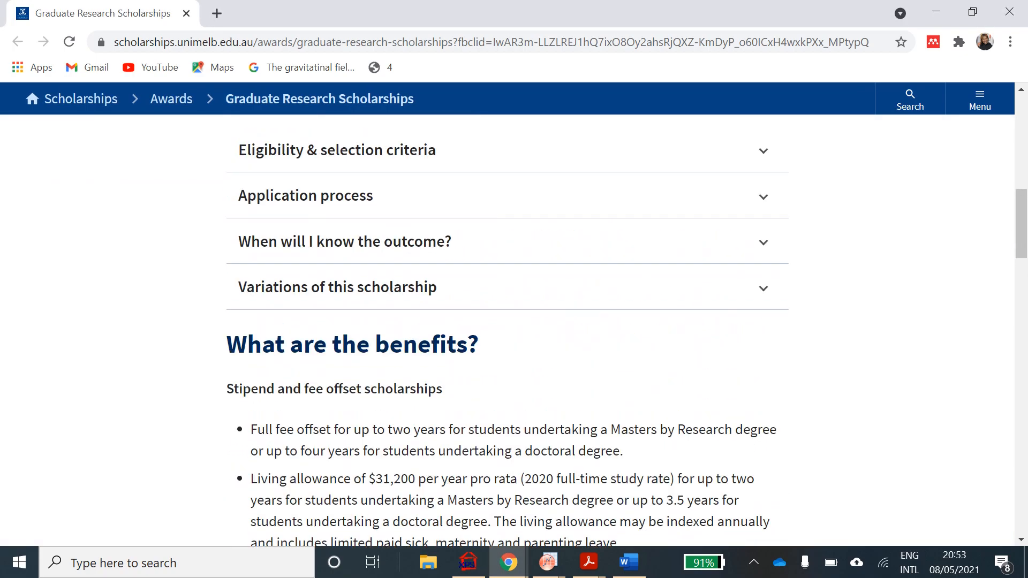
scroll(750, 285, "up", 3)
scroll(750, 285, "down", 1)
left_click(764, 355)
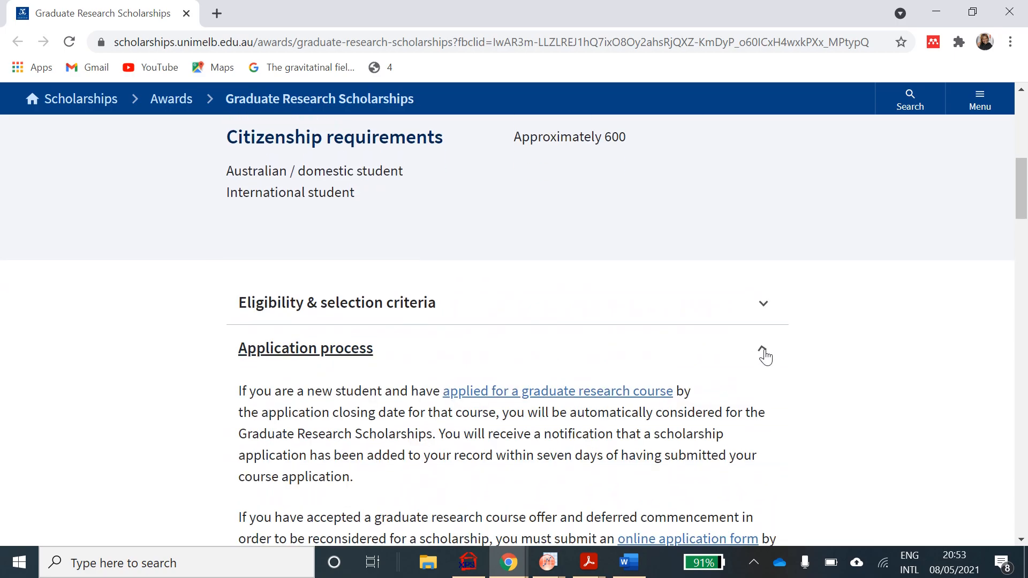
scroll(764, 356, "down", 2)
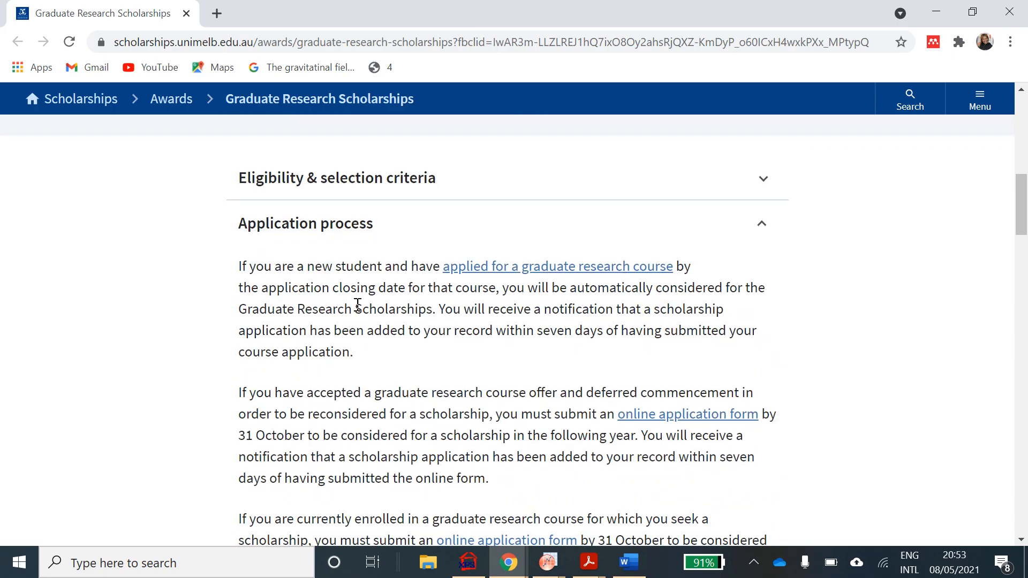
- Navigate from graduate research course info through International applications to the Applications guide
left_click(502, 275)
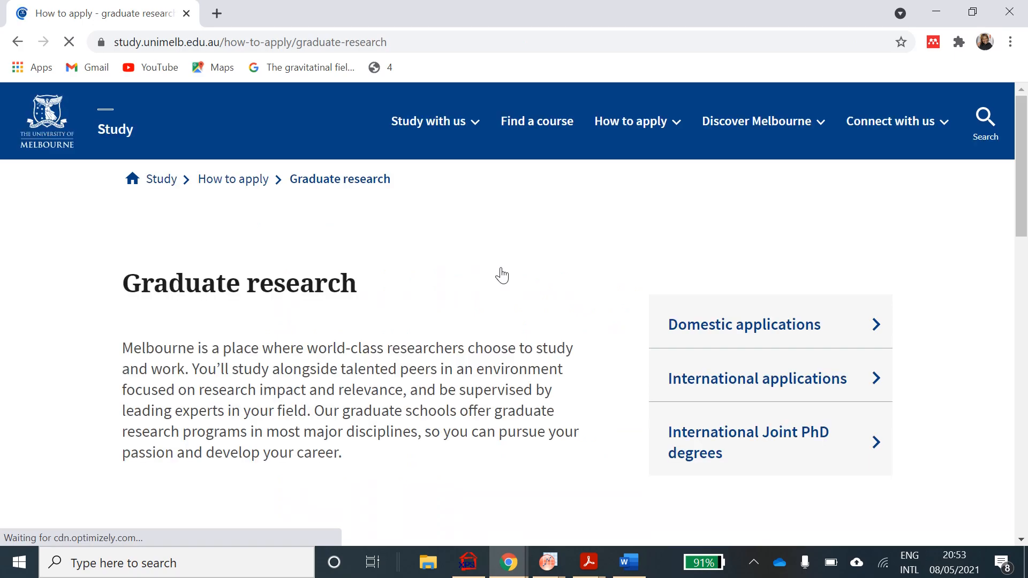
scroll(505, 395, "down", 1)
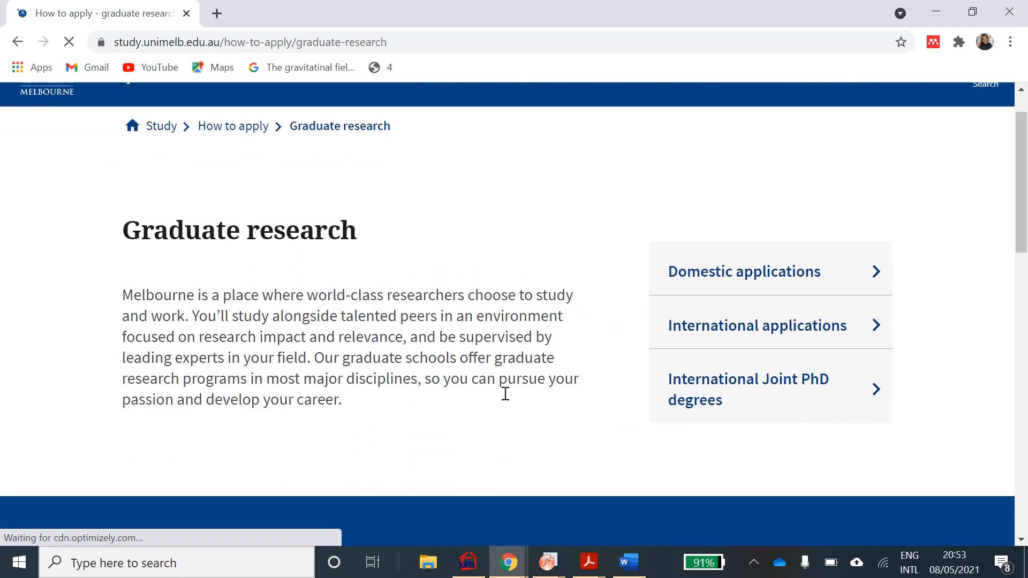
left_click(786, 337)
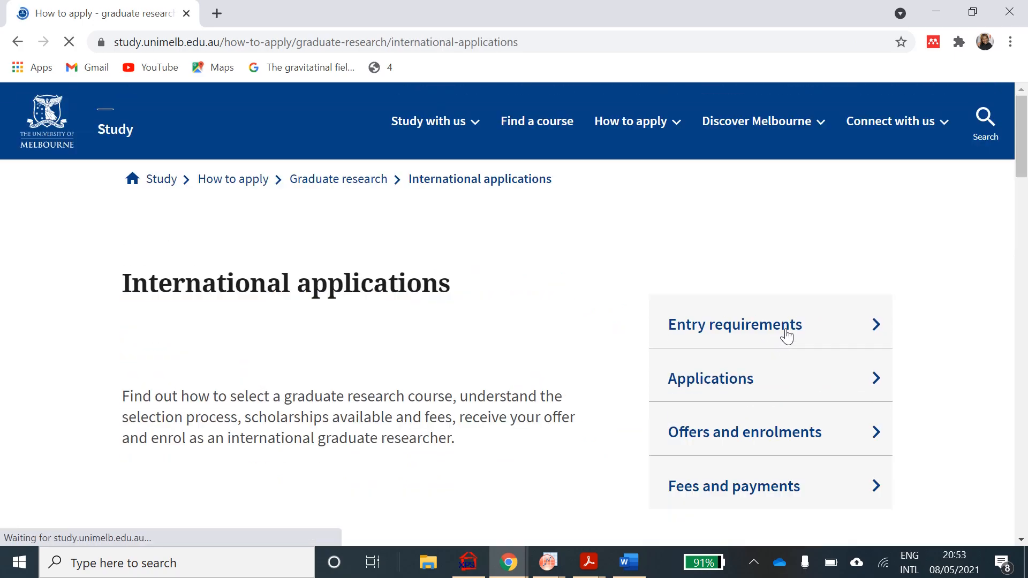
scroll(541, 449, "down", 2)
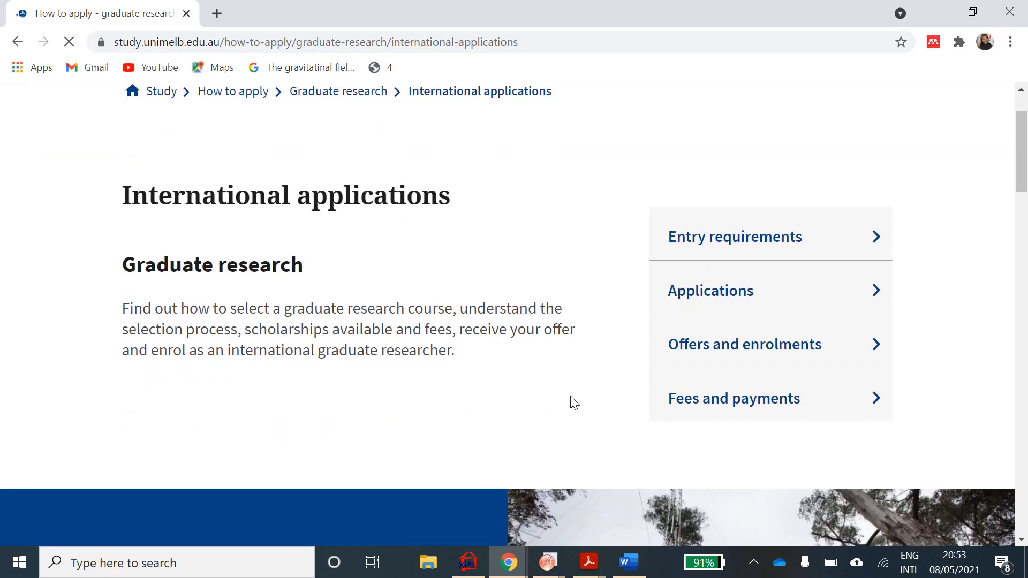
left_click(720, 284)
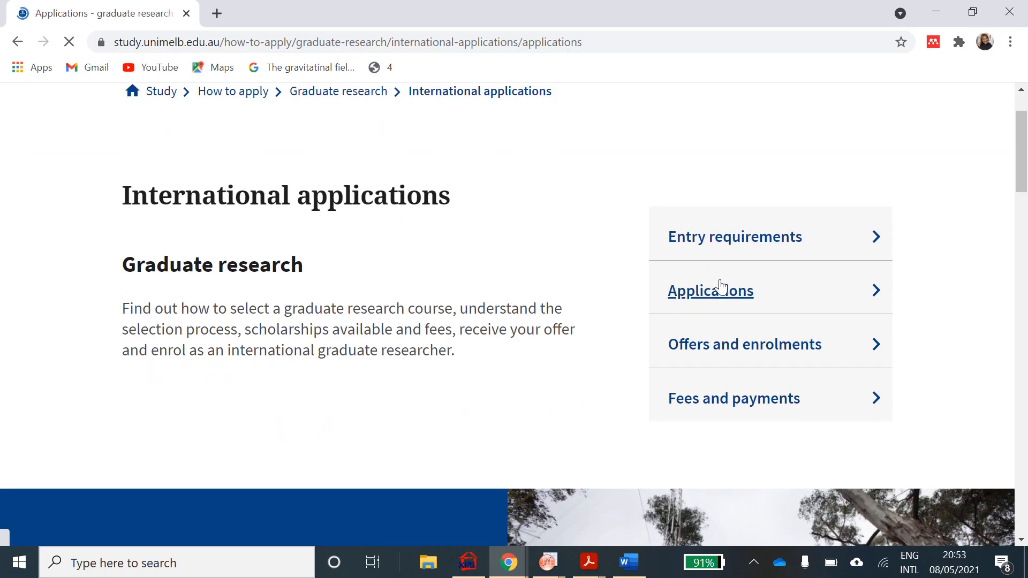
- Read down the Applications guide to Step 4: Apply with Melbourne
scroll(599, 458, "down", 7)
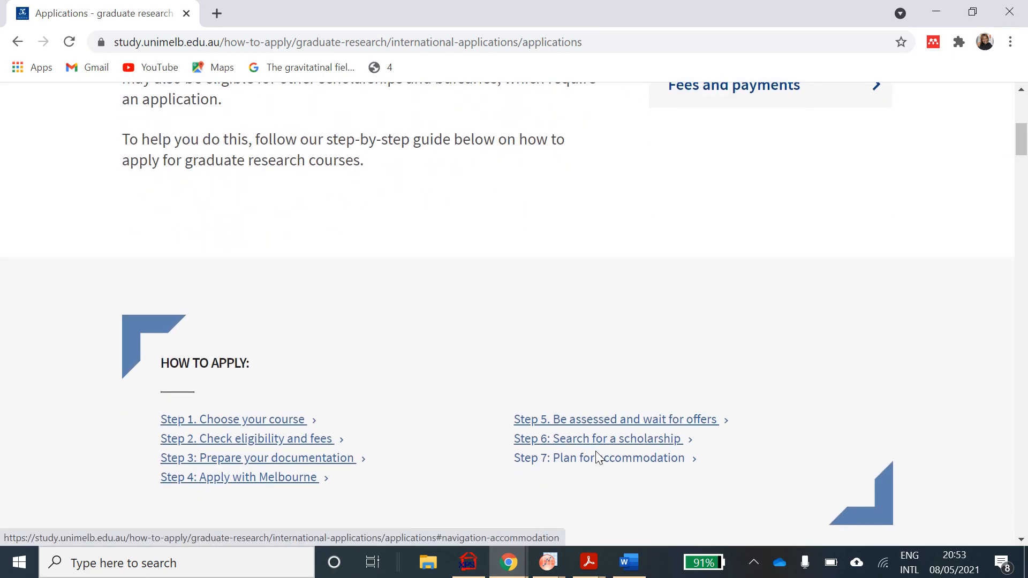
scroll(599, 458, "down", 5)
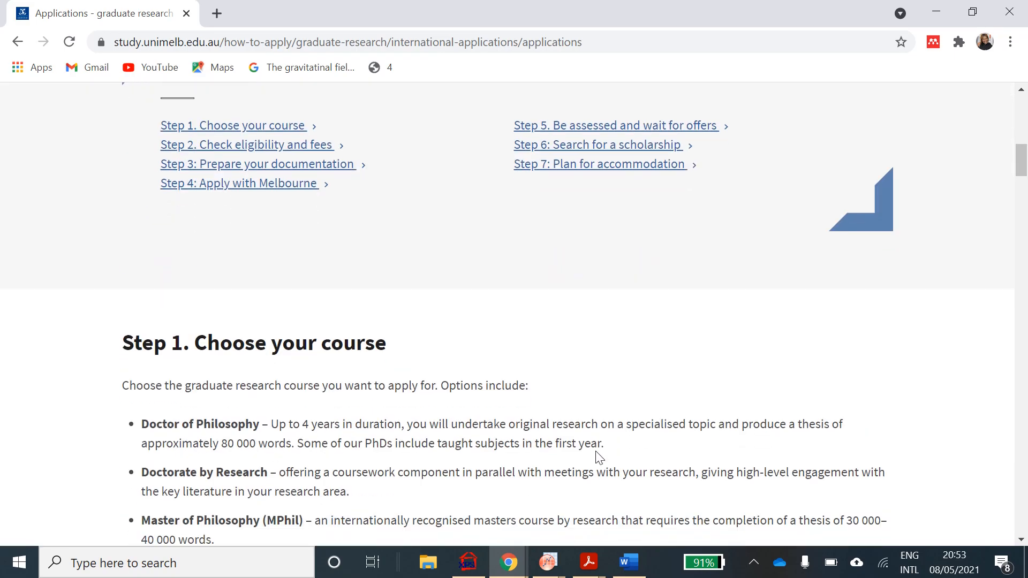
scroll(599, 458, "up", 1)
scroll(599, 458, "down", 9)
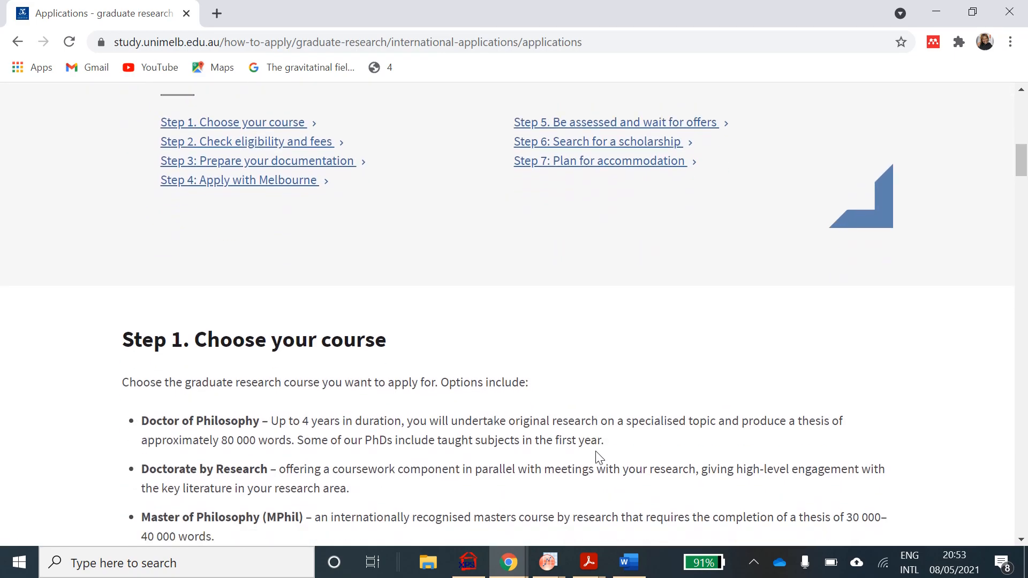
scroll(599, 458, "down", 12)
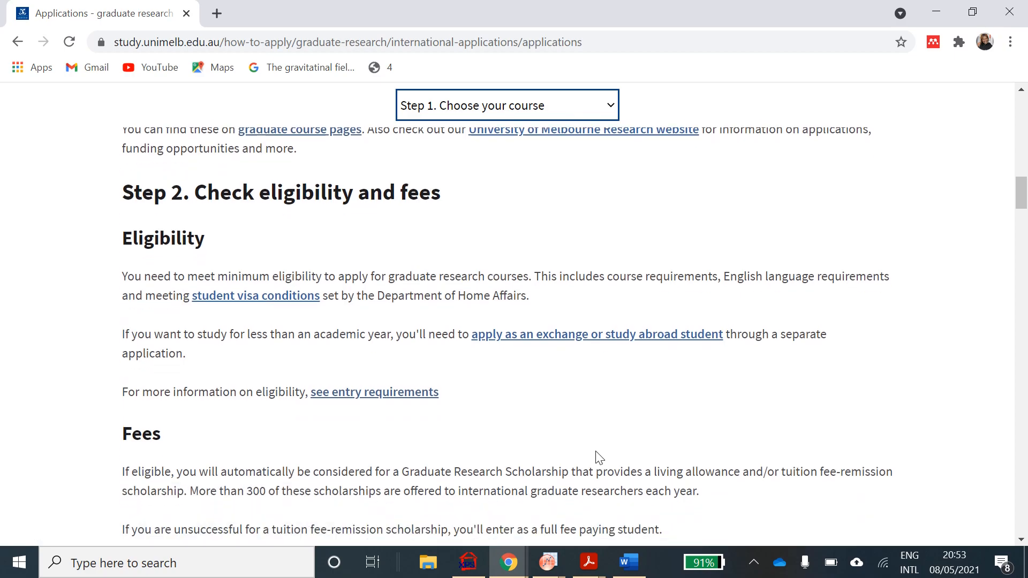
scroll(598, 458, "down", 15)
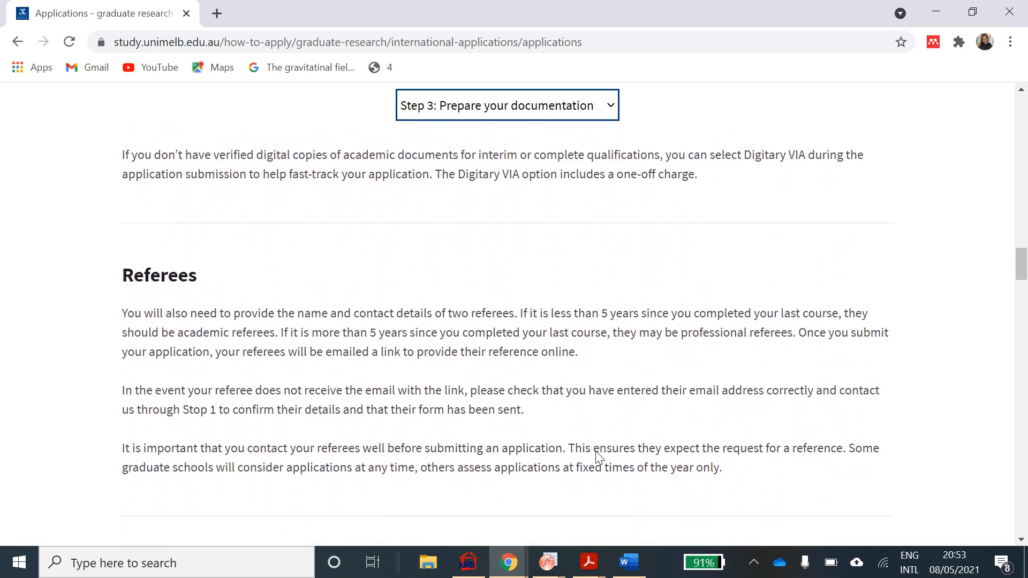
scroll(599, 458, "down", 3)
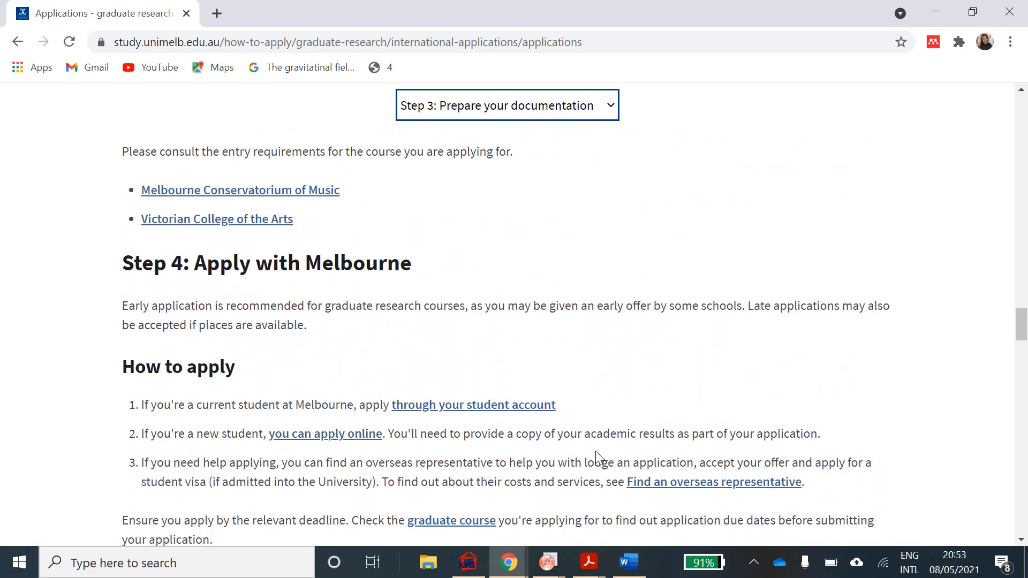
scroll(595, 451, "down", 3)
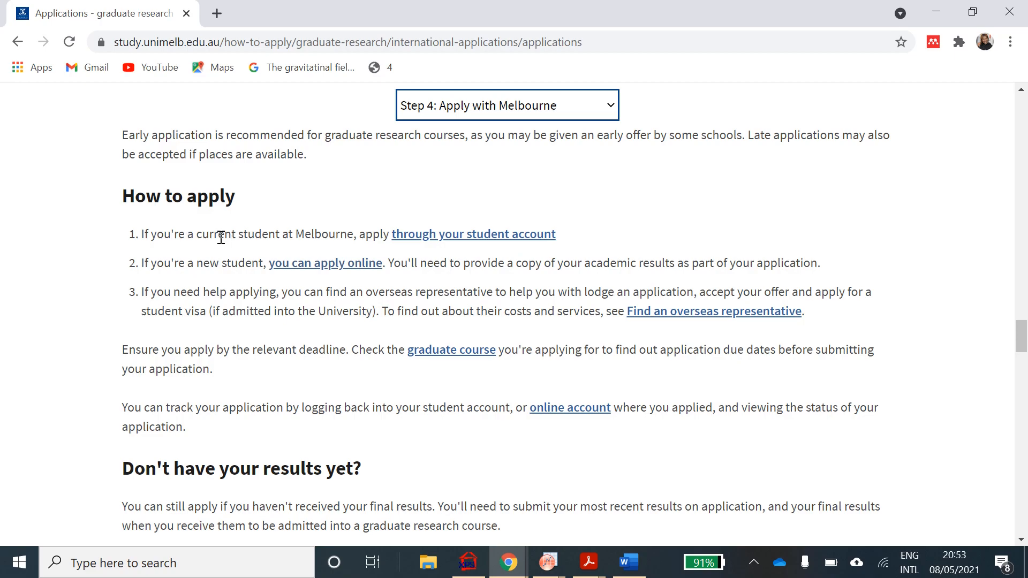
- Follow 'you can apply online' to eApplications and scroll to Apply as a new student
left_click(328, 264)
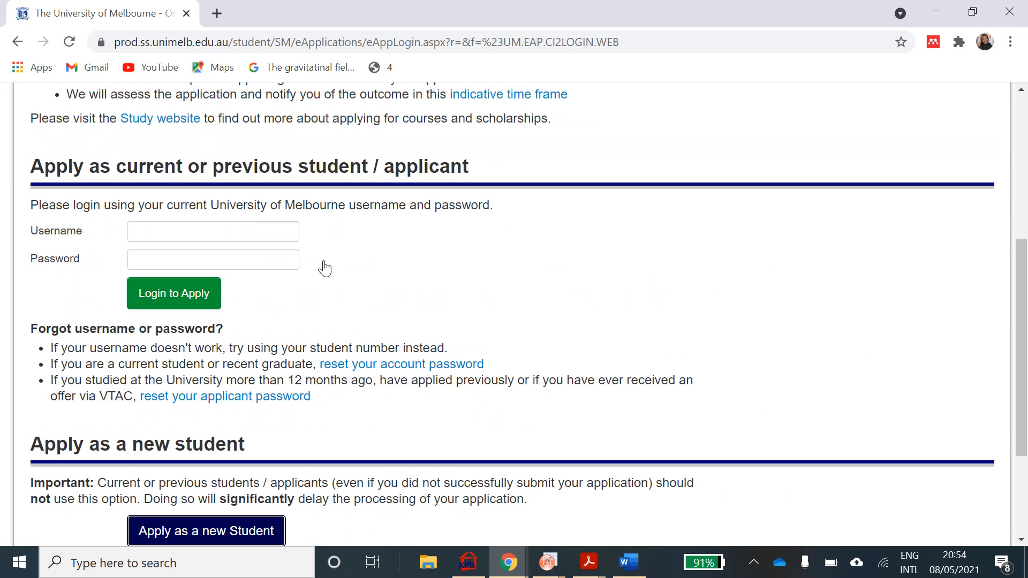
scroll(325, 267, "up", 5)
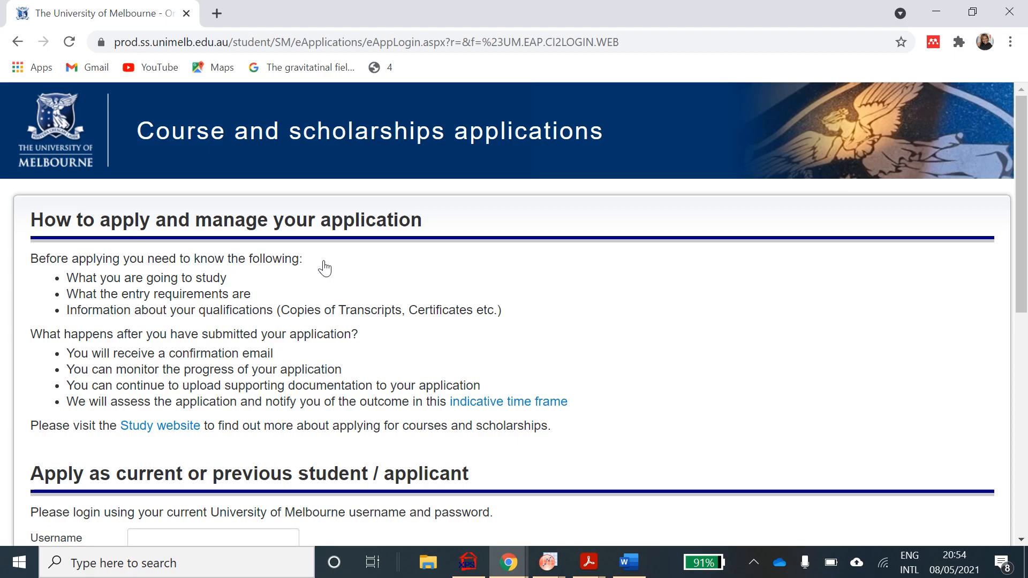
scroll(325, 268, "down", 2)
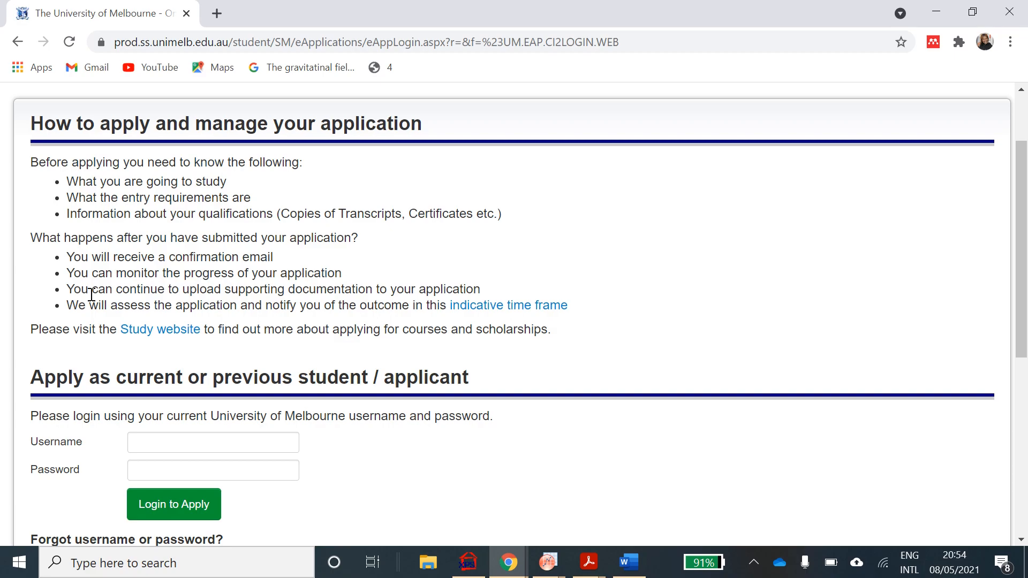
scroll(182, 369, "down", 1)
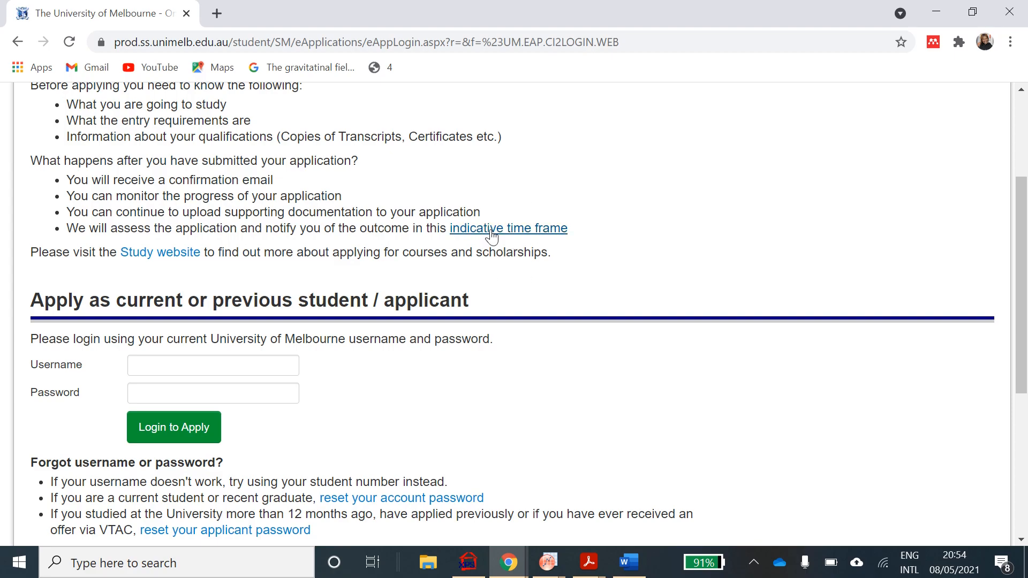
scroll(521, 337, "down", 1)
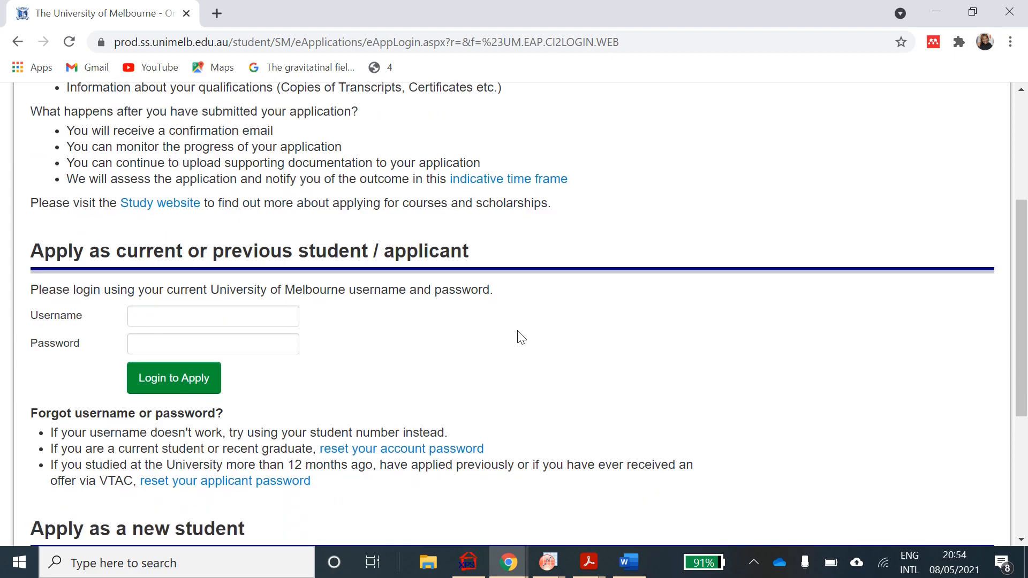
scroll(521, 338, "down", 5)
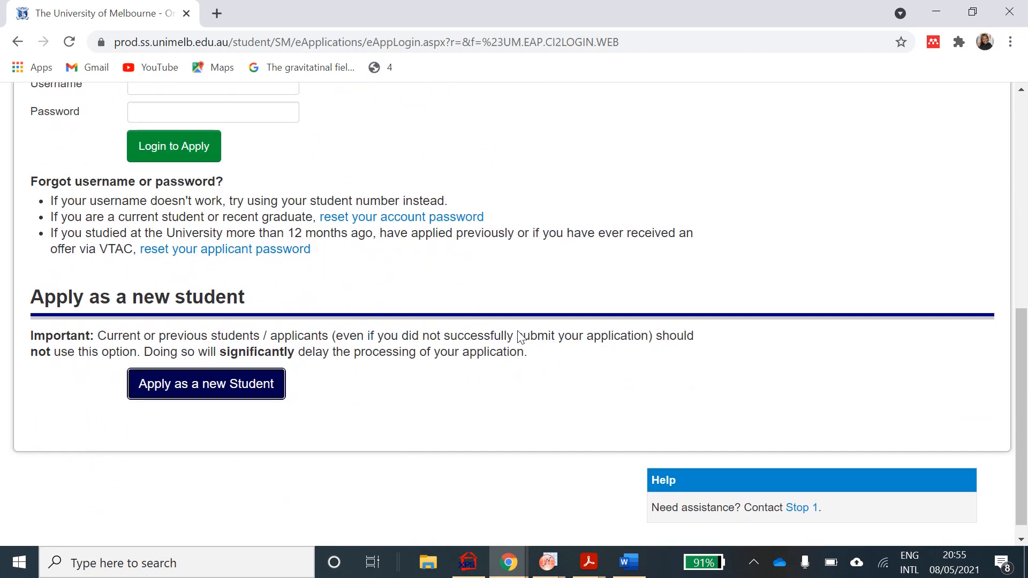
- Start a new-student application with title Miss and the applicant's given and family names
left_click(181, 385)
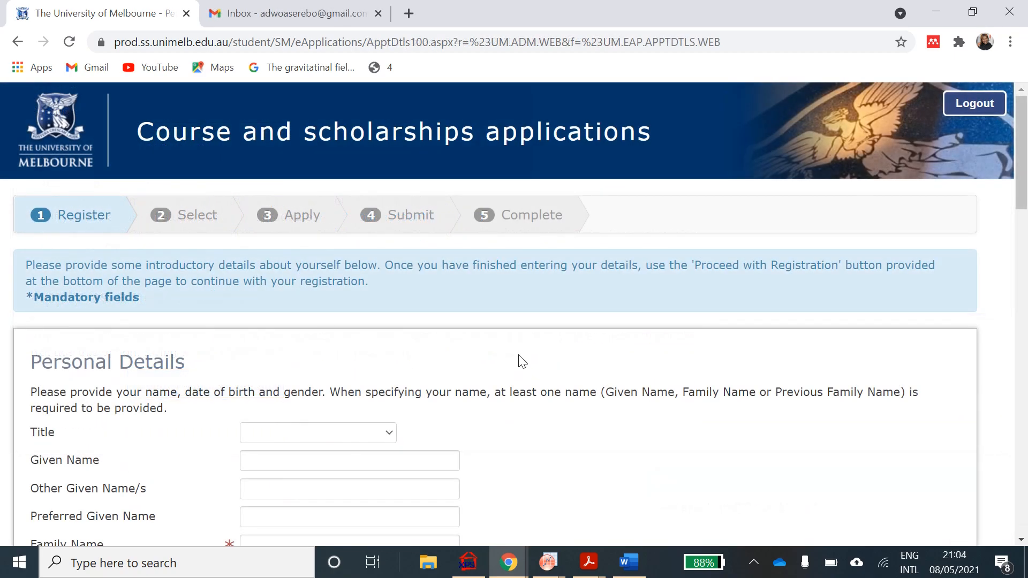
scroll(598, 311, "down", 1)
scroll(598, 311, "down", 2)
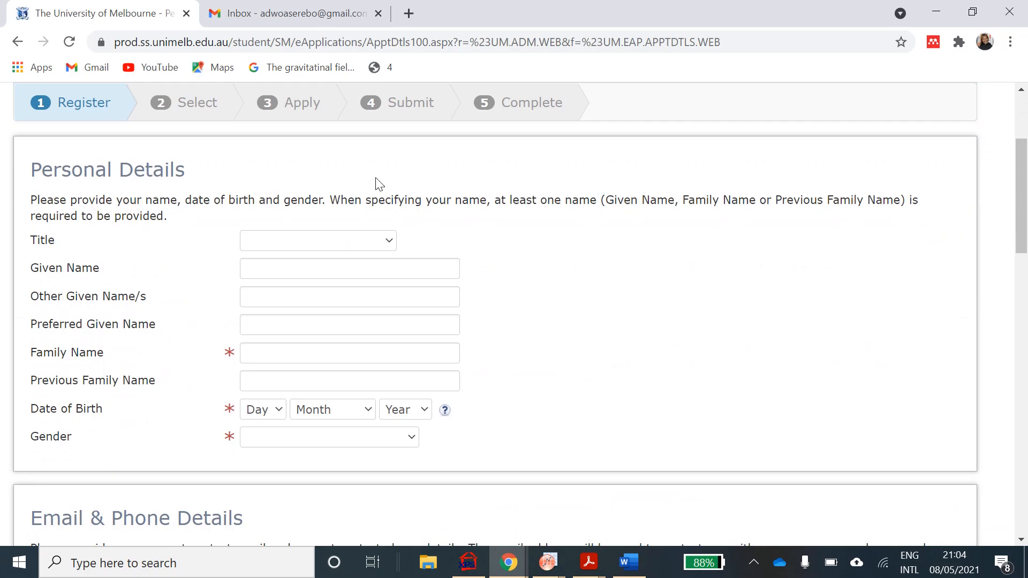
left_click(390, 242)
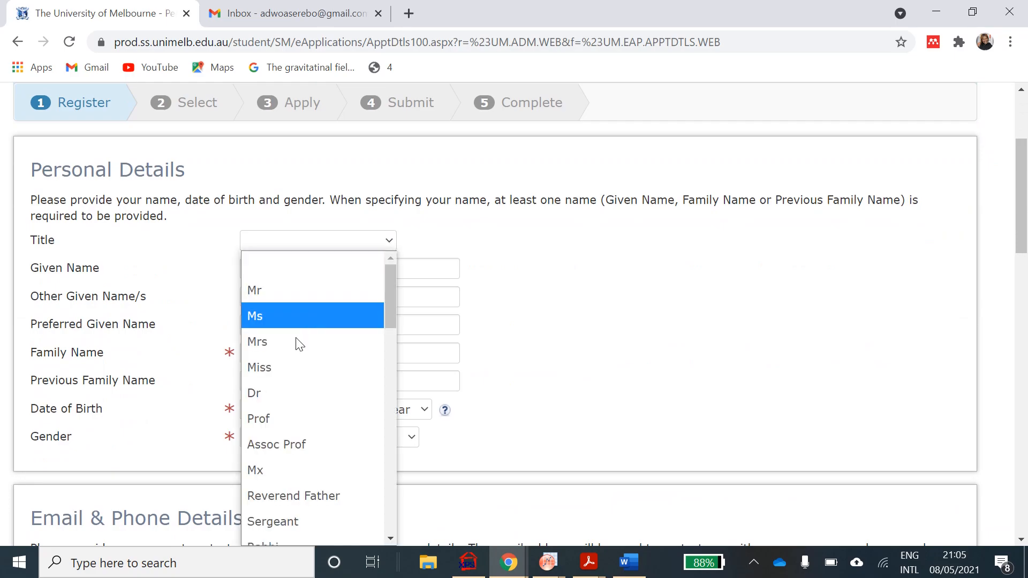
left_click(279, 367)
left_click(342, 262)
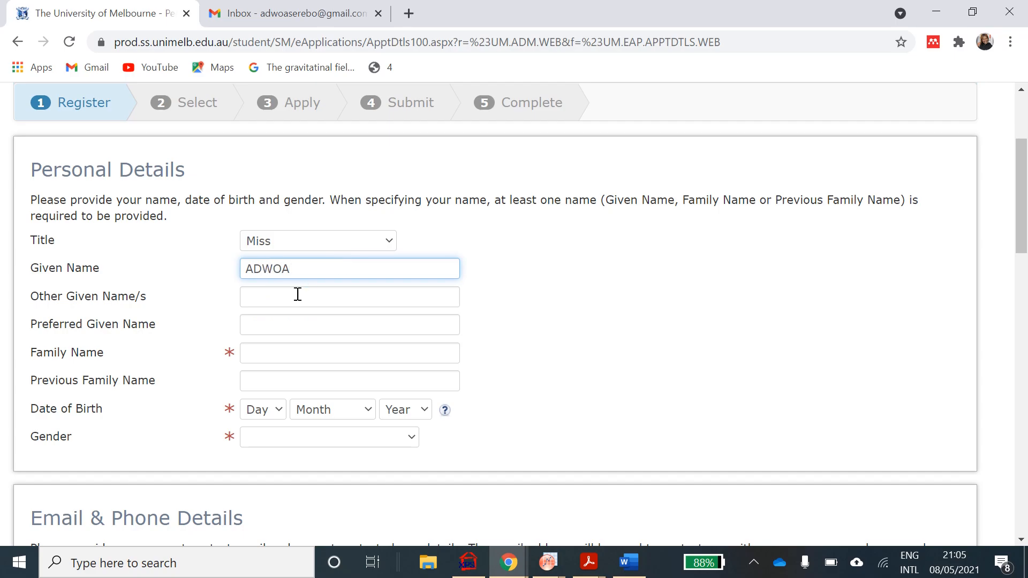
type("dwoa")
left_click(264, 355)
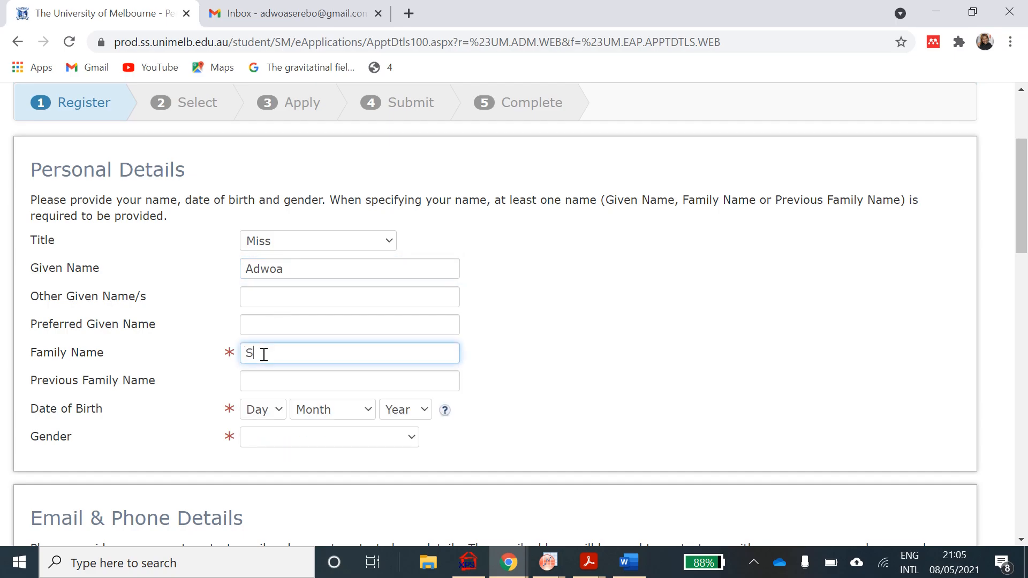
left_click(277, 414)
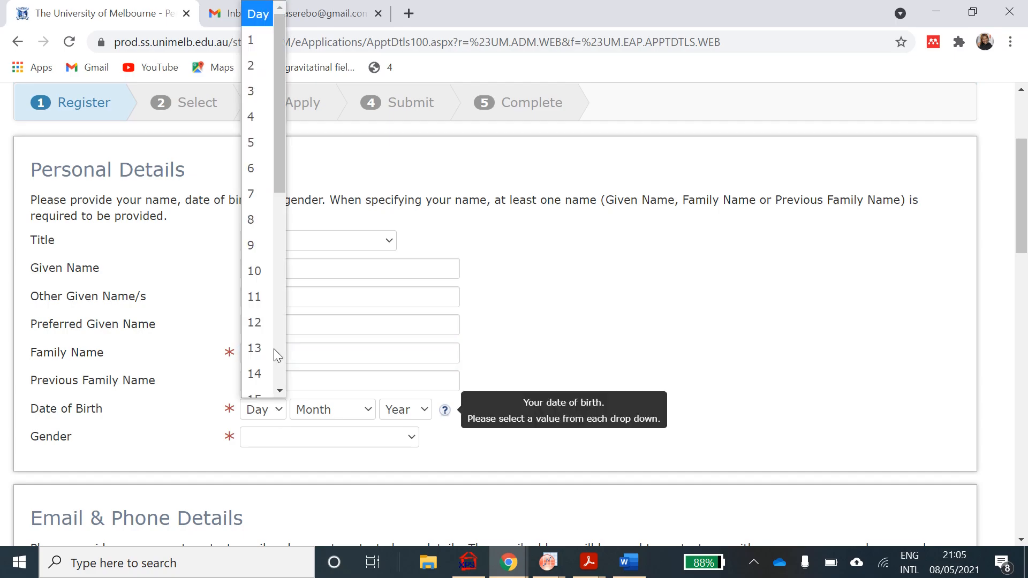
left_click(257, 296)
left_click(347, 421)
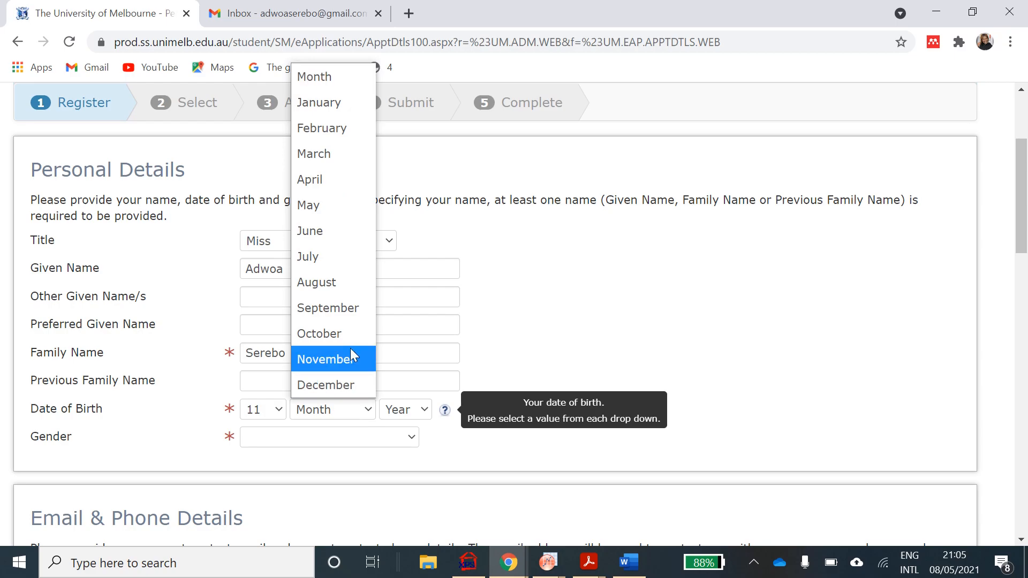
left_click(349, 339)
left_click(370, 410)
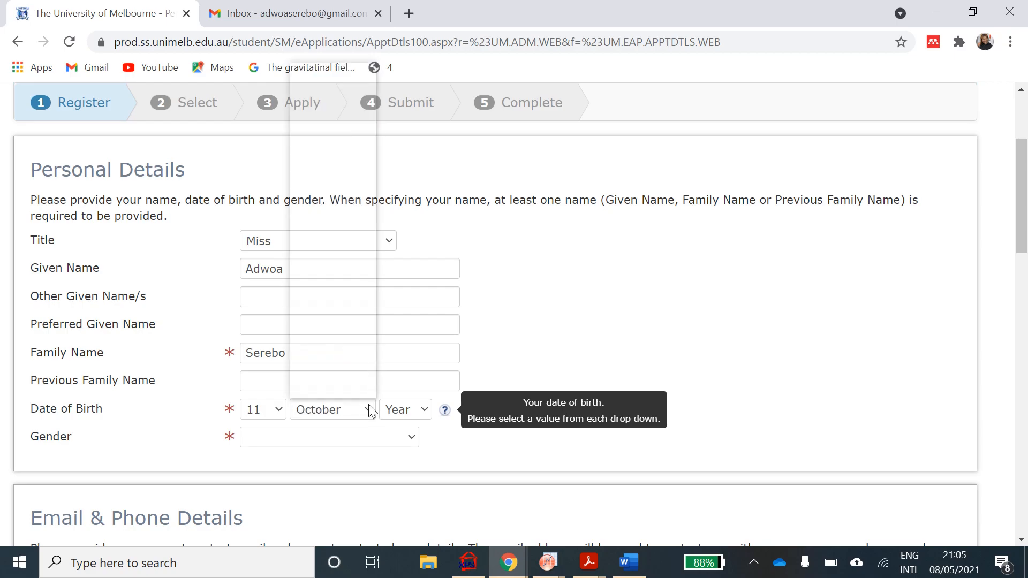
left_click(362, 358)
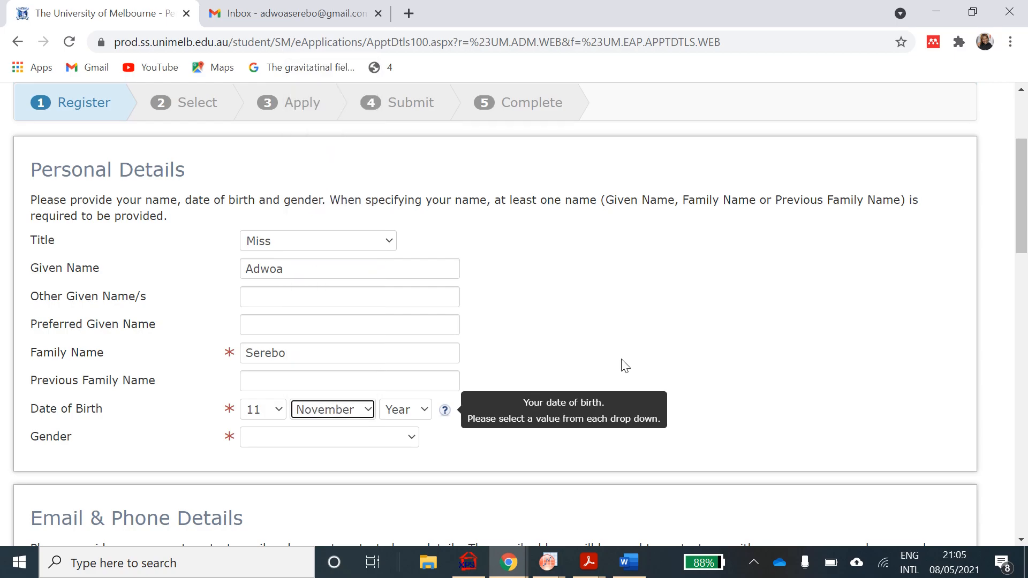
left_click(419, 410)
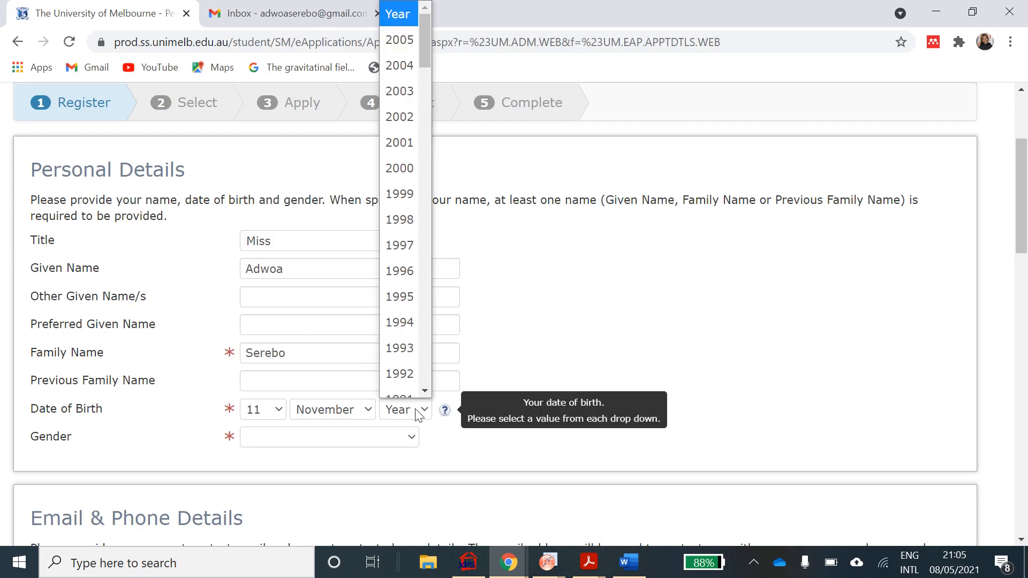
left_click(404, 282)
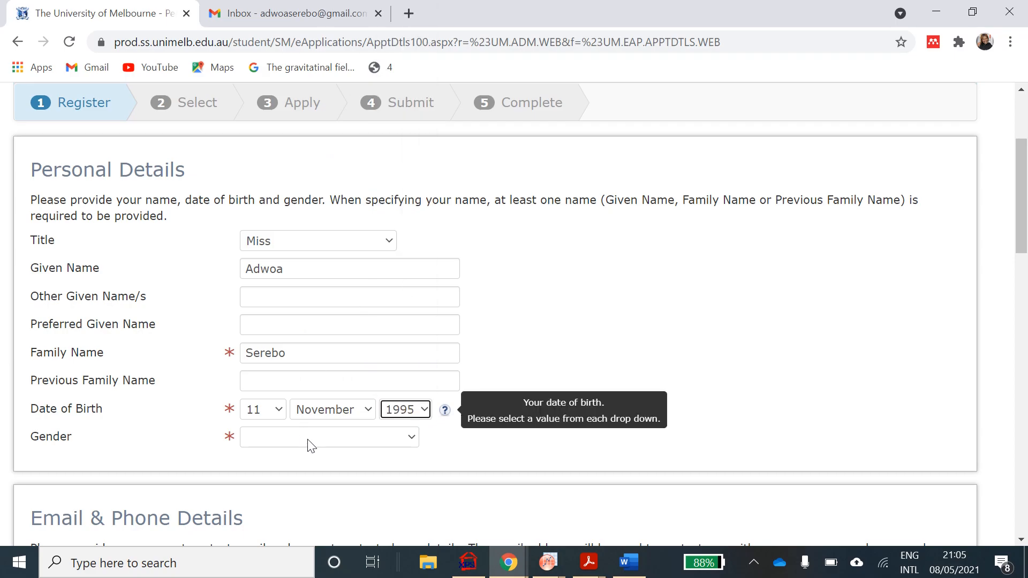
left_click(379, 436)
left_click(345, 362)
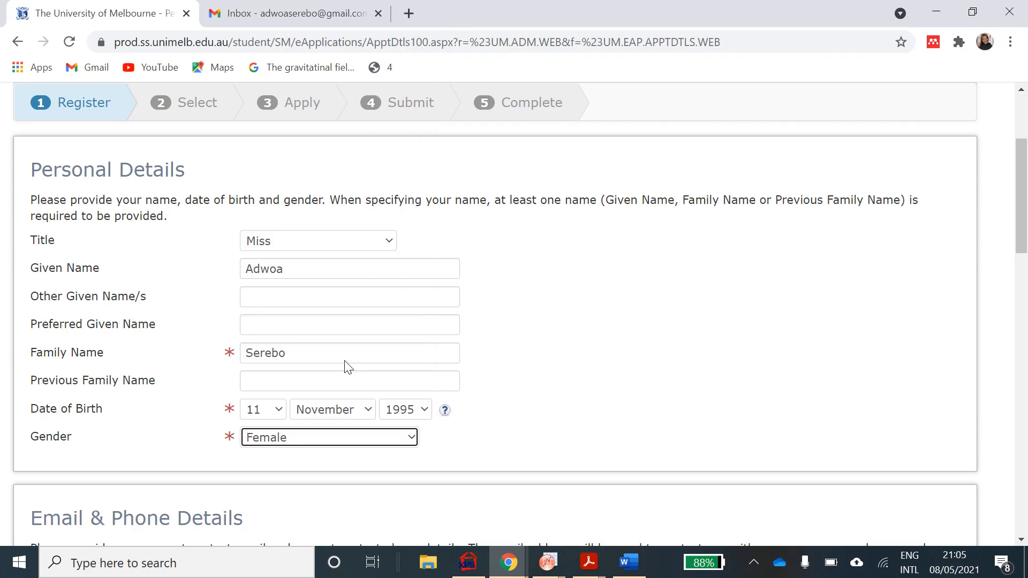
scroll(345, 364, "down", 4)
- Enter the applicant's email address in Email Address and Confirm Email Address
left_click(345, 367)
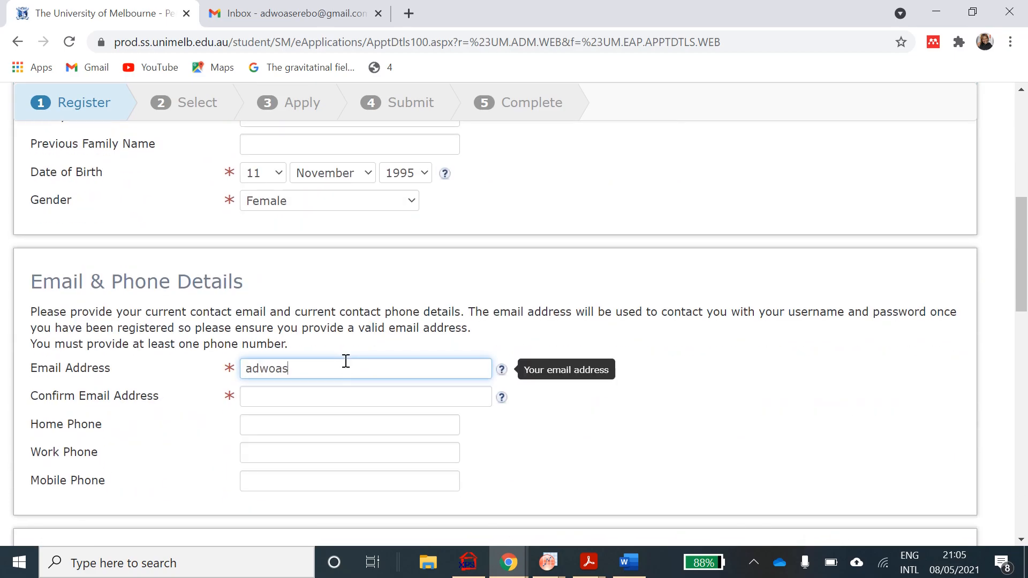
left_click(328, 390)
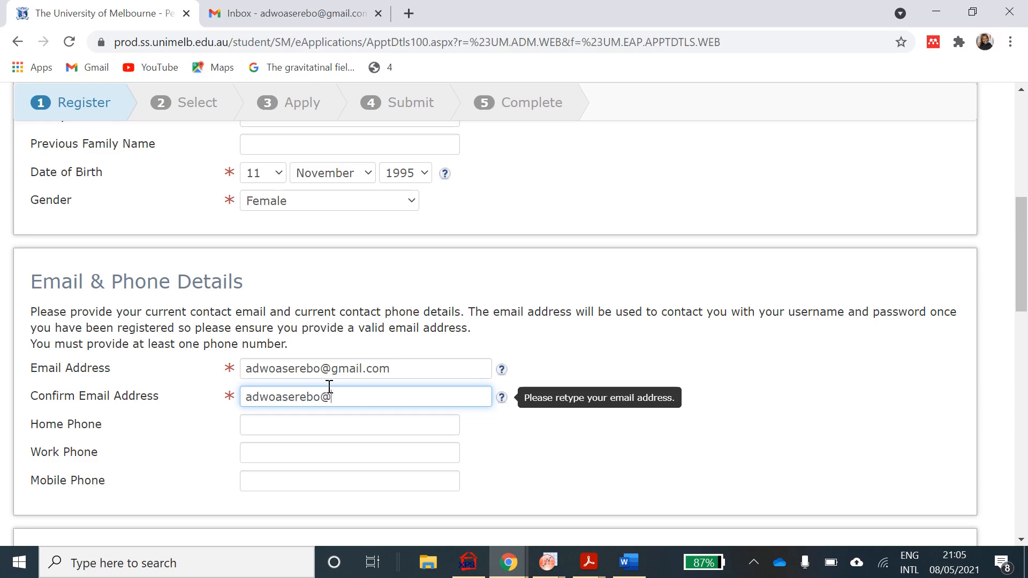
scroll(530, 420, "down", 1)
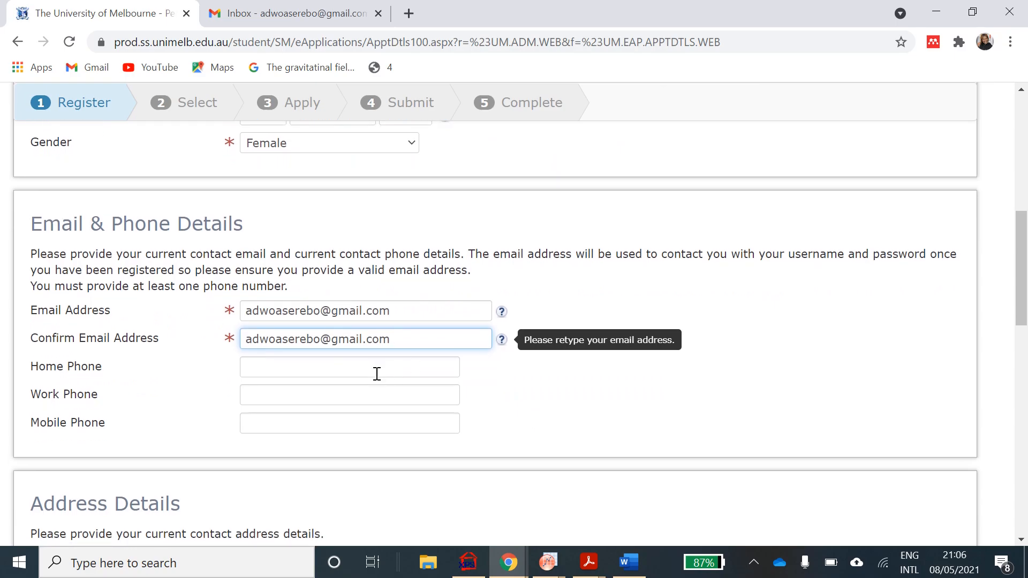
- Fill in the applicant's mobile phone number
left_click(332, 424)
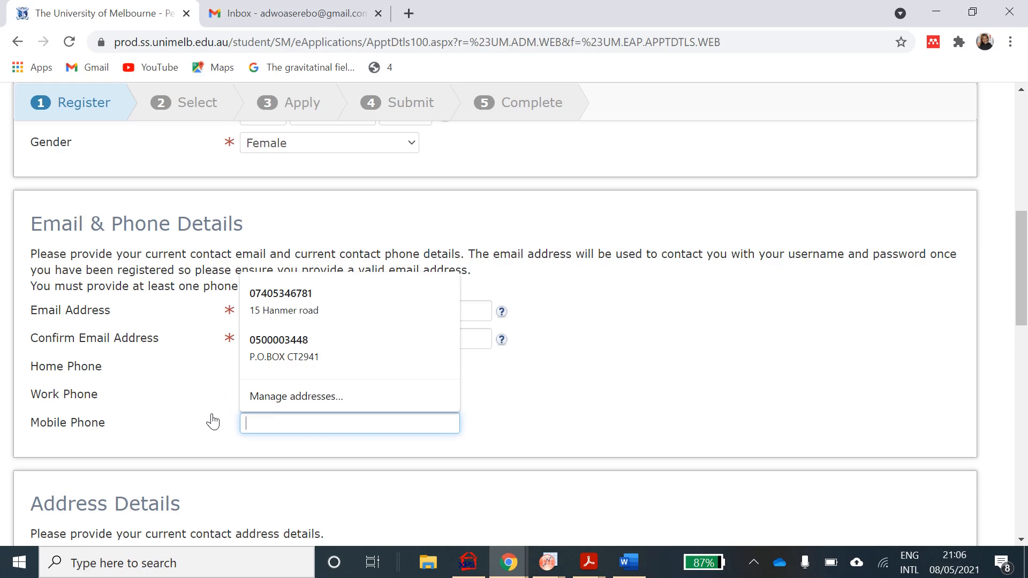
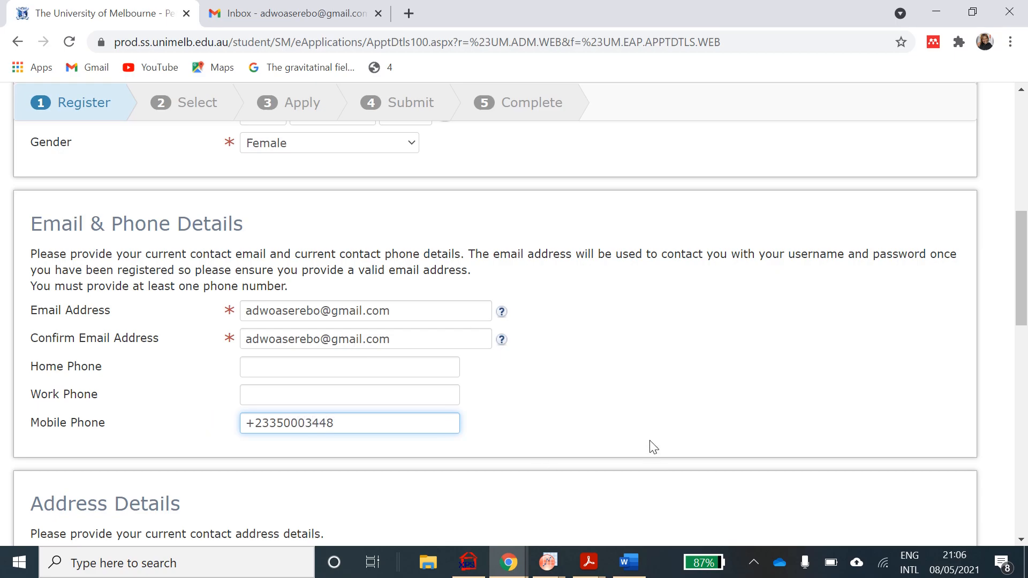
scroll(652, 447, "down", 1)
scroll(653, 448, "down", 3)
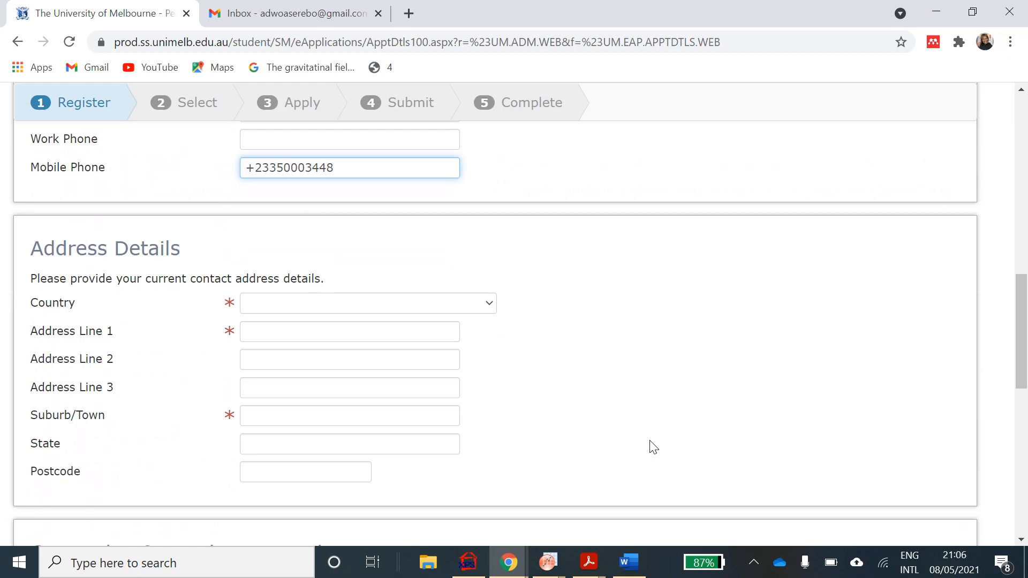
- Set the address country to Ghana and fill the postal address from saved autofill details
scroll(652, 447, "down", 1)
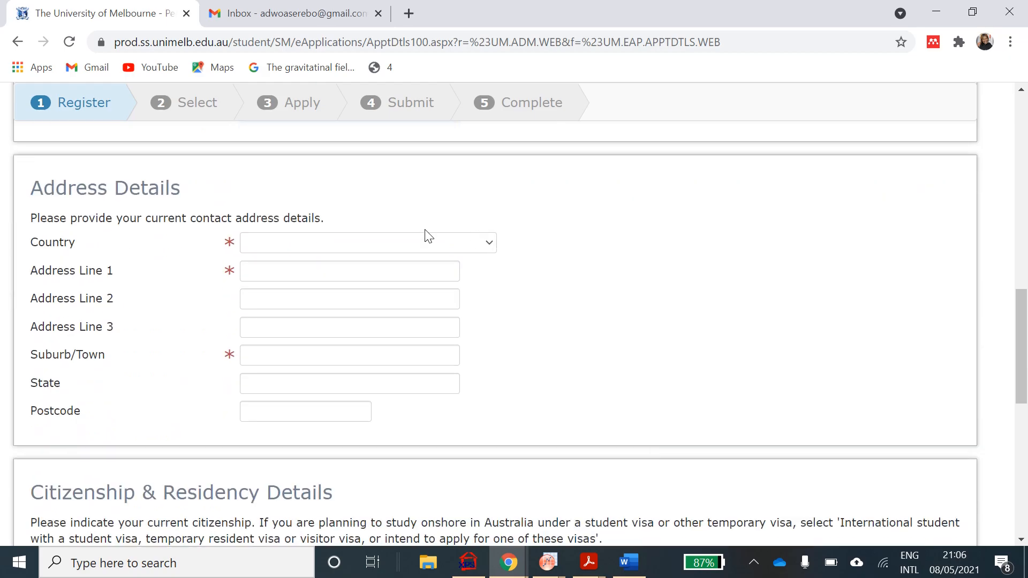
left_click(481, 248)
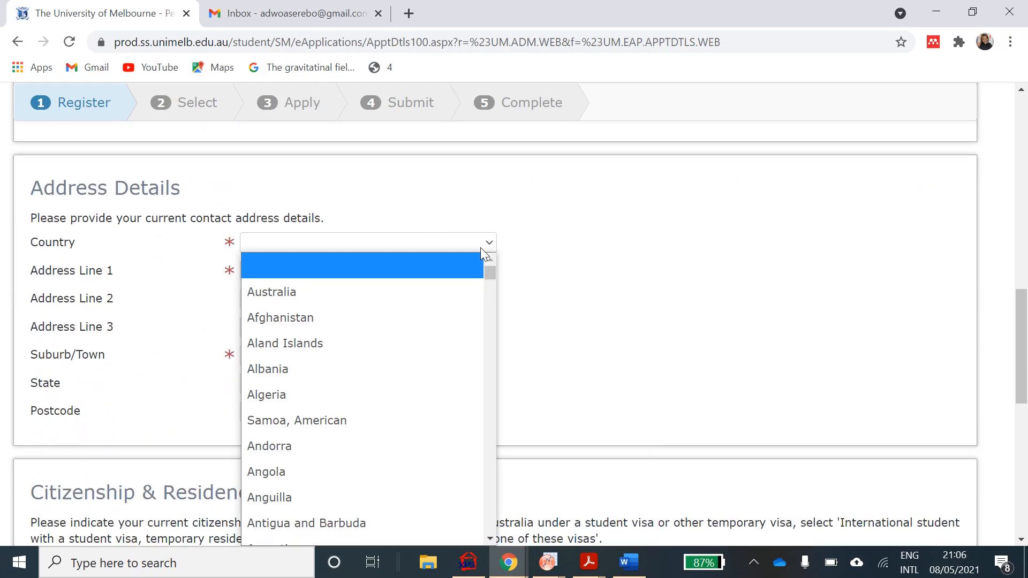
type("gh")
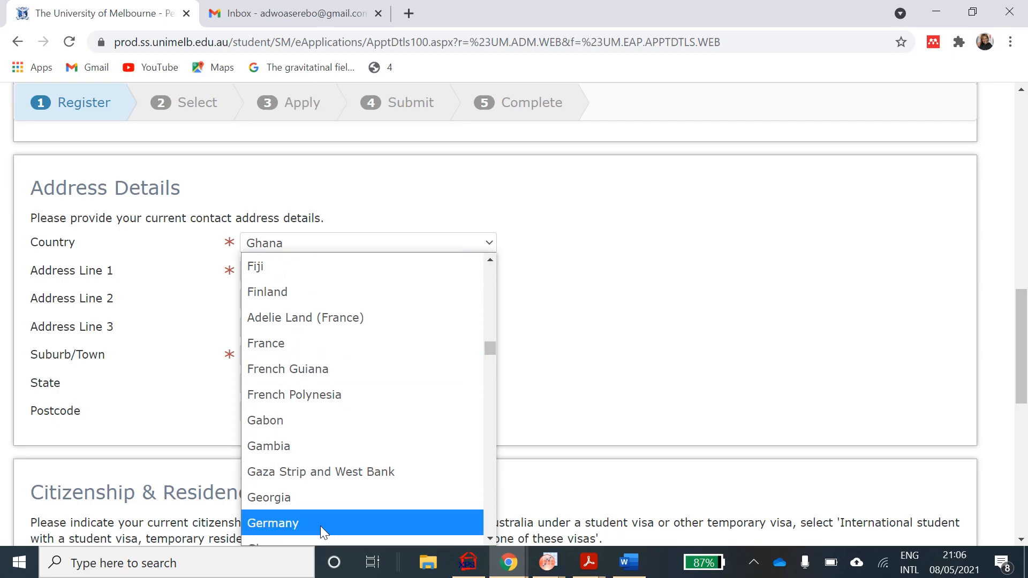
left_click(335, 483)
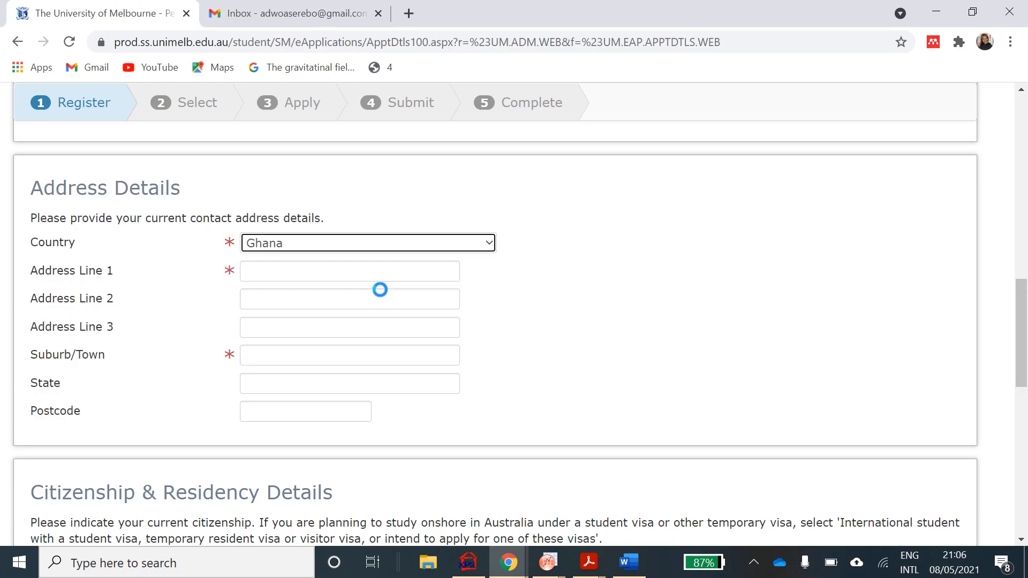
left_click(392, 276)
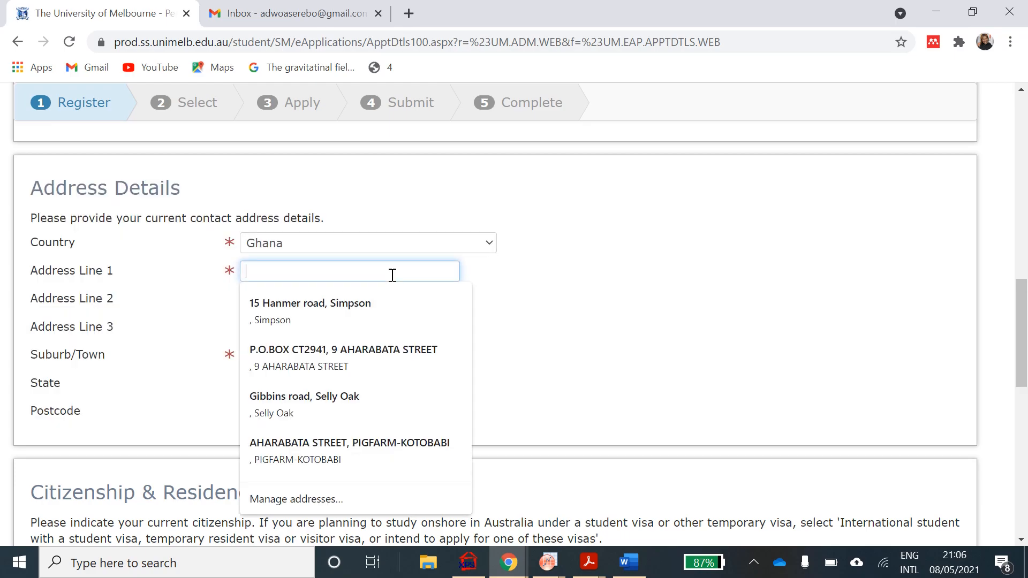
type("Po")
key("BackSpace")
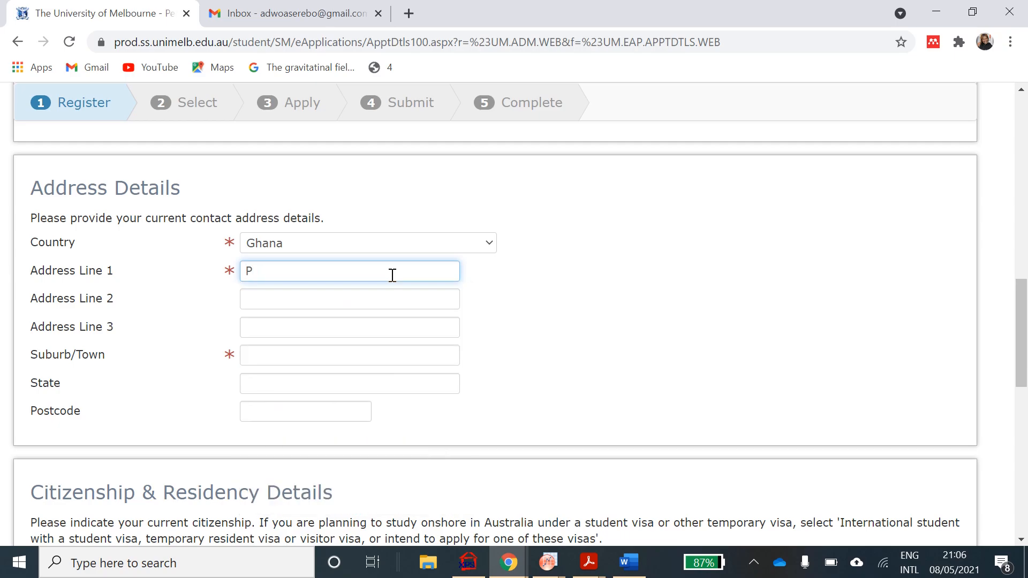
type(". o bo")
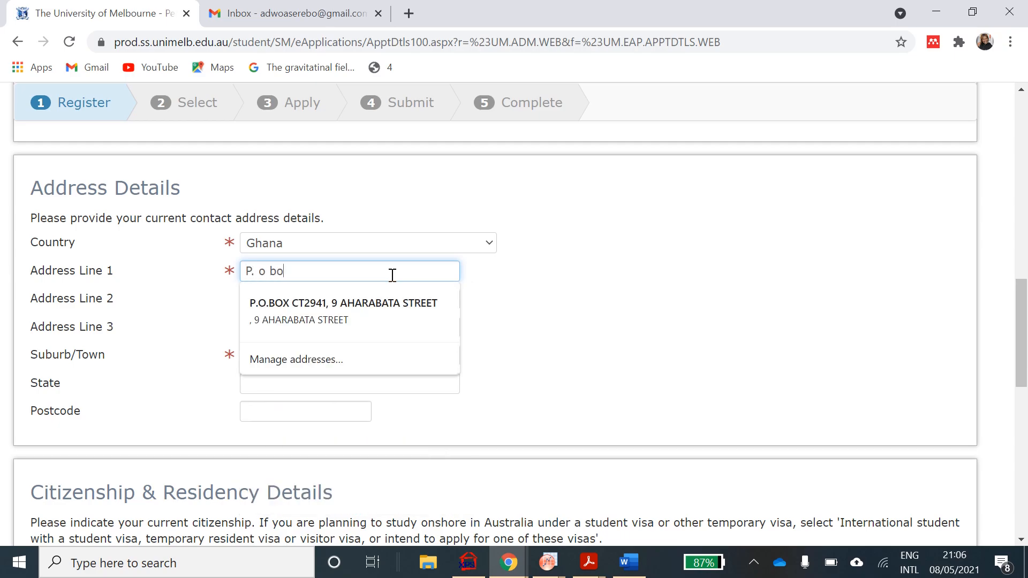
left_click(342, 302)
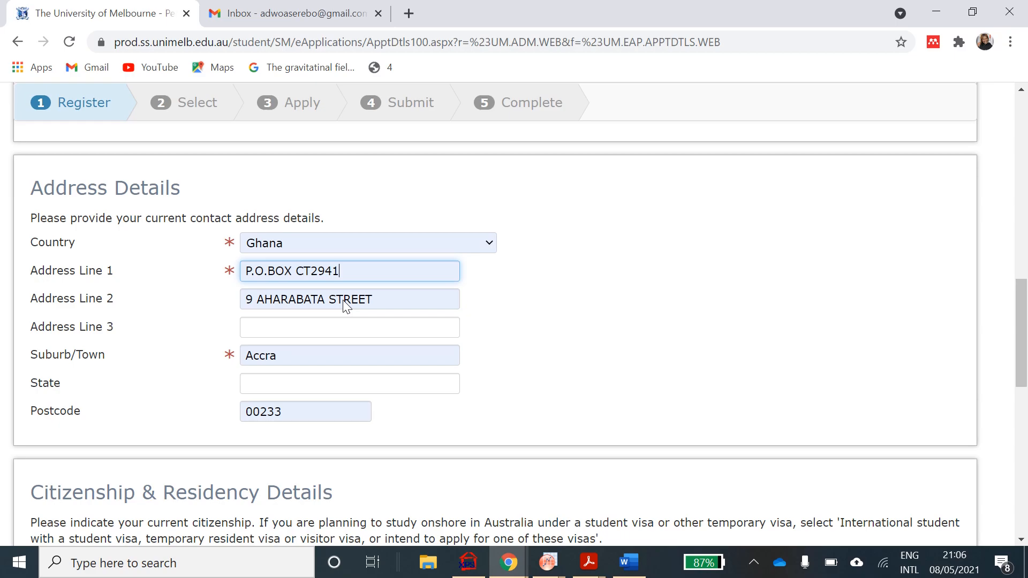
- Clear the autofilled Home Phone number
scroll(541, 353, "up", 4)
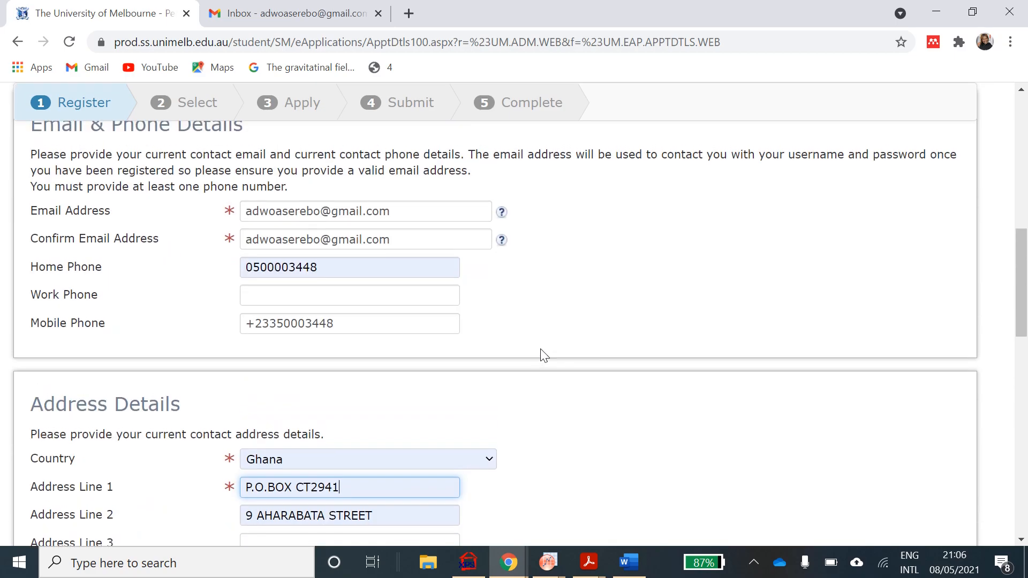
left_click(252, 272)
left_click_drag(329, 270, 238, 277)
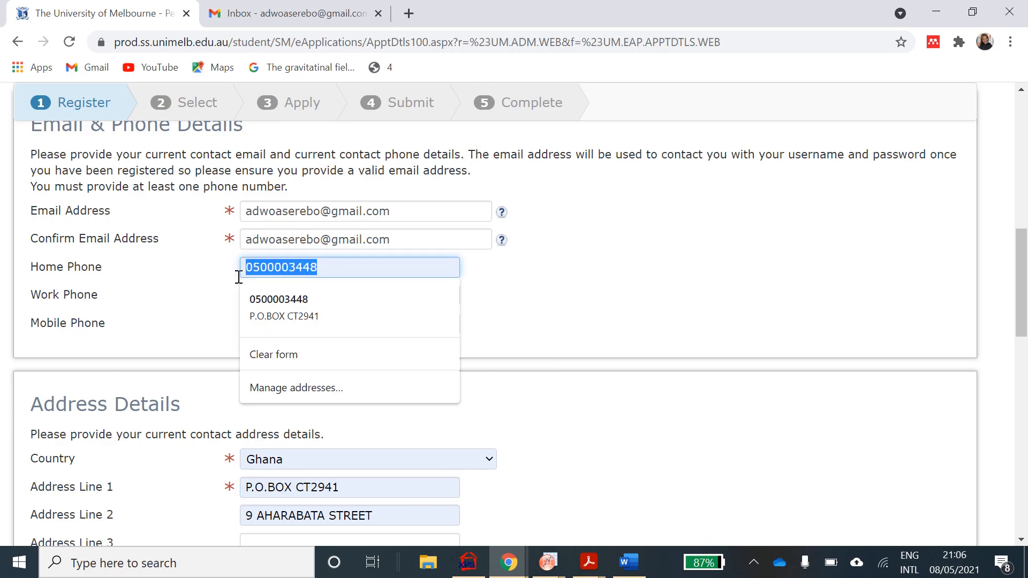
key("BackSpace")
scroll(236, 280, "up", 8)
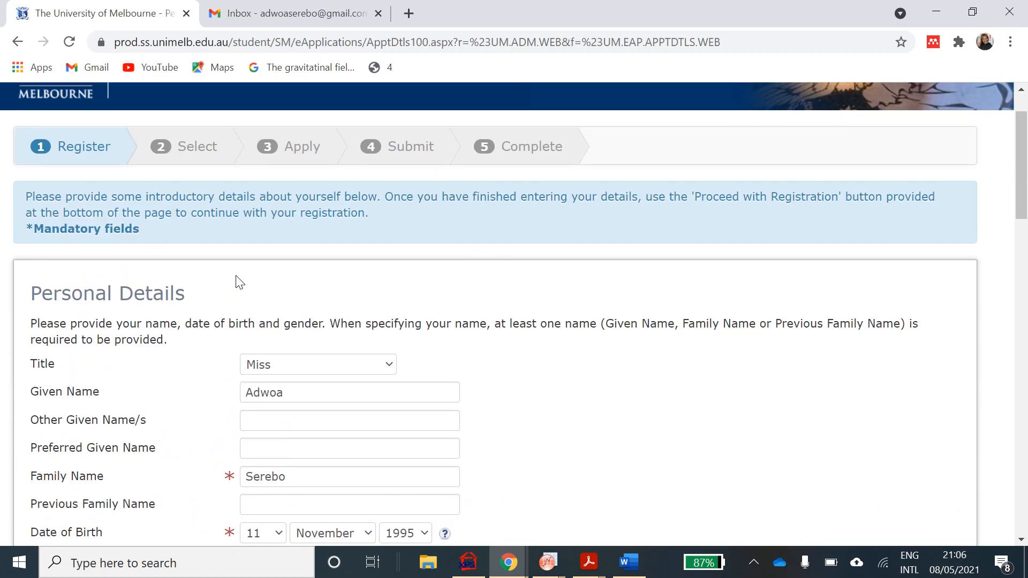
scroll(238, 281, "down", 6)
scroll(239, 283, "down", 10)
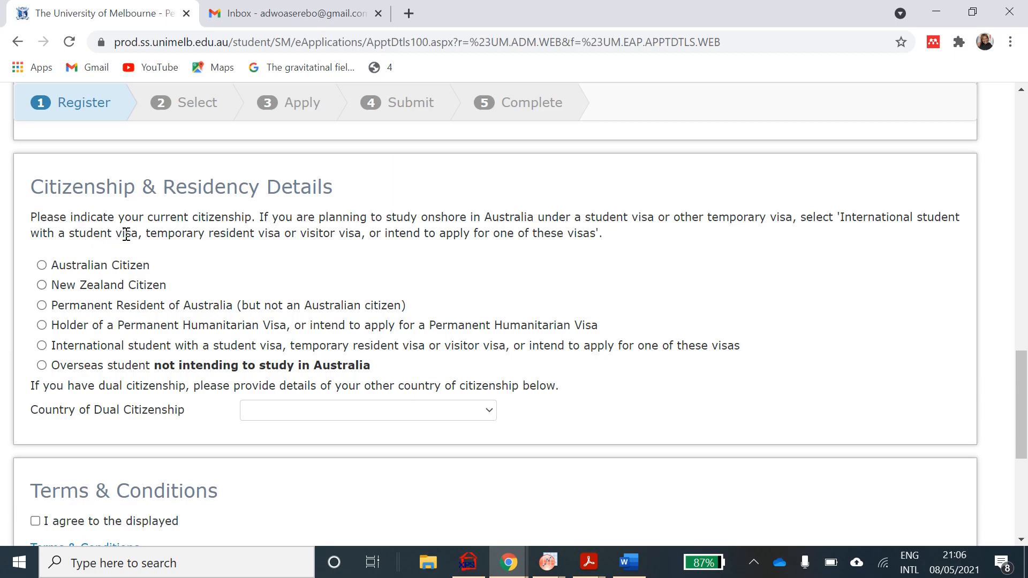
- Declare the applicant an international student with Ghana as country of citizenship
left_click(470, 346)
scroll(472, 370, "down", 3)
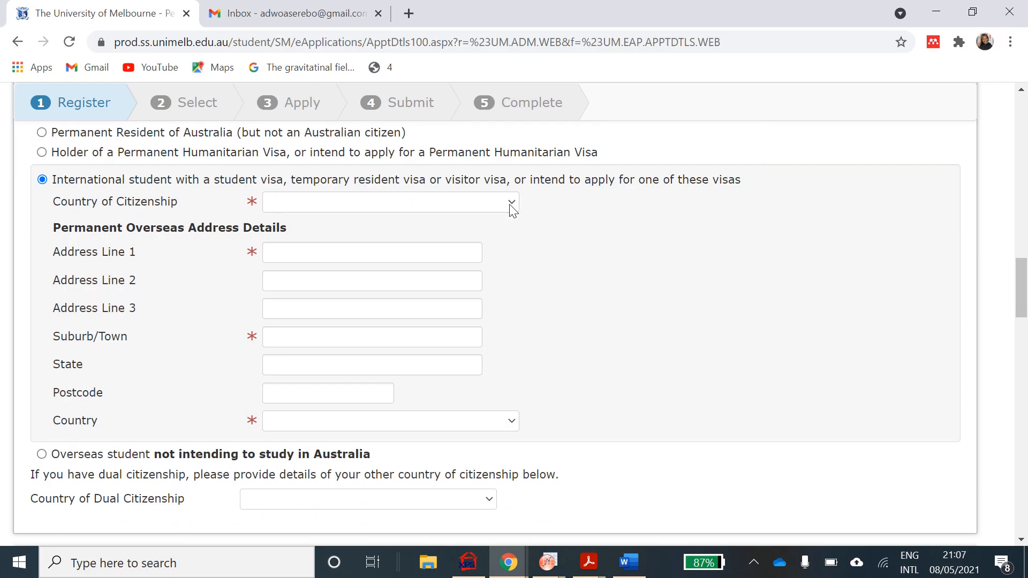
left_click(511, 207)
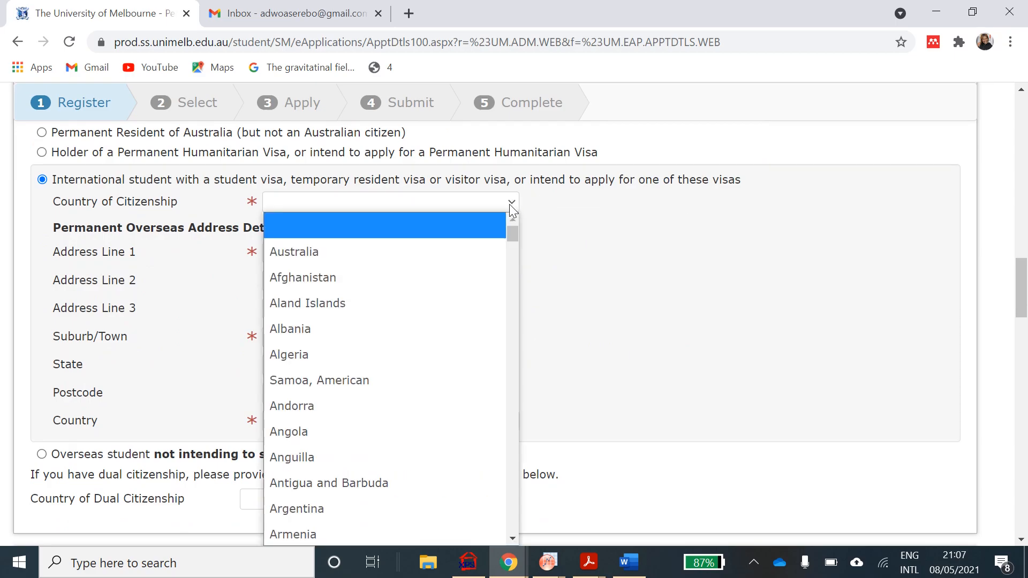
type("gh")
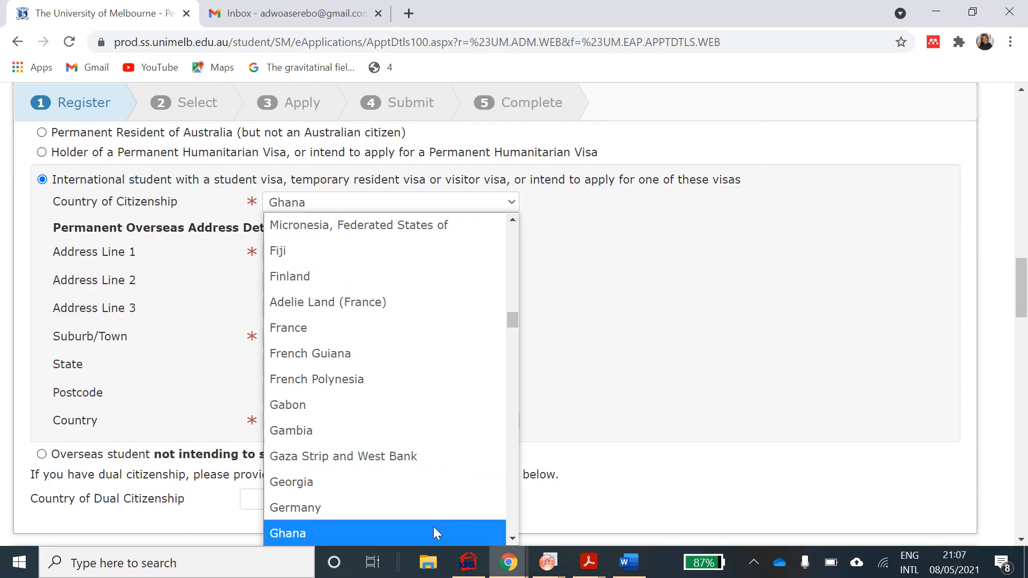
left_click(433, 532)
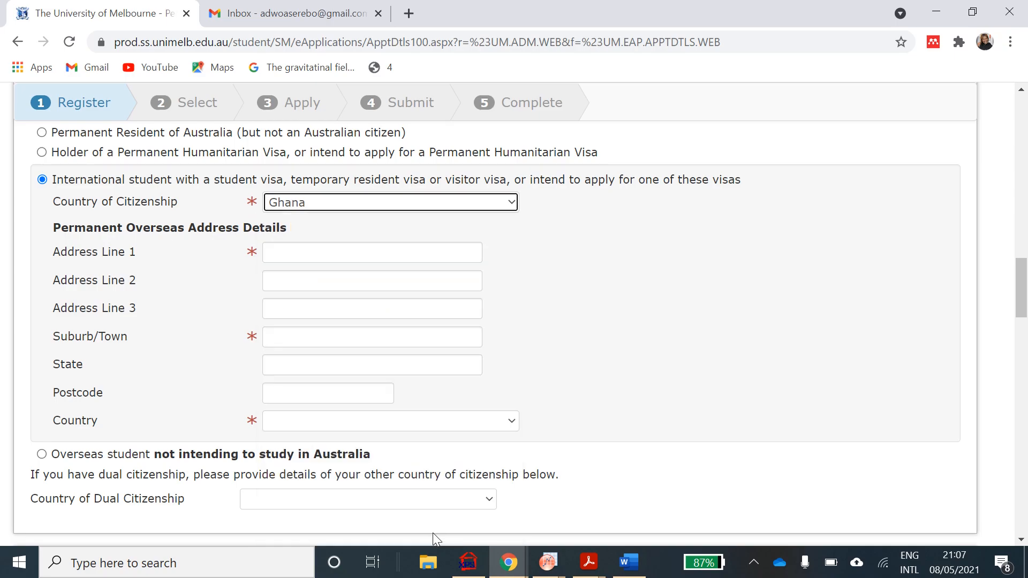
- Autofill the permanent overseas address (Accra, 00233) and set its country to Ghana
left_click(416, 257)
left_click(386, 289)
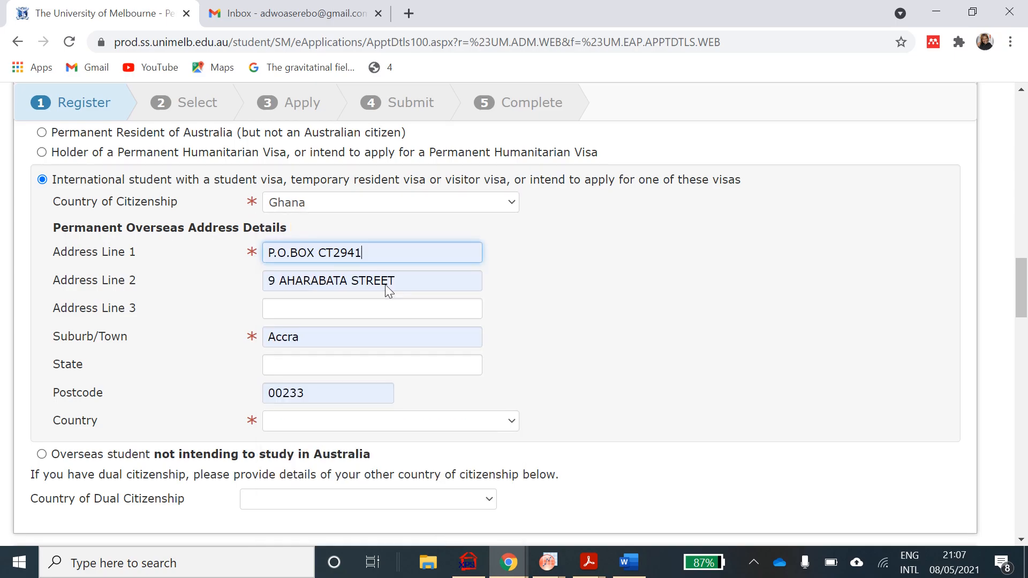
scroll(628, 259, "down", 1)
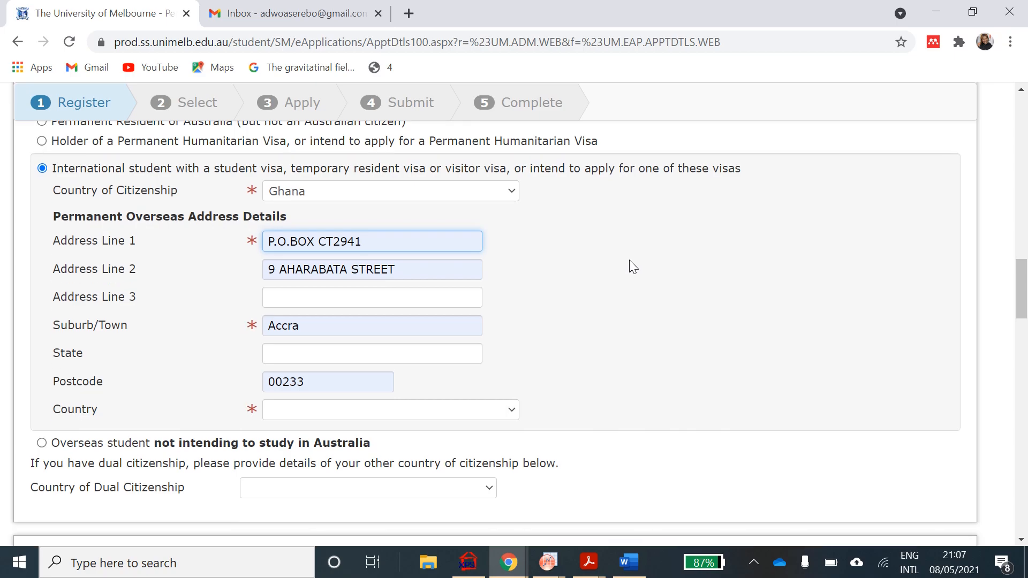
scroll(629, 259, "down", 2)
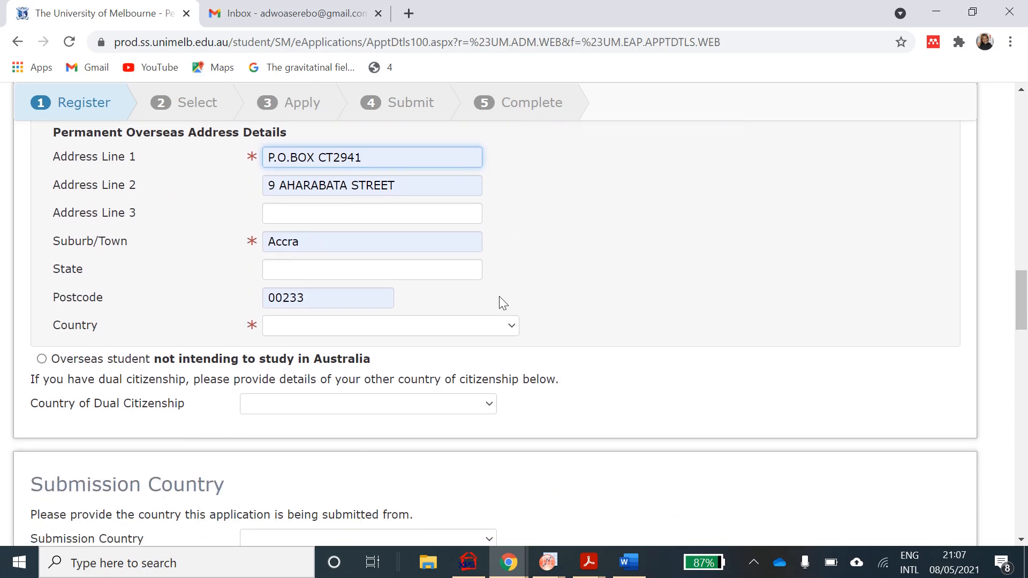
left_click(508, 329)
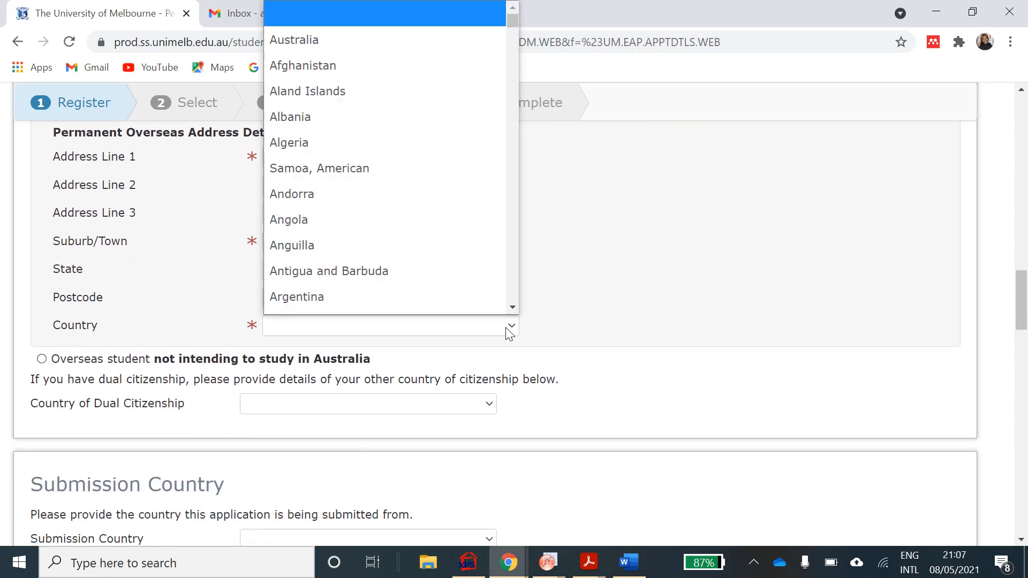
type("ghana")
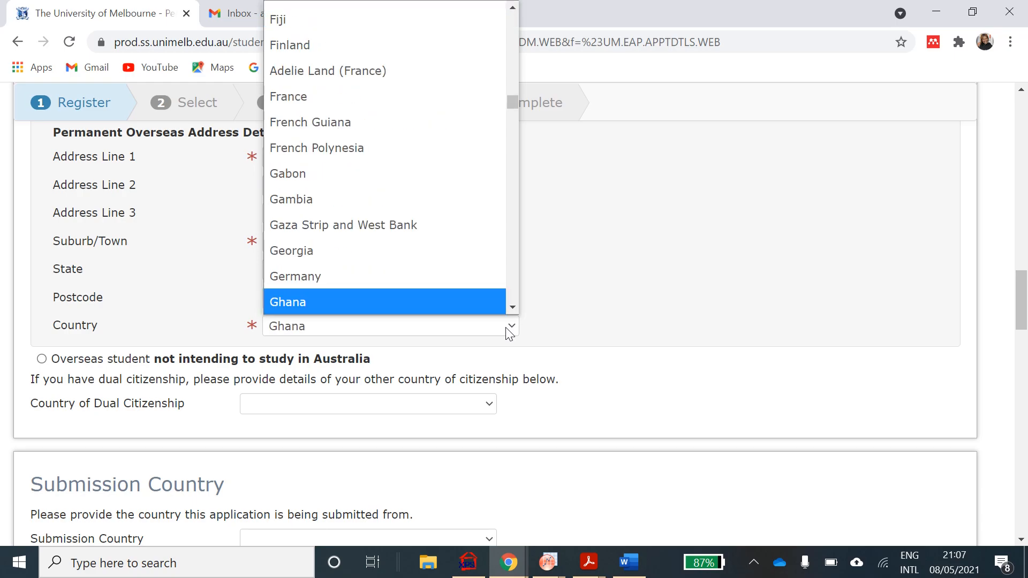
left_click(477, 308)
scroll(723, 362, "down", 2)
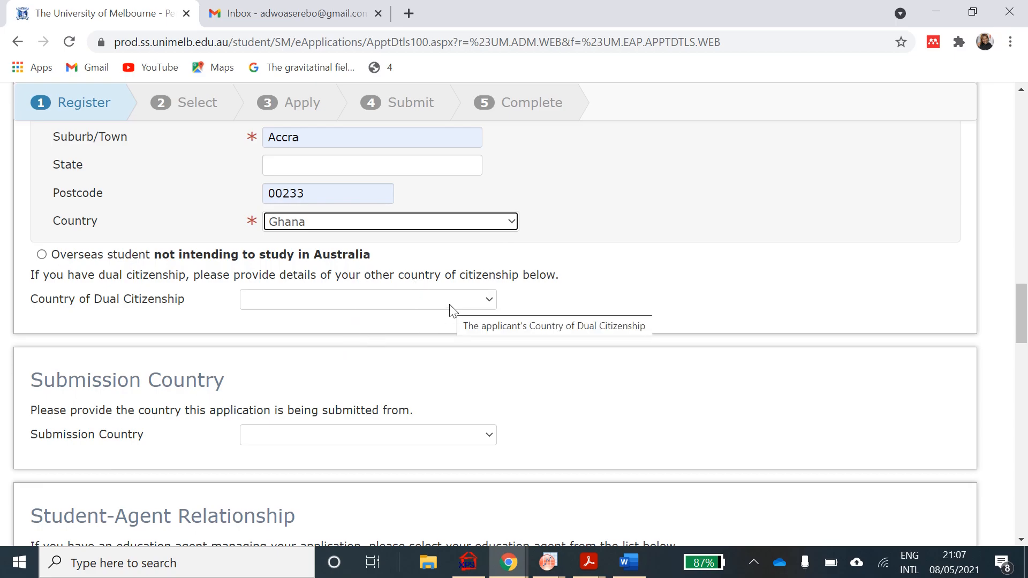
- Choose Ghana as Submission Country, replacing an accidental Greenland pick, then reach Student-Agent Relationship
scroll(617, 412, "down", 1)
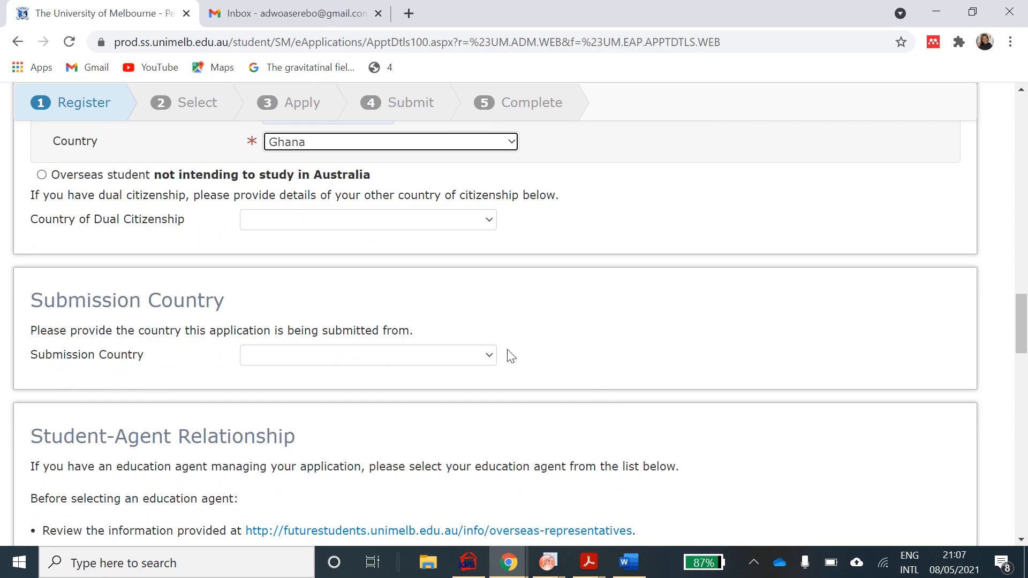
left_click(489, 359)
type("gh")
scroll(474, 342, "down", 2)
left_click(459, 340)
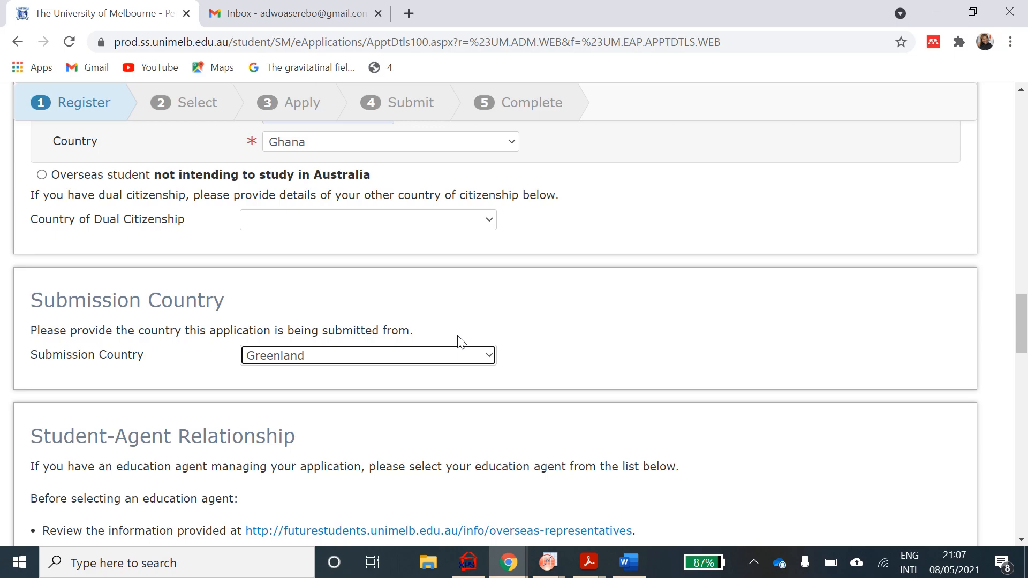
left_click(489, 358)
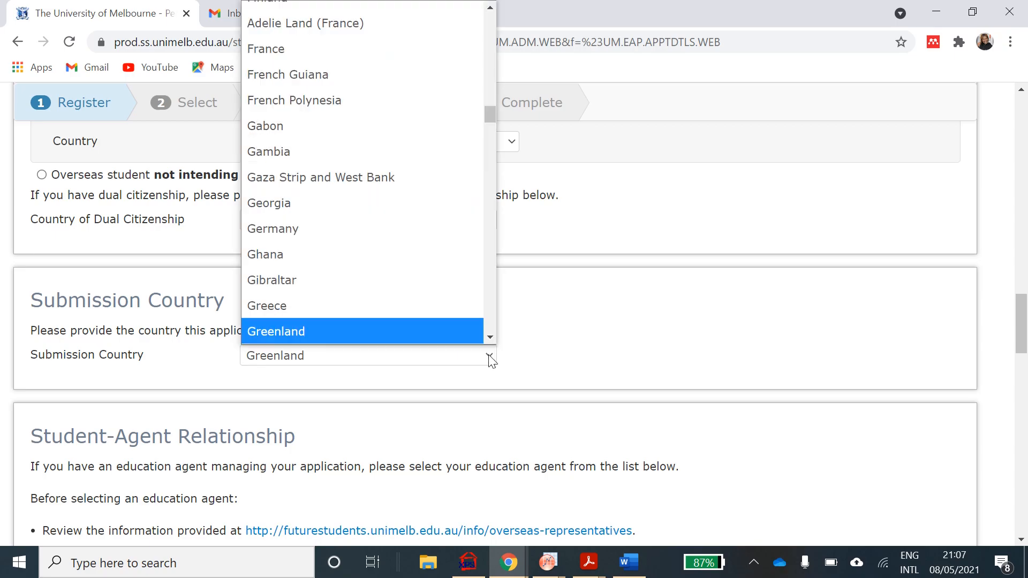
scroll(445, 298, "down", 1)
type("gh")
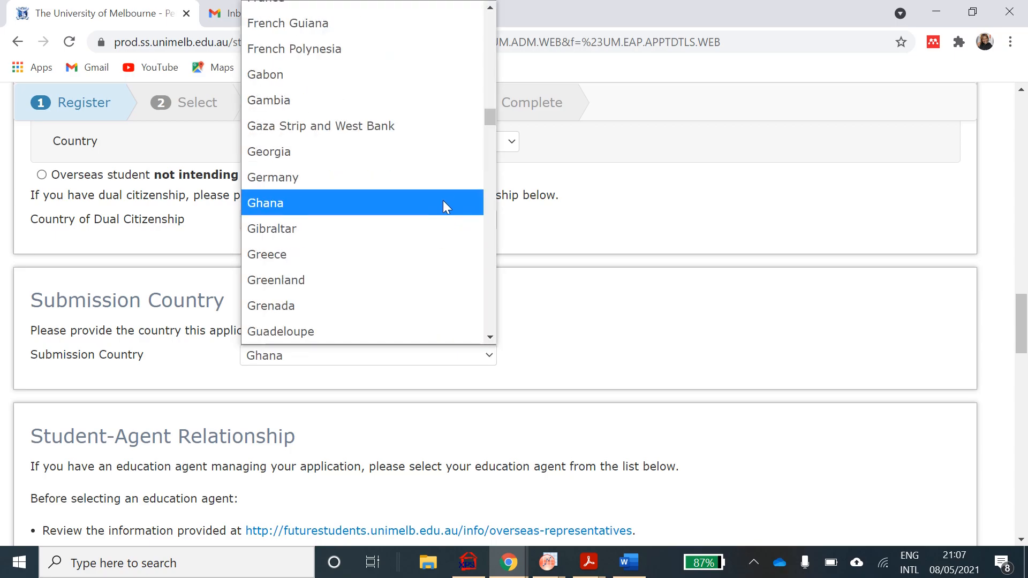
left_click(442, 204)
scroll(505, 429, "down", 2)
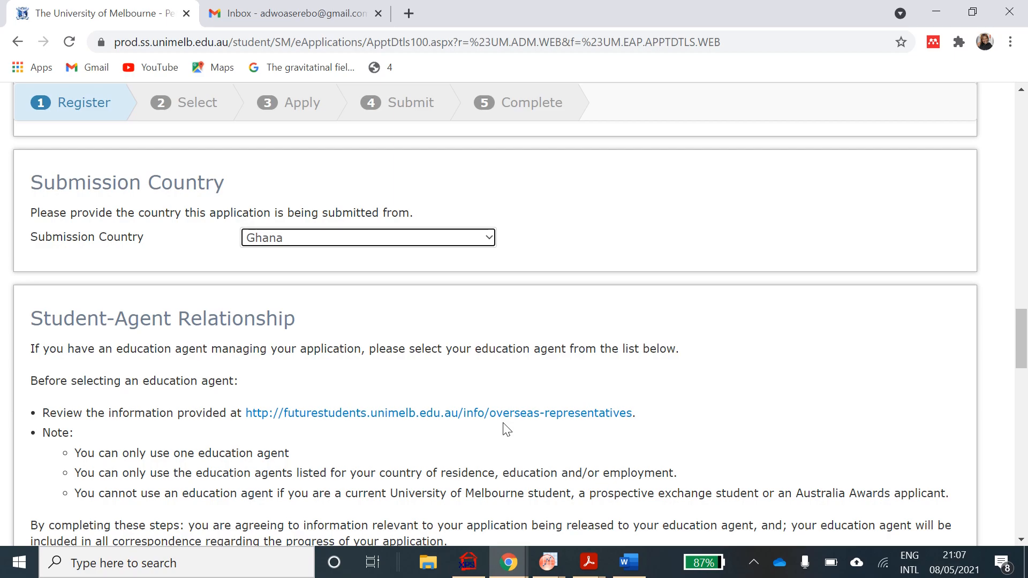
scroll(506, 429, "down", 1)
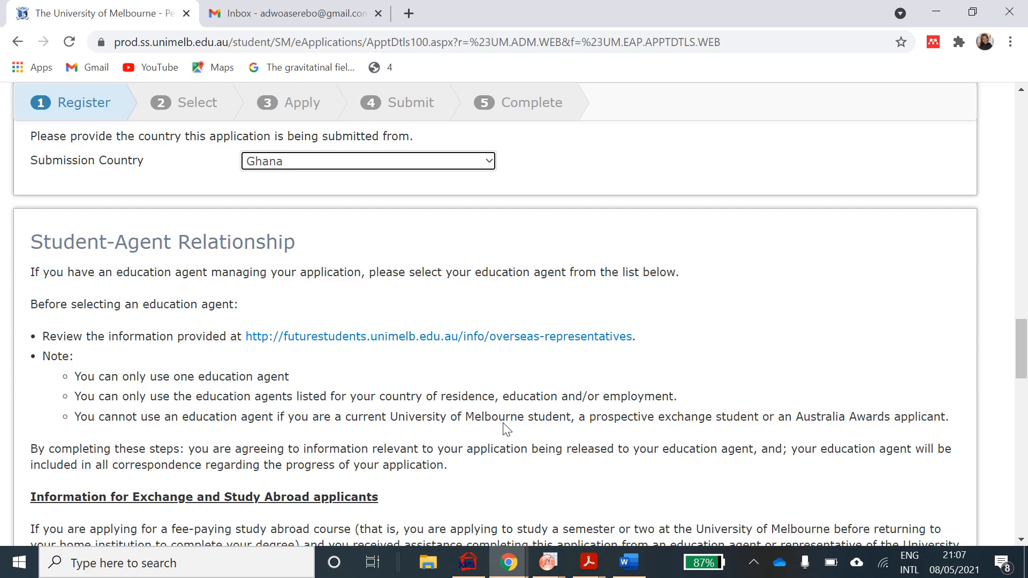
scroll(506, 429, "down", 3)
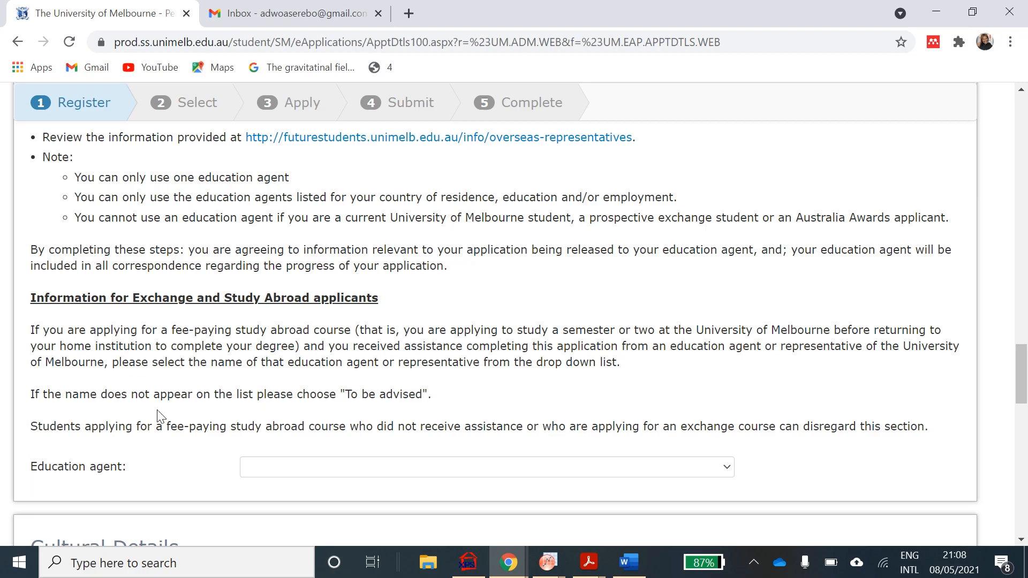
- Set Country of Birth to Ghana in Cultural Details
scroll(213, 430, "down", 4)
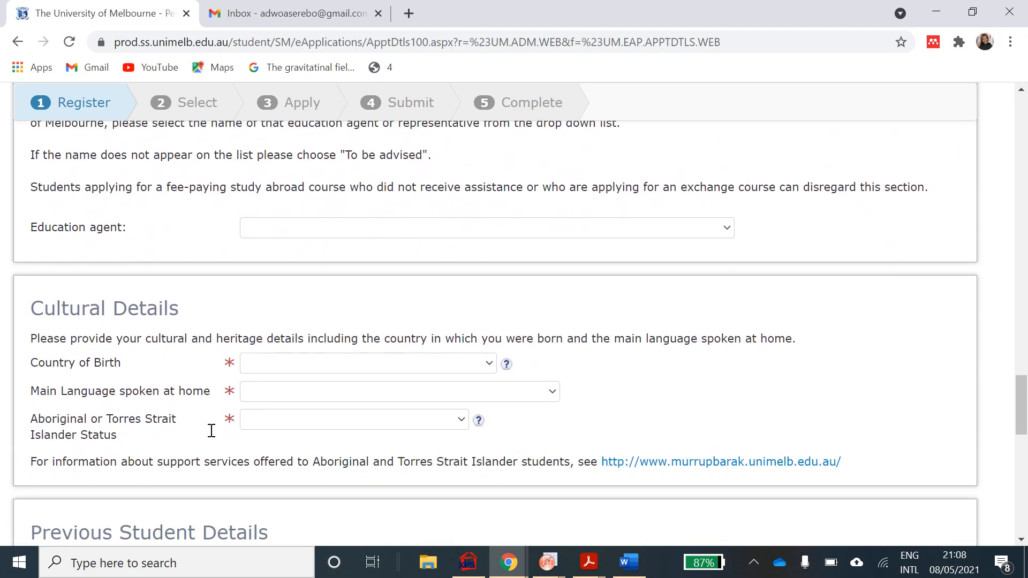
left_click(353, 369)
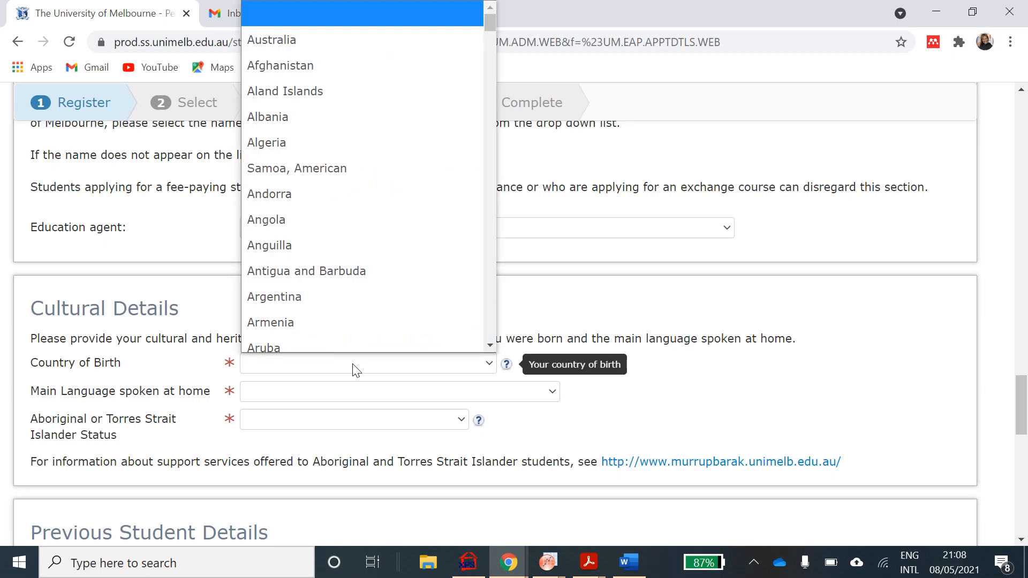
type("gh")
scroll(365, 339, "down", 1)
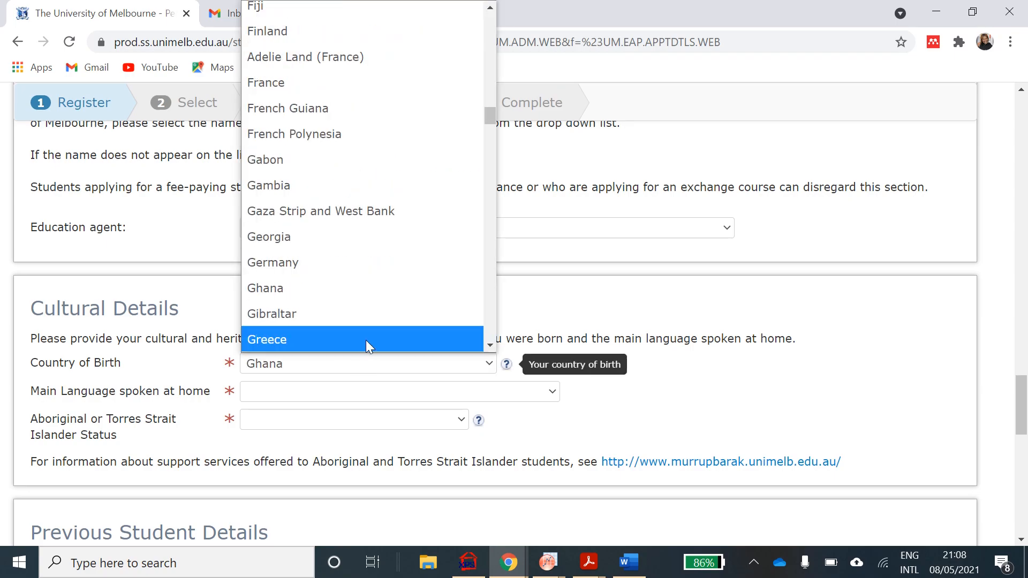
left_click(370, 294)
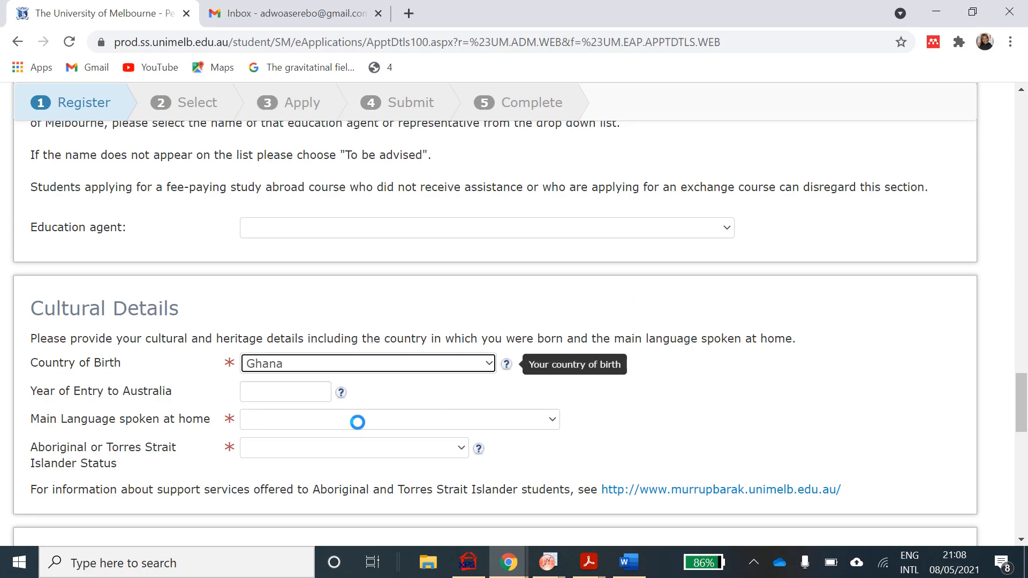
- Choose English as main home language and No for Aboriginal or Torres Strait Islander status
left_click(510, 429)
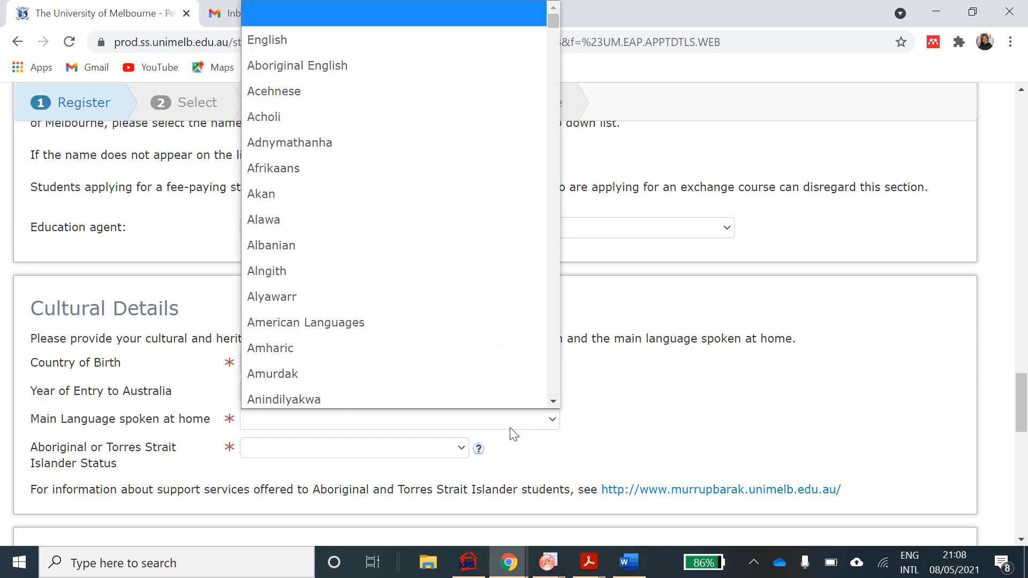
left_click(451, 37)
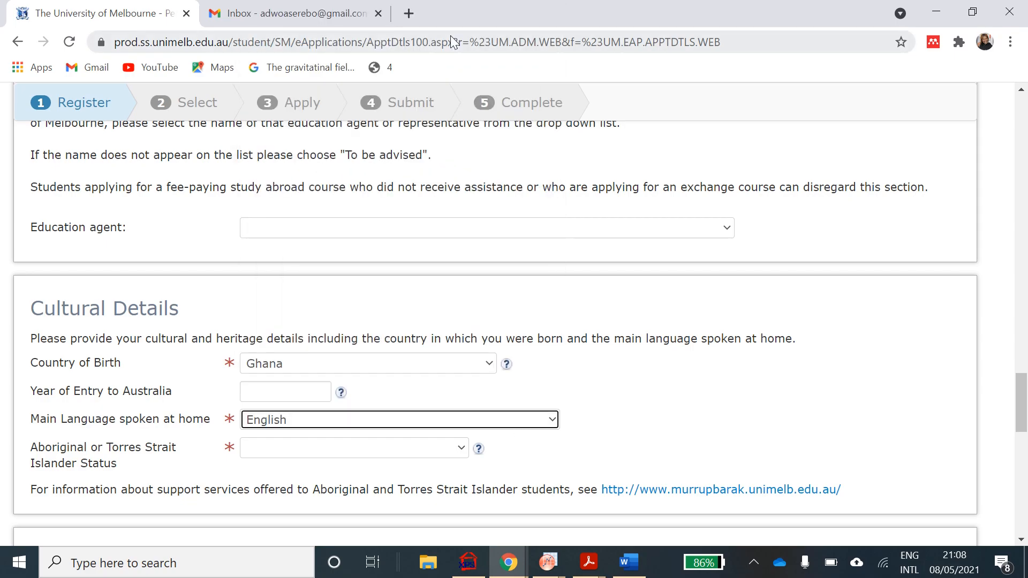
scroll(437, 406, "down", 2)
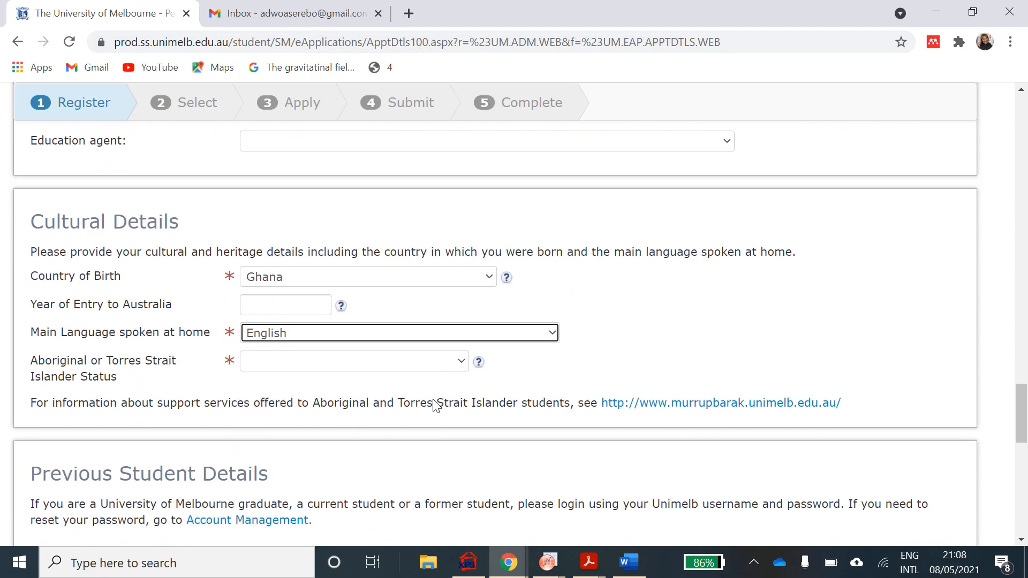
left_click(468, 365)
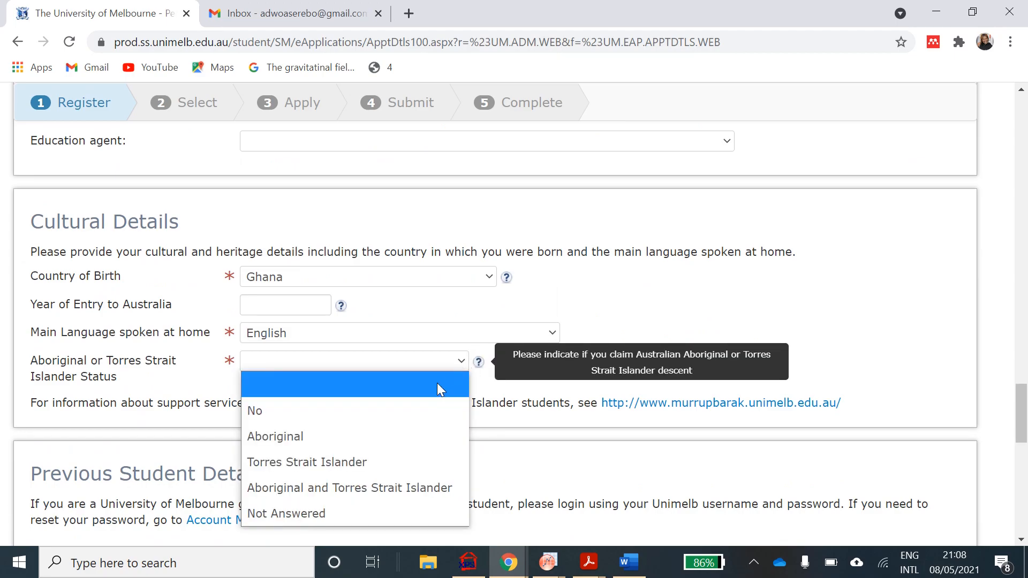
left_click(421, 411)
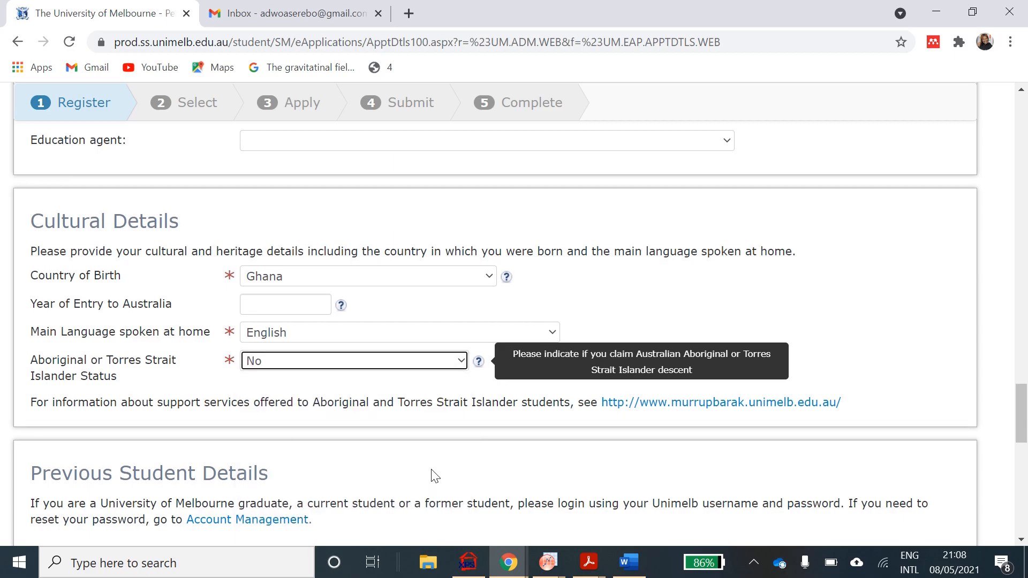
scroll(434, 476, "down", 3)
scroll(434, 476, "down", 1)
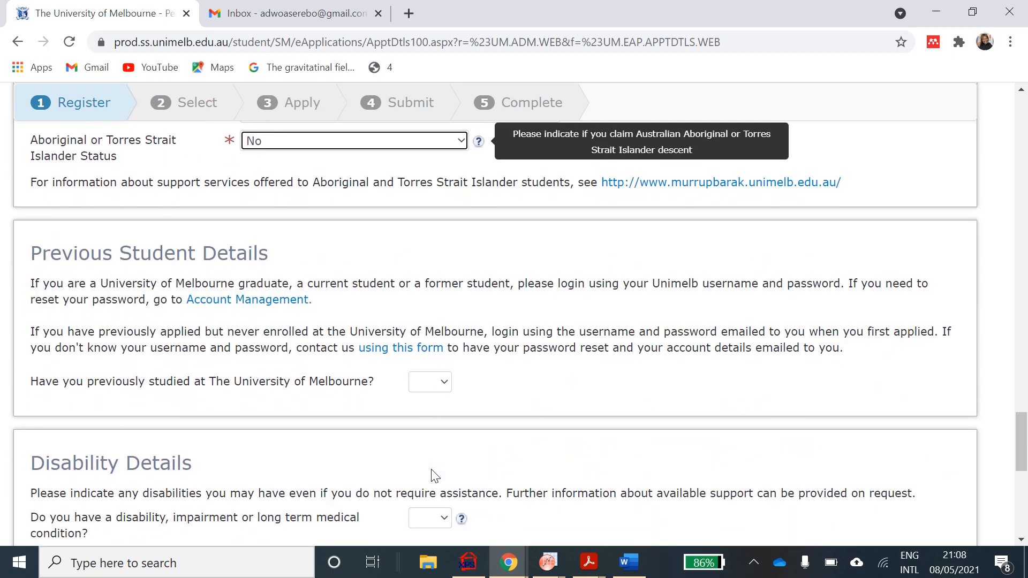
- Answer No to previous Melbourne study and to both Disability Details questions
left_click(443, 383)
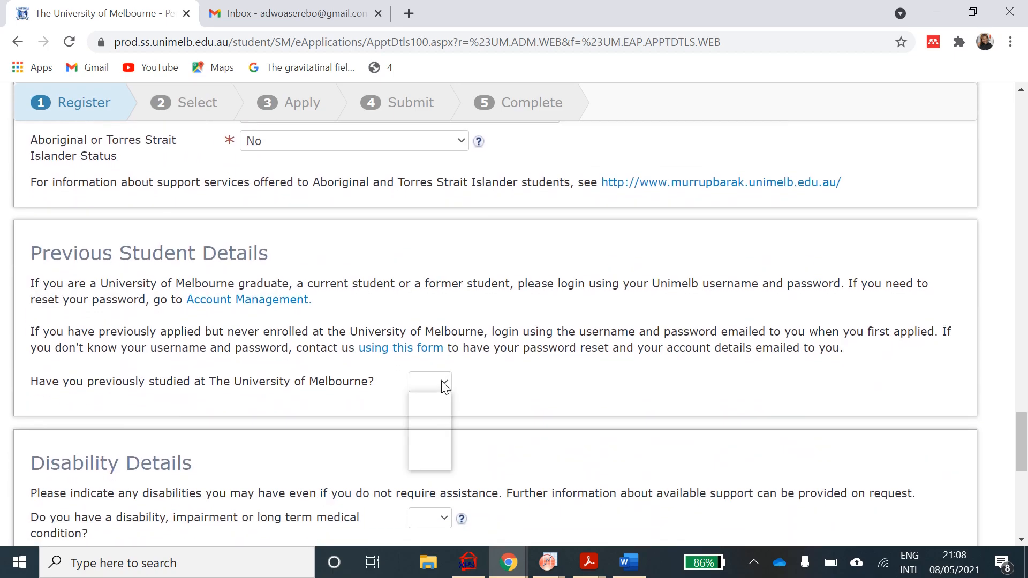
left_click(428, 442)
scroll(429, 447, "down", 3)
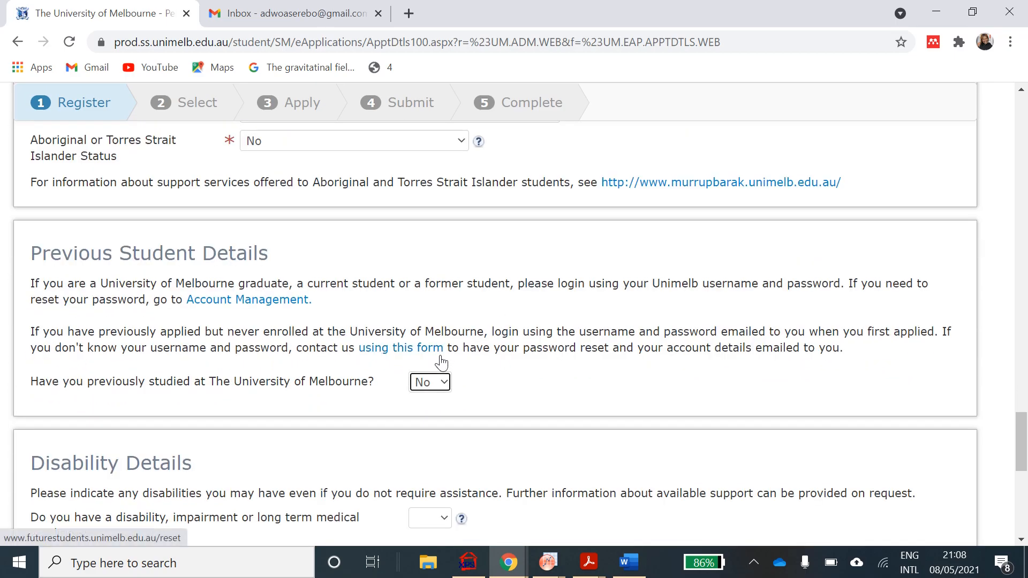
scroll(436, 413, "down", 5)
left_click(444, 232)
left_click(436, 279)
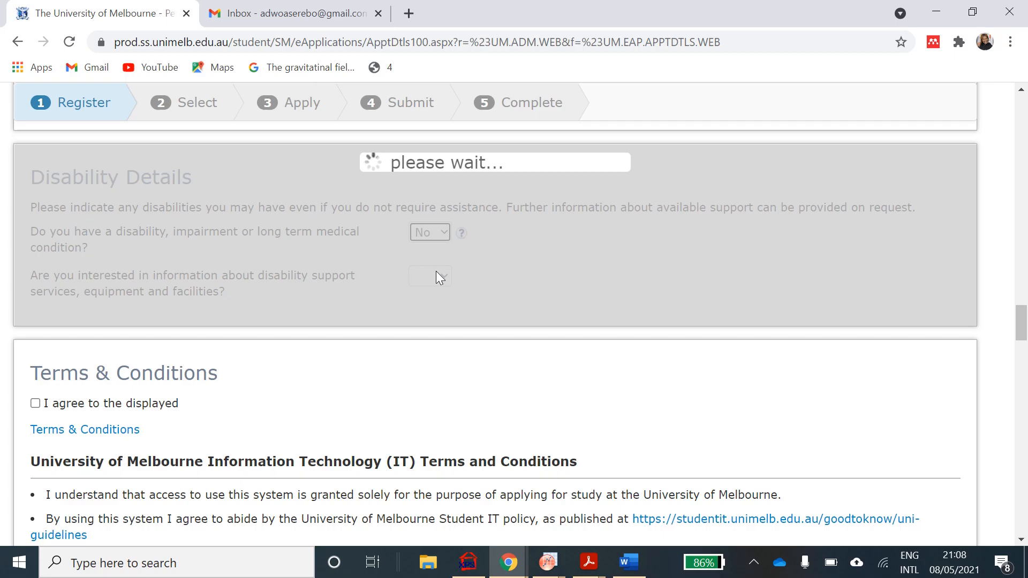
left_click(440, 277)
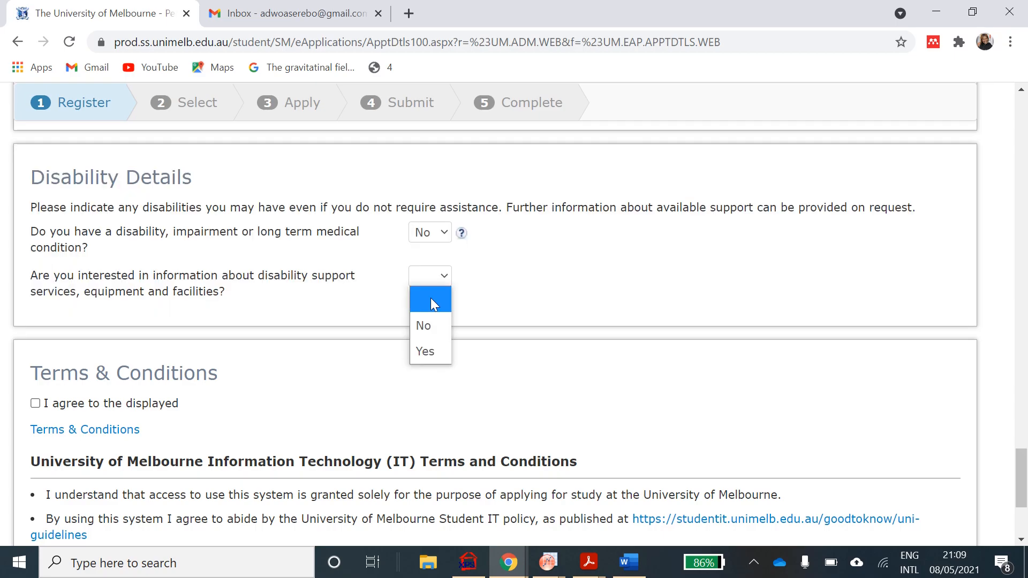
left_click(423, 322)
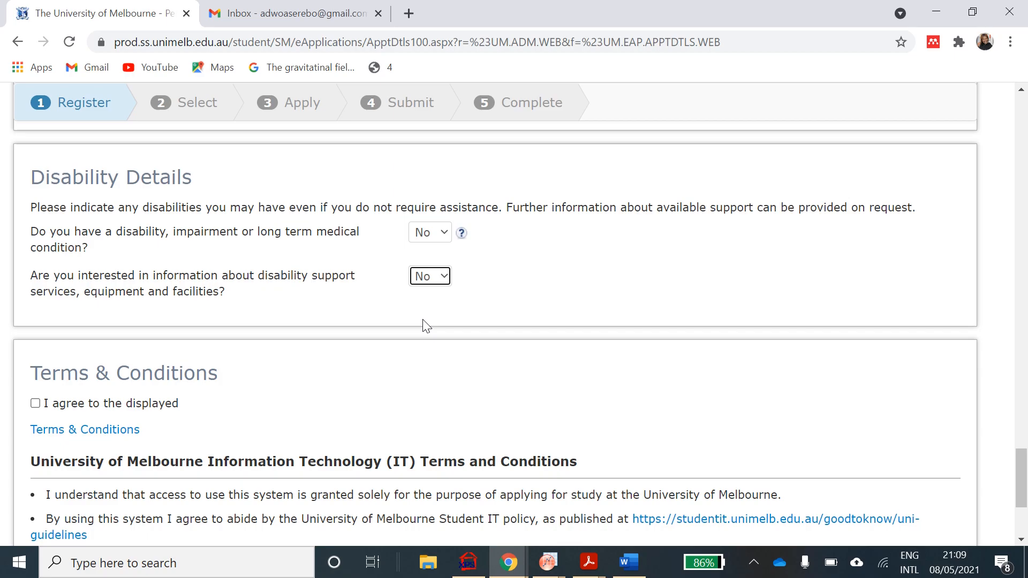
- Tick 'I agree to the displayed Terms & Conditions' for IT use
scroll(426, 325, "down", 2)
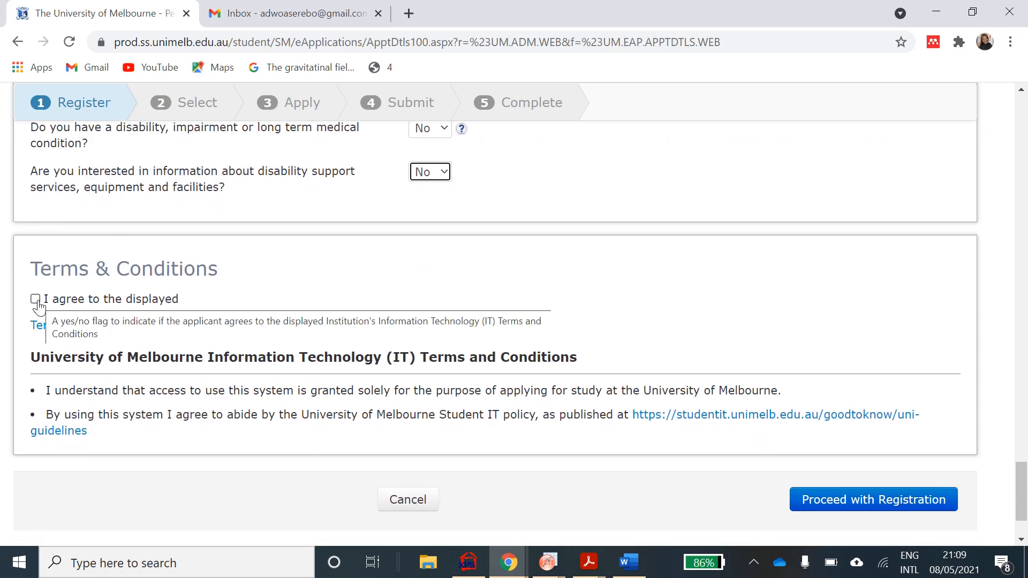
left_click(35, 300)
scroll(454, 390, "down", 2)
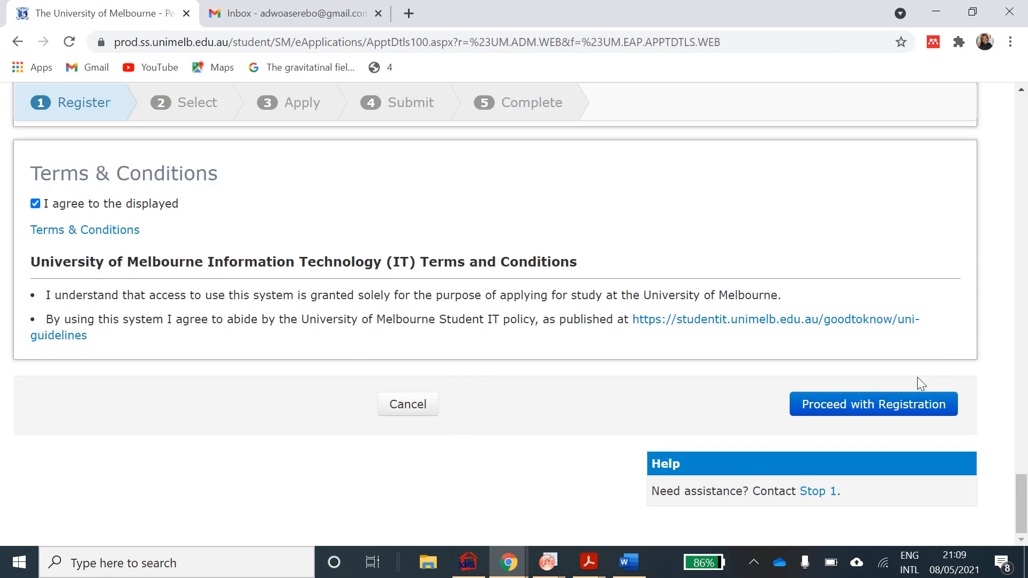
- Continue to the next registration page and set highest education to Complete Postgrad, completed 2017
left_click(882, 412)
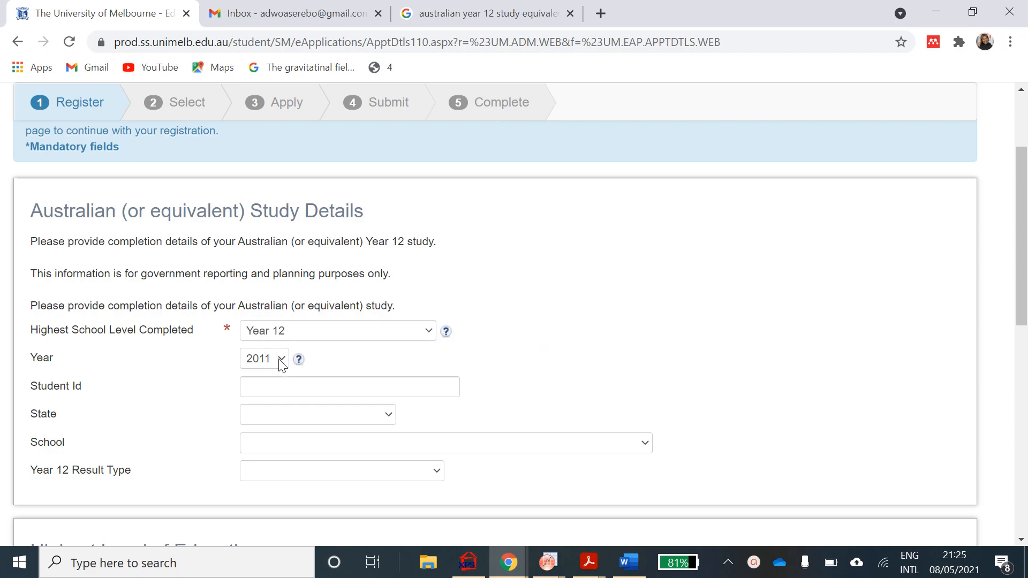
scroll(433, 384, "down", 2)
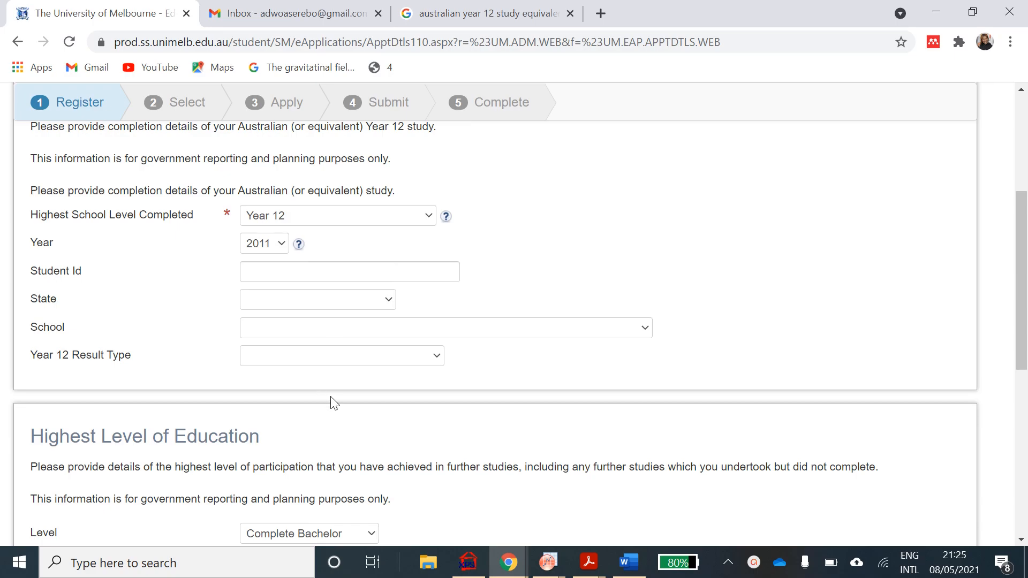
scroll(406, 320, "down", 4)
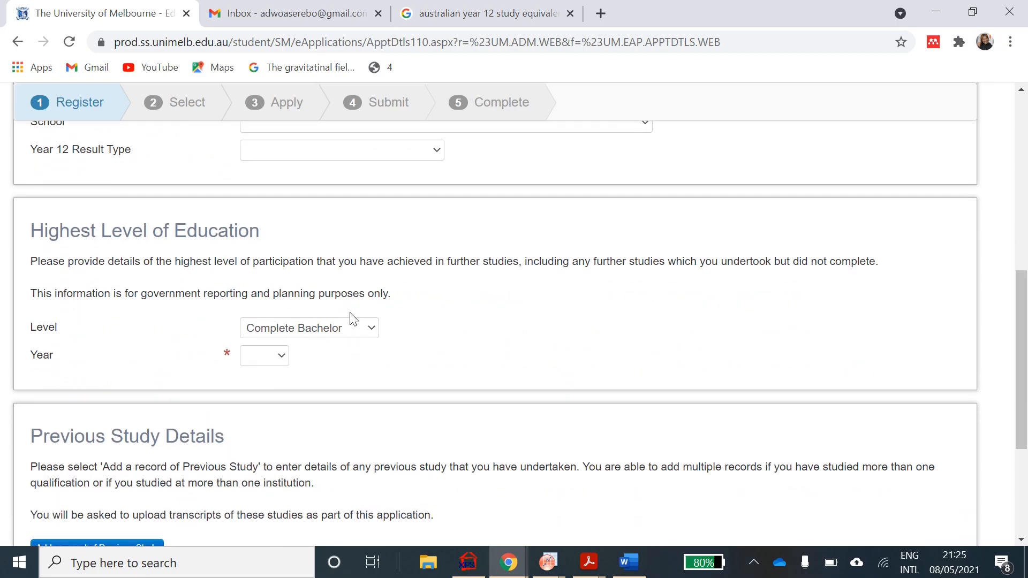
left_click(368, 337)
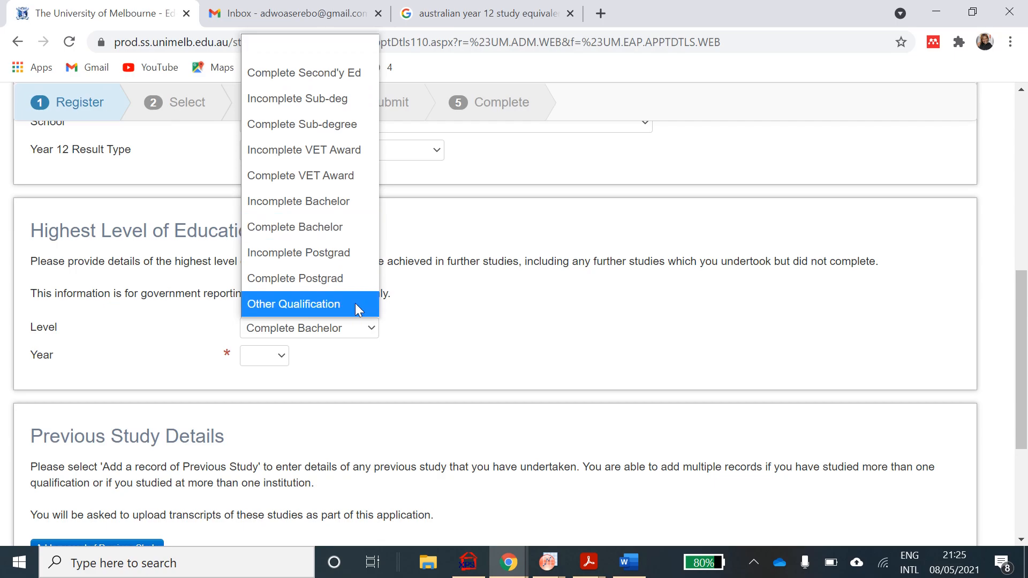
left_click(352, 279)
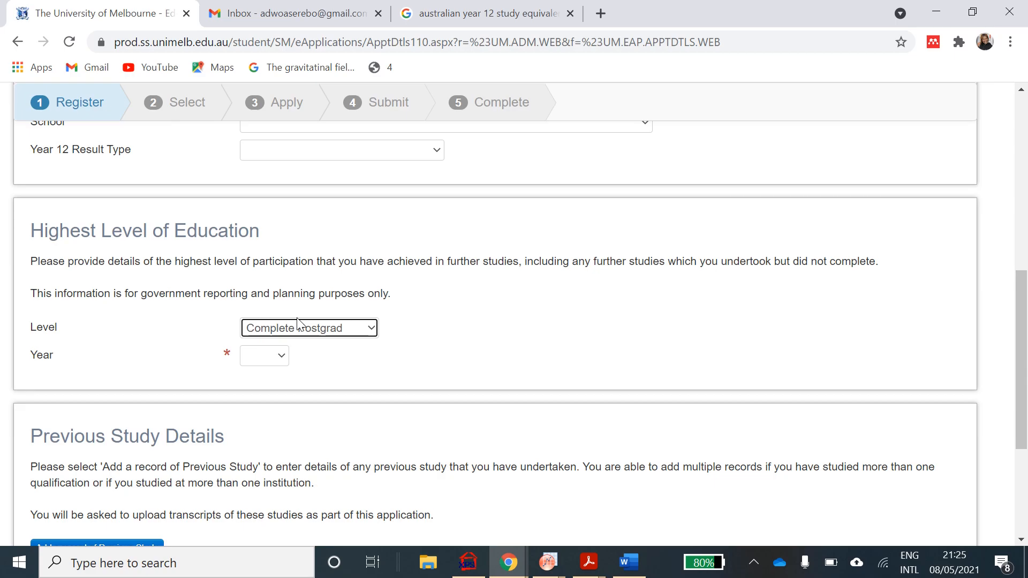
left_click(282, 356)
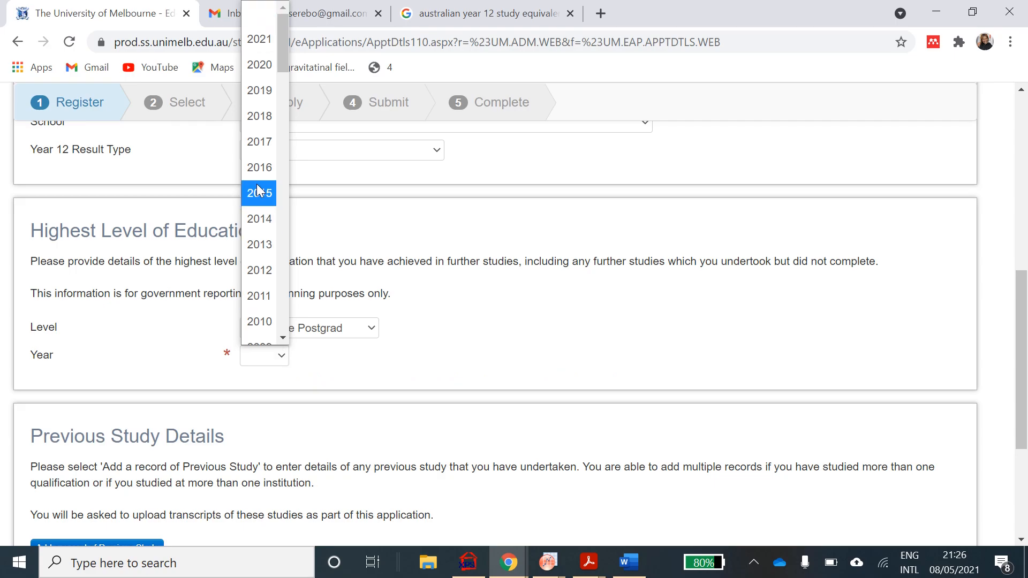
left_click(269, 142)
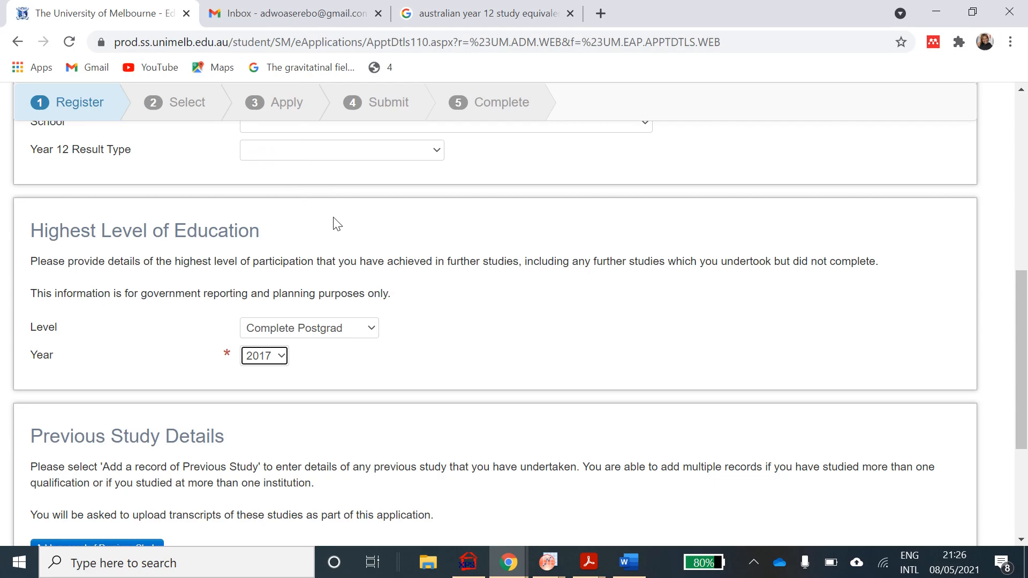
scroll(346, 176, "down", 1)
scroll(345, 395, "down", 3)
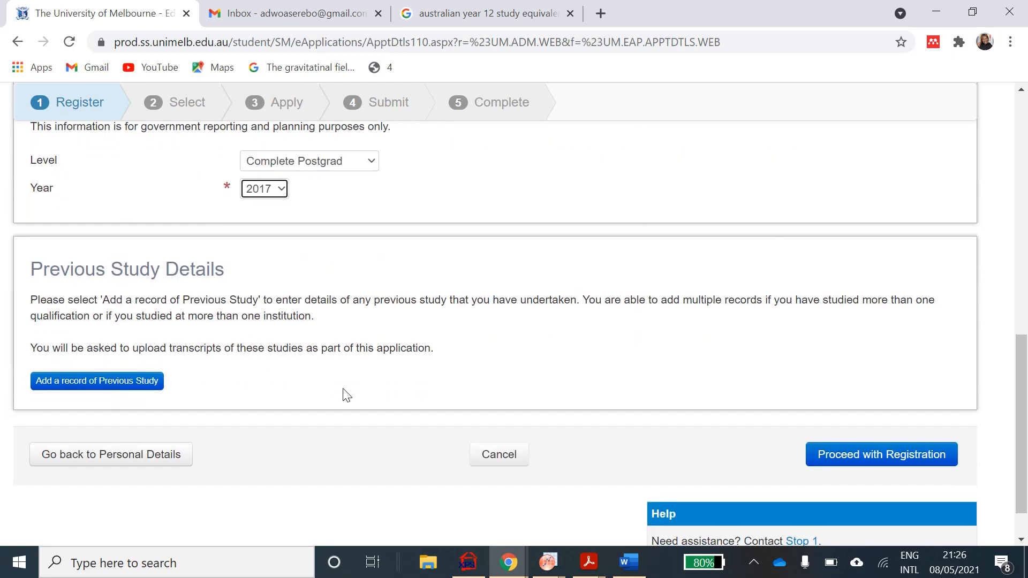
- Add a previous study record with country Ghana, correcting an accidental Greece, and institution University of Ghana
left_click(95, 381)
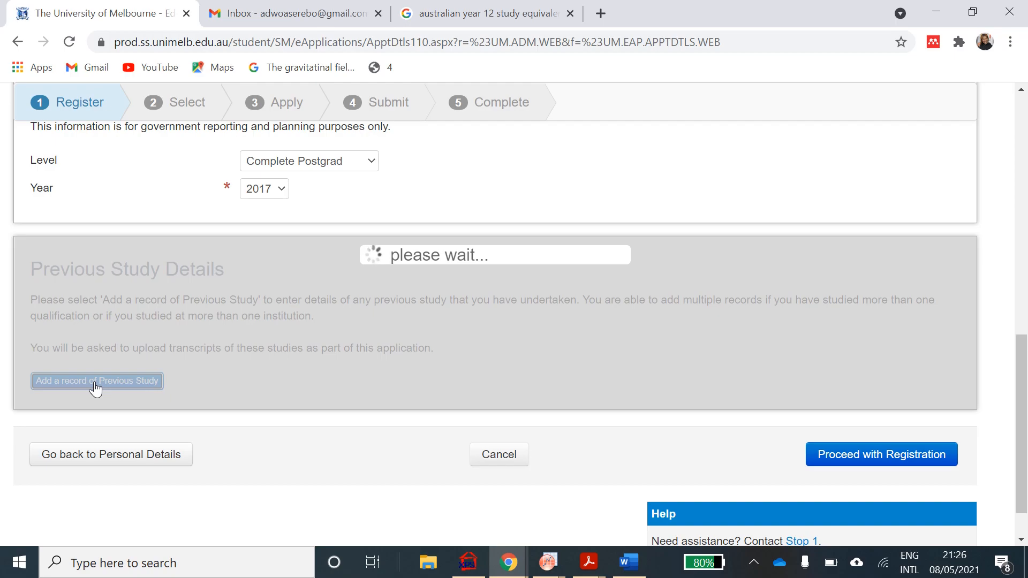
scroll(95, 388, "down", 2)
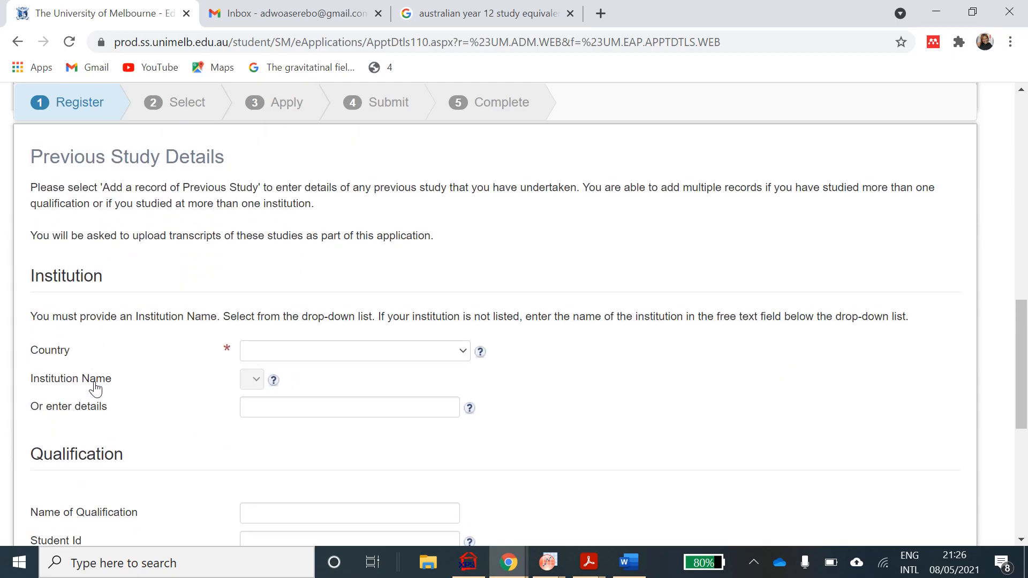
left_click(461, 354)
type("gh")
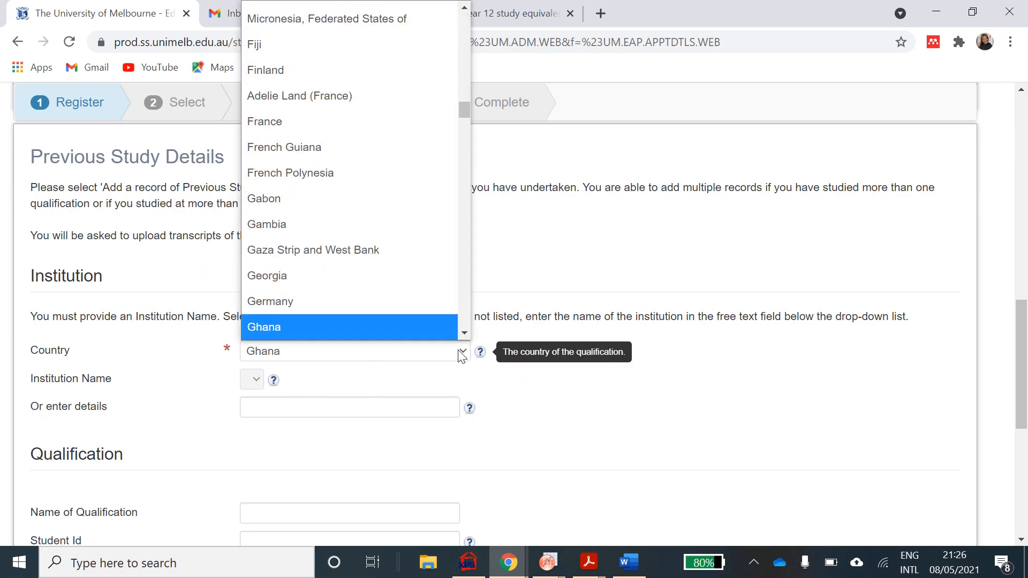
scroll(420, 333, "down", 1)
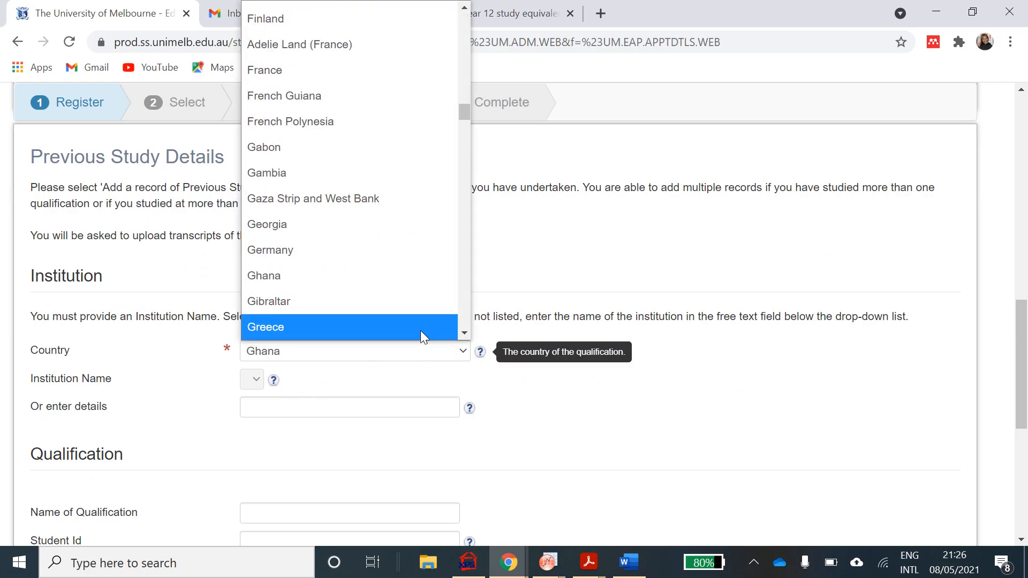
left_click(420, 329)
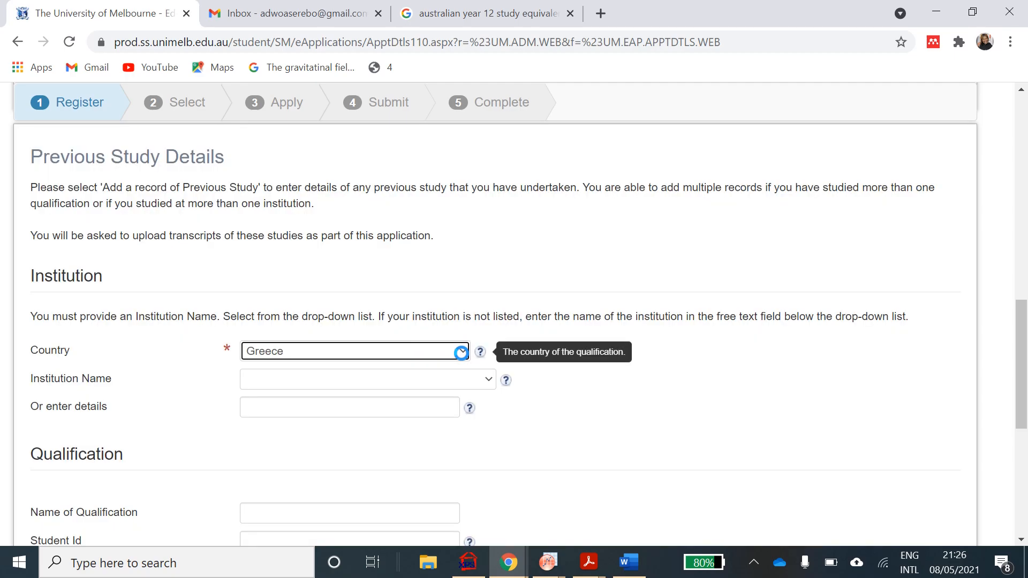
left_click(462, 352)
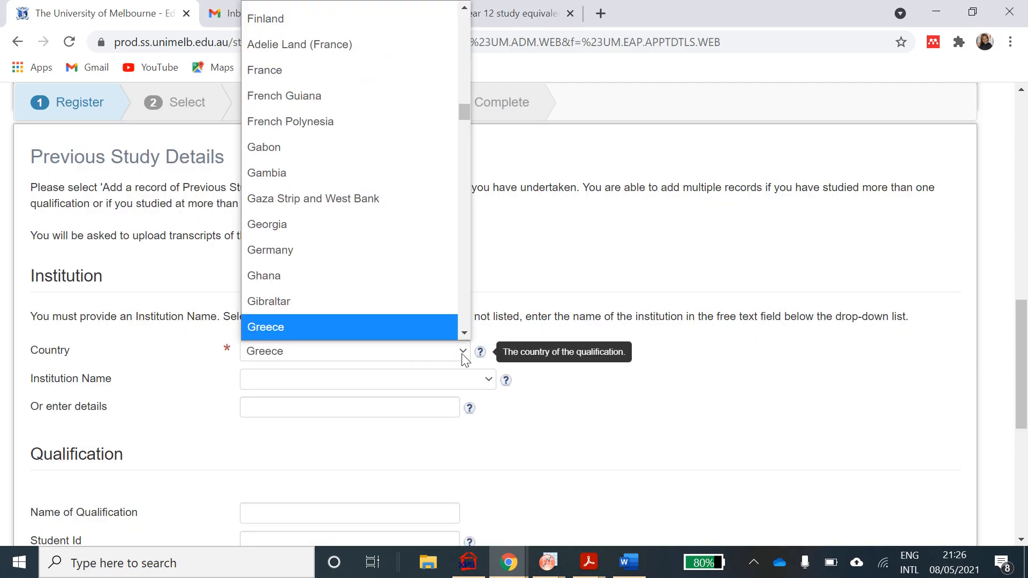
left_click(403, 284)
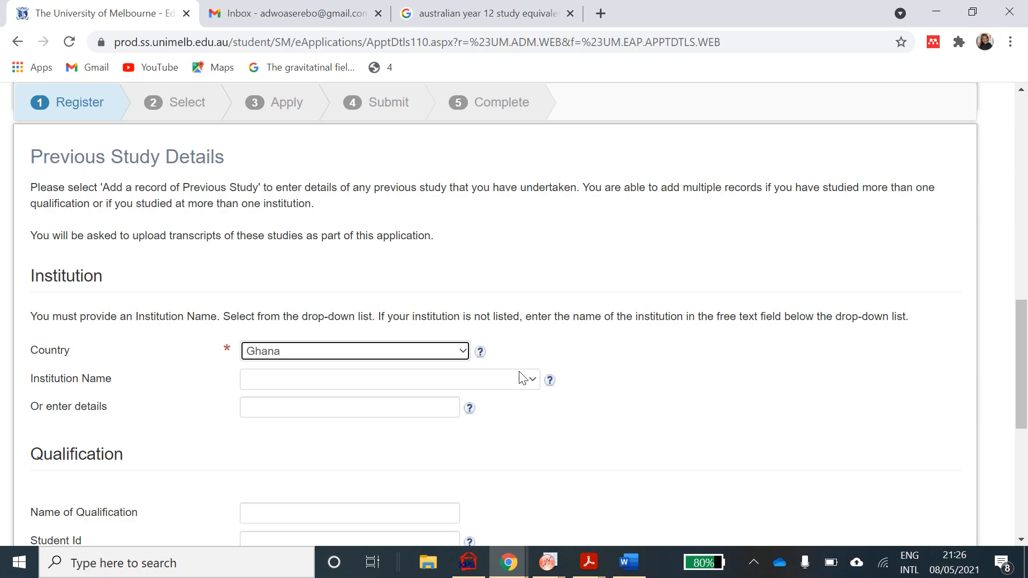
left_click(530, 380)
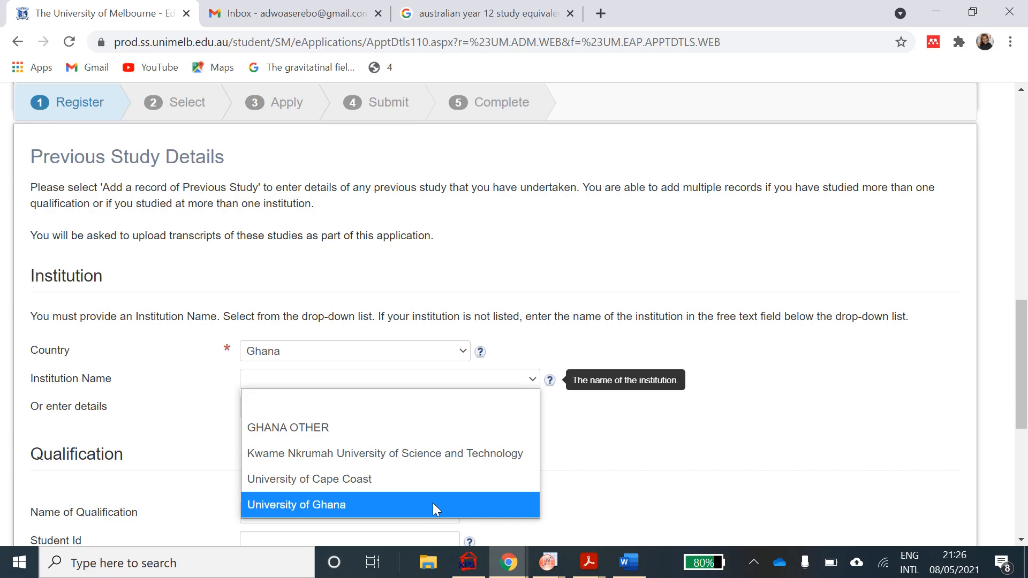
left_click(432, 505)
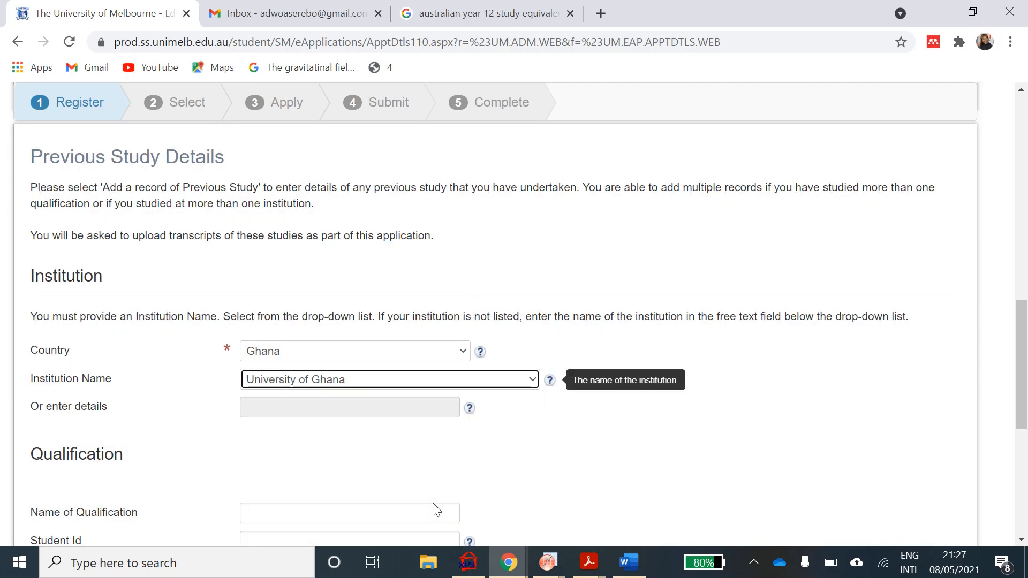
scroll(436, 510, "down", 2)
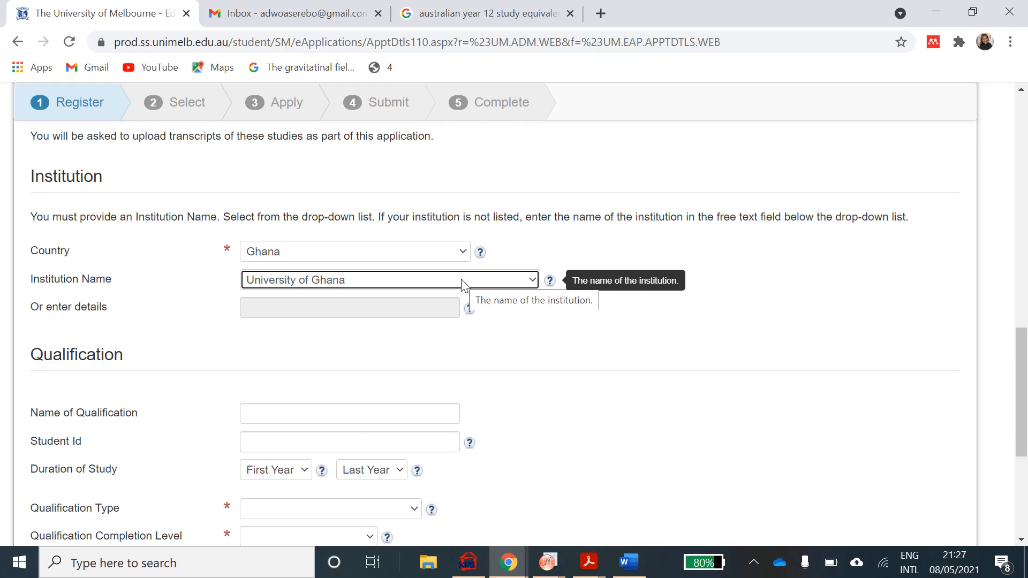
scroll(441, 383, "down", 3)
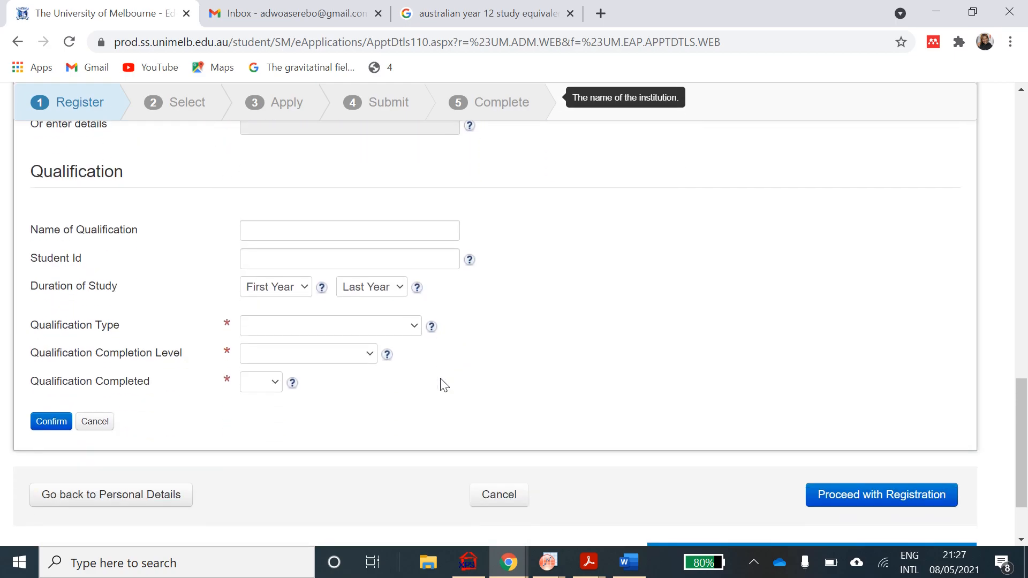
- Enter 'BSc Materials Engineering' as the qualification name
left_click(385, 237)
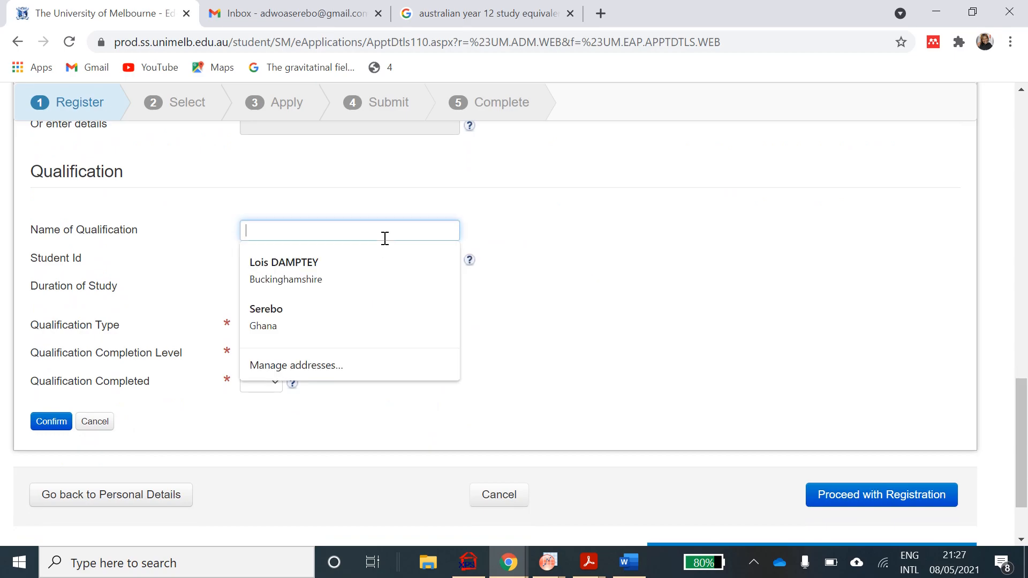
type("Bs")
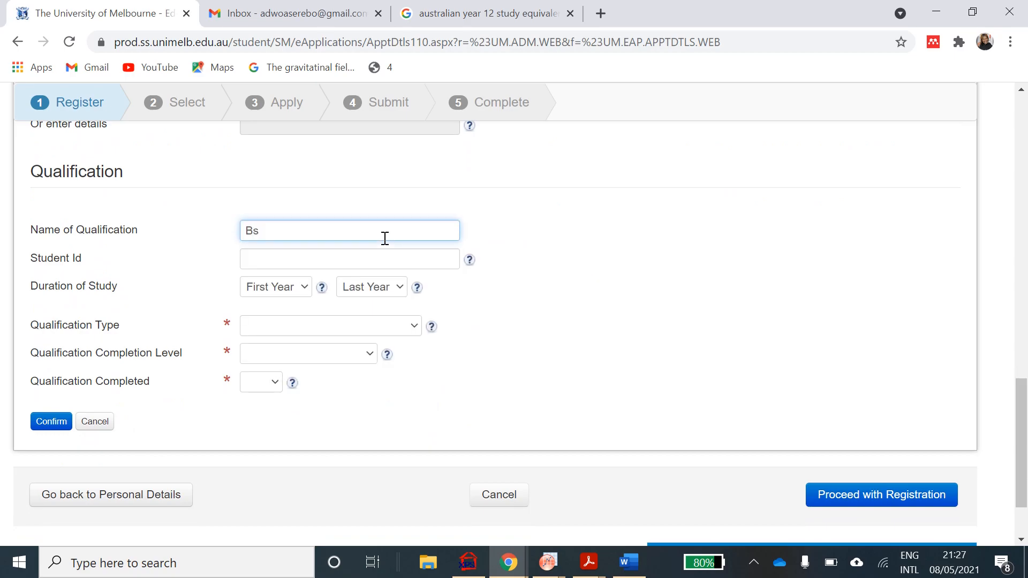
type("c")
key("BackSpace")
key("BackSpace")
type("Sc Materials Engineering")
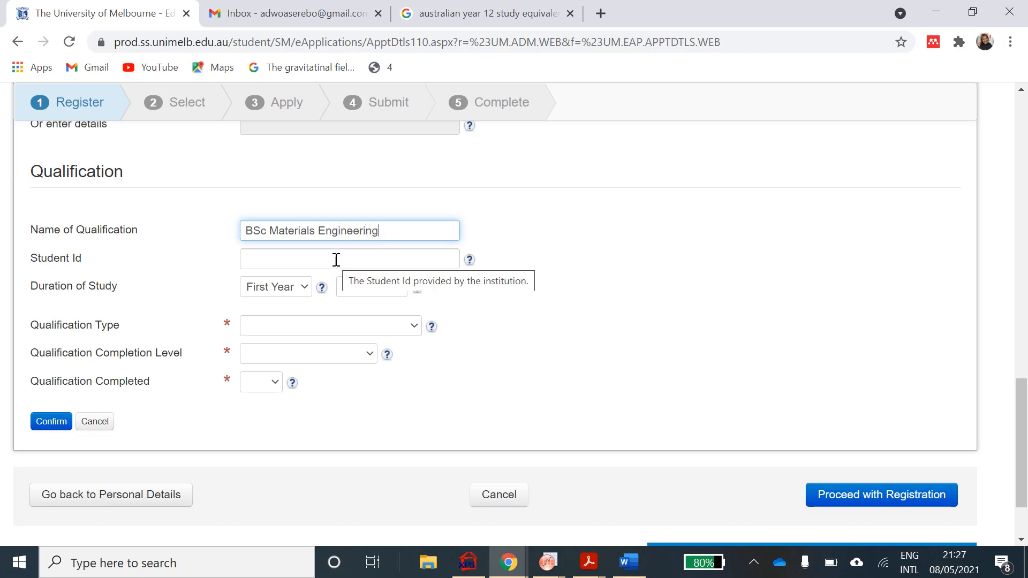
- Set the study years from 2011 to 2015
left_click(300, 295)
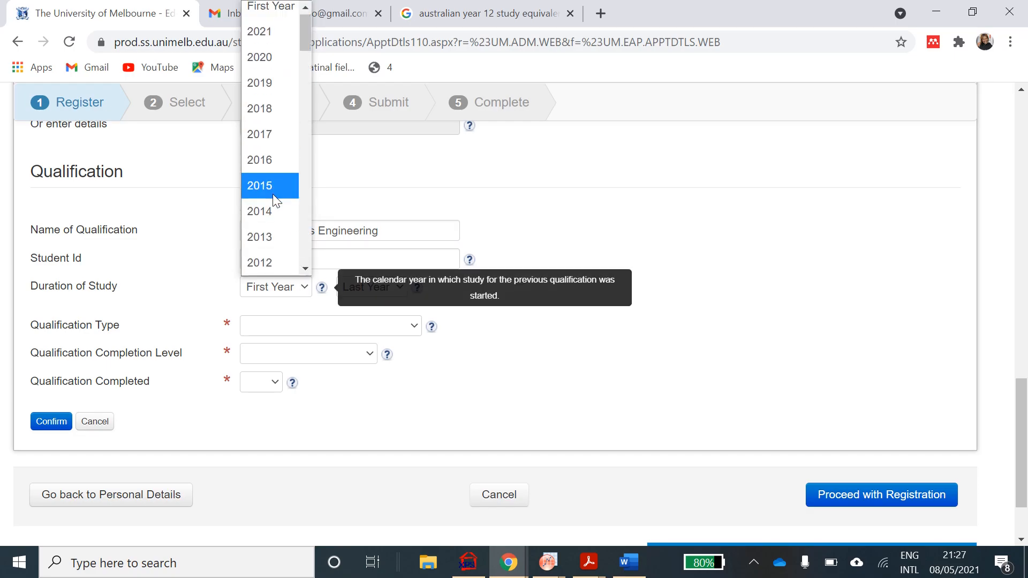
scroll(270, 220, "down", 1)
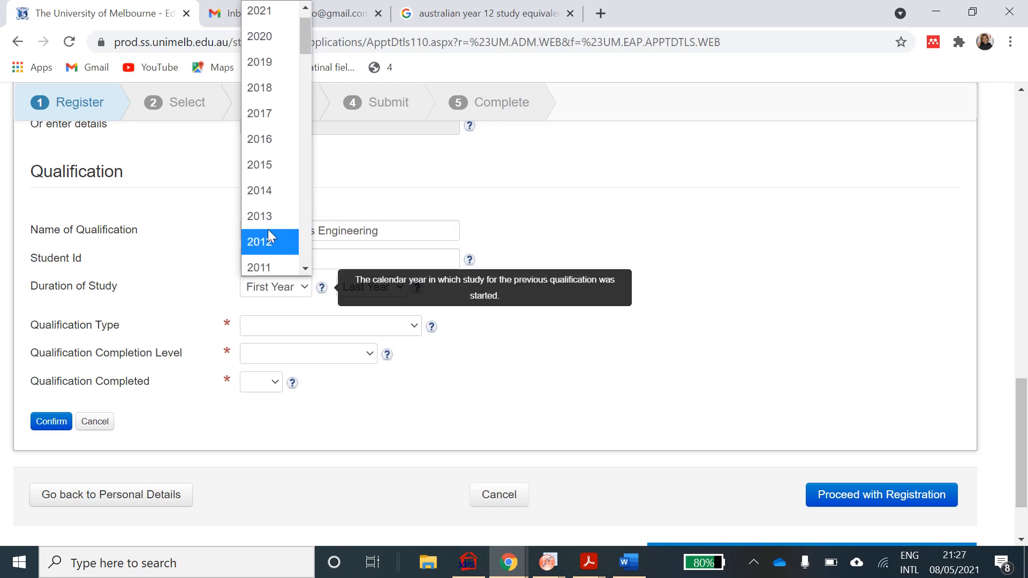
left_click(265, 271)
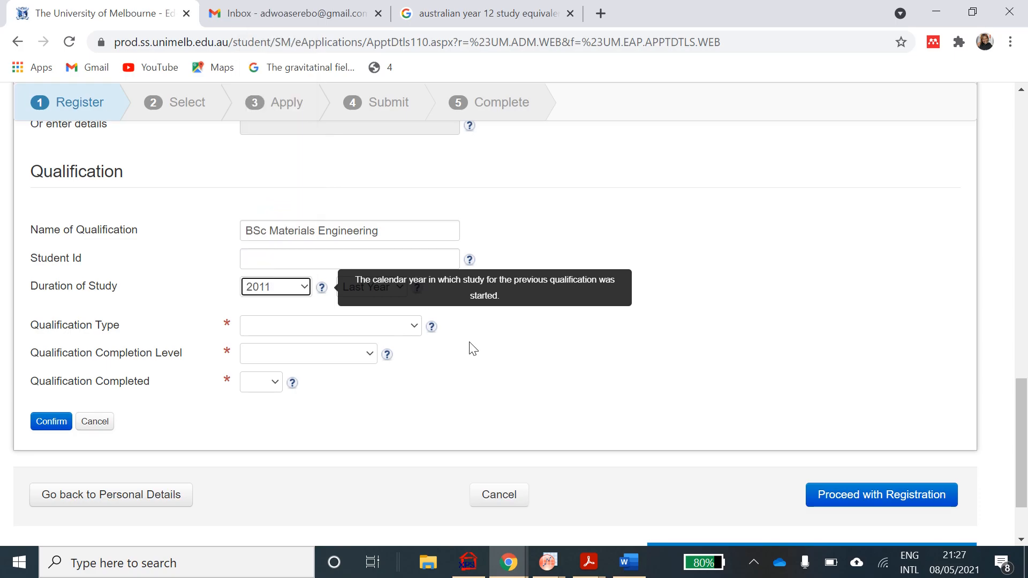
left_click_drag(477, 354, 413, 306)
left_click(399, 289)
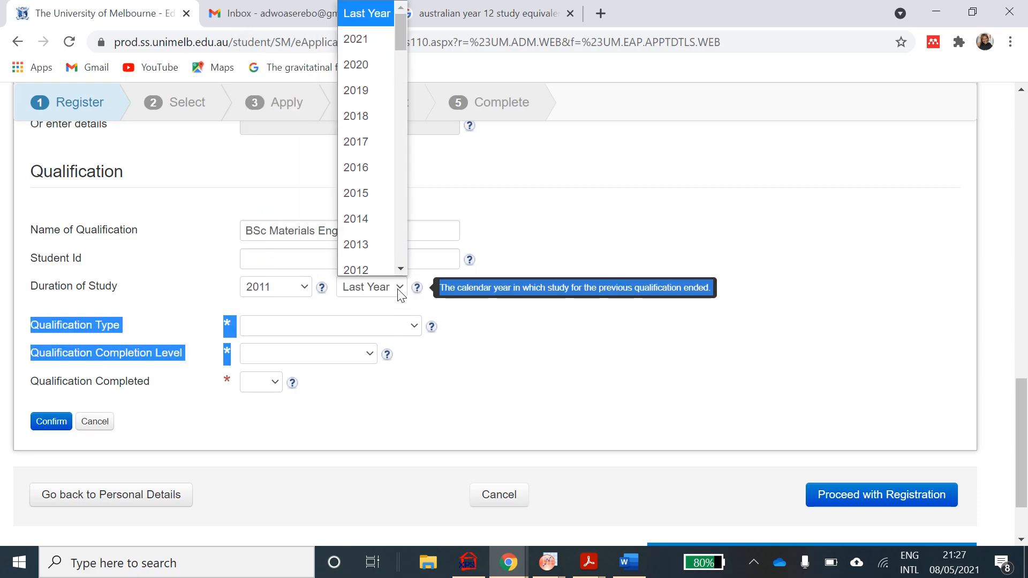
left_click(380, 190)
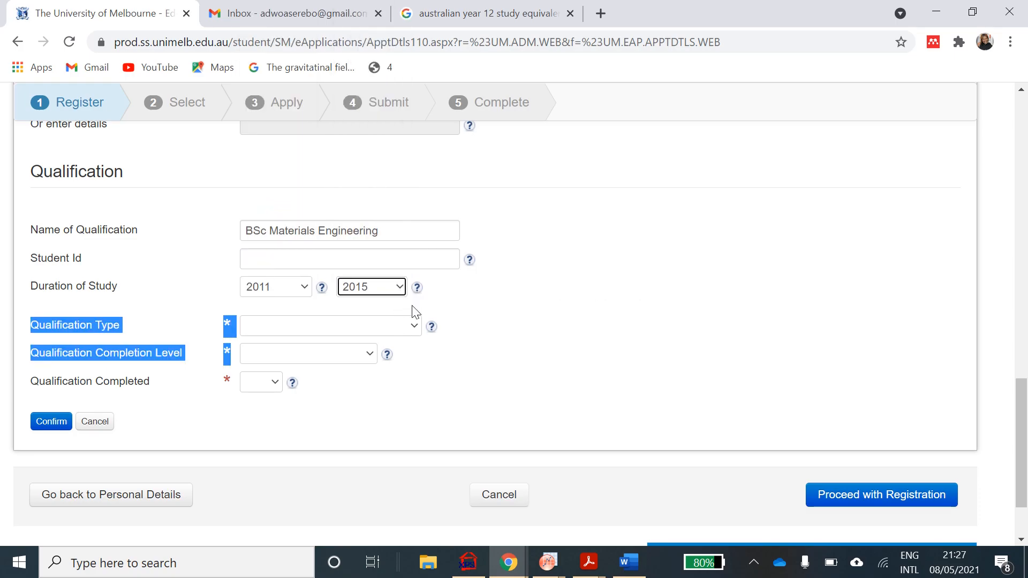
- Mark it as a Bachelor's Degree, level Complete, completed Yes, and confirm the record
left_click(408, 326)
scroll(365, 251, "down", 1)
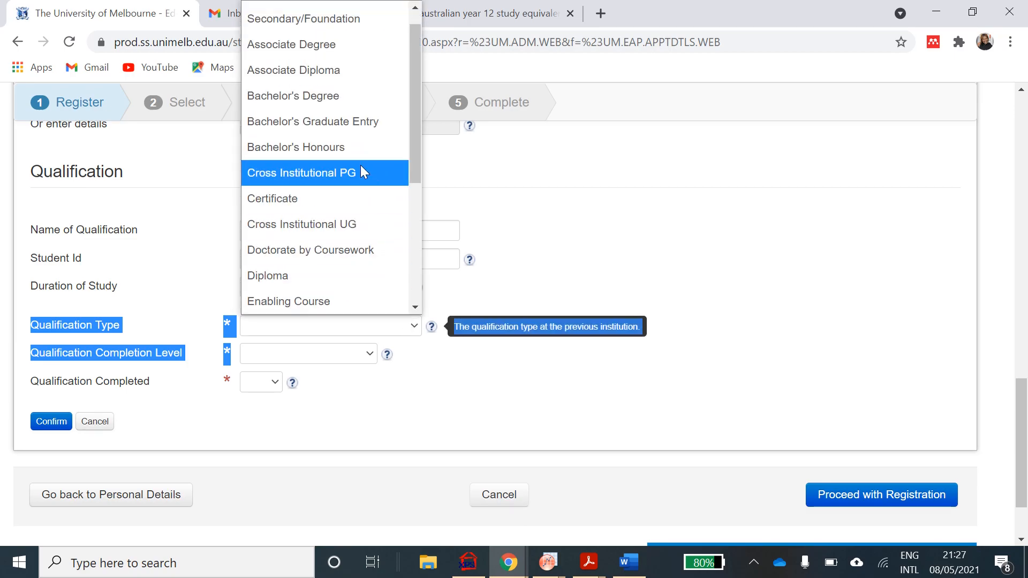
scroll(361, 205, "down", 4)
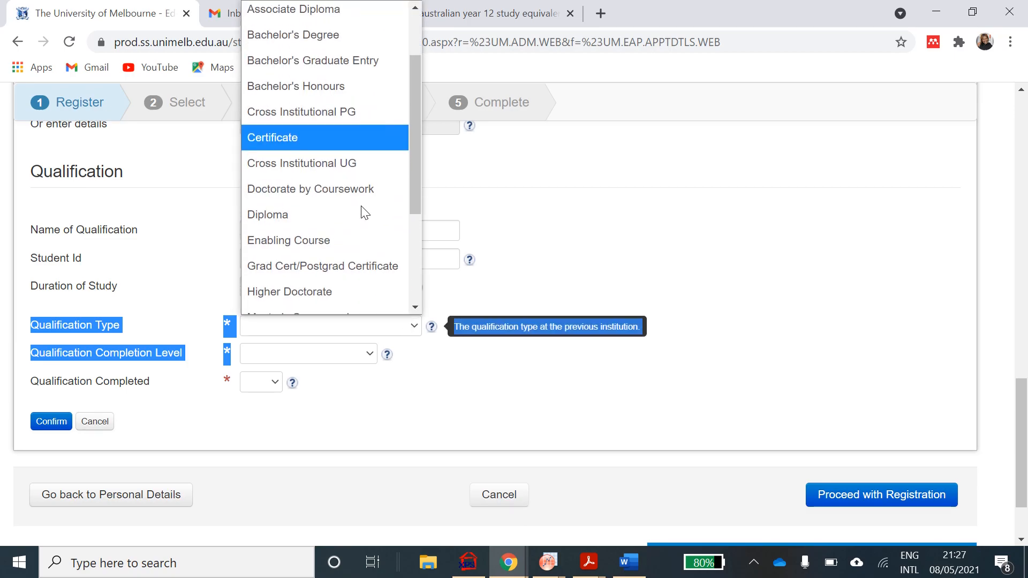
scroll(364, 213, "up", 3)
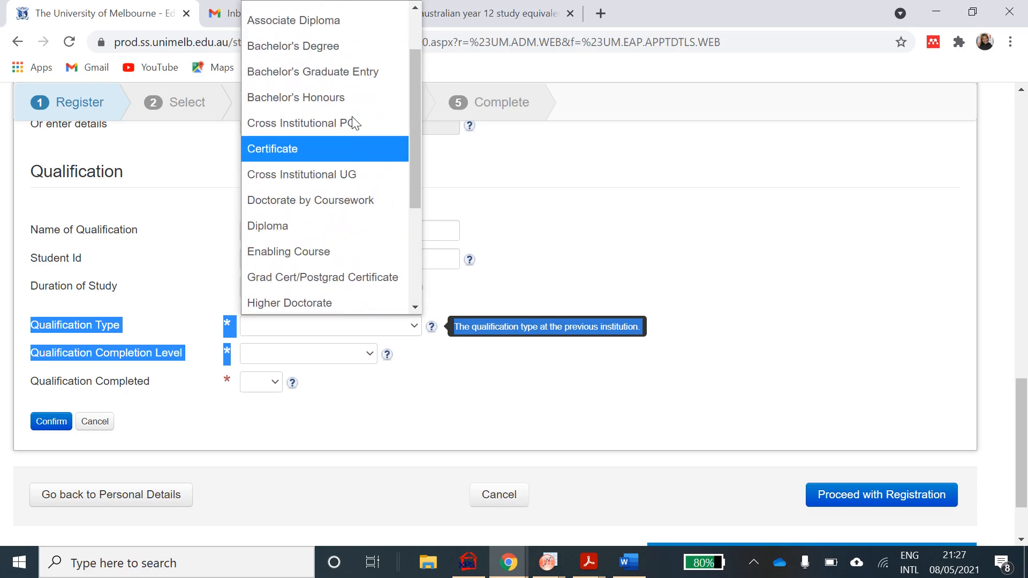
left_click(348, 45)
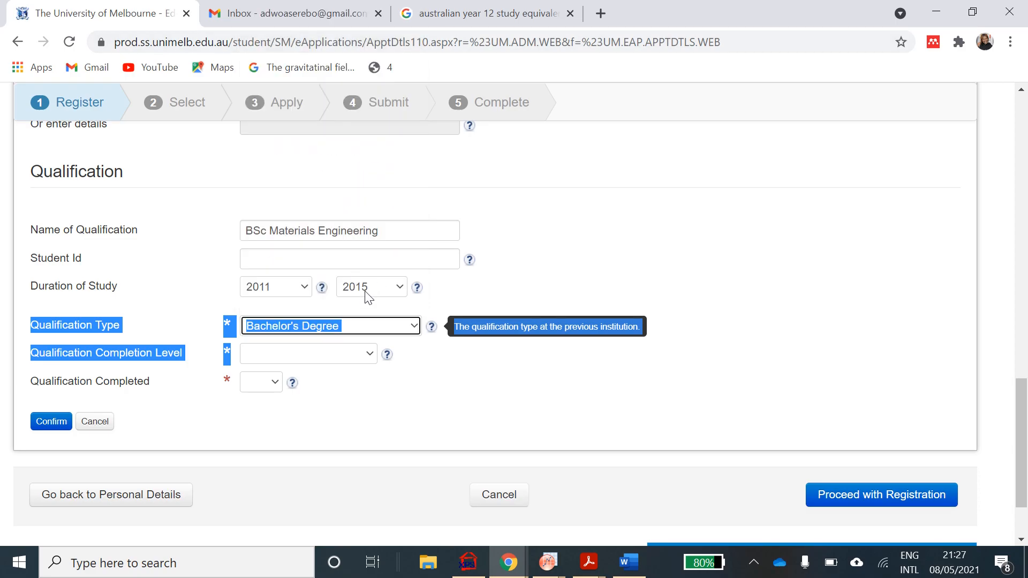
left_click(366, 353)
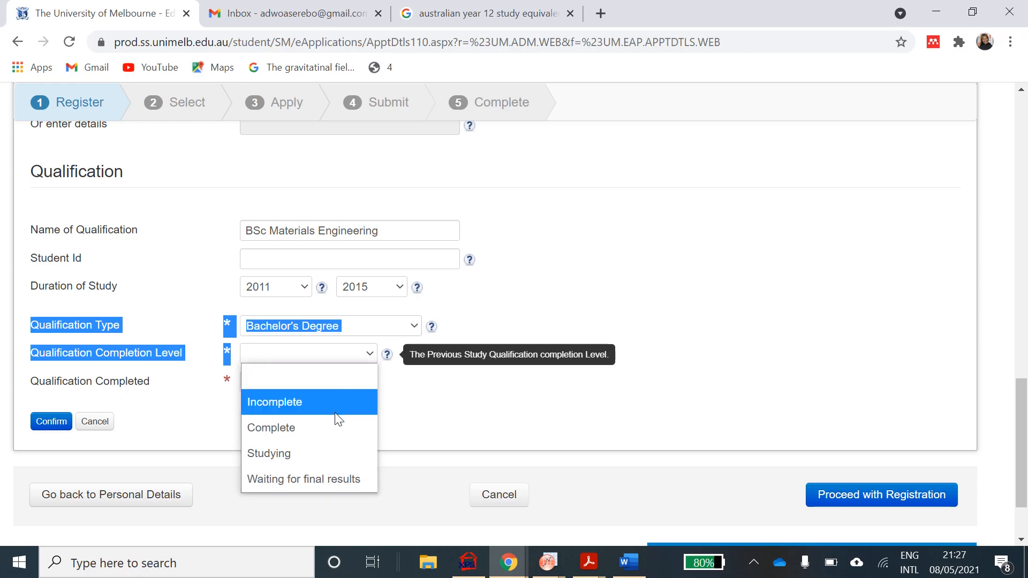
left_click(334, 427)
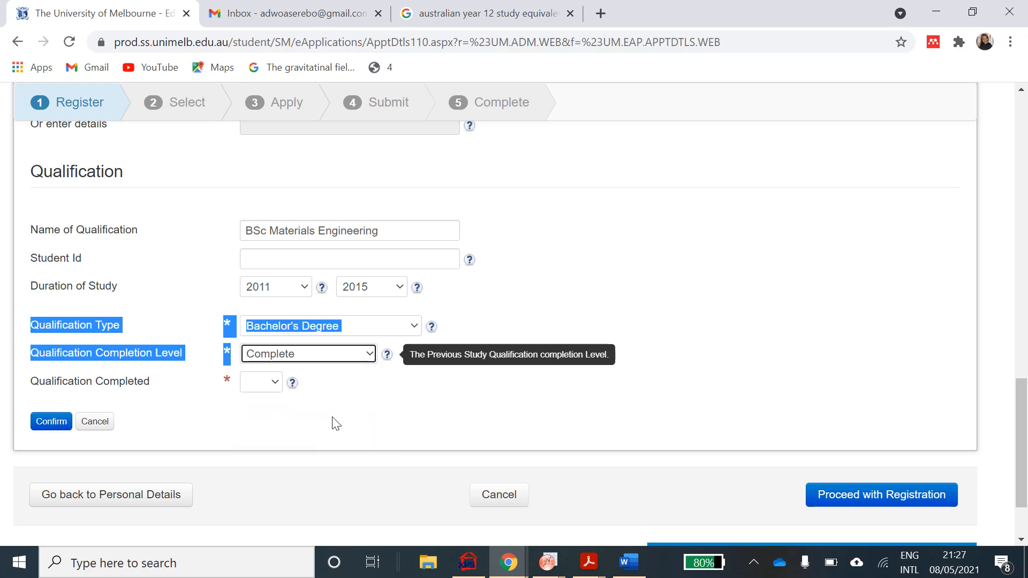
left_click(276, 383)
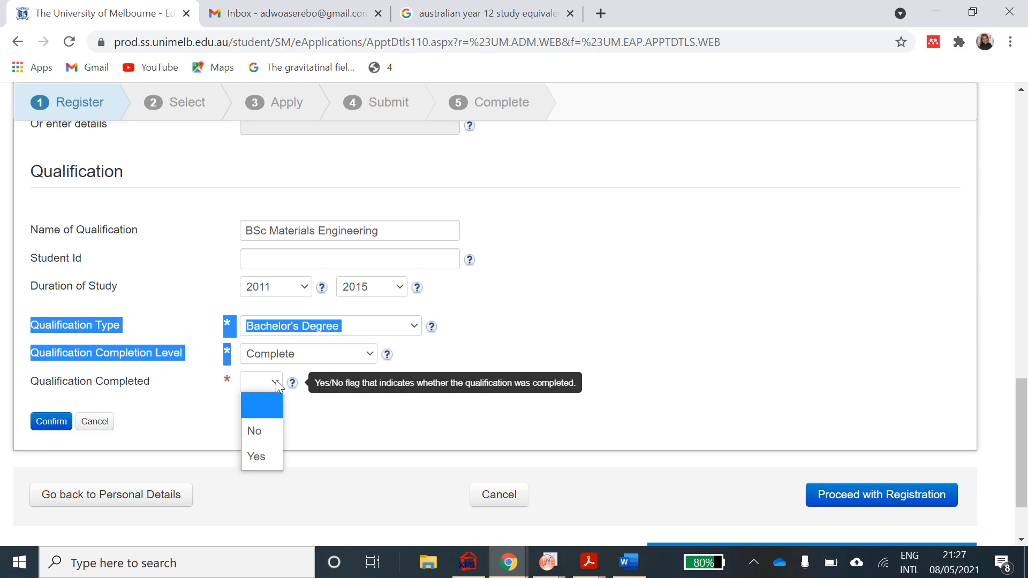
left_click(275, 455)
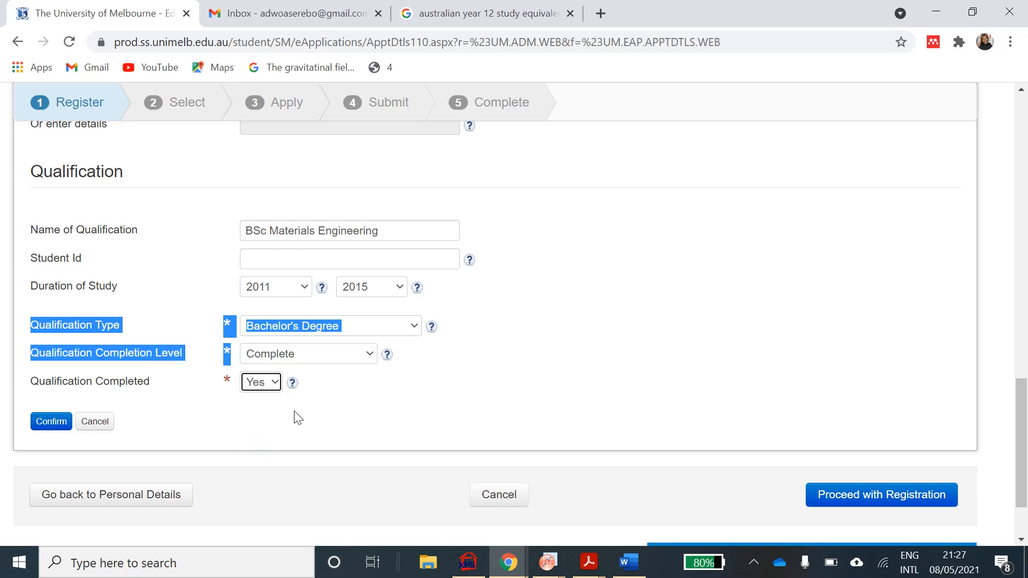
scroll(294, 413, "down", 2)
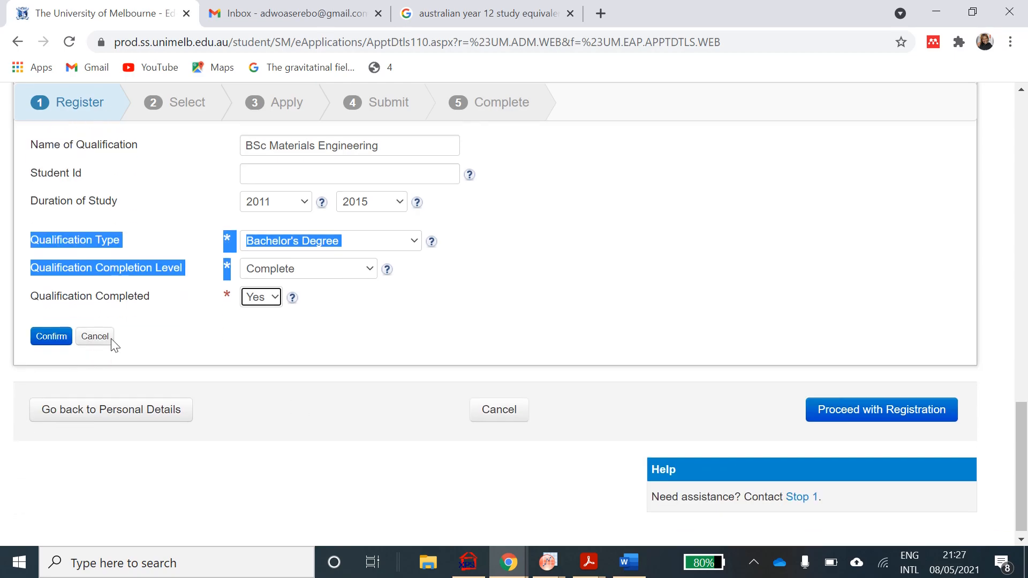
left_click(56, 340)
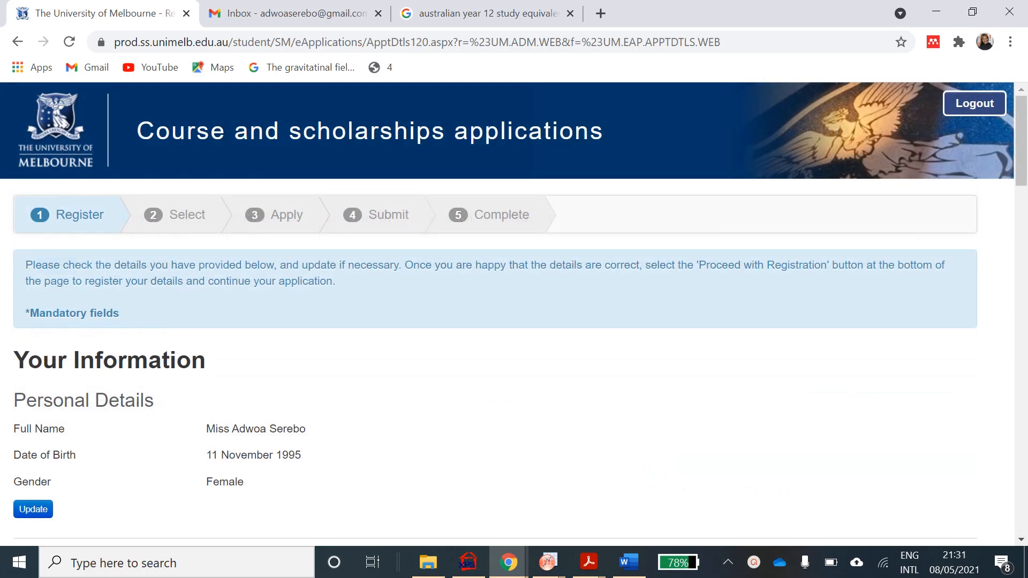
scroll(514, 322, "down", 8)
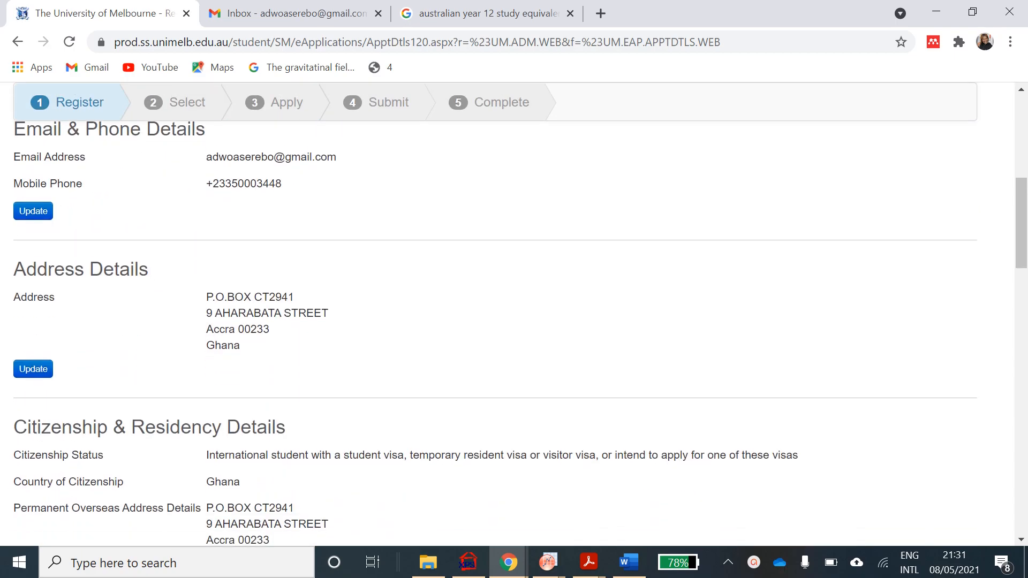
scroll(514, 322, "down", 5)
scroll(514, 321, "down", 7)
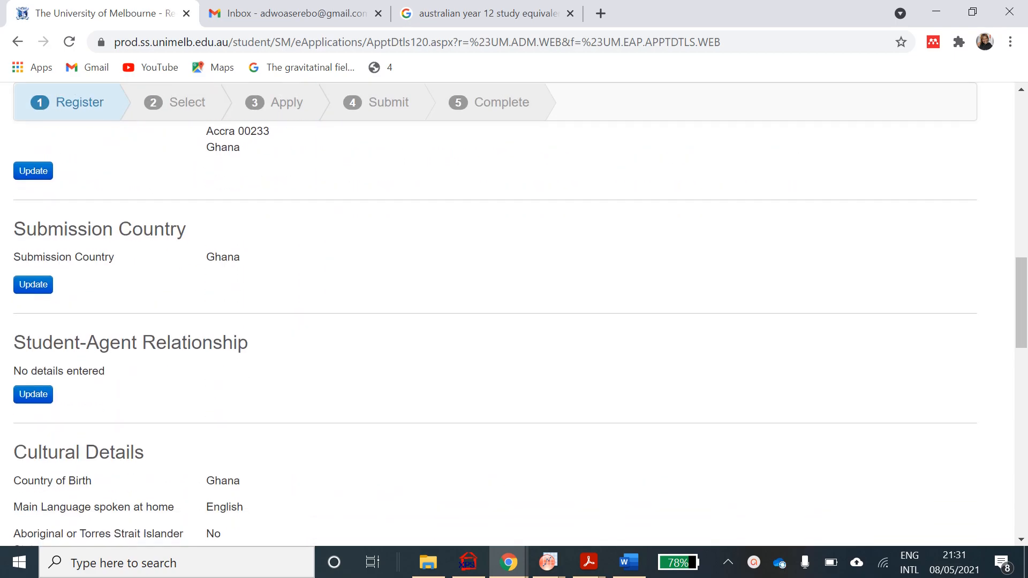
scroll(515, 321, "down", 9)
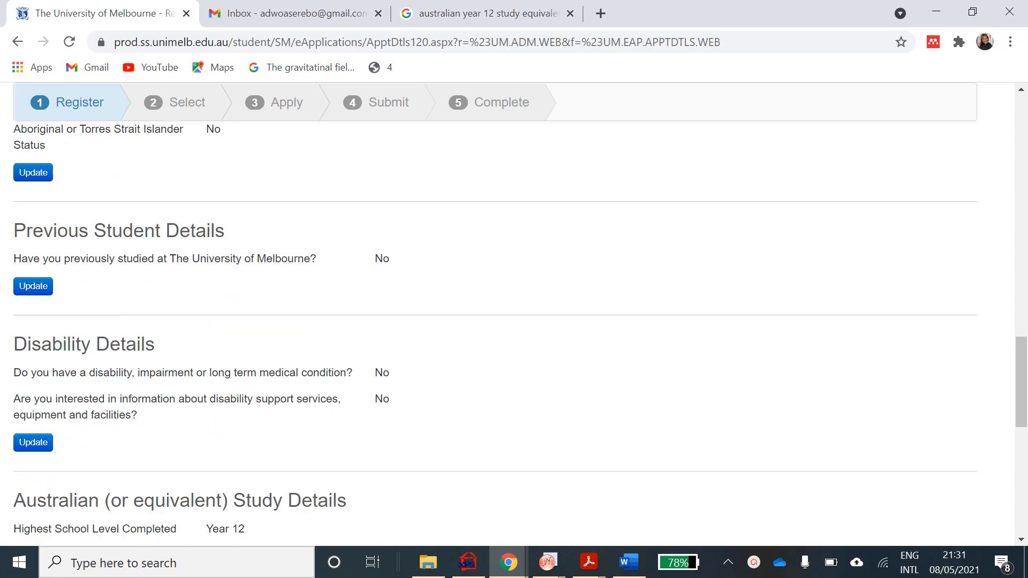
scroll(514, 321, "down", 5)
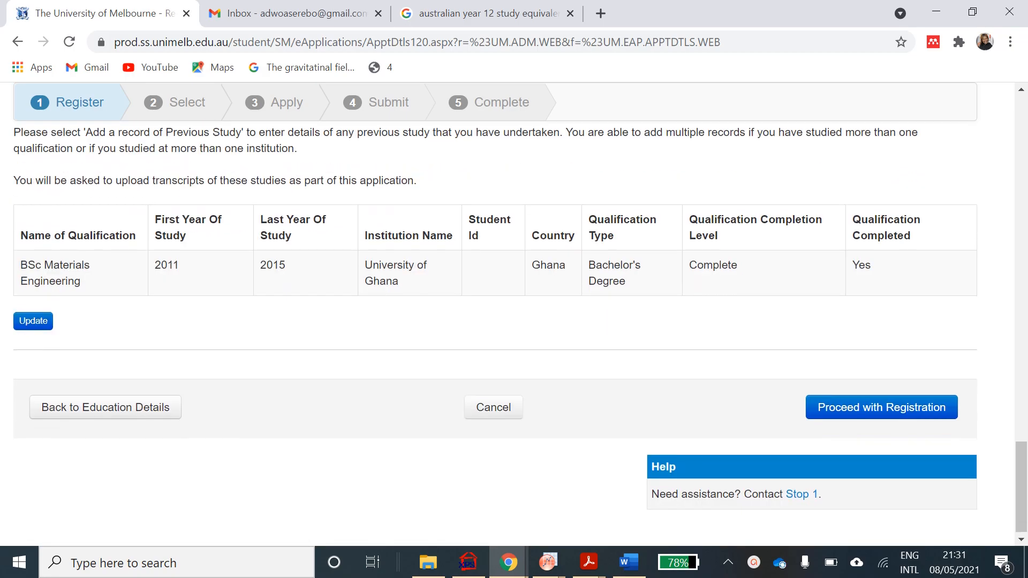
- Submit the reviewed registration details and scroll down the success confirmation page
left_click(895, 408)
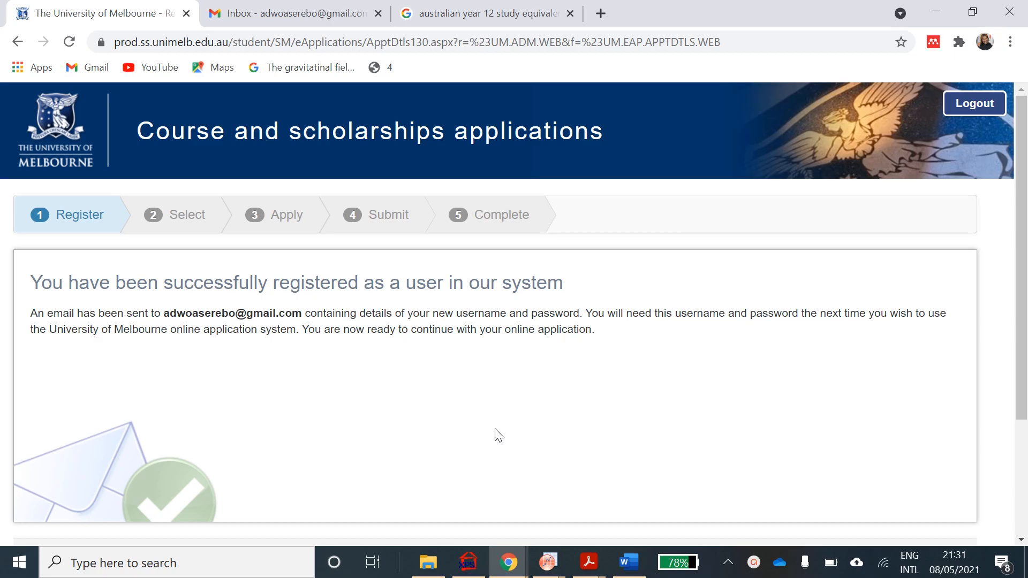
scroll(496, 434, "down", 2)
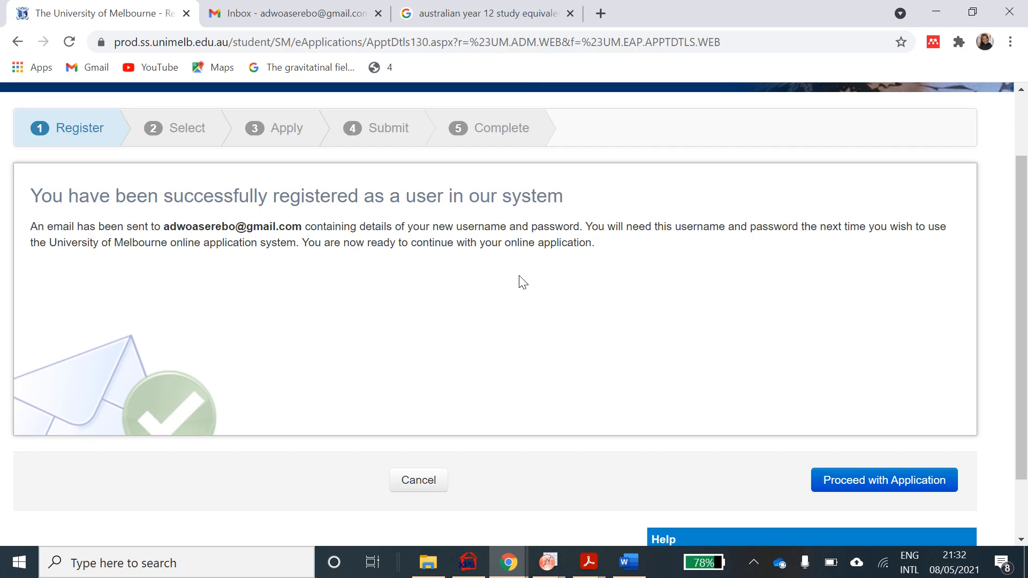
scroll(519, 276, "down", 2)
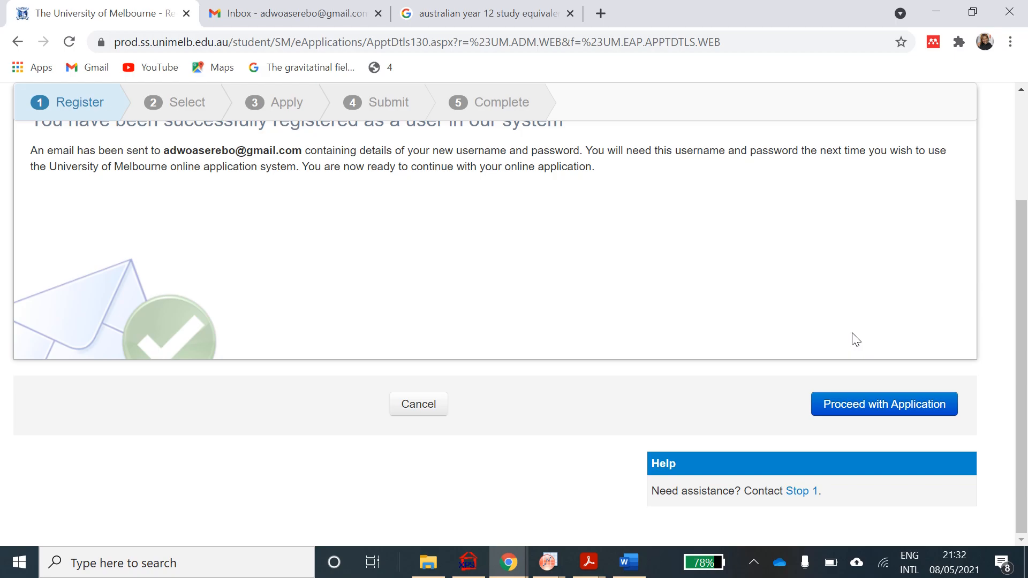
- Continue to course selection and browse the list to Doctor of Education - 300BB
left_click(882, 412)
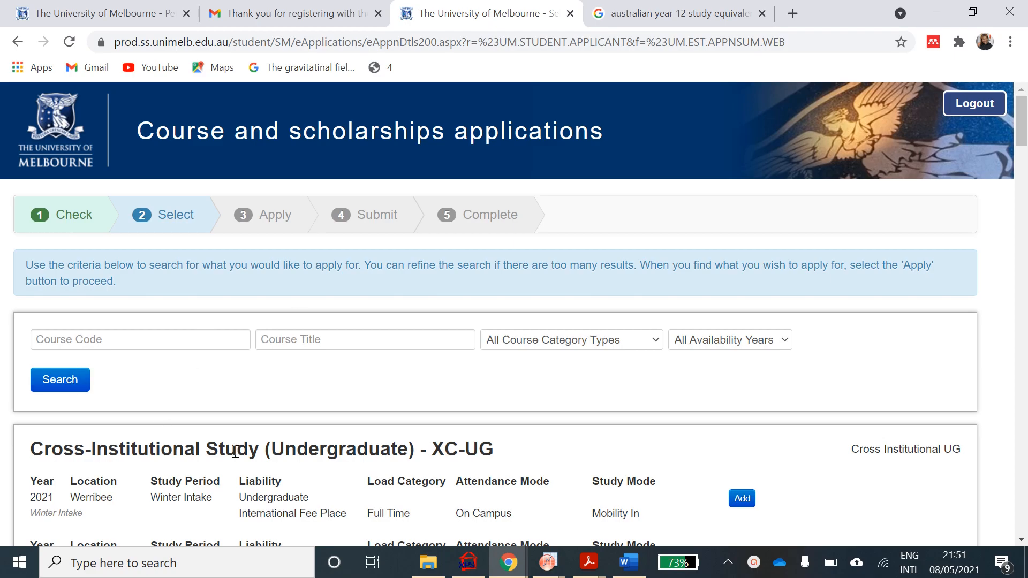
scroll(236, 452, "down", 6)
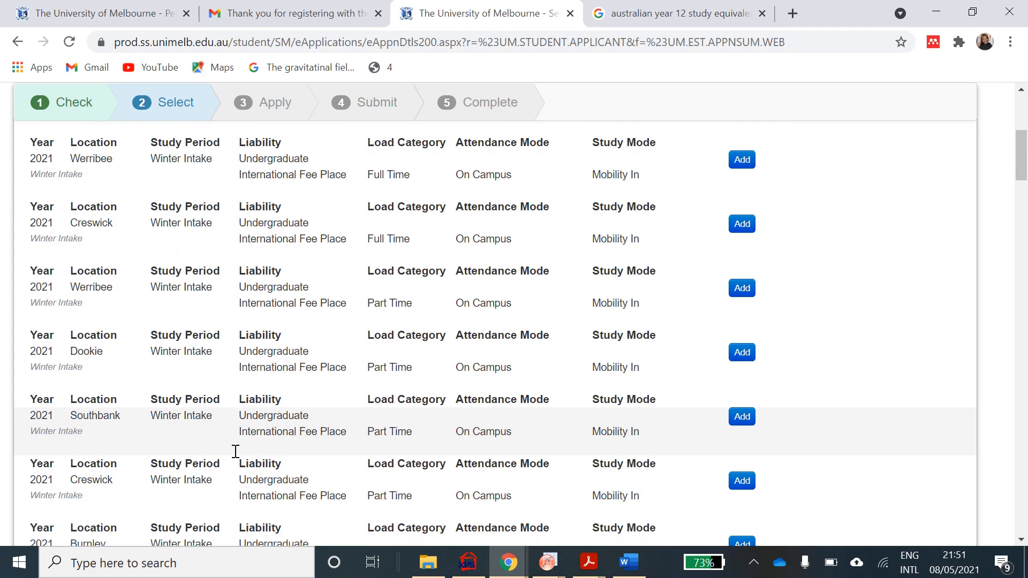
scroll(236, 451, "up", 7)
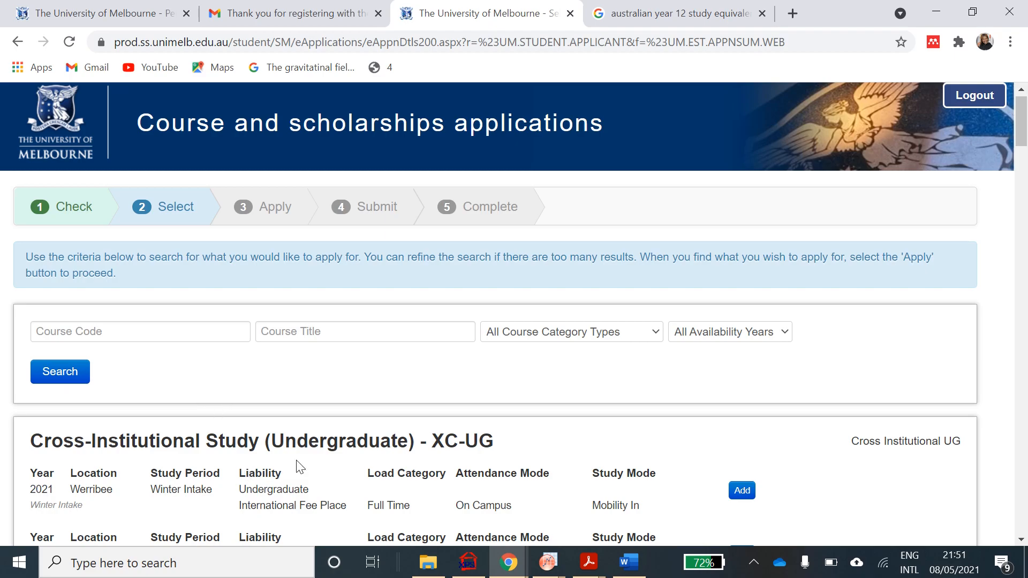
scroll(298, 461, "down", 6)
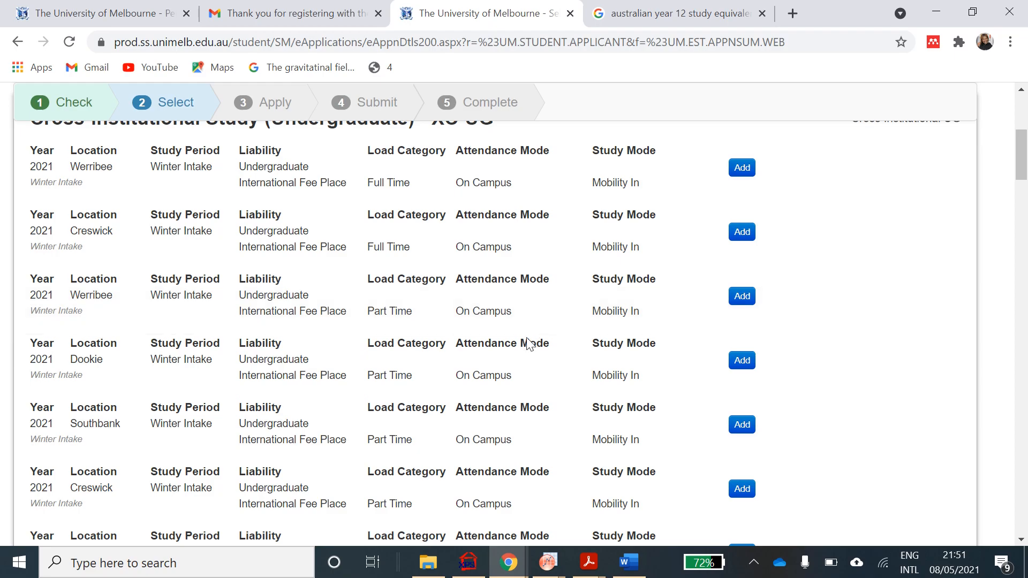
scroll(526, 338, "up", 5)
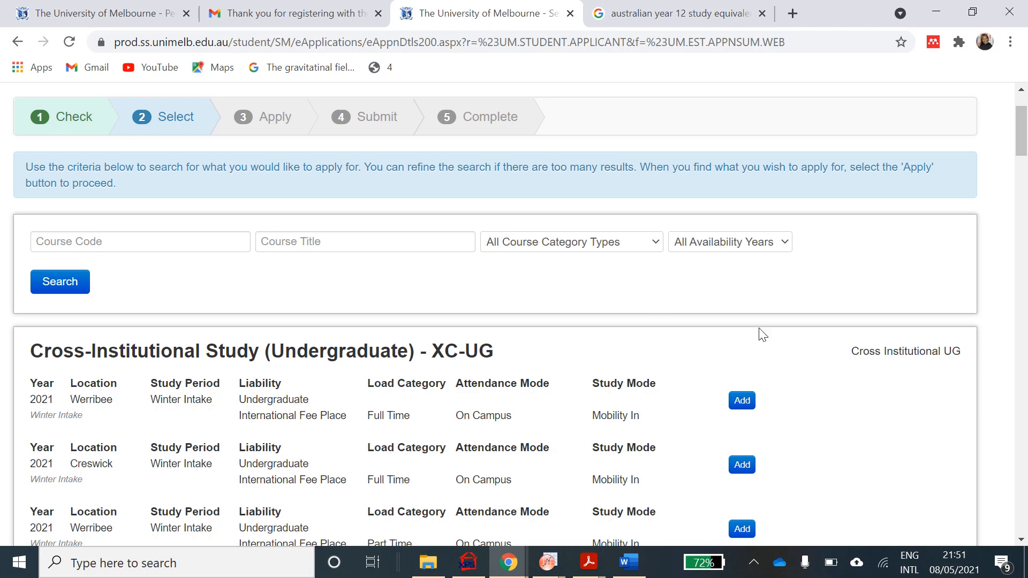
scroll(746, 427, "down", 13)
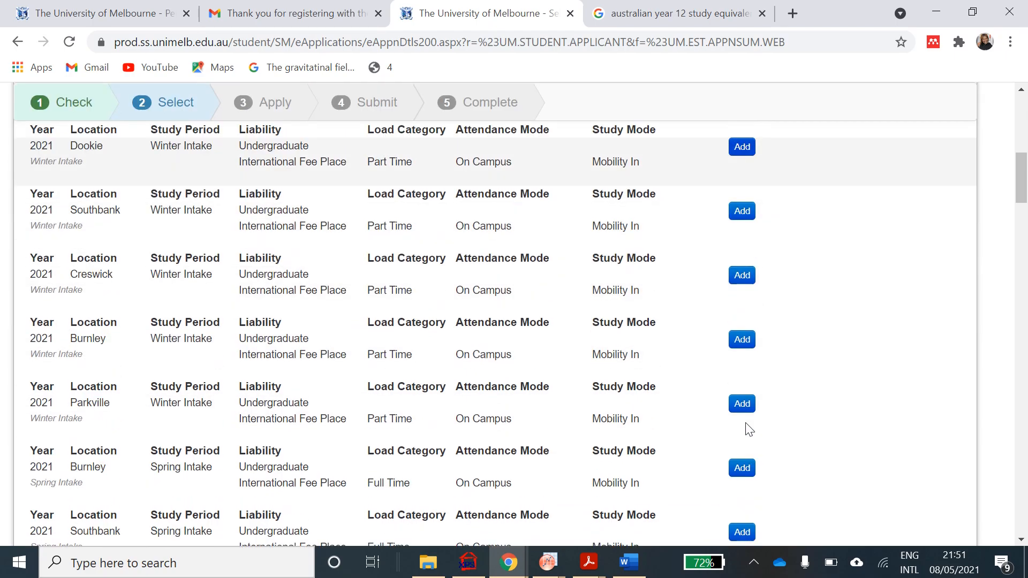
scroll(746, 423, "down", 15)
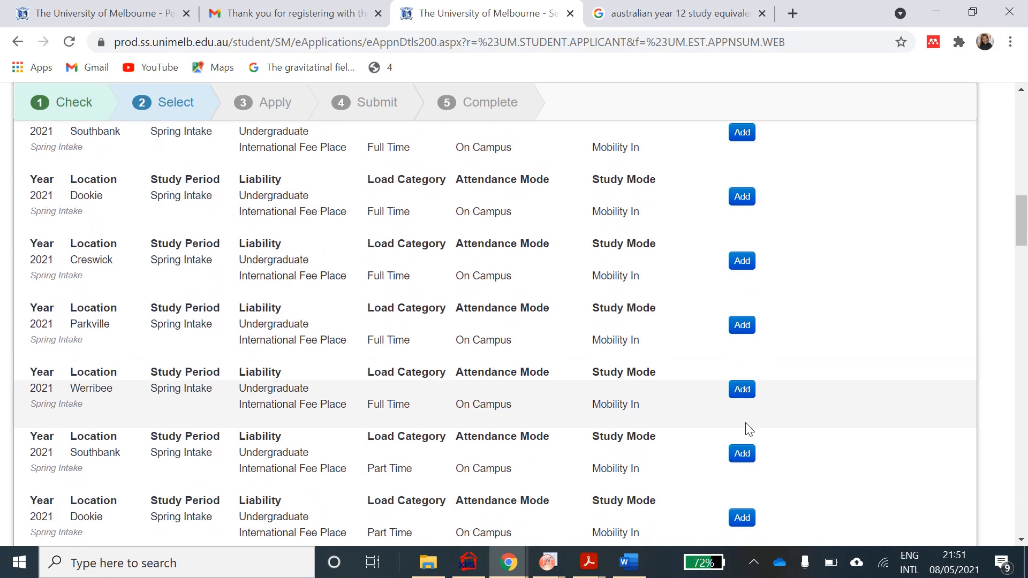
scroll(746, 423, "down", 1)
scroll(746, 422, "up", 1)
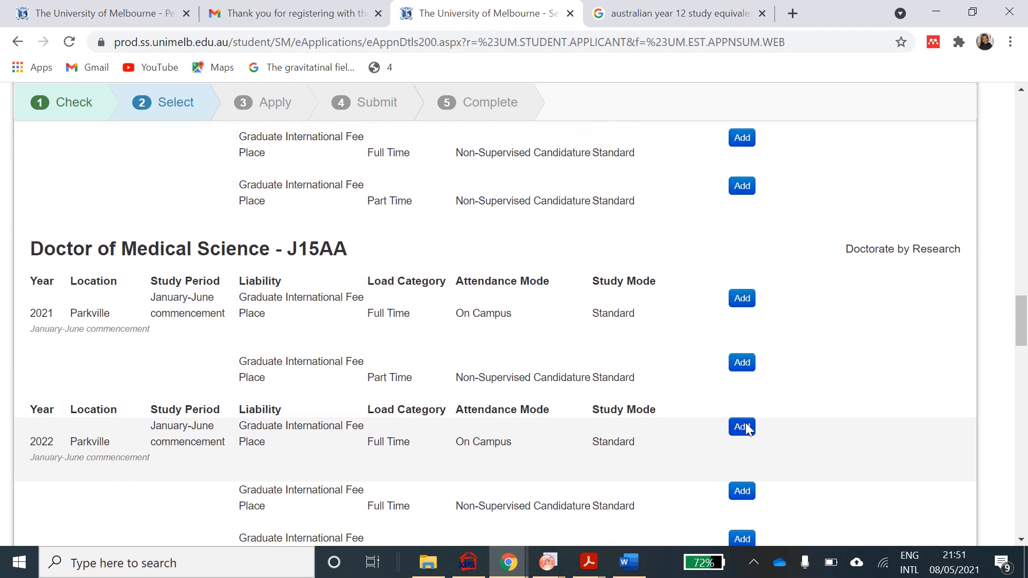
scroll(748, 428, "up", 2)
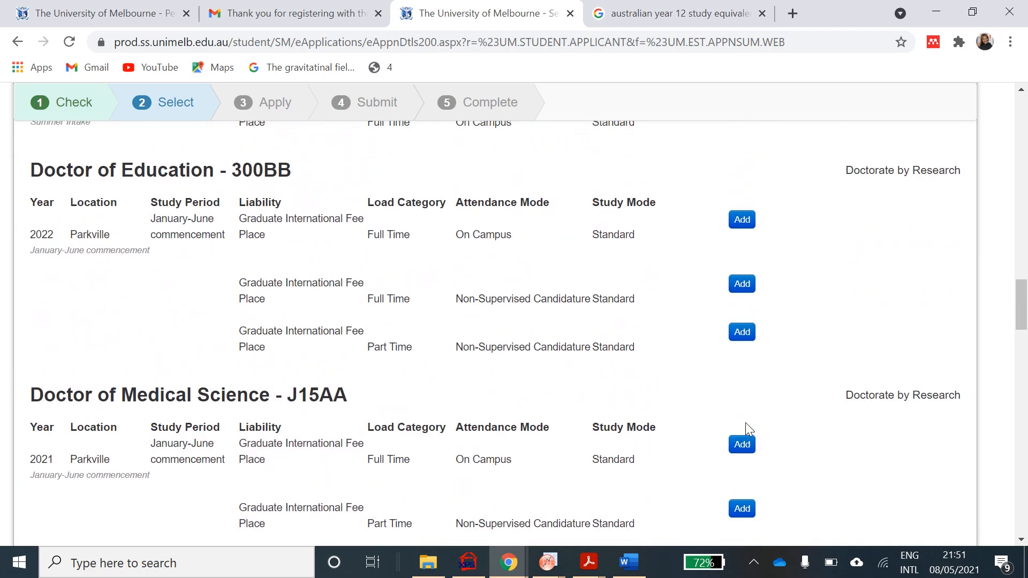
scroll(746, 422, "up", 4)
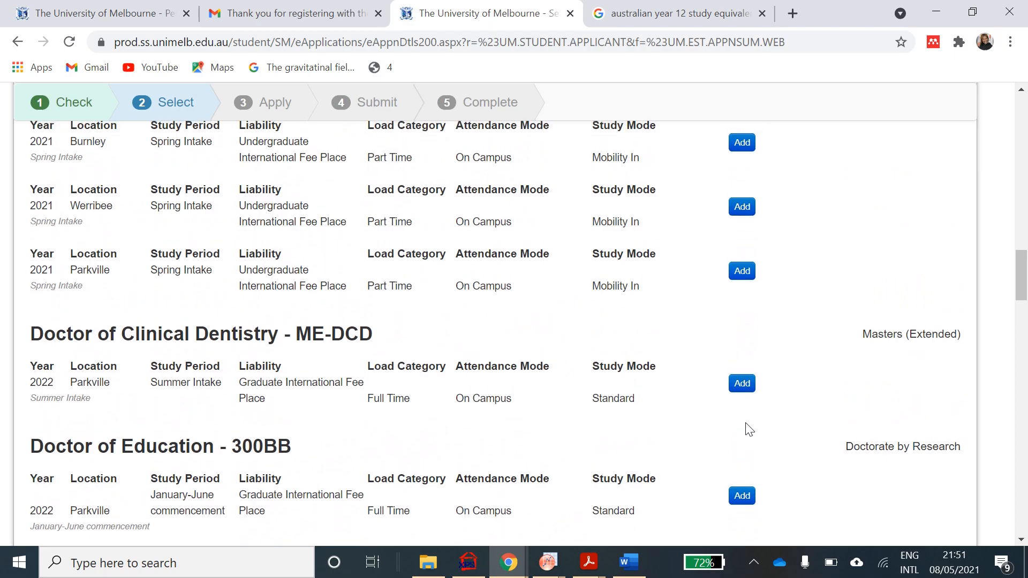
scroll(749, 430, "down", 2)
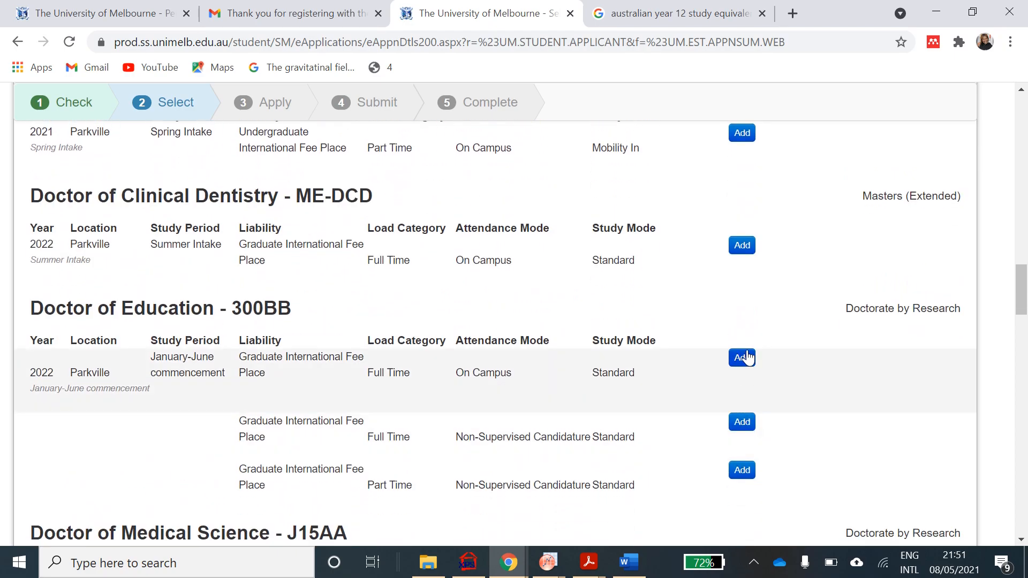
- Add the 2022 Parkville full-time on-campus Doctor of Education - 300BB offering
left_click(747, 357)
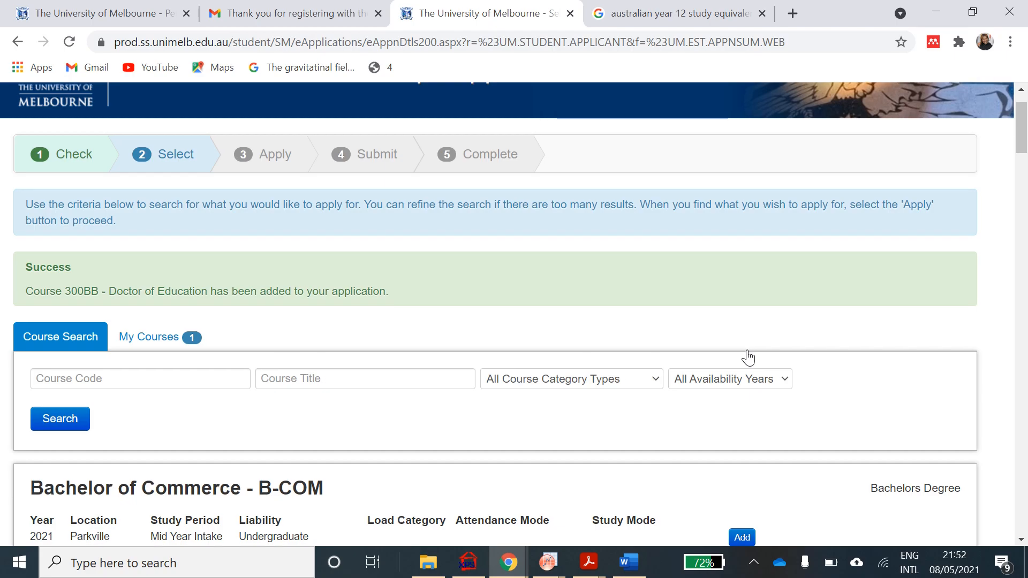
scroll(749, 358, "down", 3)
scroll(749, 358, "up", 3)
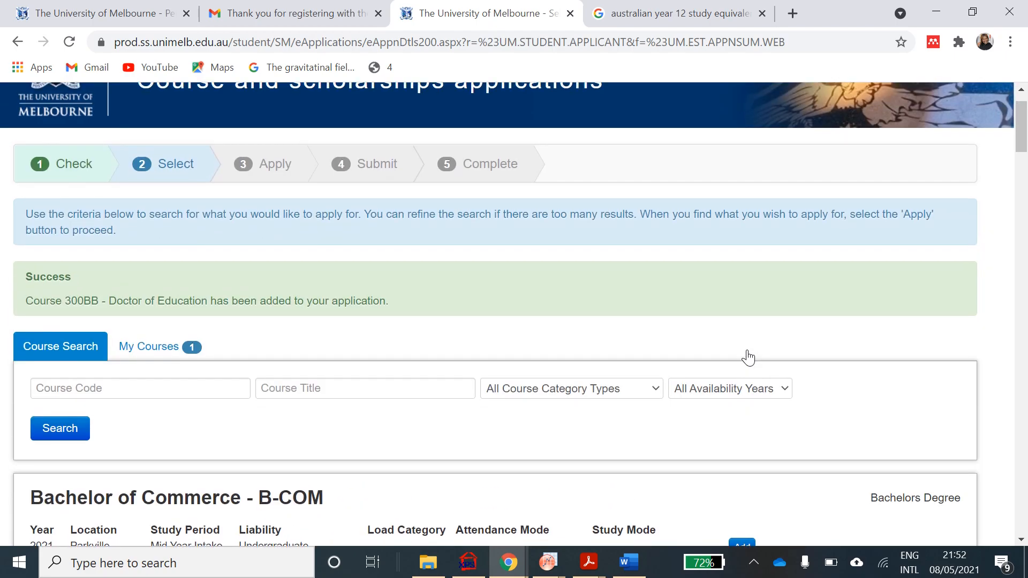
scroll(749, 357, "down", 12)
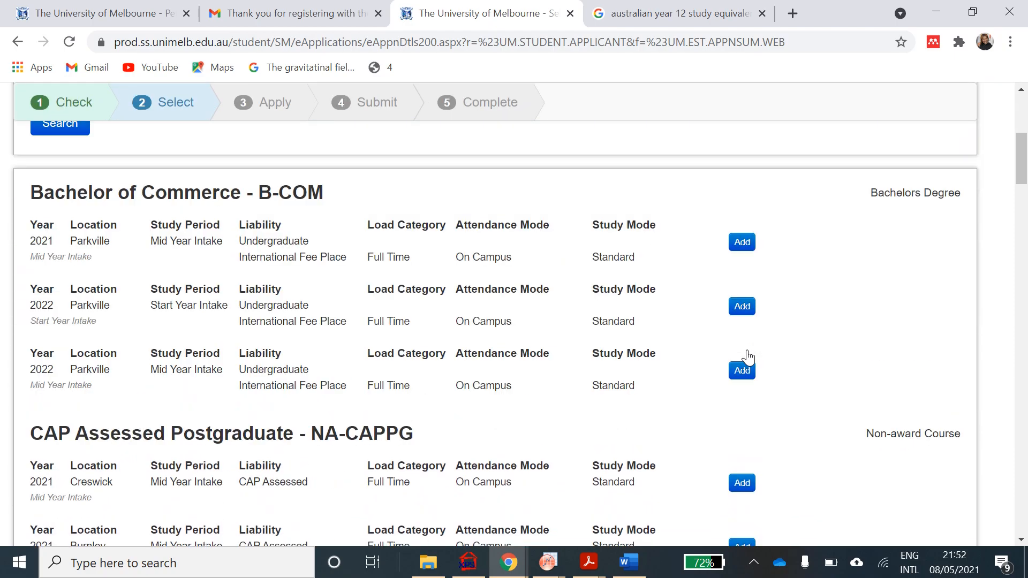
scroll(749, 358, "down", 10)
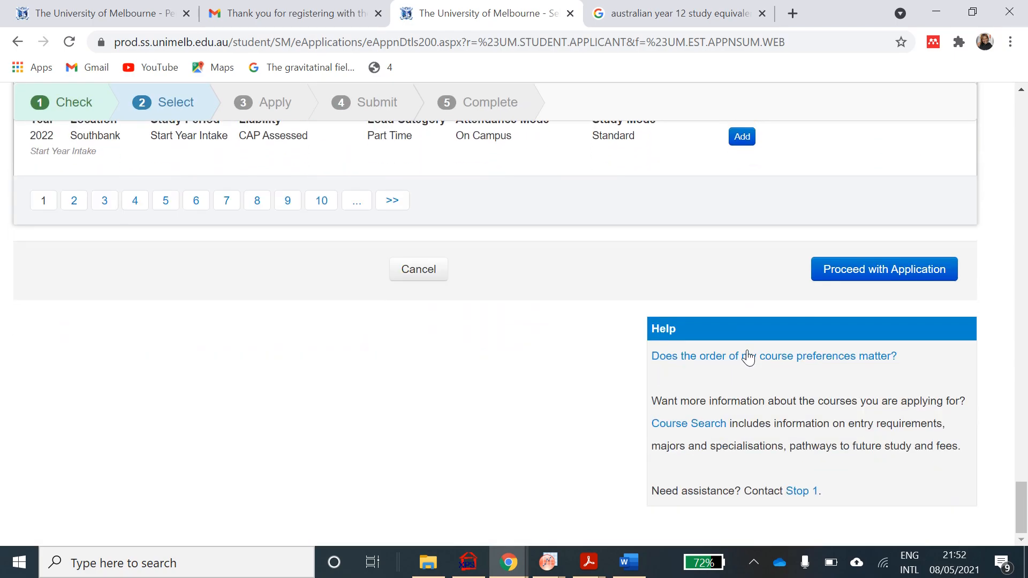
scroll(748, 358, "up", 2)
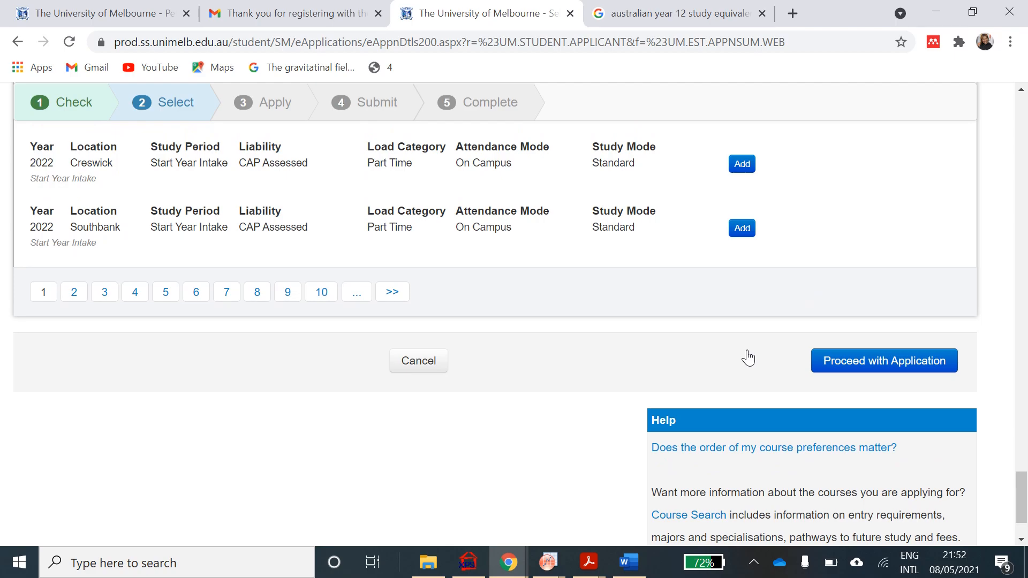
left_click(844, 365)
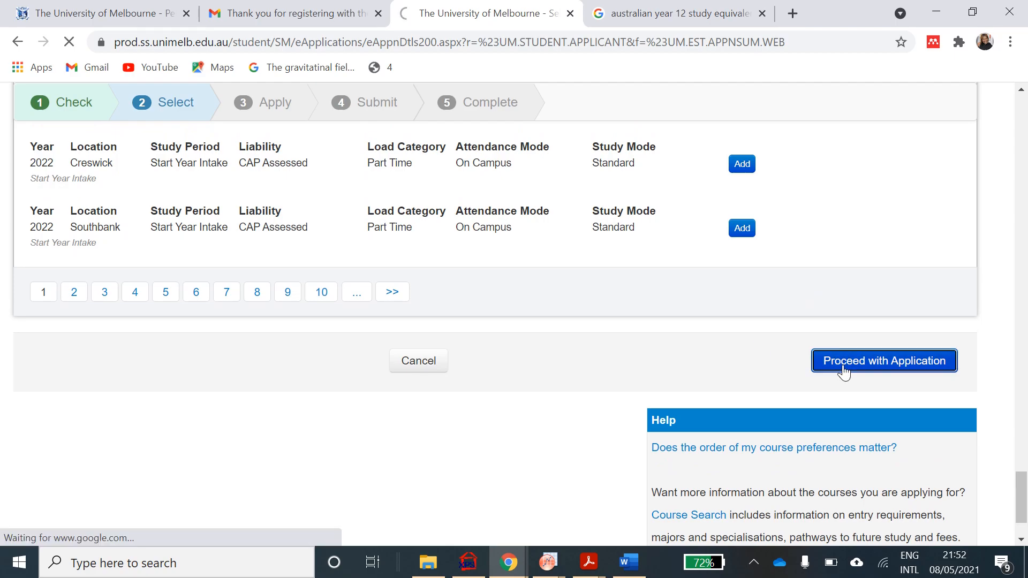
scroll(622, 305, "down", 3)
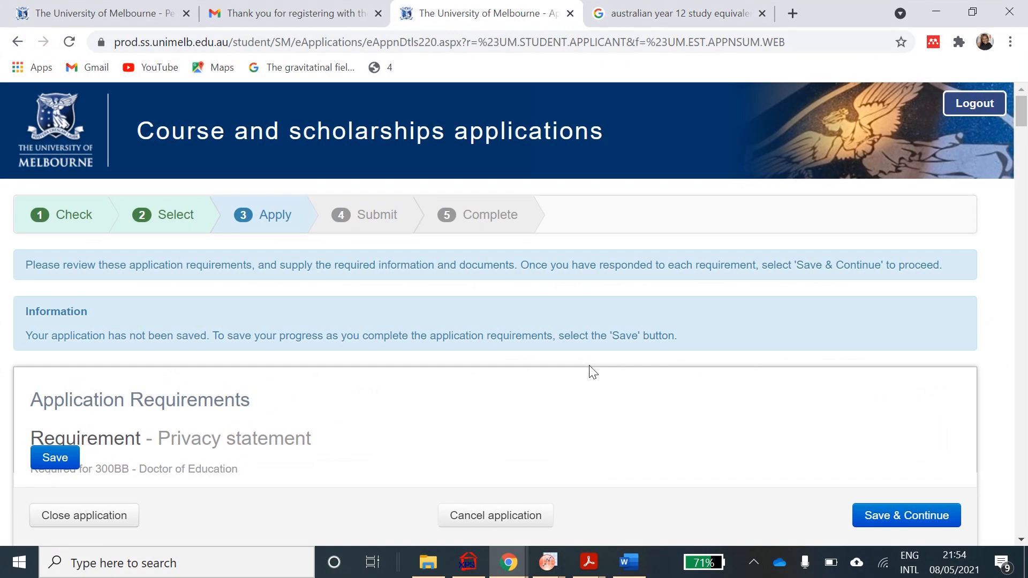
scroll(591, 371, "down", 2)
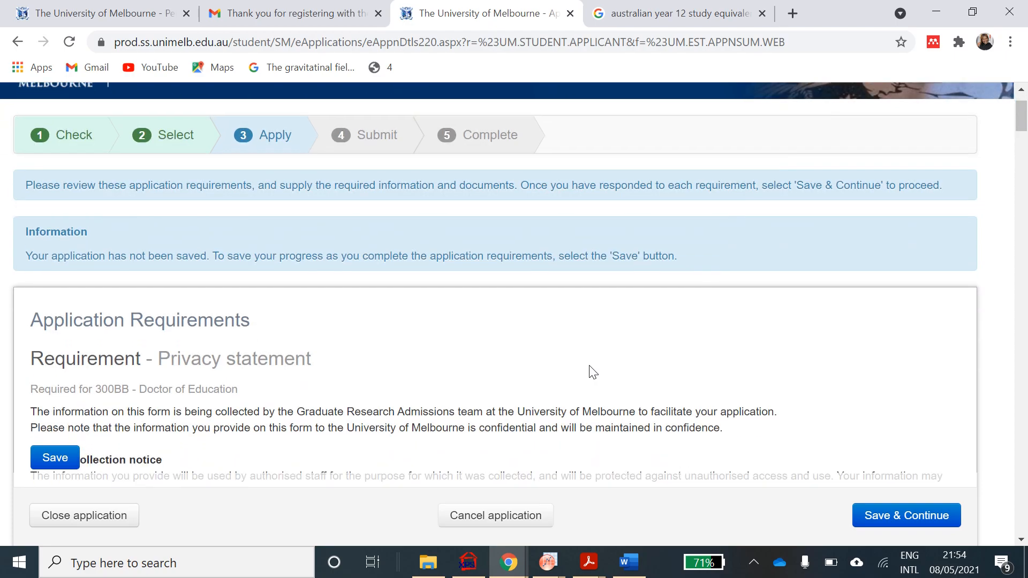
scroll(591, 371, "up", 2)
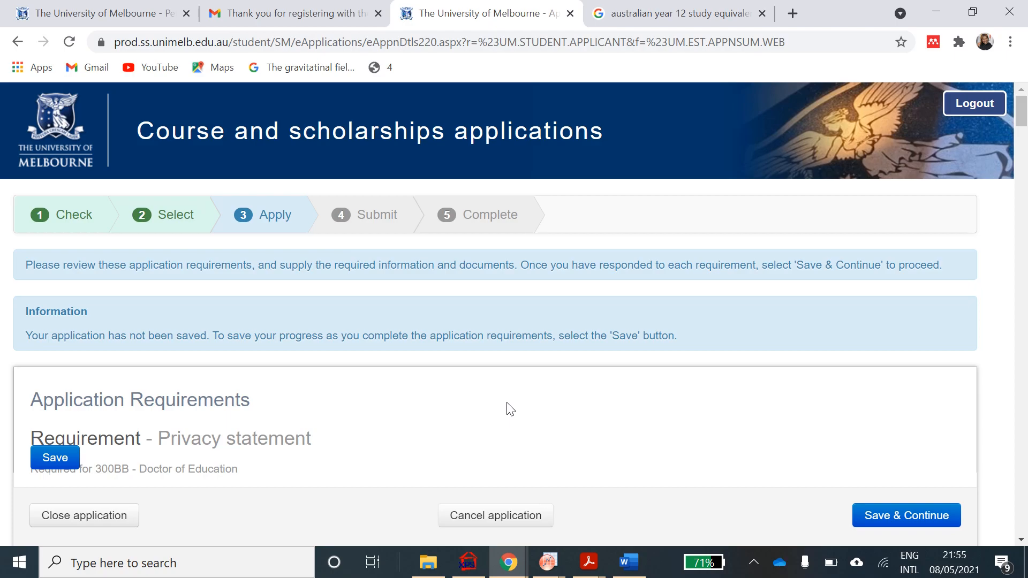
scroll(510, 409, "down", 1)
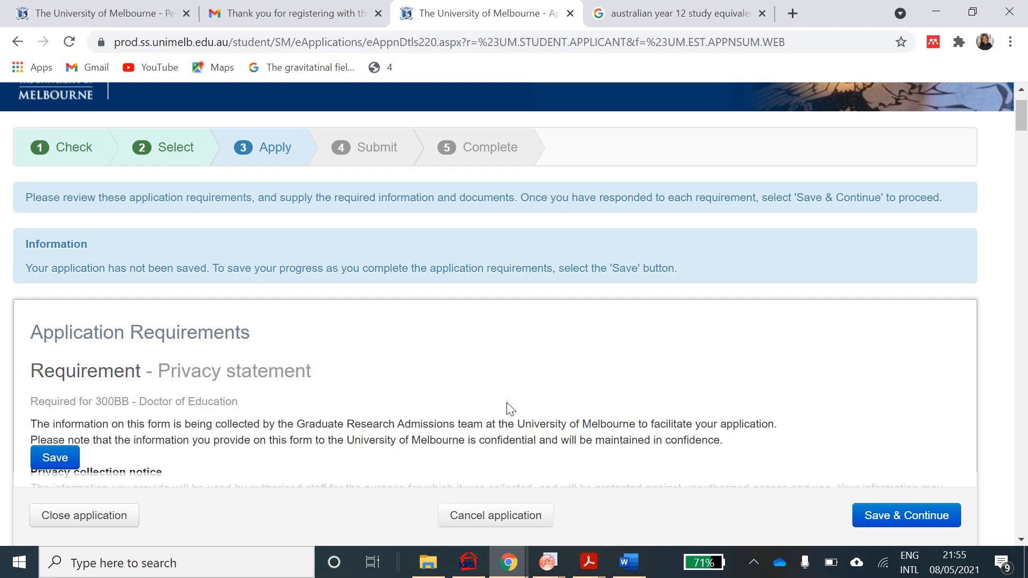
scroll(509, 409, "down", 3)
scroll(509, 409, "down", 3)
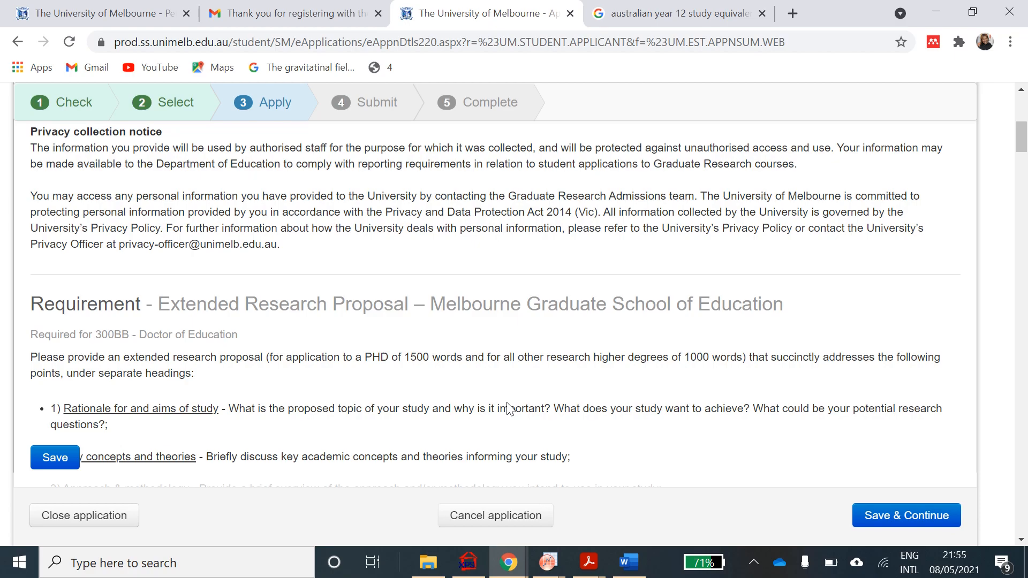
scroll(509, 410, "down", 2)
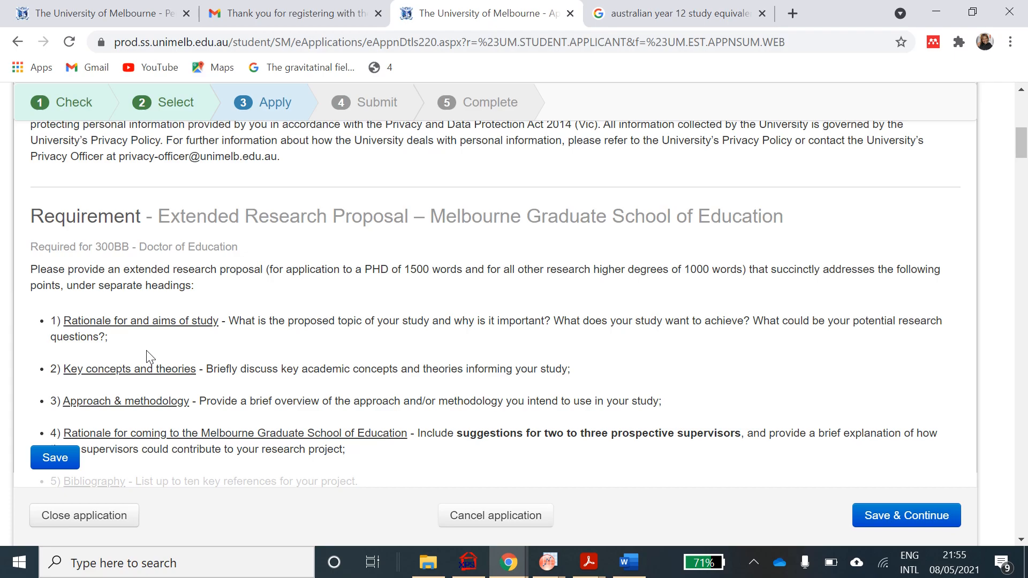
scroll(148, 353, "down", 1)
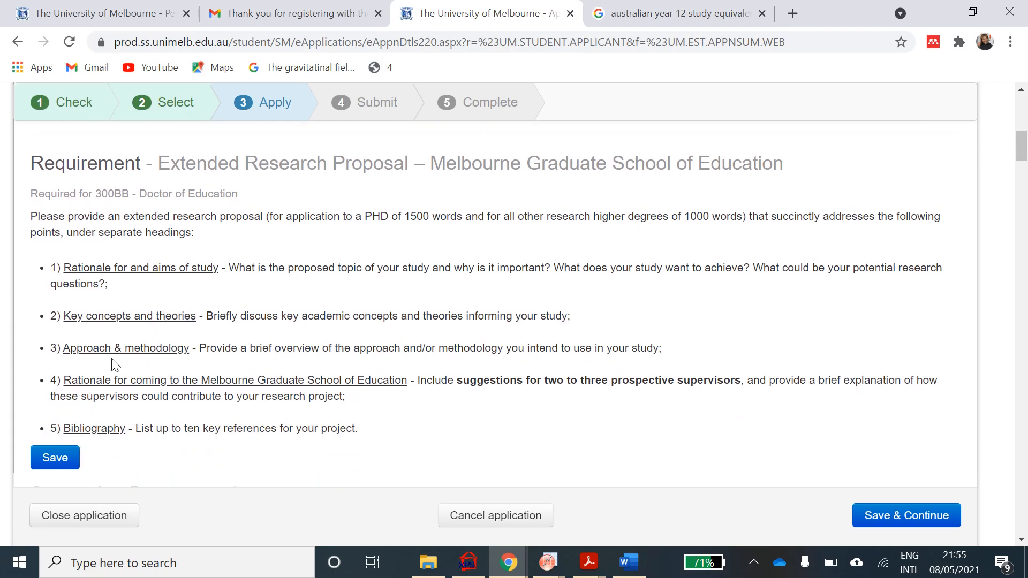
scroll(181, 366, "down", 1)
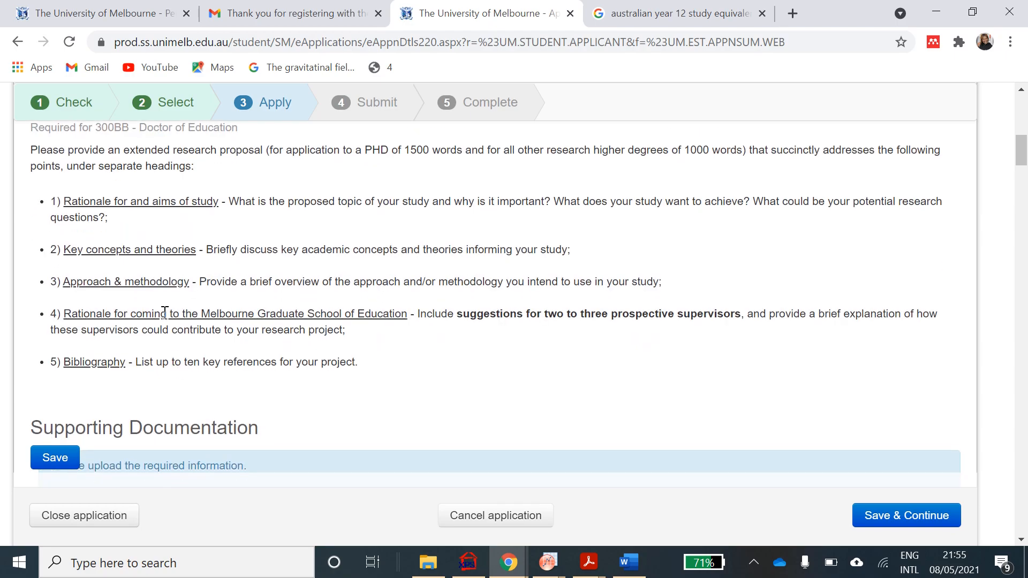
scroll(248, 364, "down", 1)
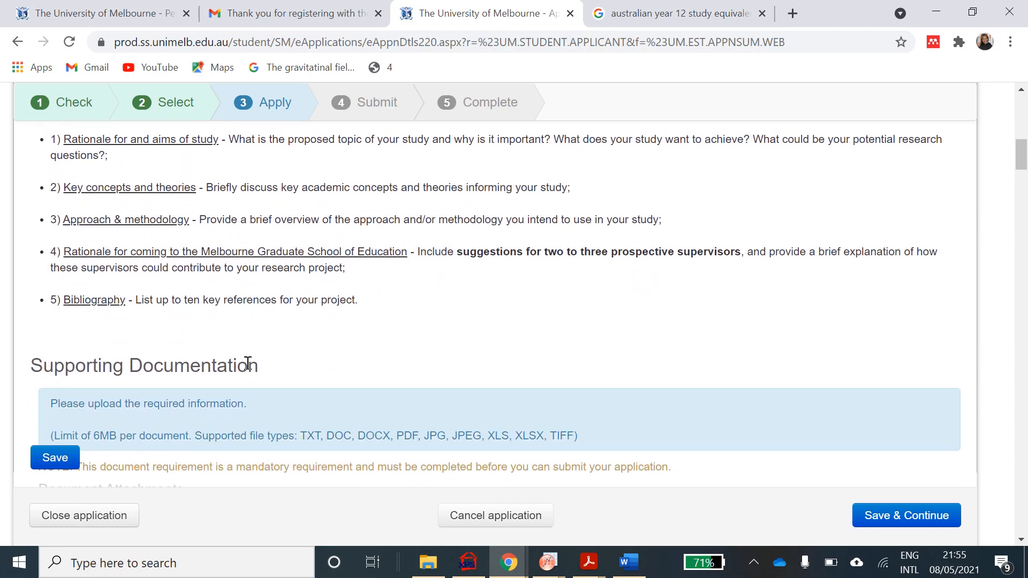
- Open the supporting-document attachment area and pause the screen recorder
scroll(248, 364, "down", 1)
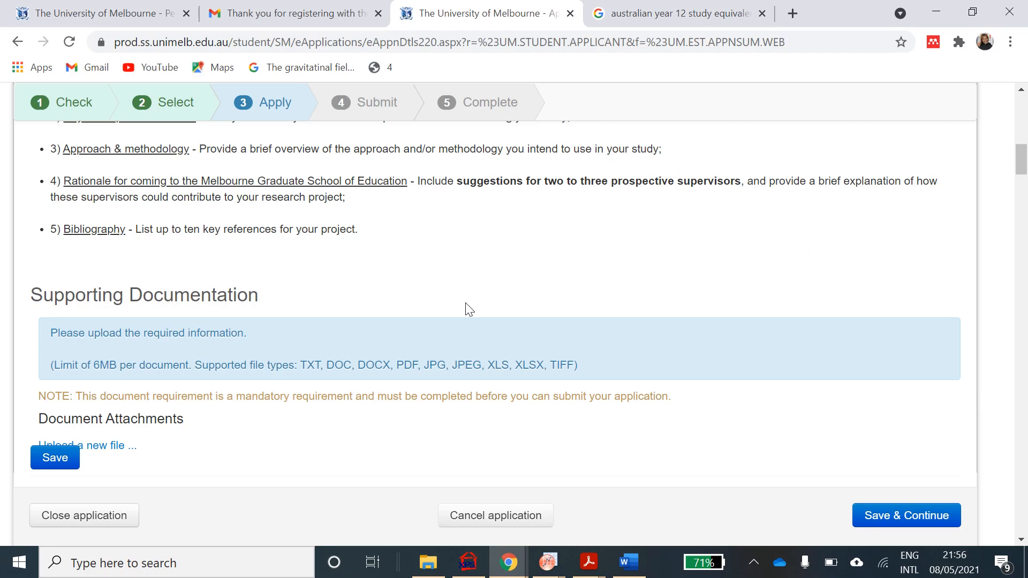
scroll(466, 304, "down", 1)
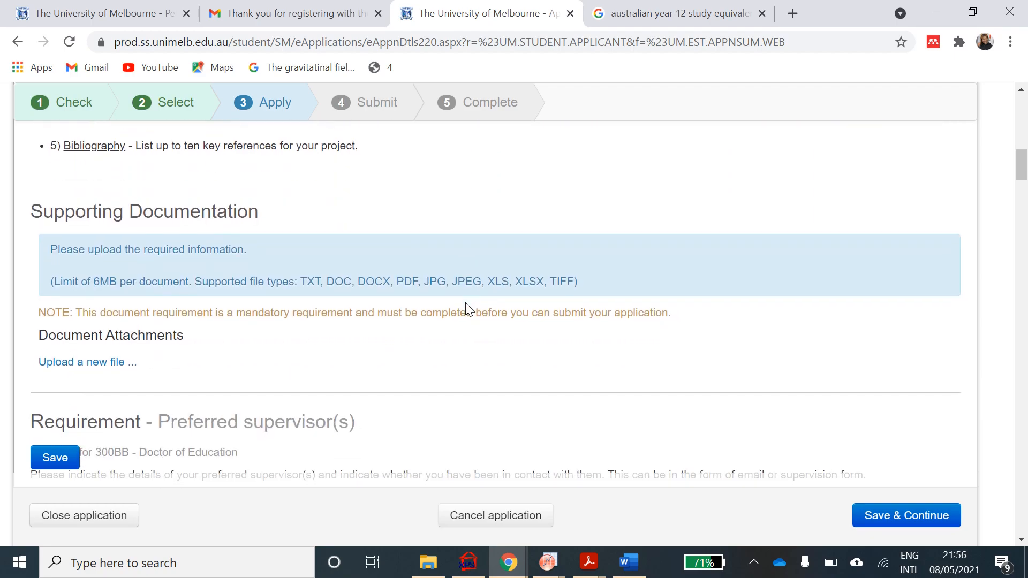
scroll(465, 304, "down", 1)
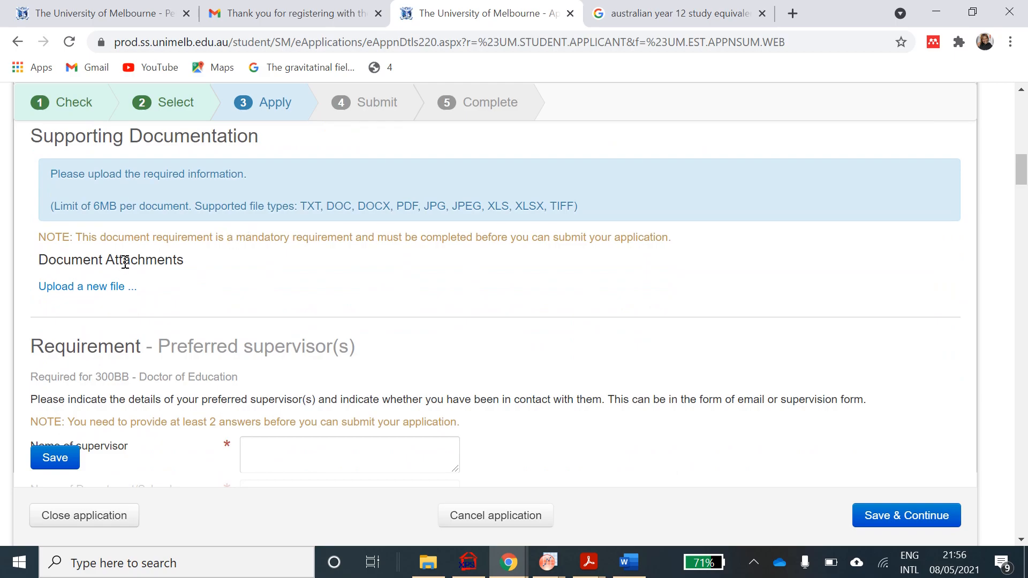
left_click(98, 287)
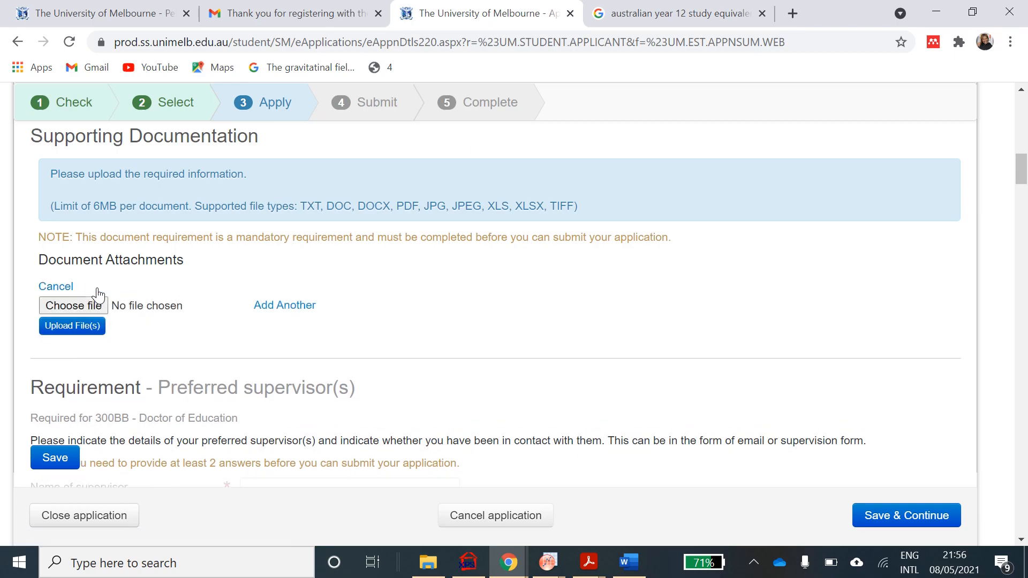
left_click(72, 327)
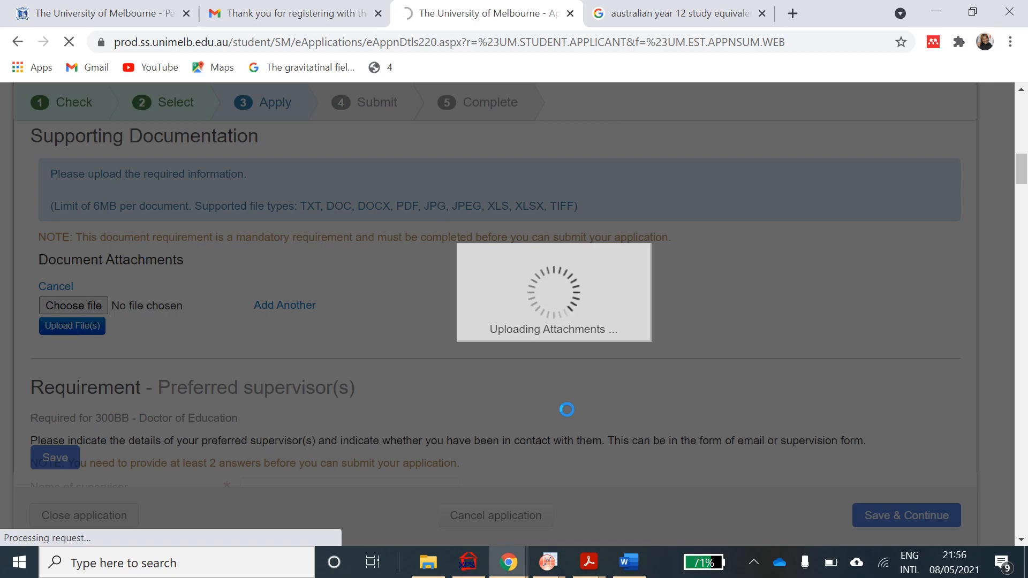
left_click(755, 569)
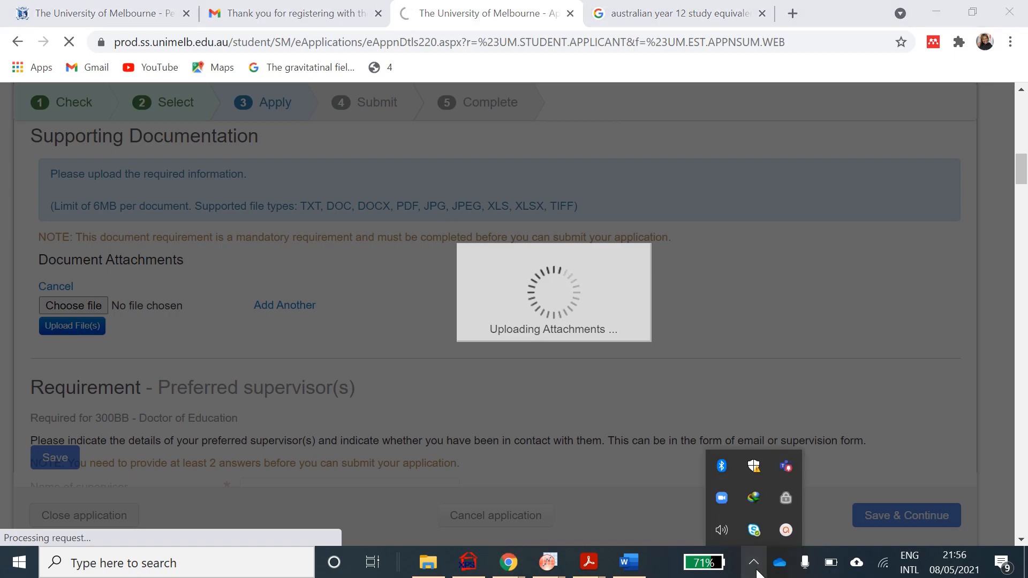
left_click(785, 529)
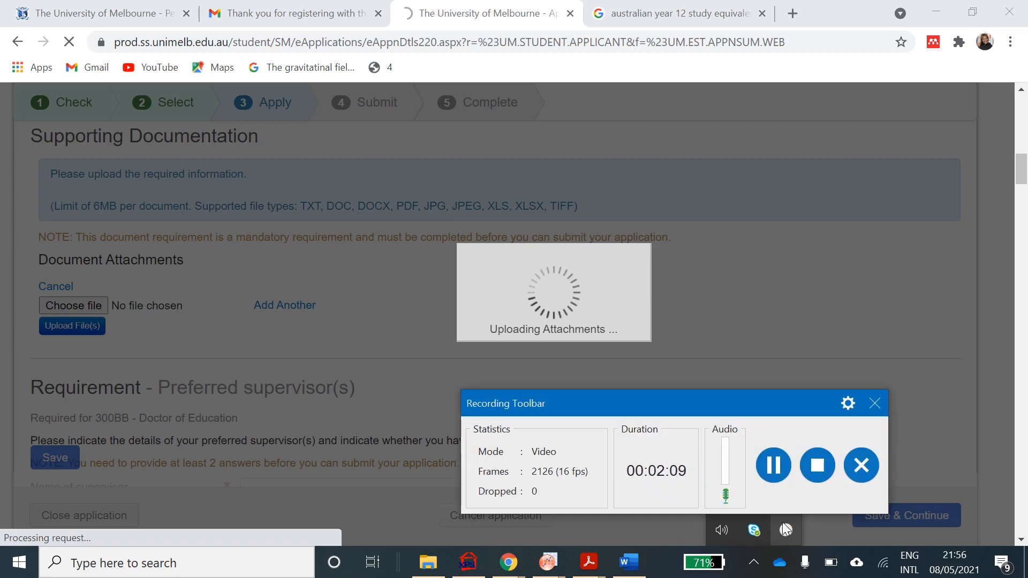
left_click(814, 464)
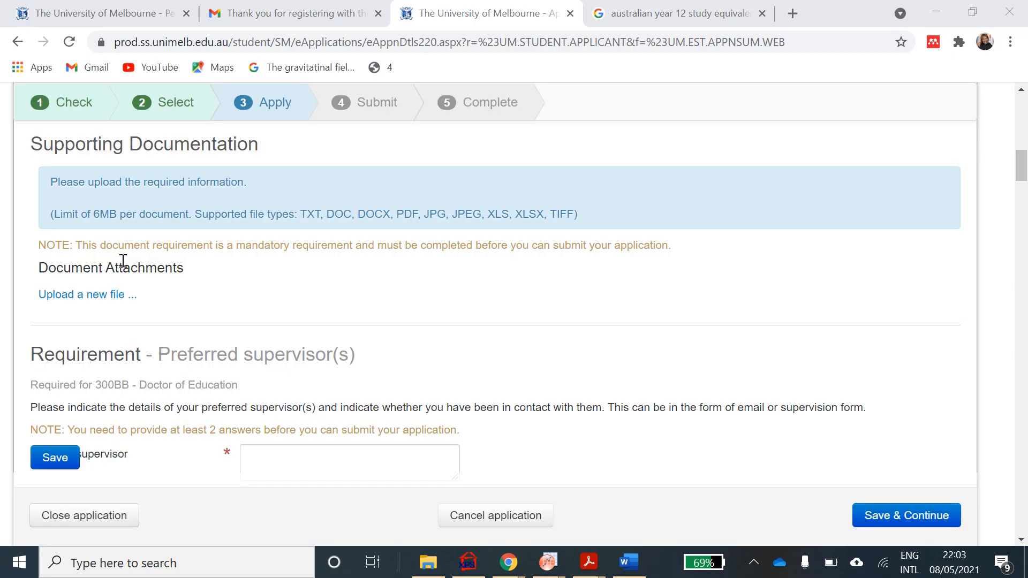
- Choose the research proposal PDF from Desktop > ADMISSIONS as the attachment
left_click(102, 296)
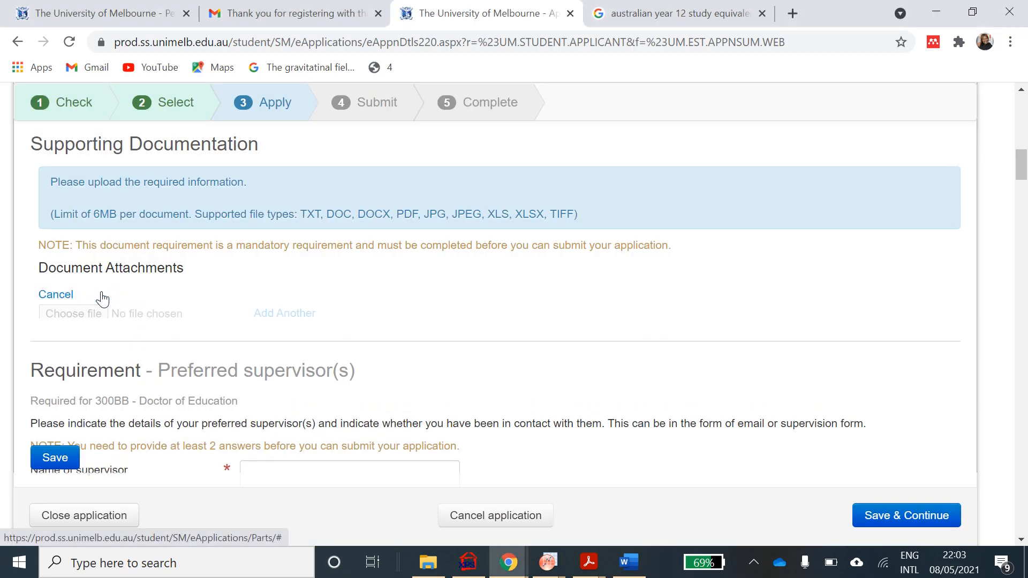
left_click(82, 313)
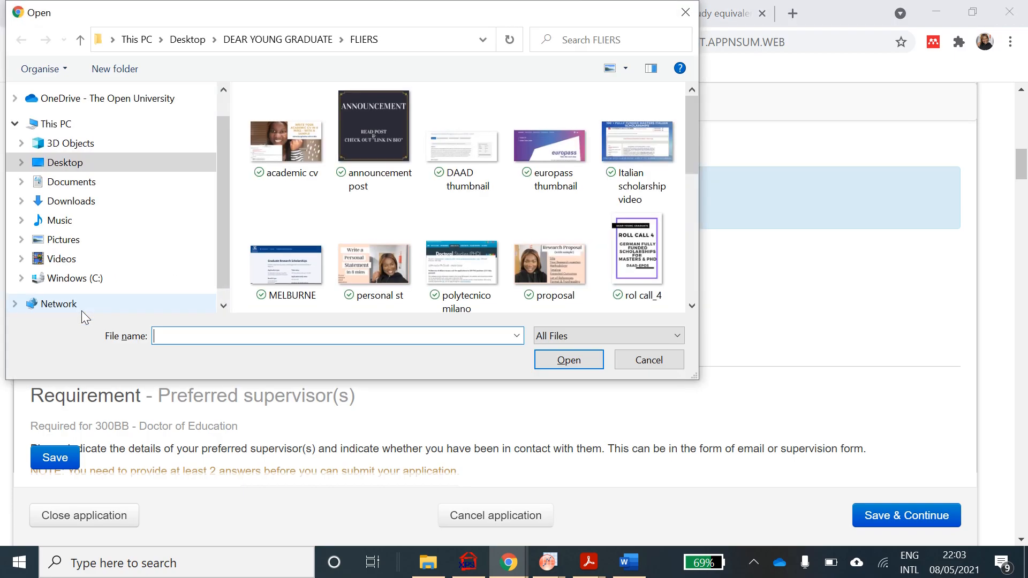
left_click(85, 165)
left_click(300, 118)
double_click(300, 119)
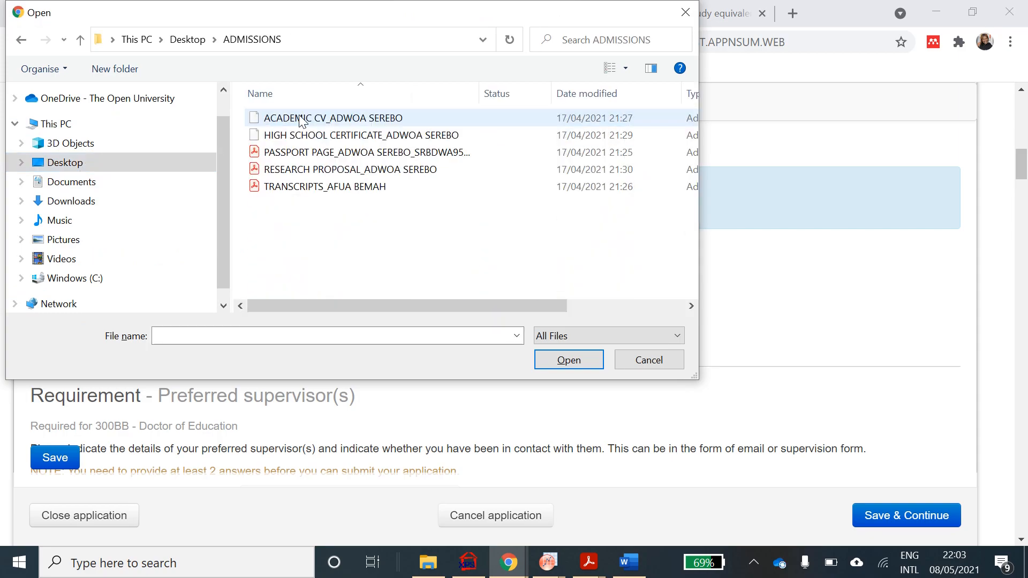
double_click(308, 170)
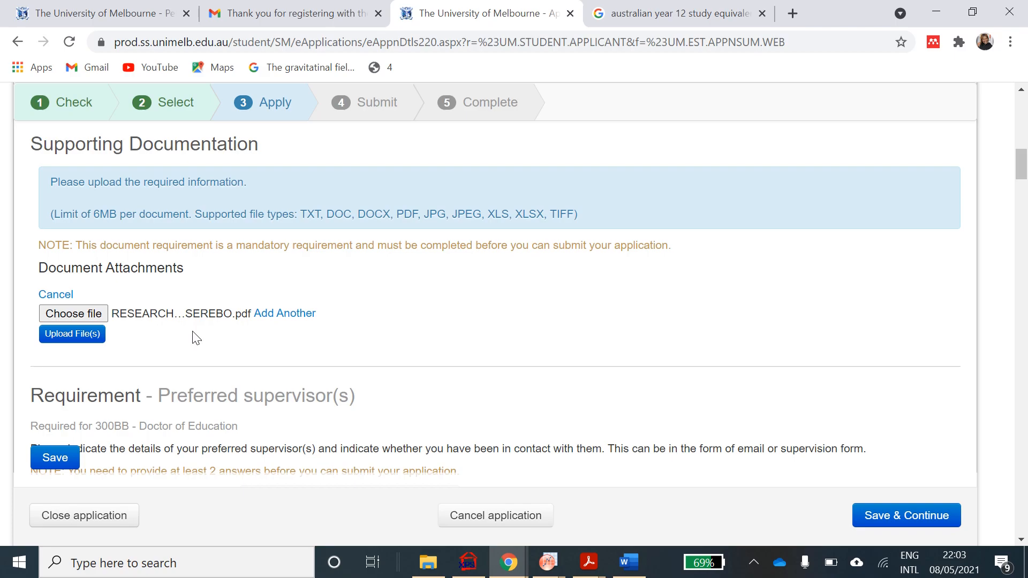
- Enter the preferred supervisor's full name
scroll(195, 337, "down", 2)
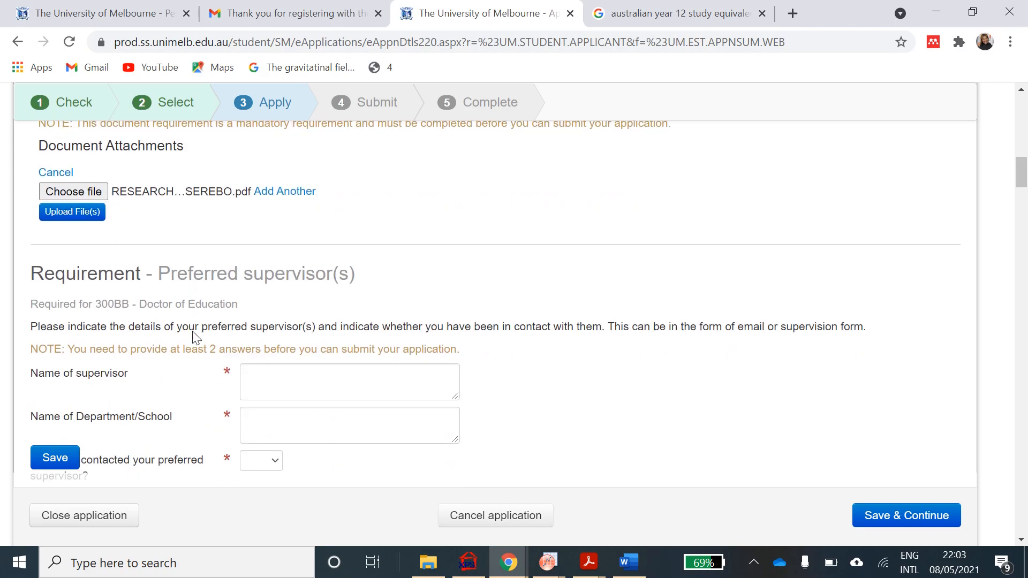
scroll(195, 336, "down", 2)
left_click(310, 282)
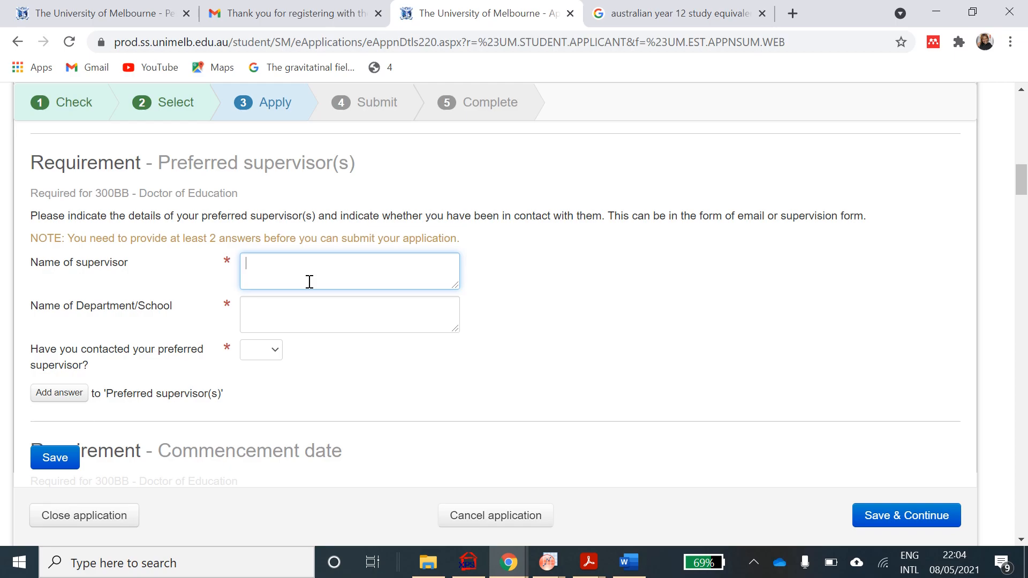
- Set the supervisor's department or school to 'Engineering'
left_click(295, 316)
type("M")
key("BackSpace")
type("Enl")
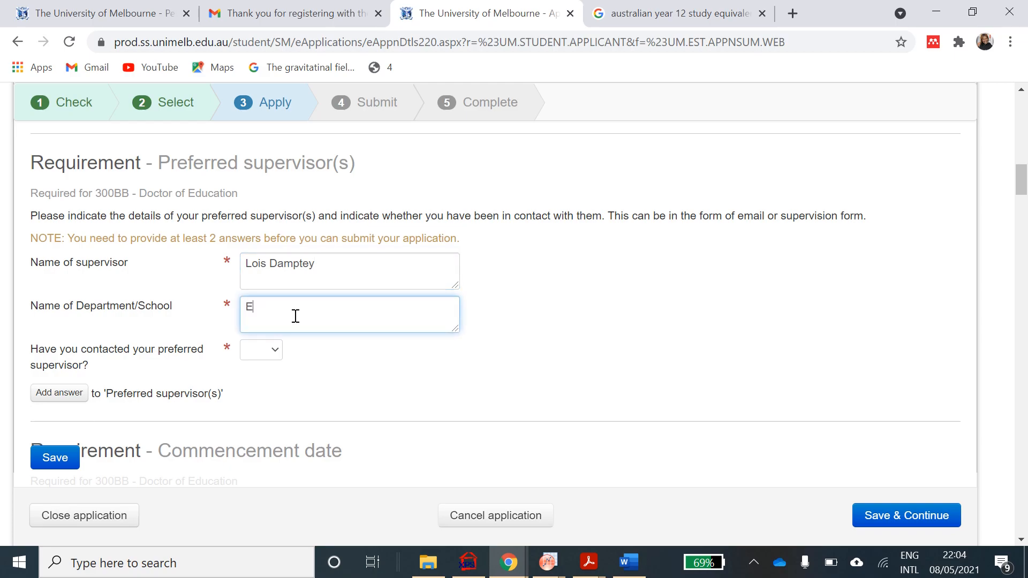
key("BackSpace")
type("gineering")
- Answer Yes to having contacted the supervisor
left_click(275, 350)
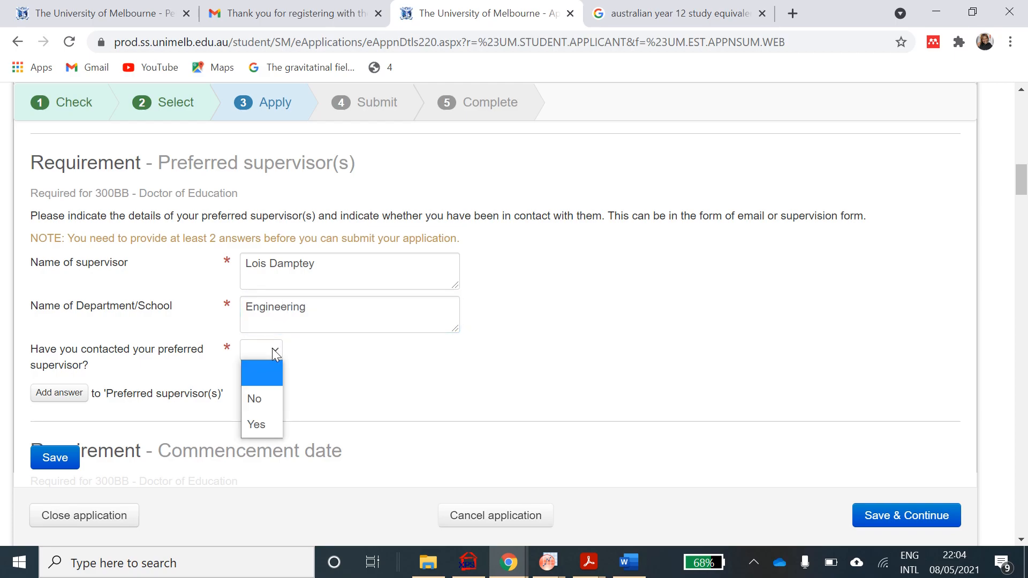
left_click(263, 426)
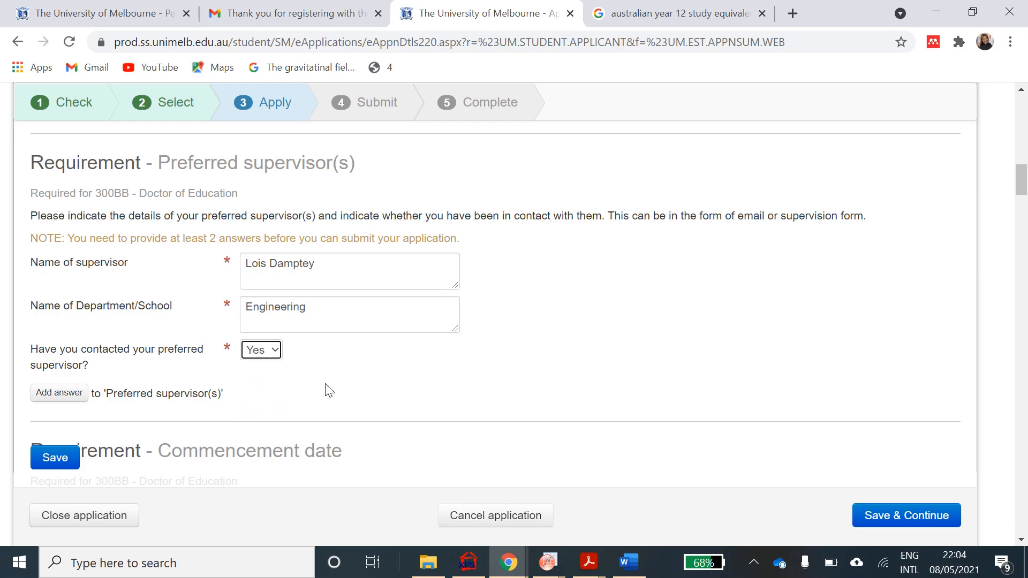
scroll(326, 386, "down", 1)
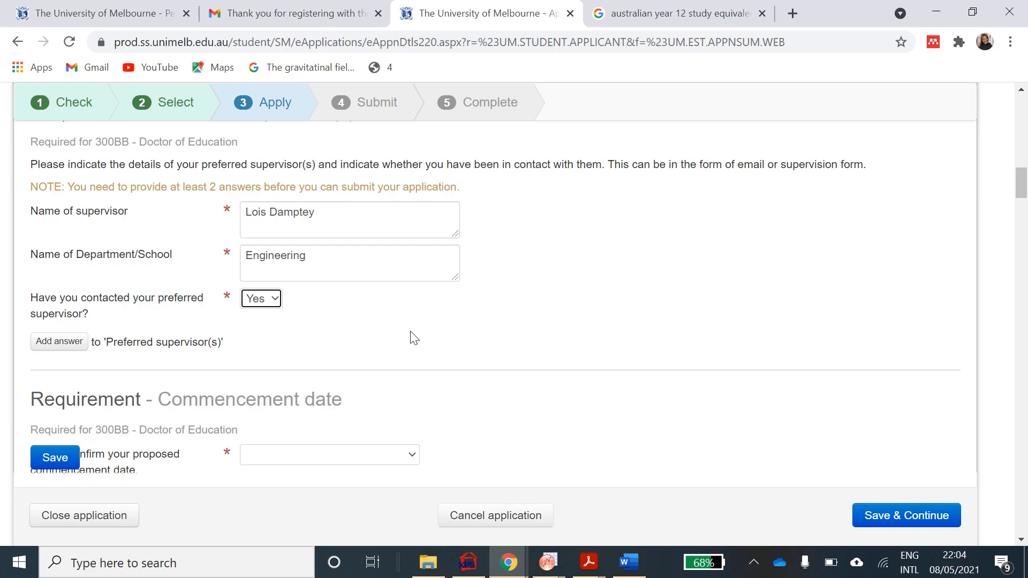
scroll(414, 338, "down", 2)
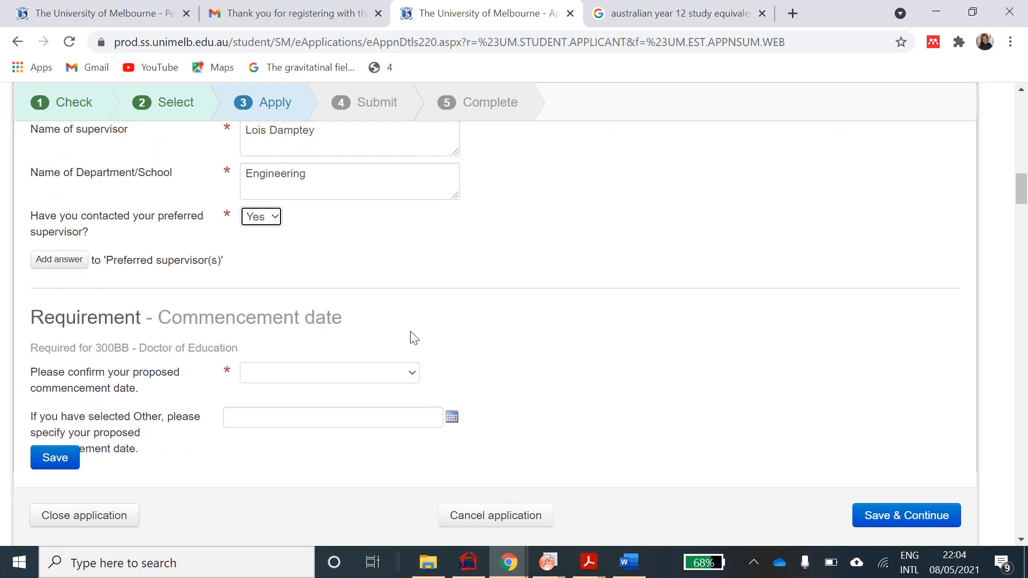
scroll(414, 337, "down", 1)
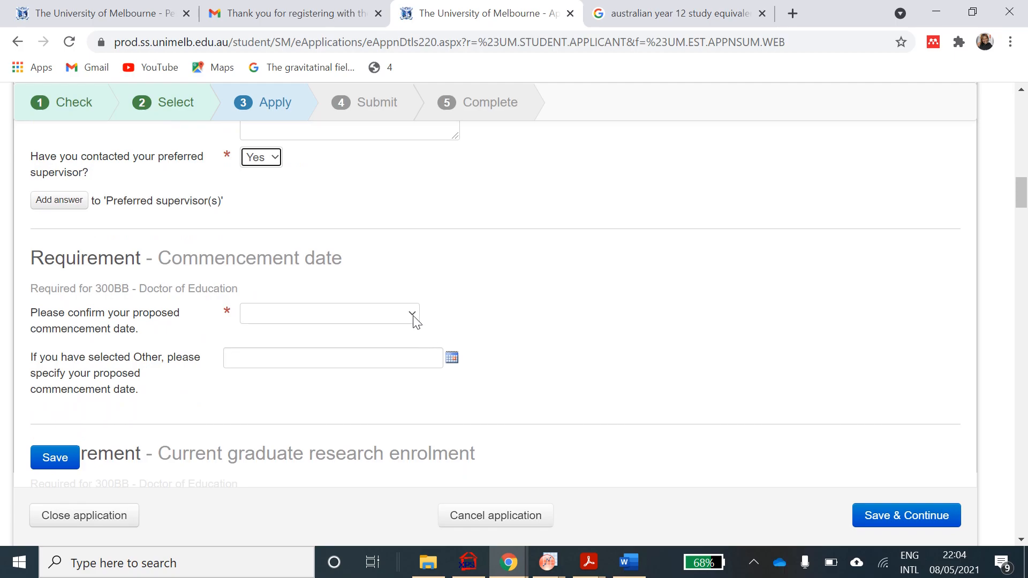
- Set the proposed commencement date to Commencement of Semester 1
left_click(413, 316)
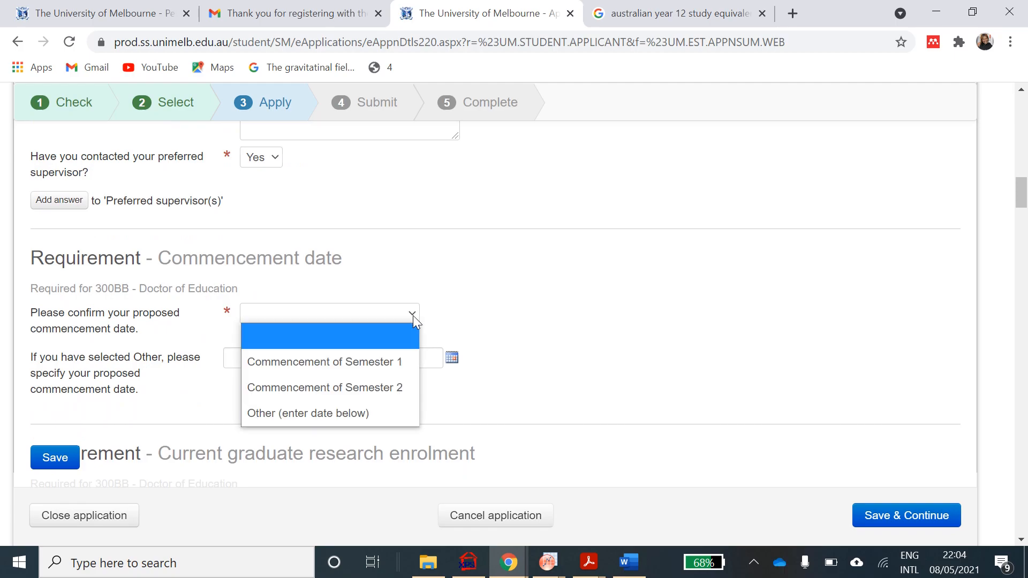
left_click(378, 369)
scroll(475, 306, "down", 1)
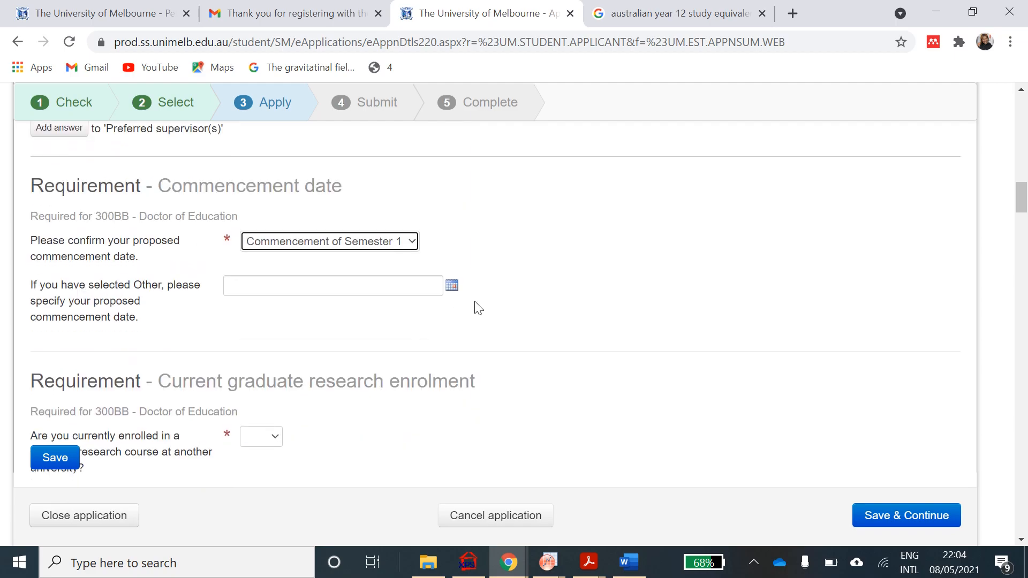
scroll(478, 308, "down", 1)
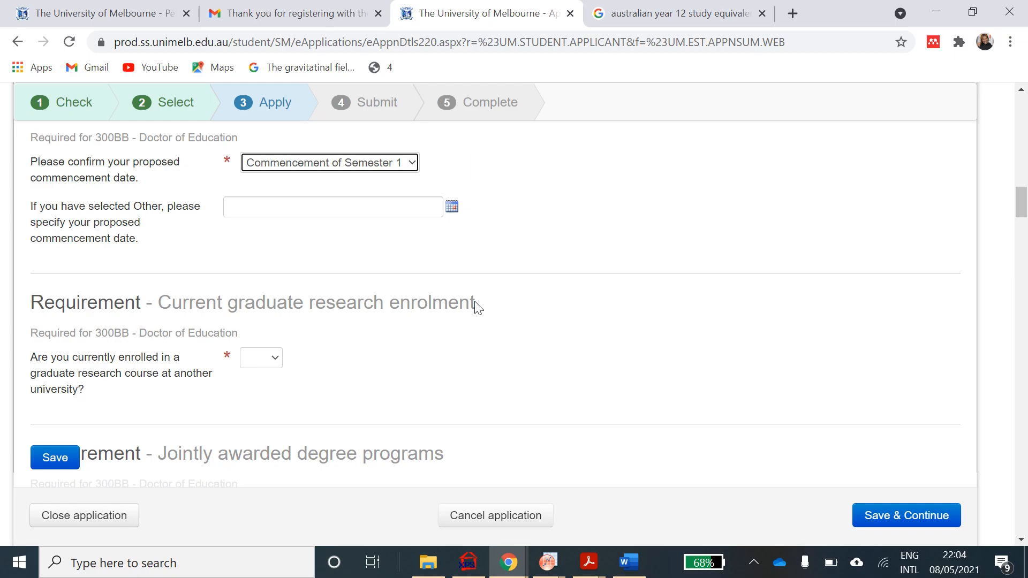
scroll(477, 308, "down", 2)
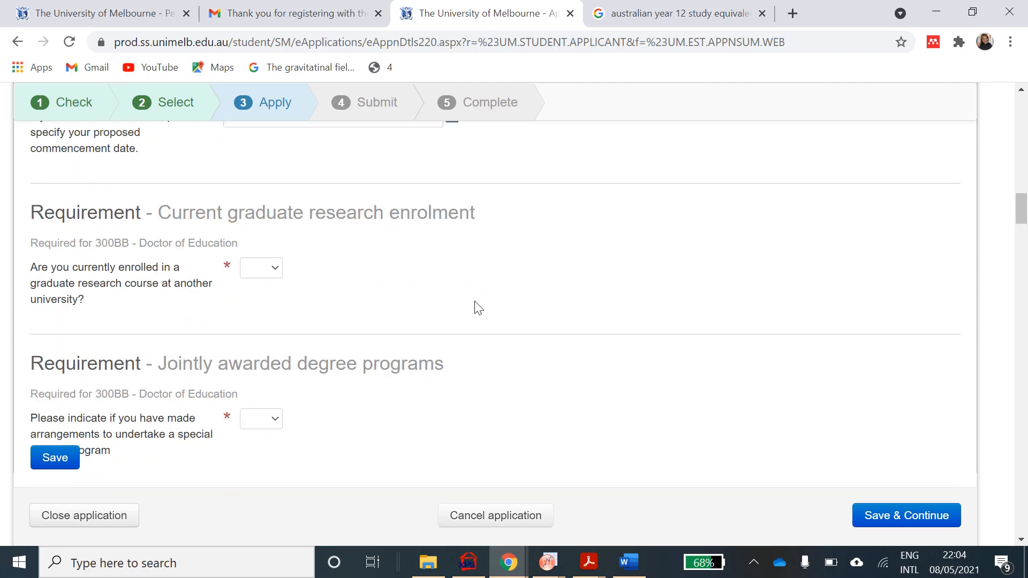
- Answer No to current enrolment elsewhere and to jointly awarded degree arrangements
left_click(274, 270)
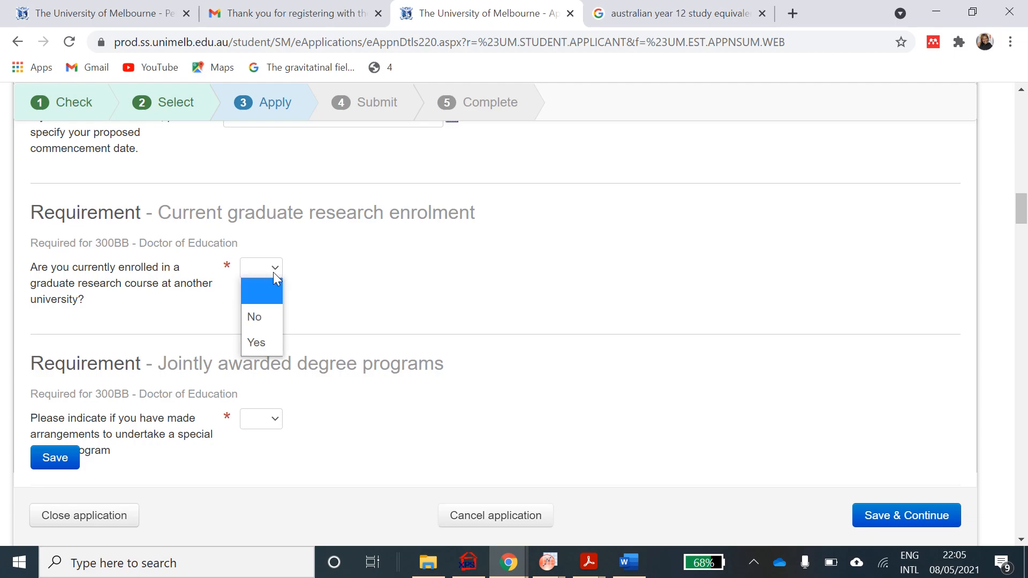
left_click(269, 315)
scroll(675, 427, "down", 2)
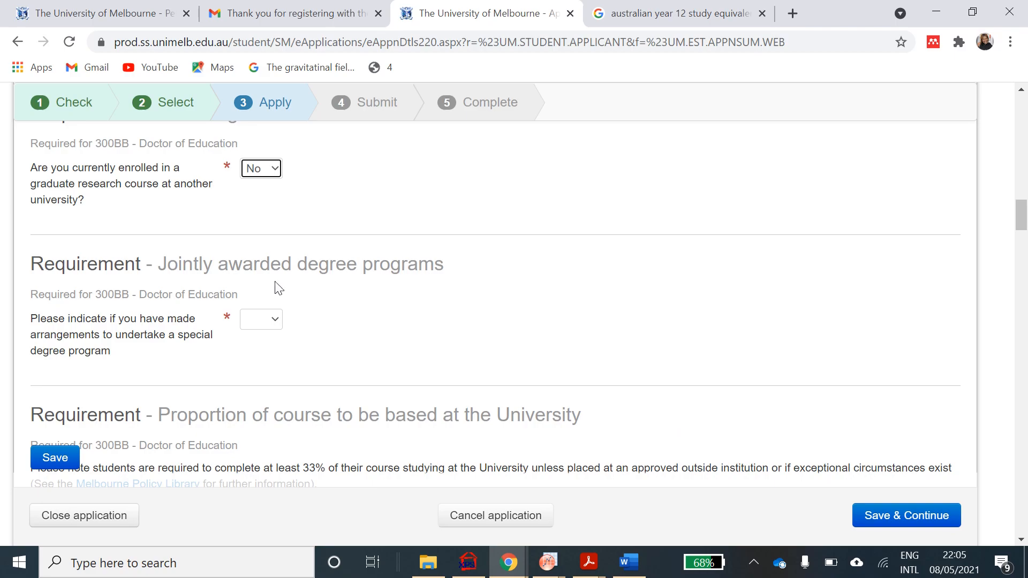
left_click(276, 321)
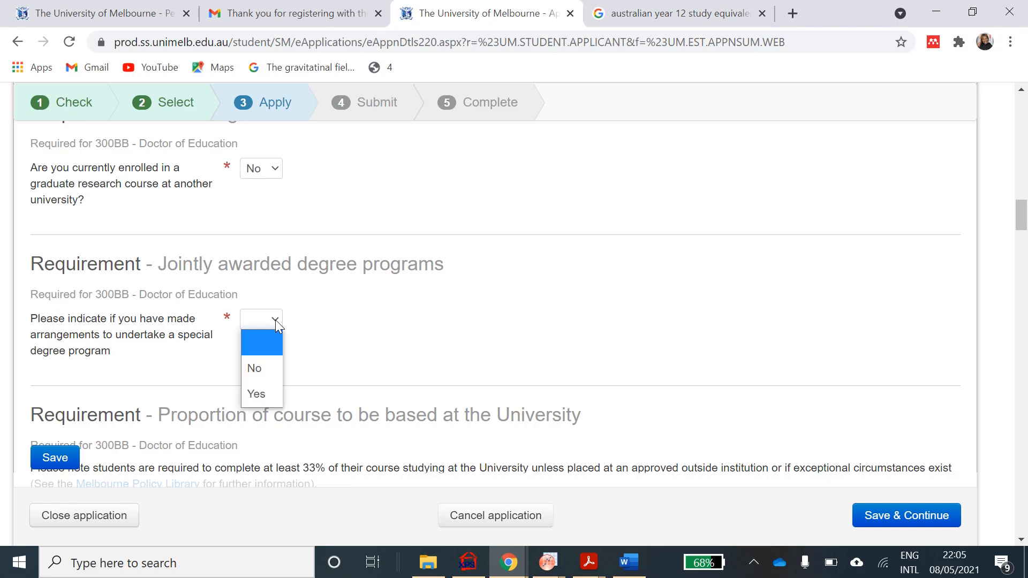
left_click(265, 367)
- Set the proportion of course based at the University to '100% of my course'
scroll(429, 361, "down", 2)
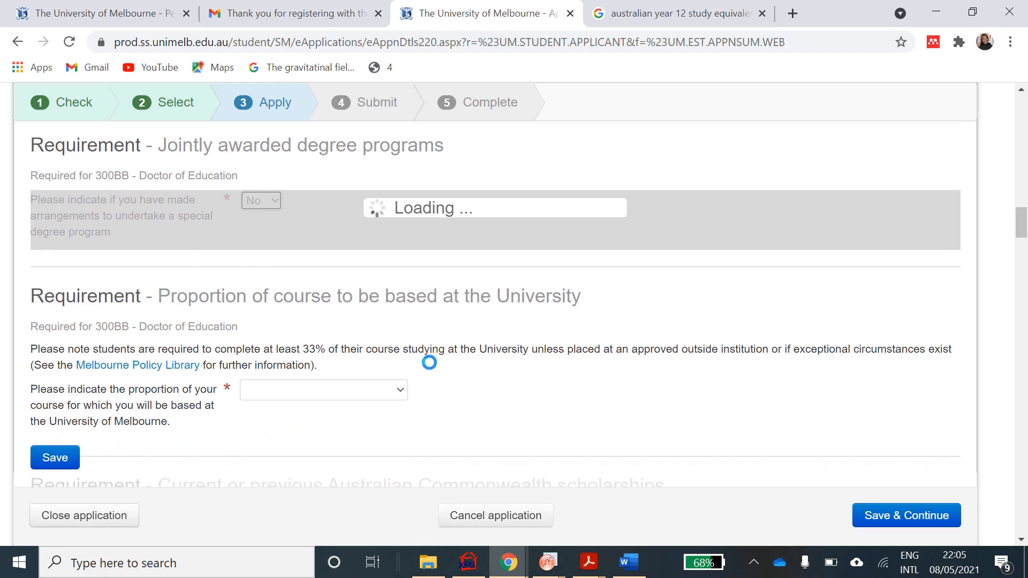
scroll(429, 363, "down", 1)
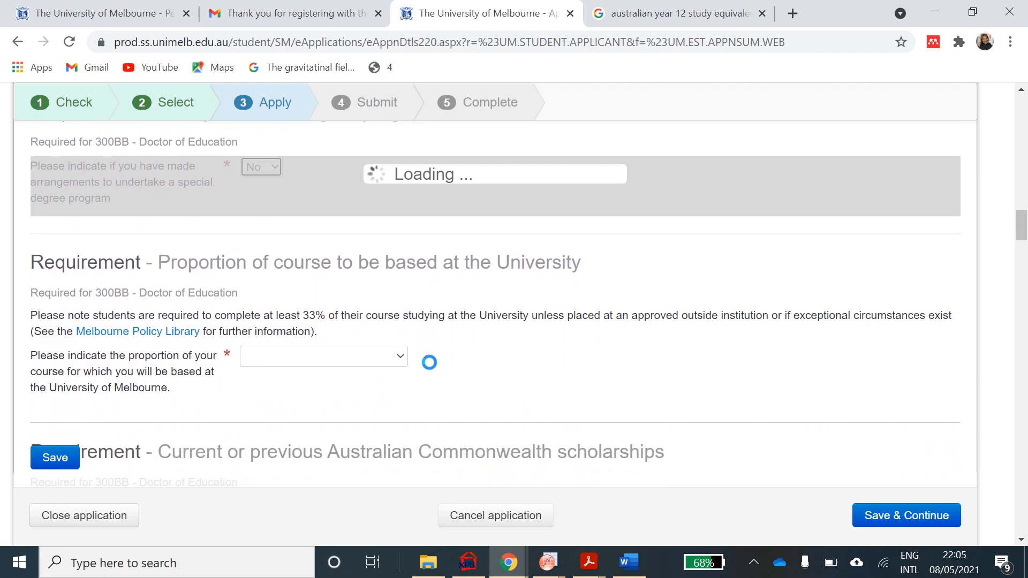
scroll(429, 362, "down", 4)
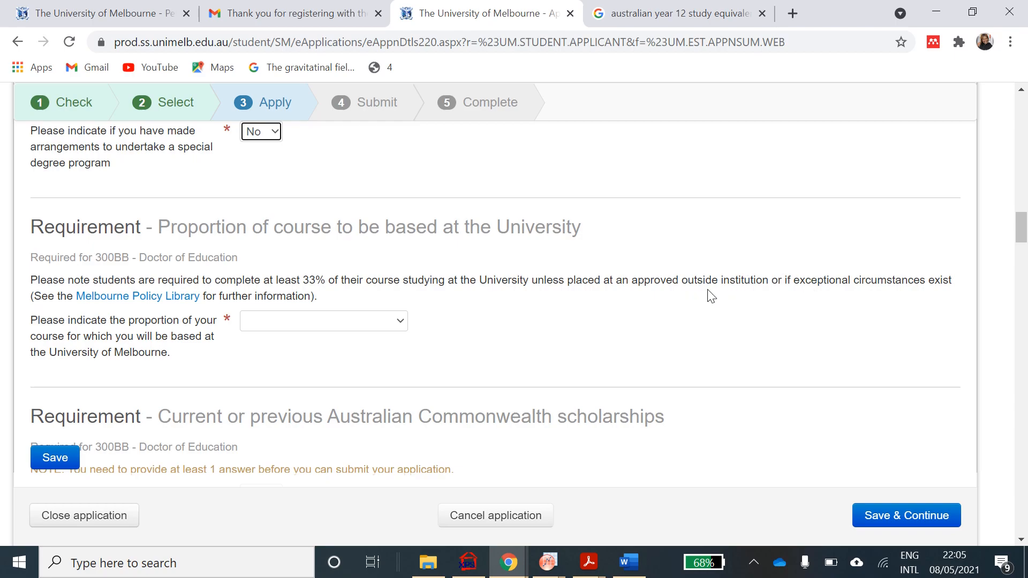
left_click(401, 324)
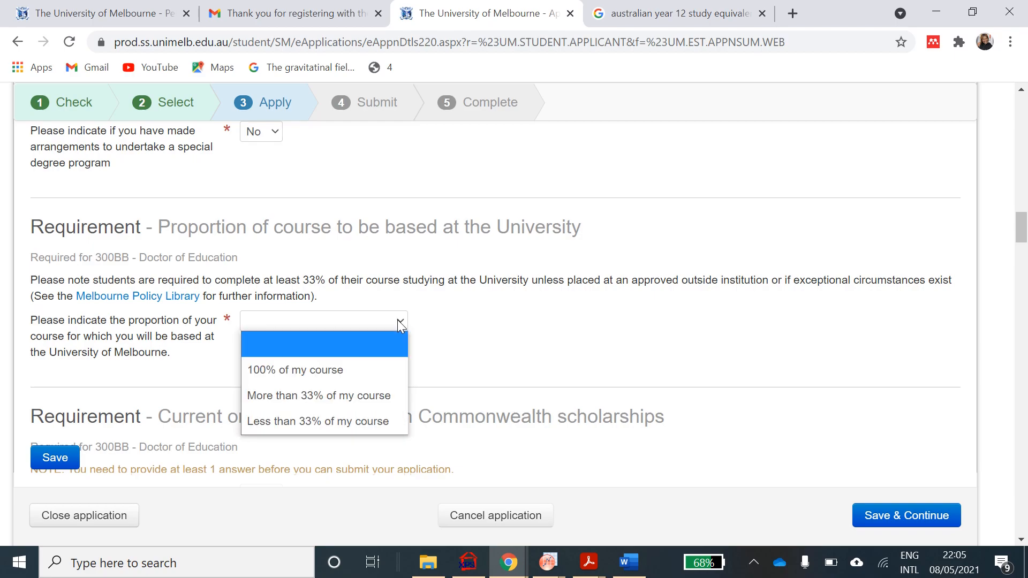
left_click(363, 370)
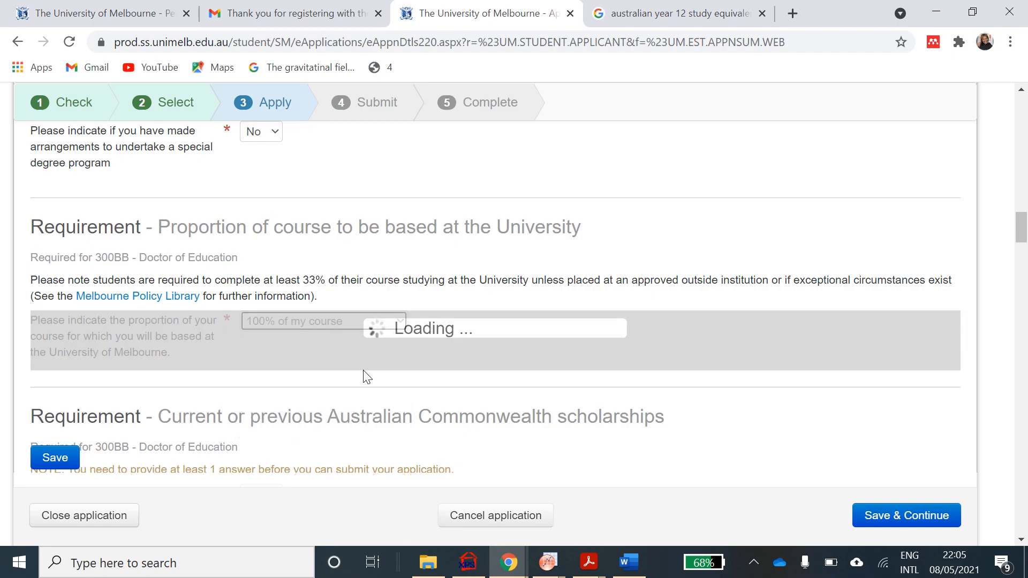
scroll(364, 376, "down", 3)
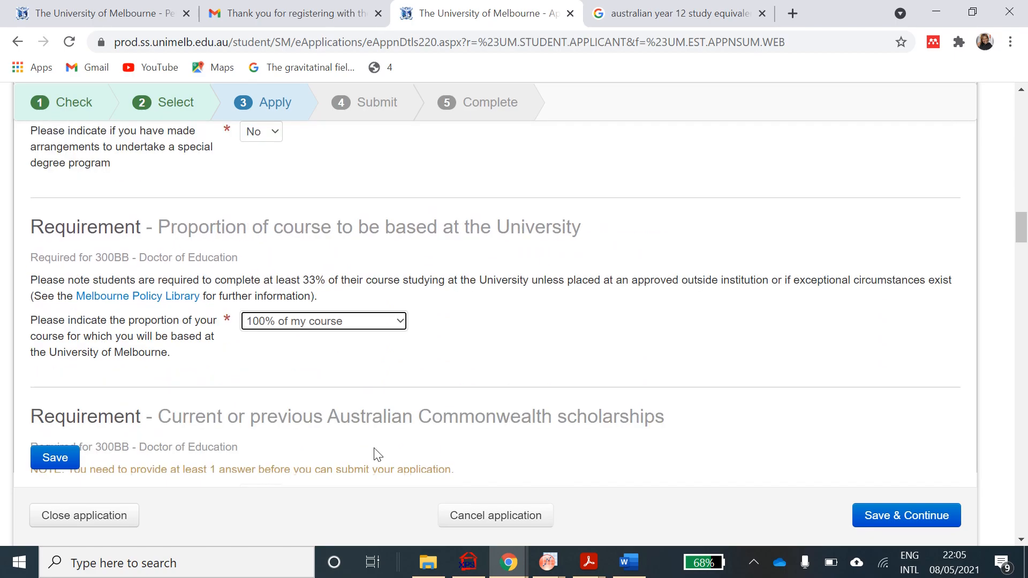
scroll(309, 364, "down", 3)
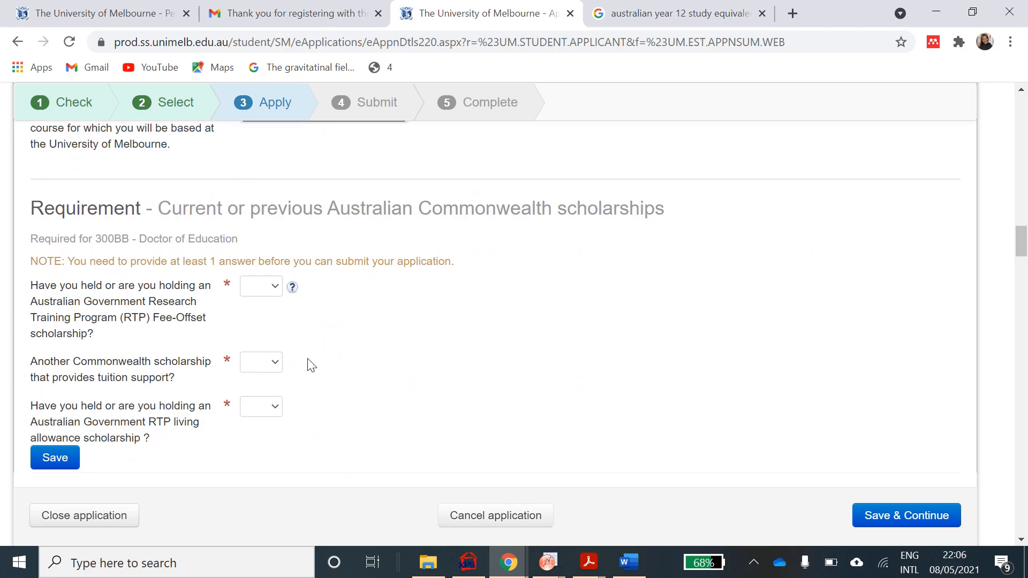
- Answer No to the RTP fee-offset, other Commonwealth, and RTP living allowance scholarship questions
scroll(310, 364, "down", 1)
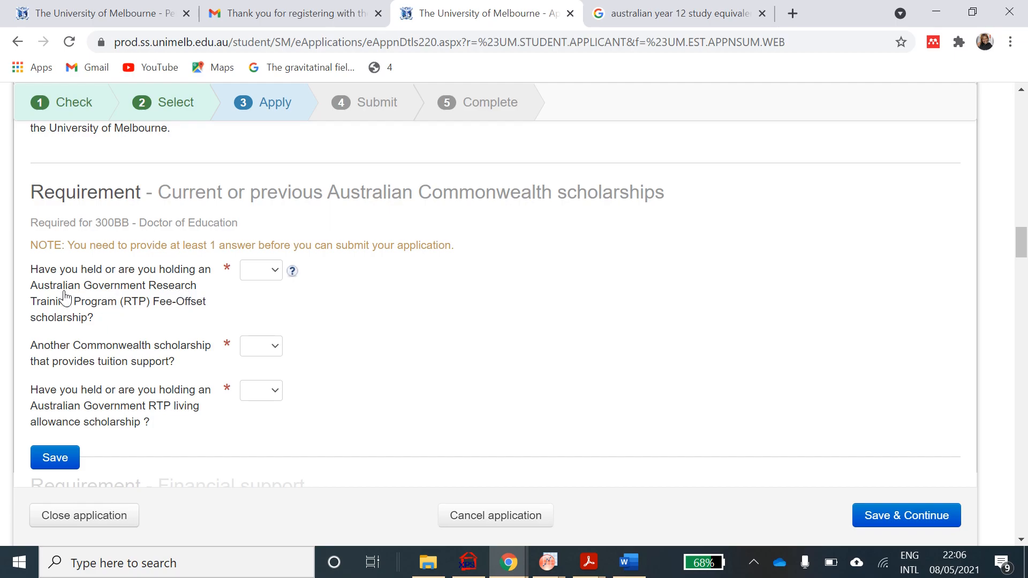
left_click(276, 270)
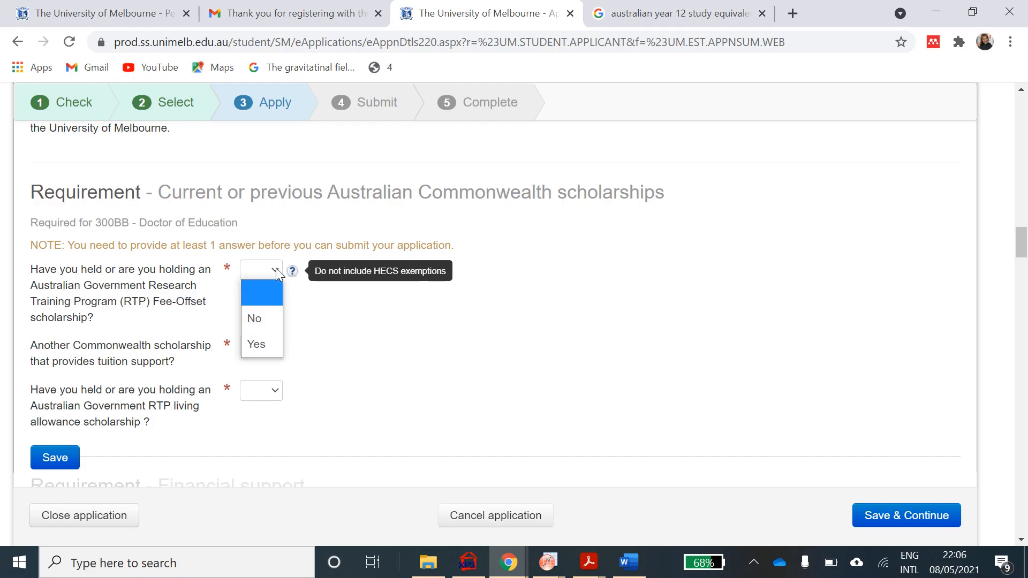
left_click(260, 318)
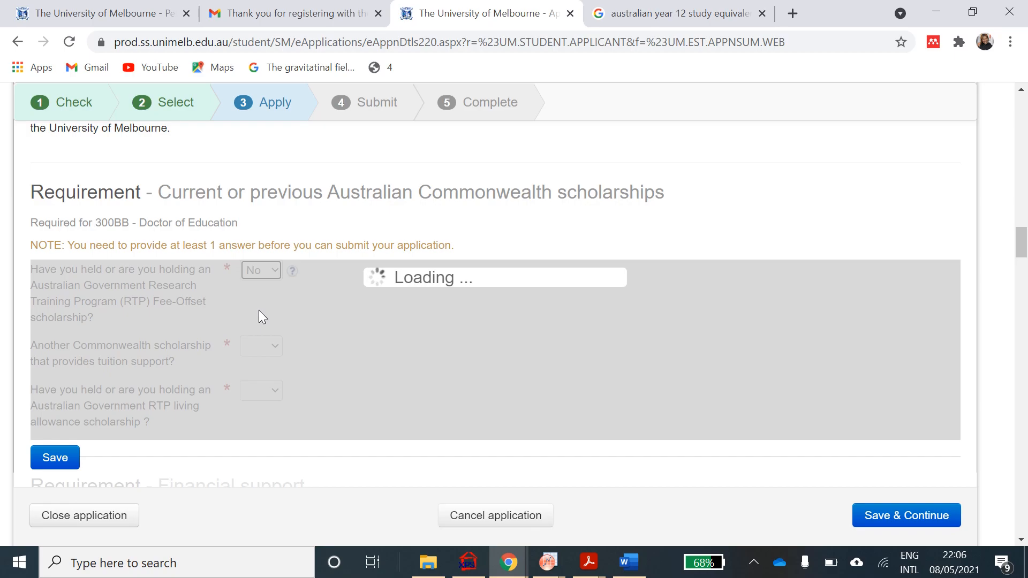
scroll(263, 316, "down", 2)
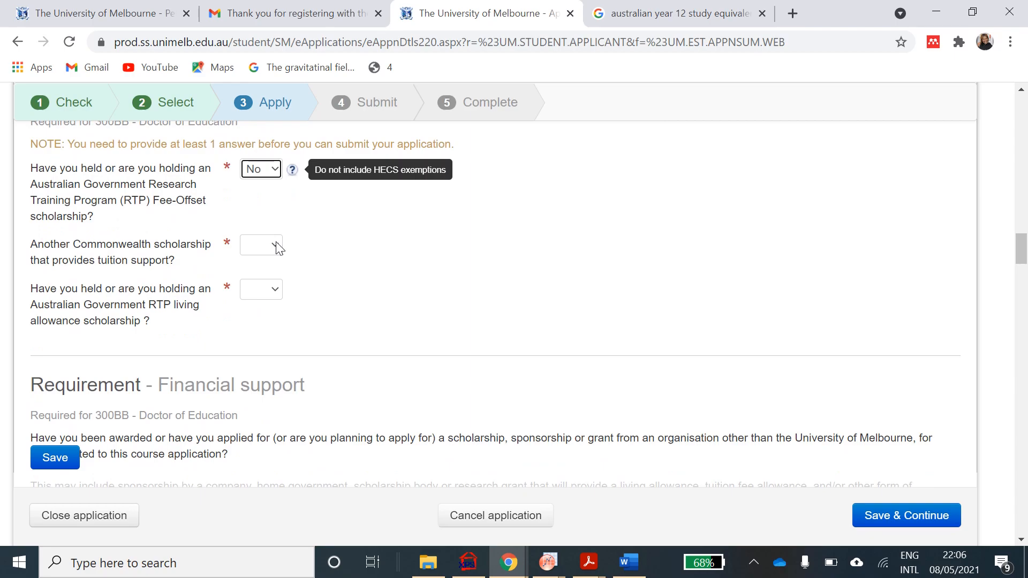
left_click(276, 245)
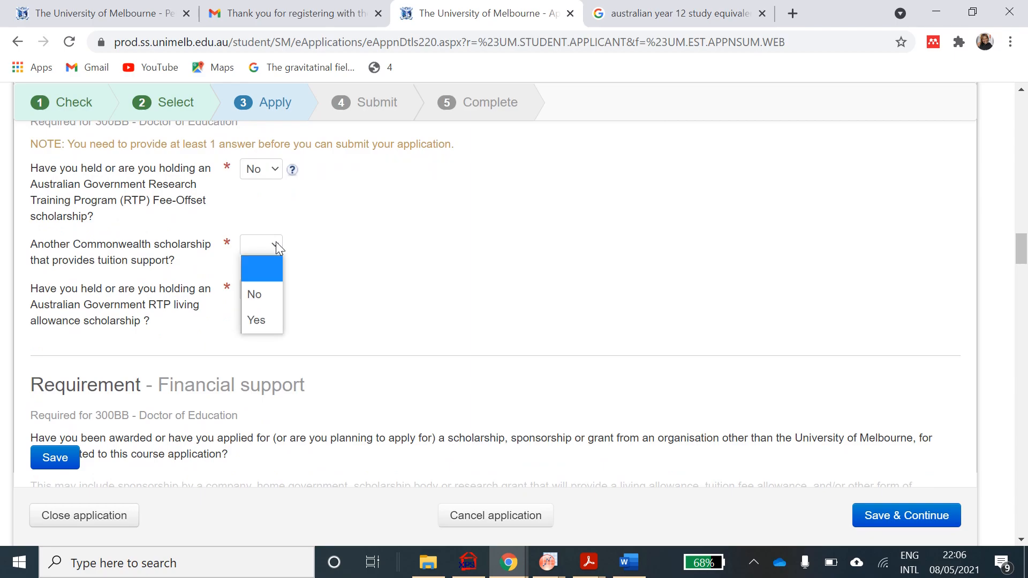
left_click(269, 294)
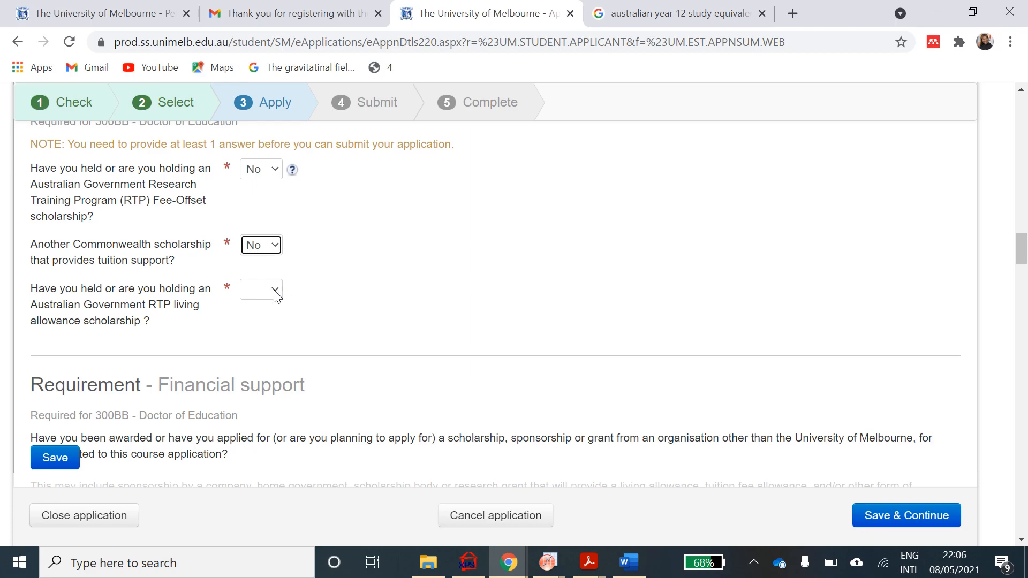
left_click(275, 292)
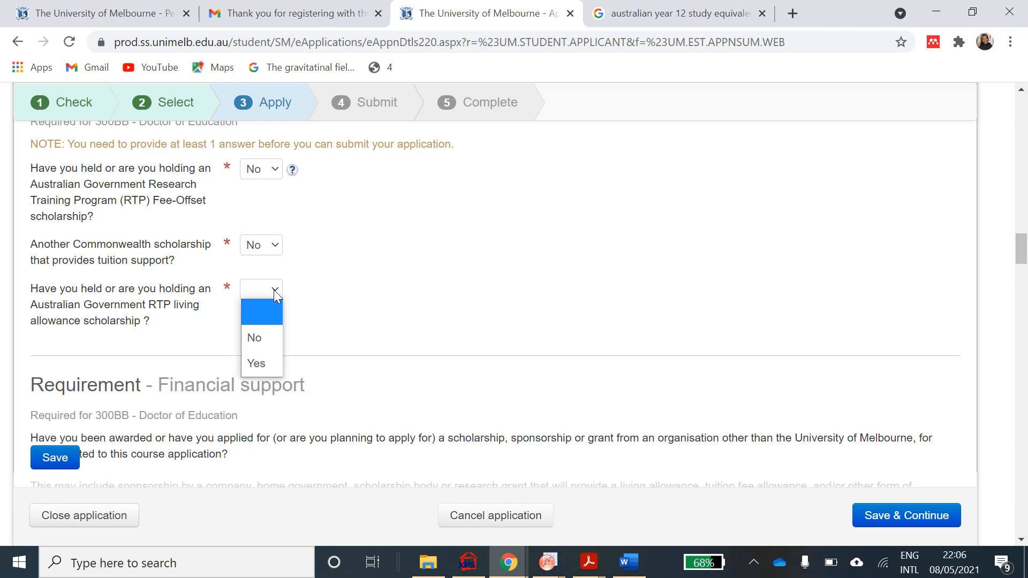
left_click(273, 339)
scroll(360, 284, "down", 3)
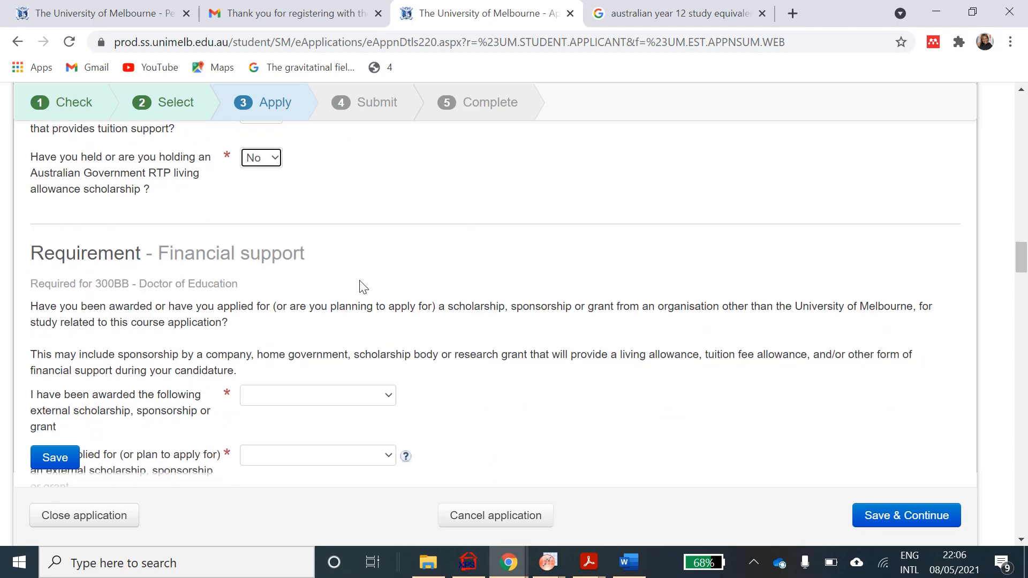
- Set both the awarded and applied-for external scholarship dropdowns to 'Not applied or intend to'
scroll(360, 286, "down", 2)
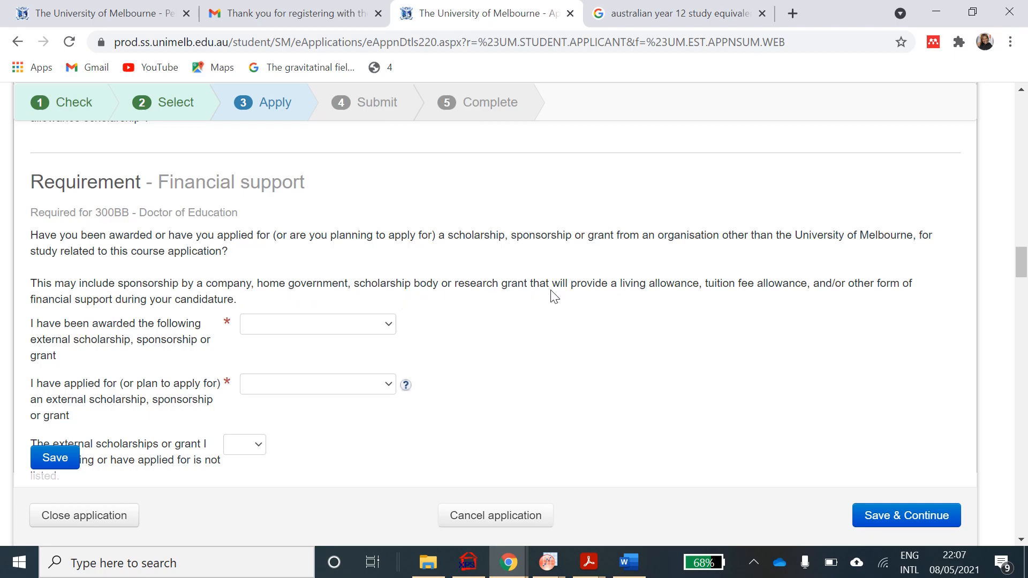
scroll(554, 297, "down", 1)
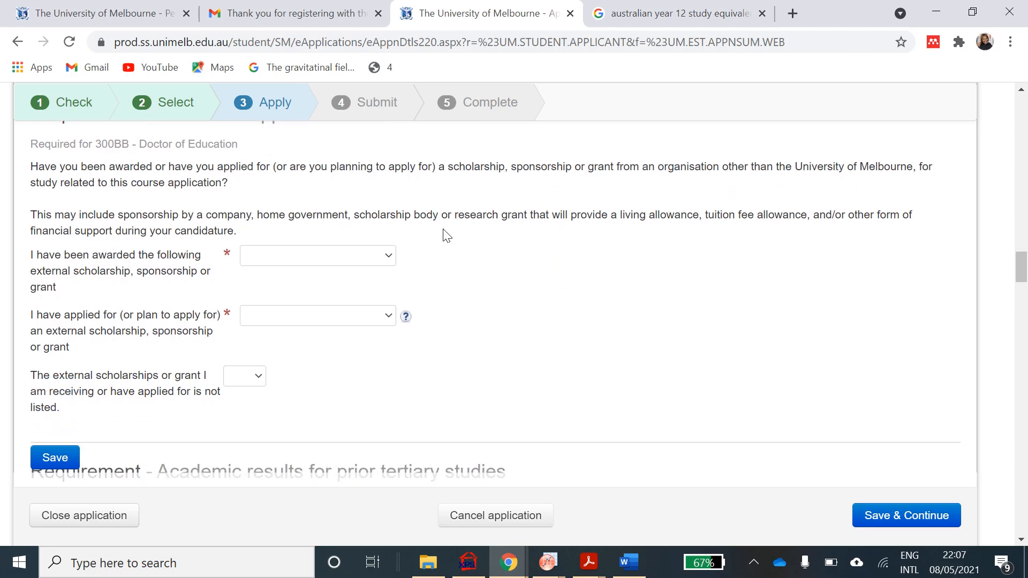
mouse_move(405, 323)
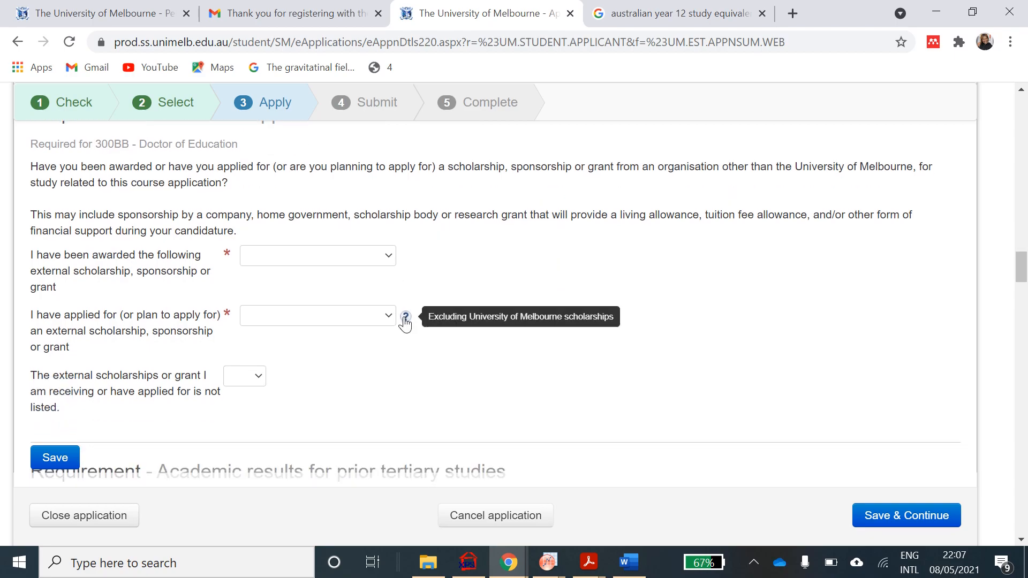
left_click(395, 256)
scroll(380, 367, "down", 3)
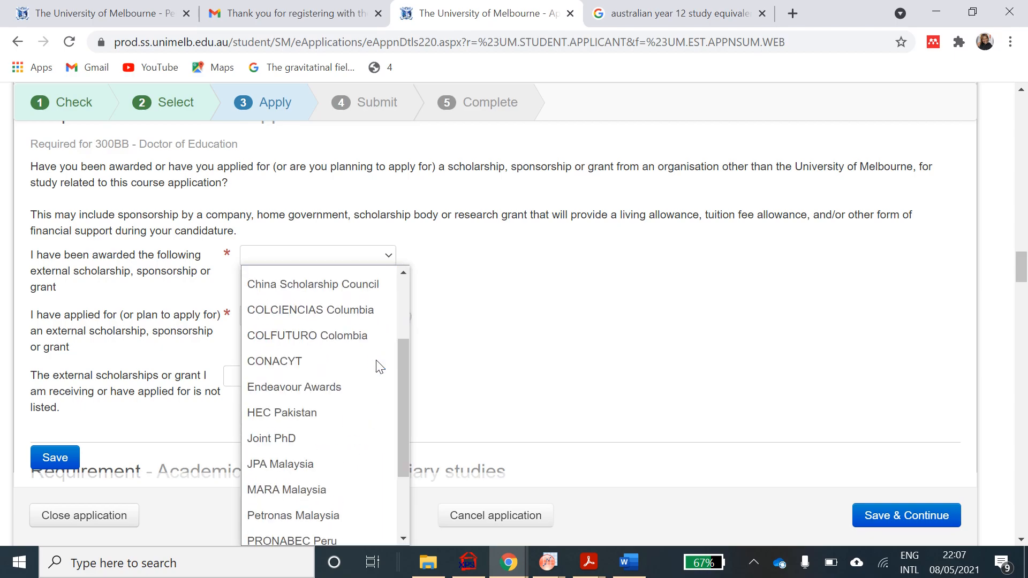
scroll(379, 367, "down", 2)
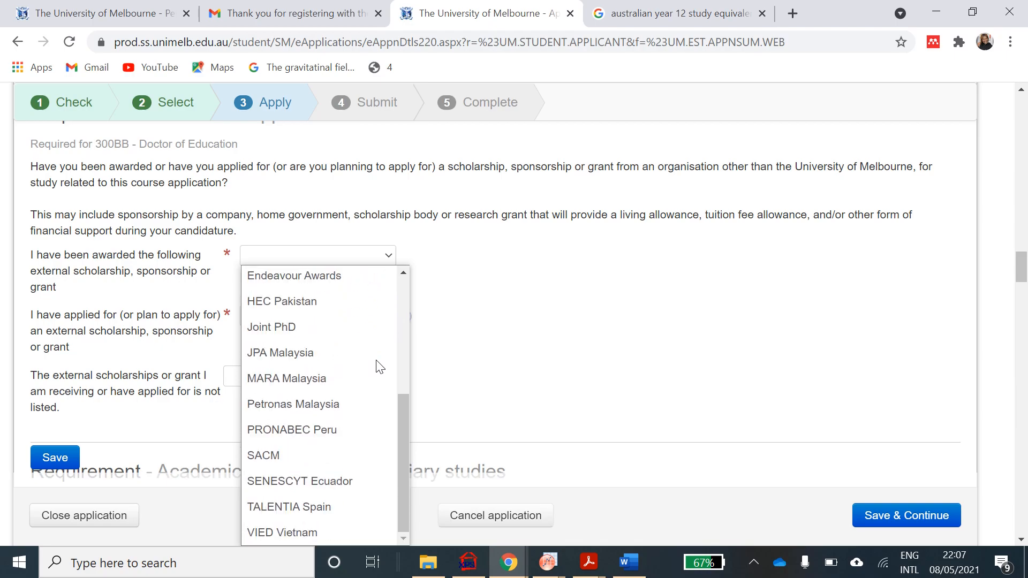
scroll(380, 367, "up", 5)
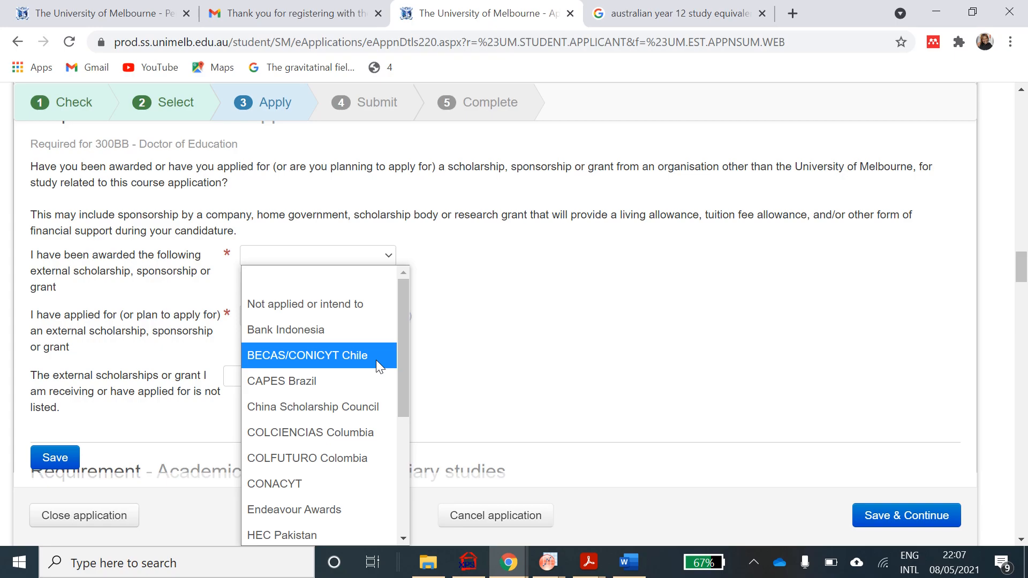
left_click(370, 303)
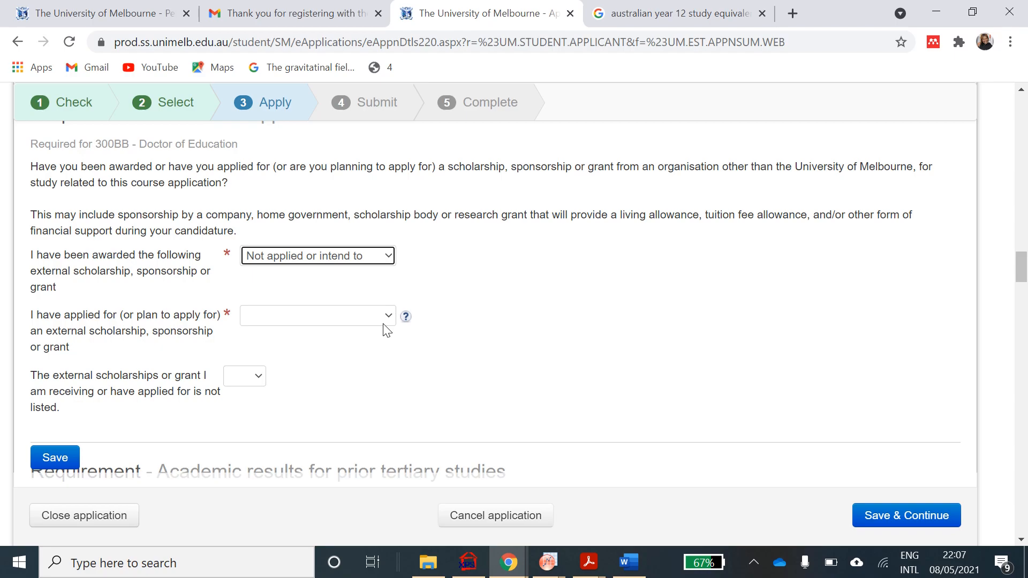
left_click(390, 316)
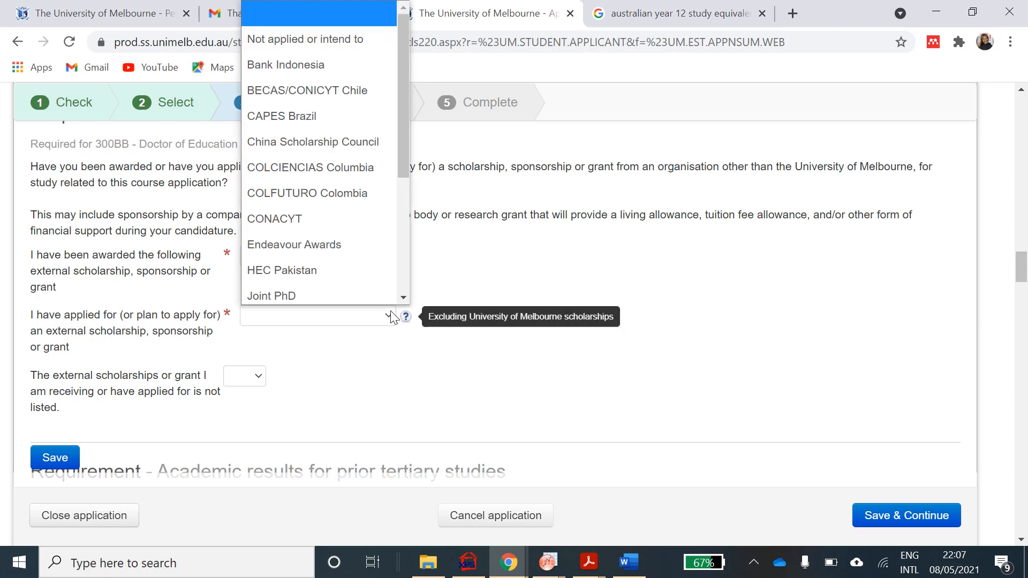
left_click(311, 35)
scroll(250, 367, "down", 1)
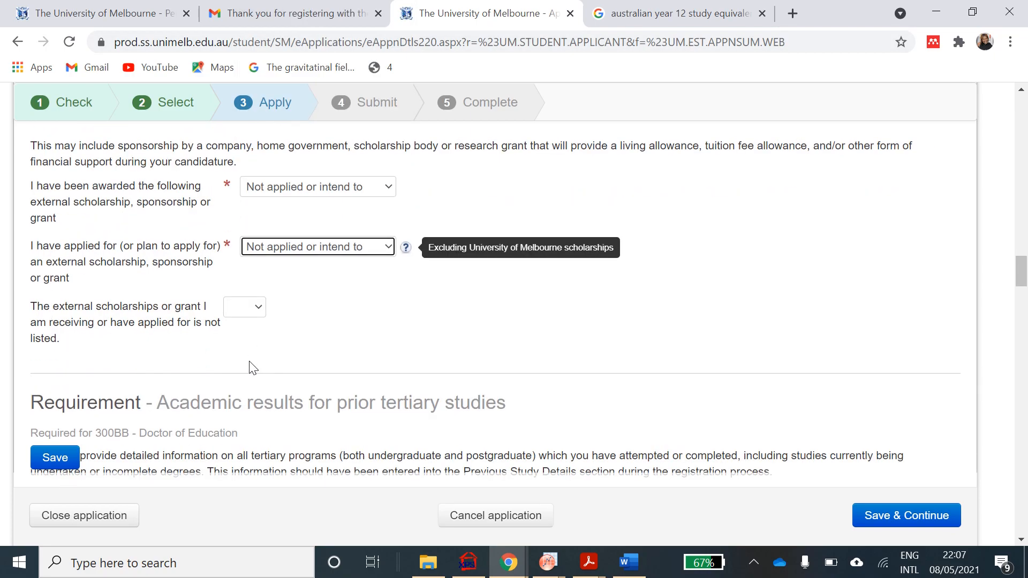
left_click(259, 310)
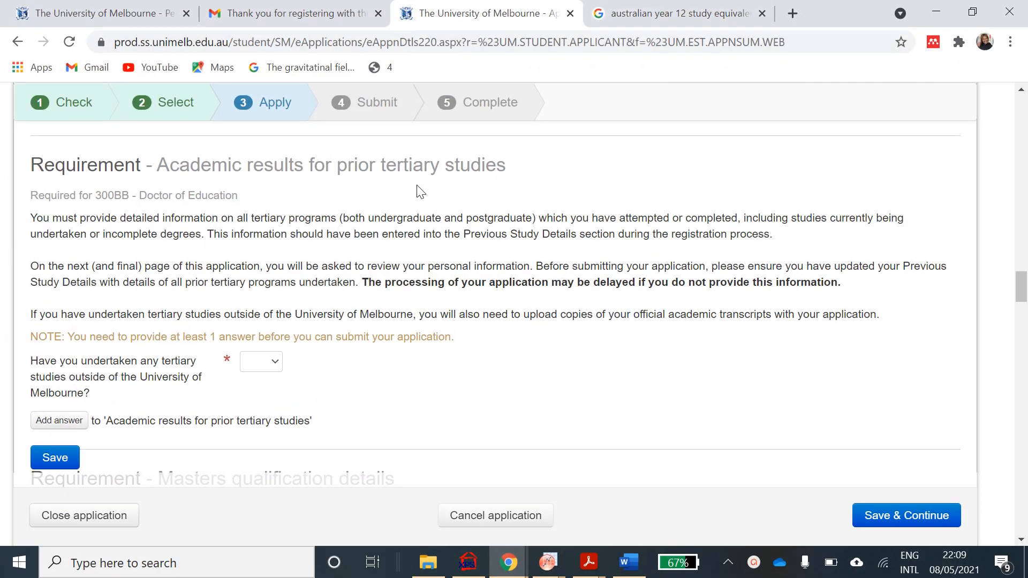
- Answer Yes to having completed tertiary studies outside the University of Melbourne
left_click(269, 369)
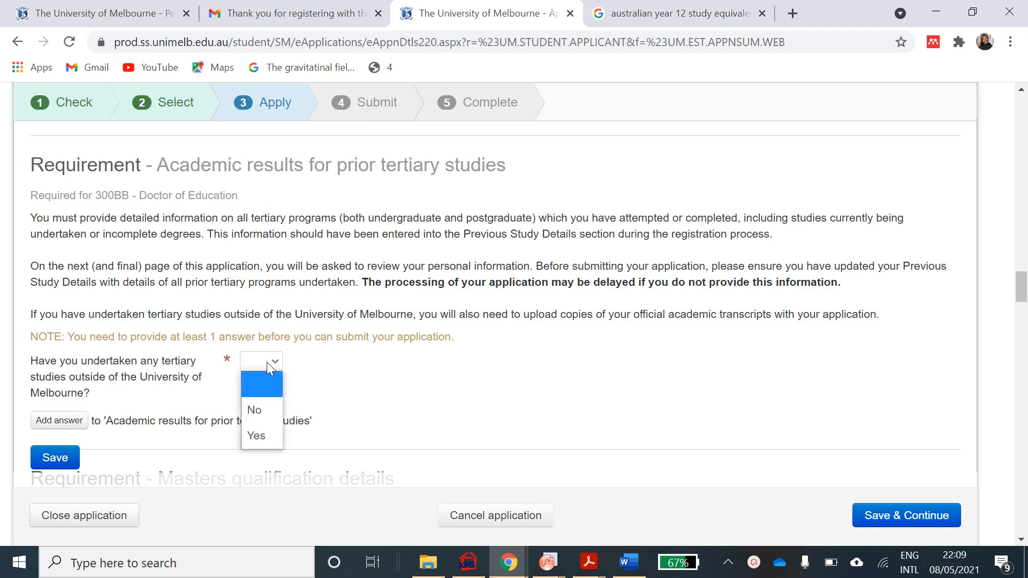
left_click(261, 444)
scroll(335, 435, "down", 3)
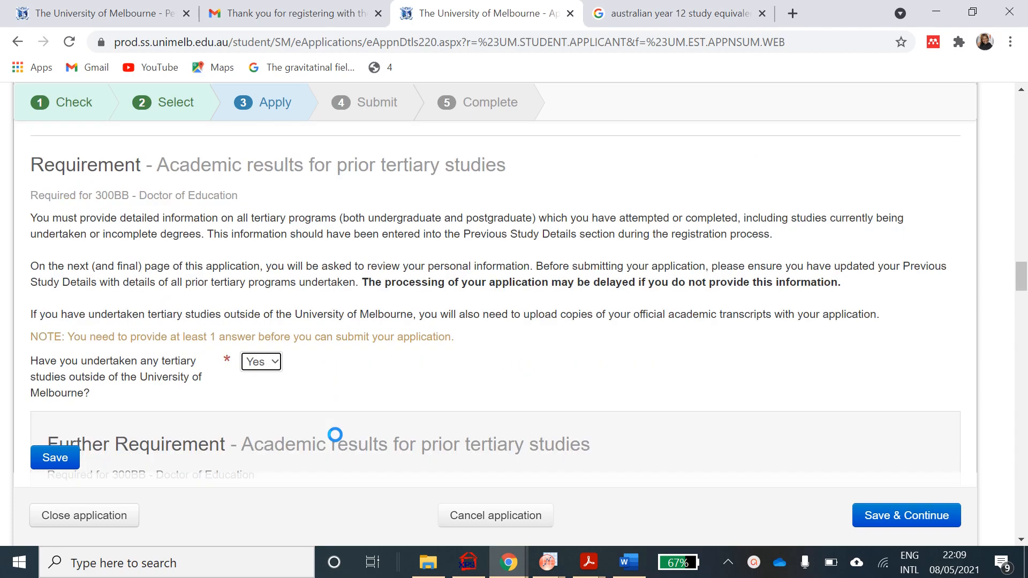
scroll(335, 435, "down", 4)
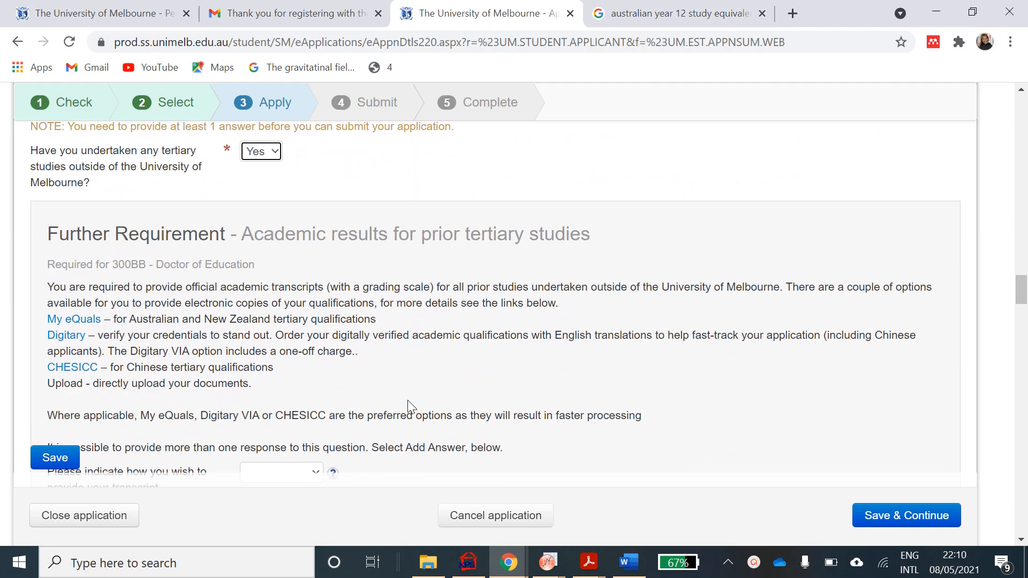
scroll(408, 401, "down", 1)
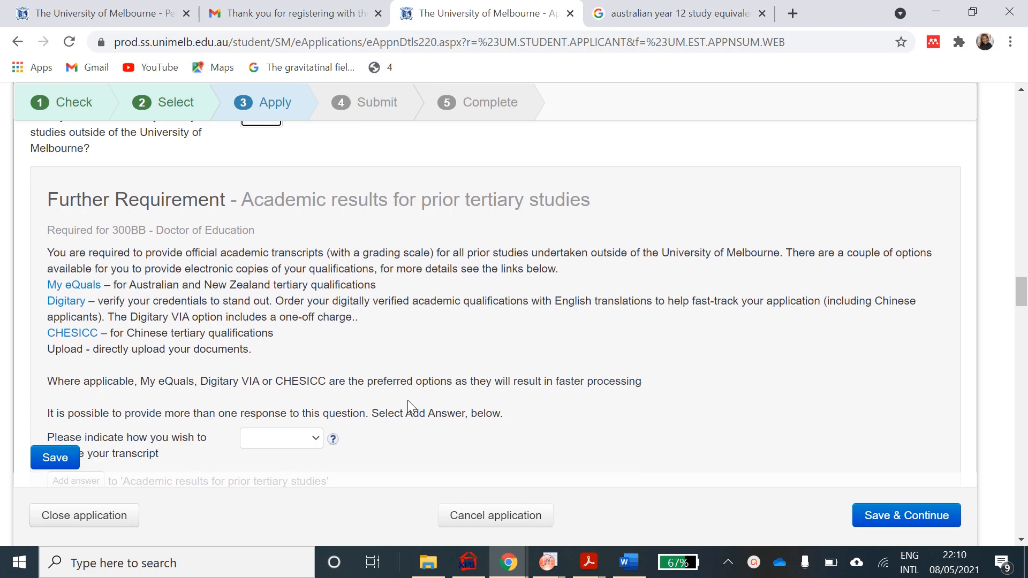
scroll(408, 400, "down", 1)
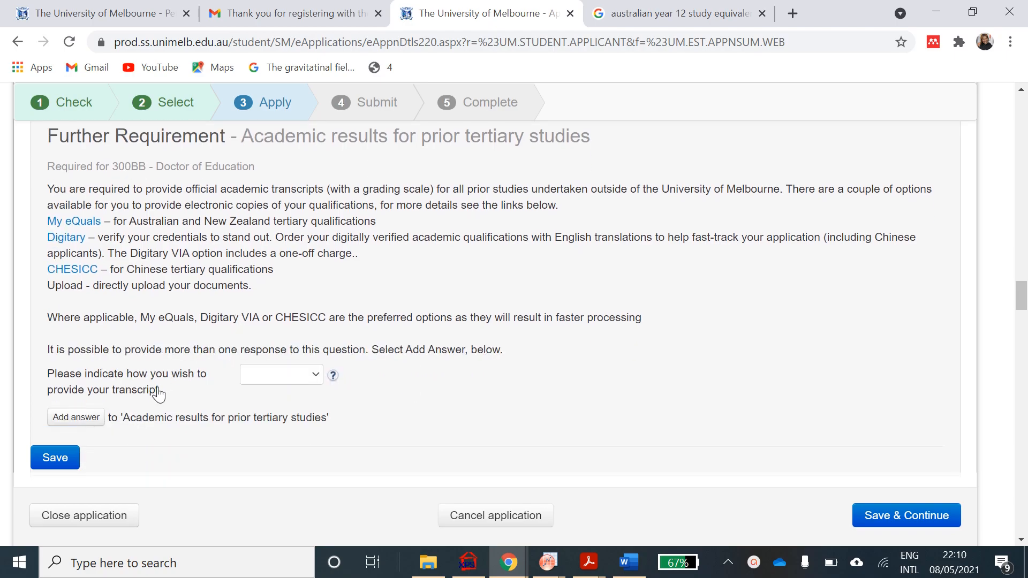
- Choose Upload as the way to provide the academic transcript
left_click(319, 374)
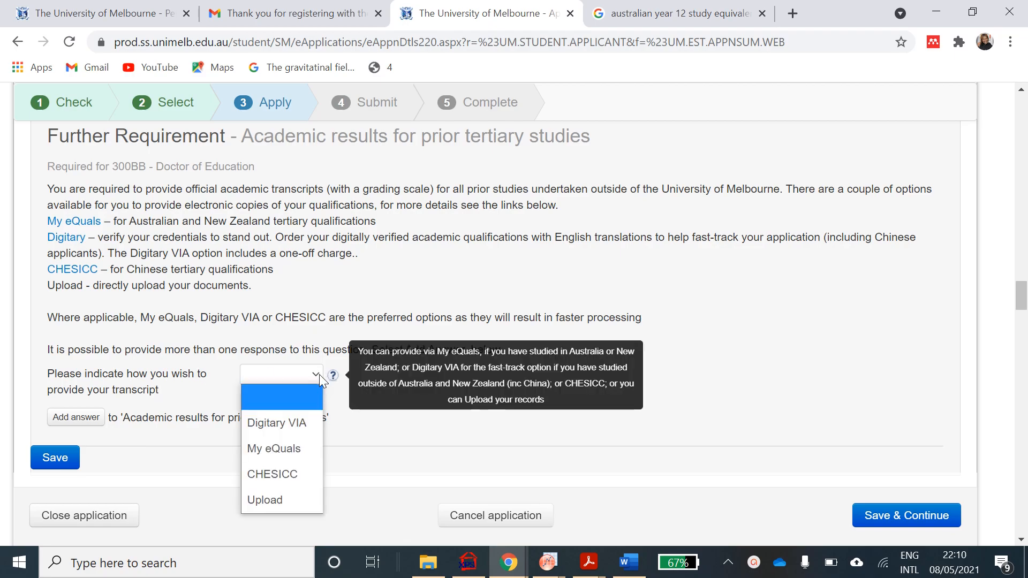
left_click(263, 506)
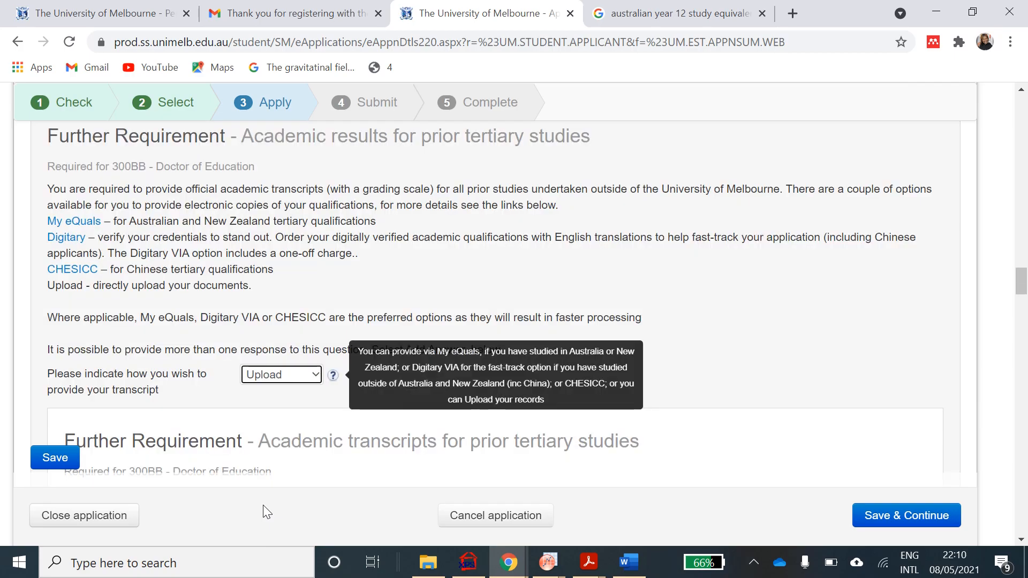
scroll(281, 441, "down", 2)
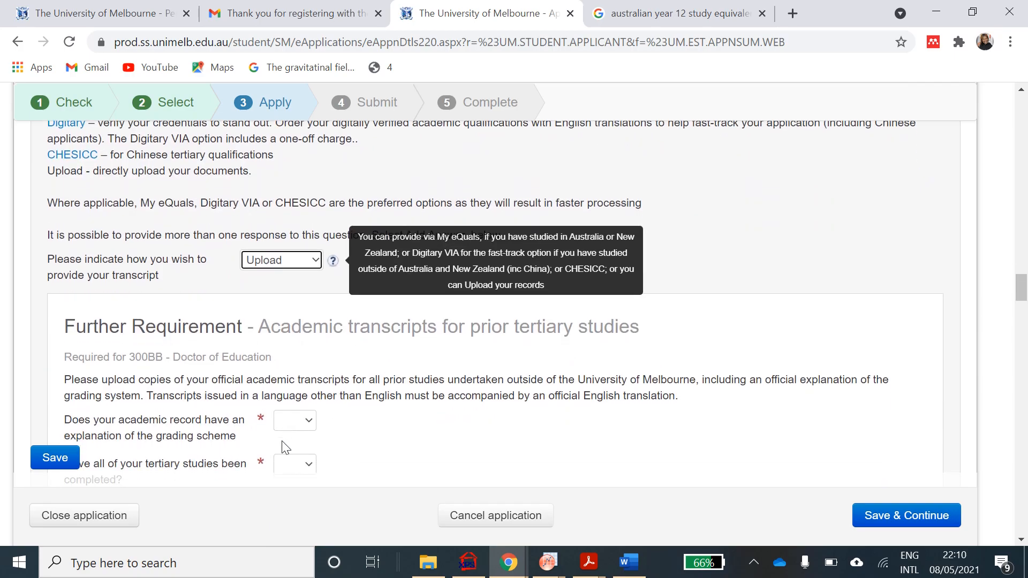
- Answer Yes to the grading-scheme explanation and studies-completed transcript questions
scroll(285, 447, "down", 2)
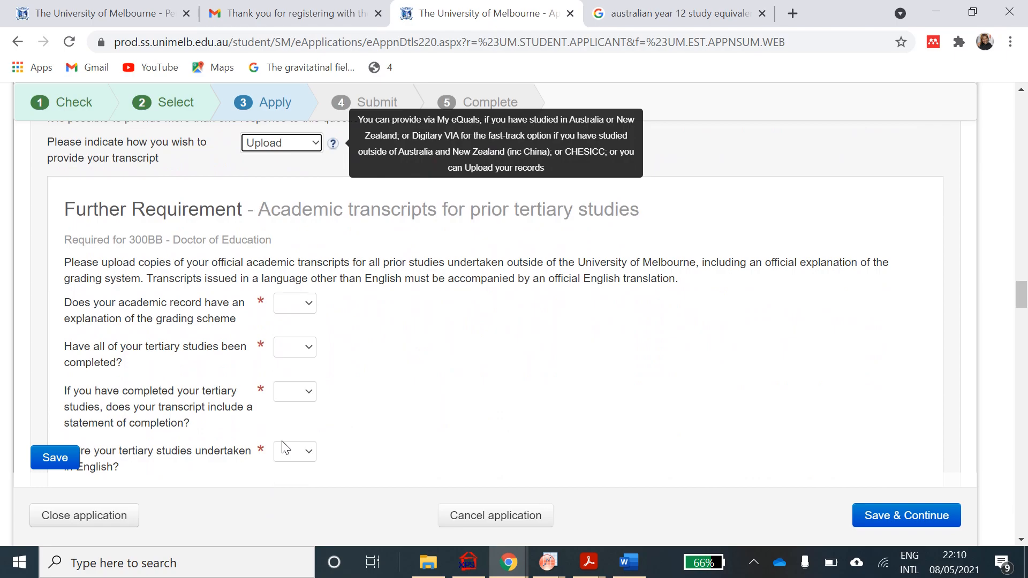
left_click(307, 308)
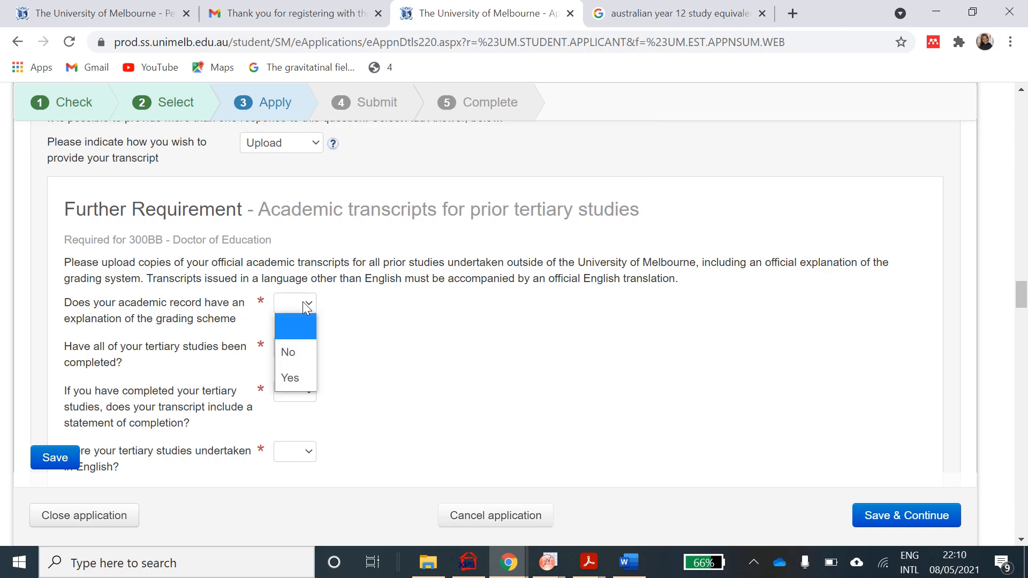
left_click(296, 374)
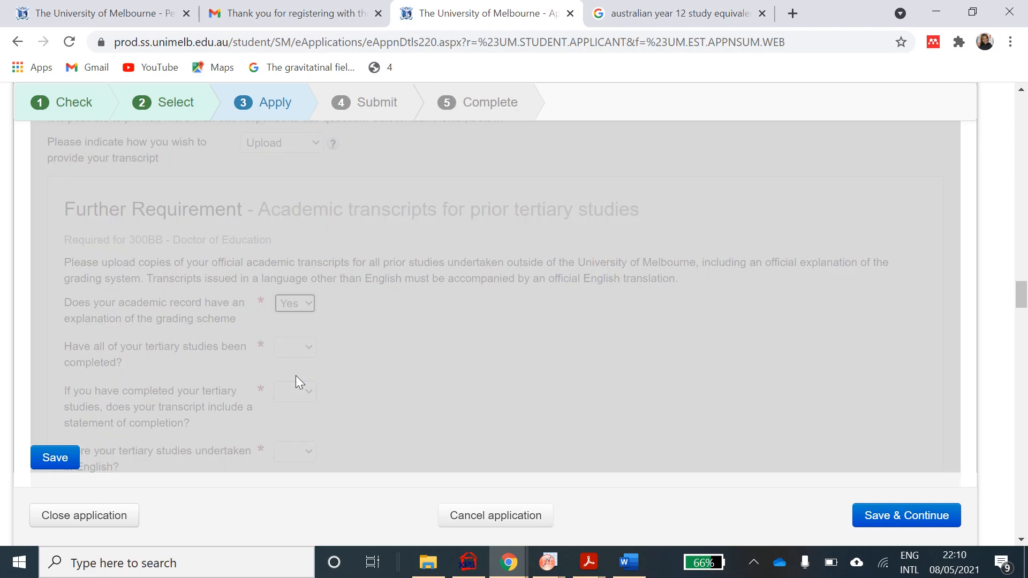
scroll(295, 375, "down", 1)
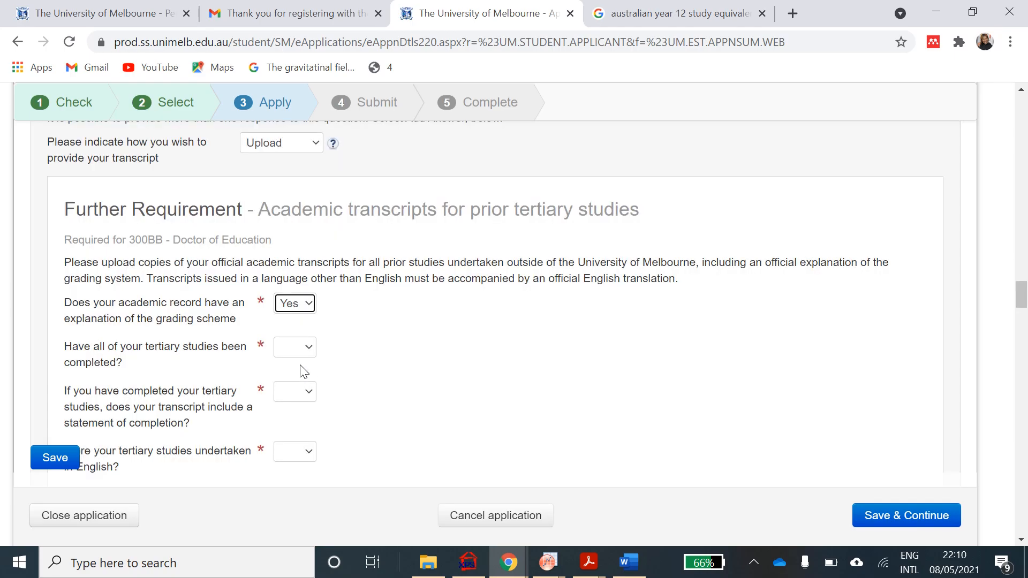
left_click(315, 347)
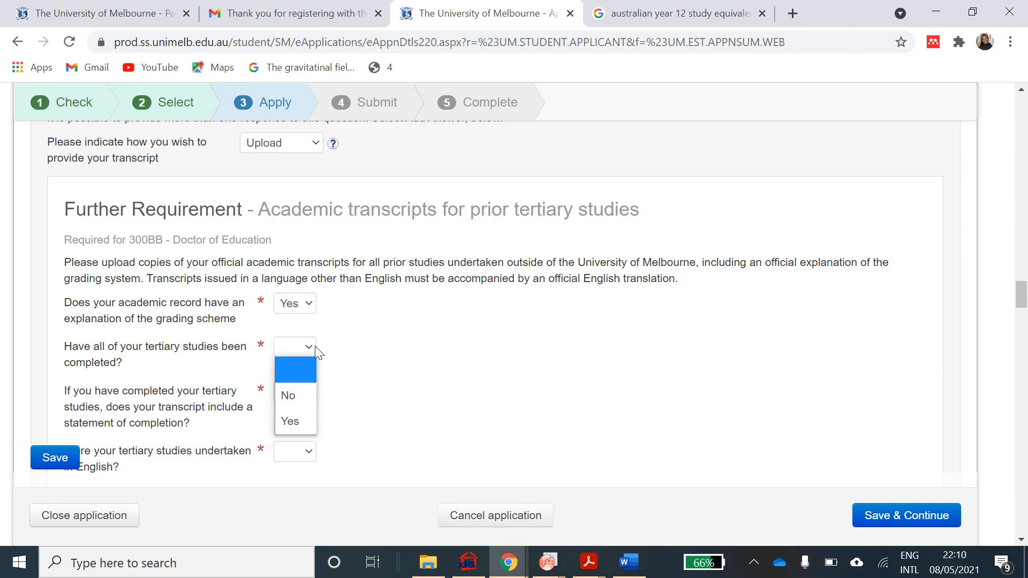
left_click(303, 421)
- Answer Yes to the completion-statement and studies-in-English transcript questions
scroll(303, 421, "down", 1)
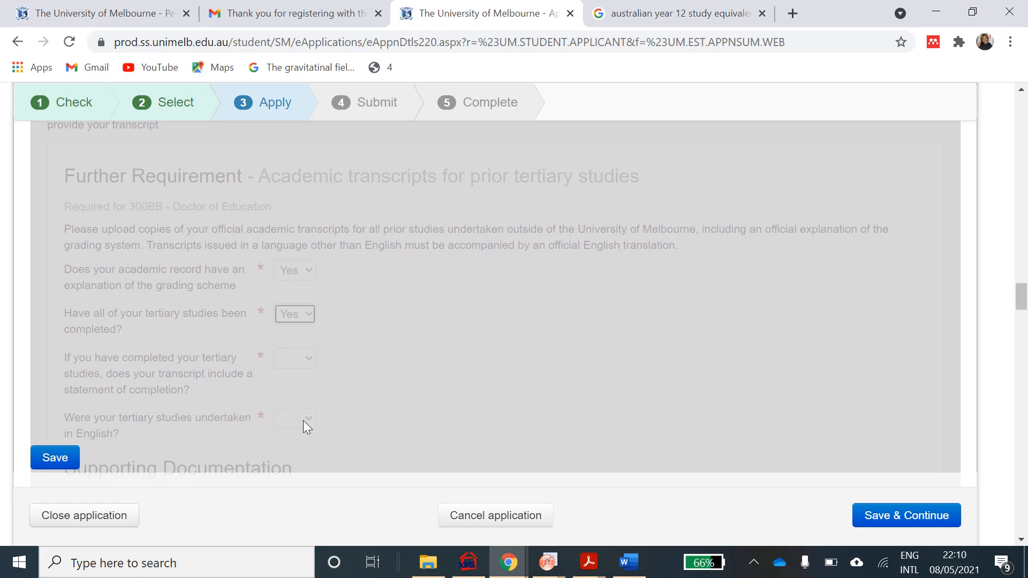
scroll(318, 362, "down", 1)
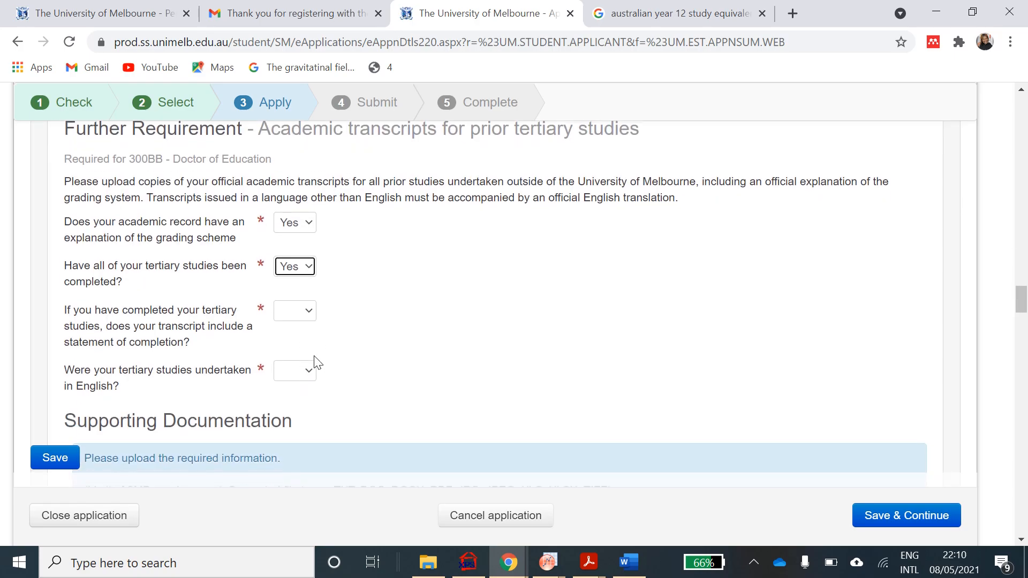
left_click(305, 310)
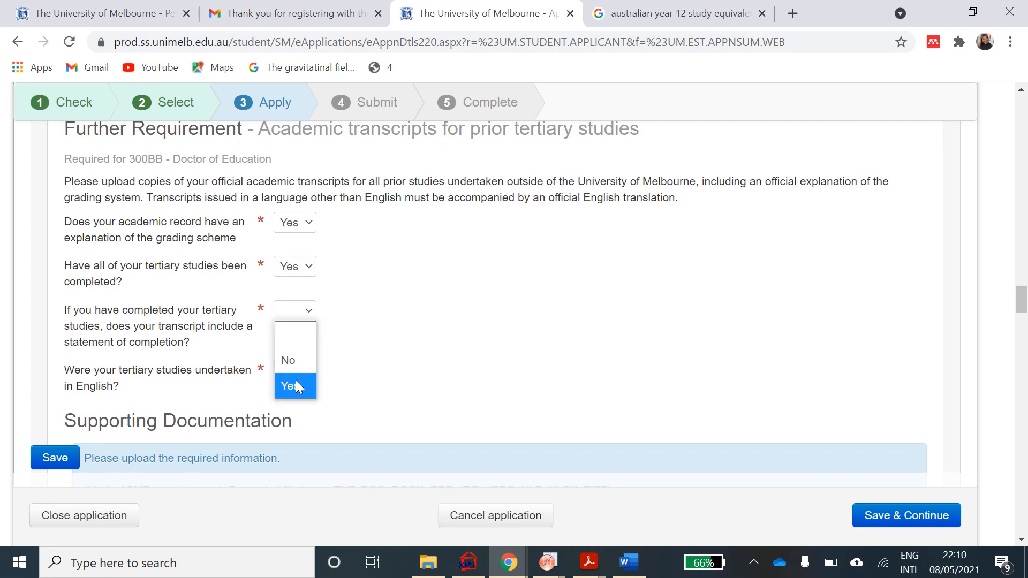
left_click(295, 387)
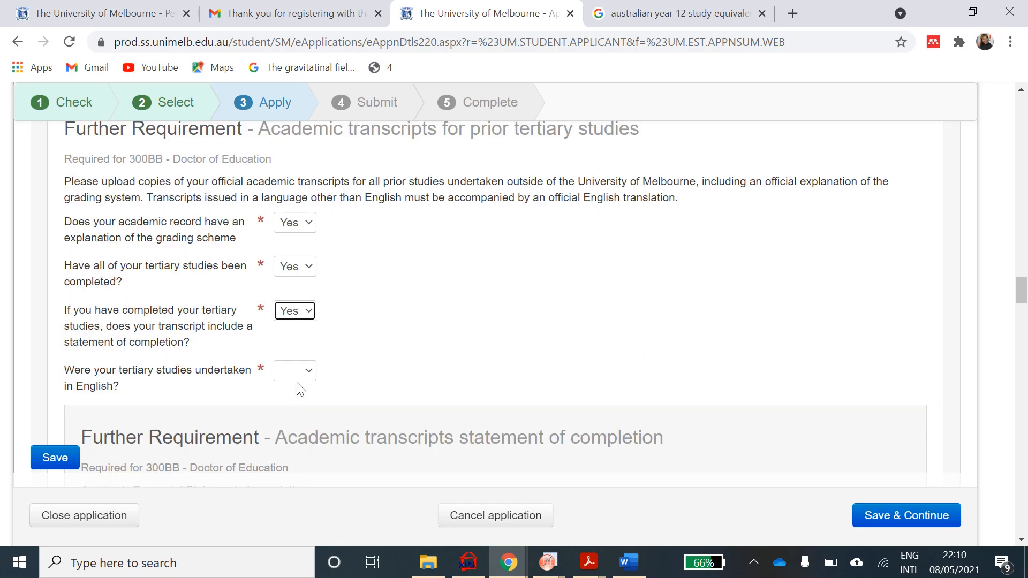
left_click(309, 371)
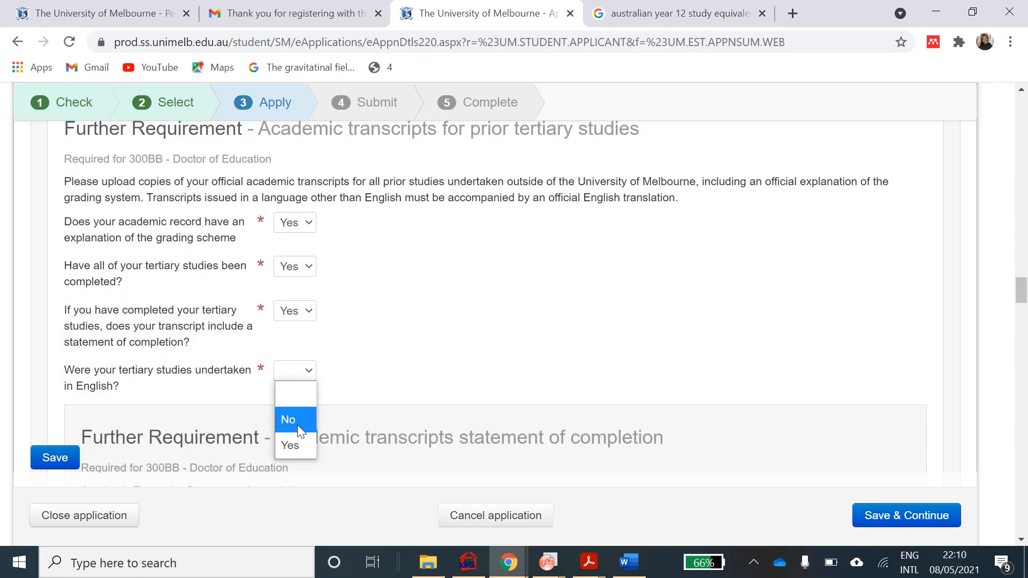
left_click(294, 446)
scroll(292, 442, "down", 2)
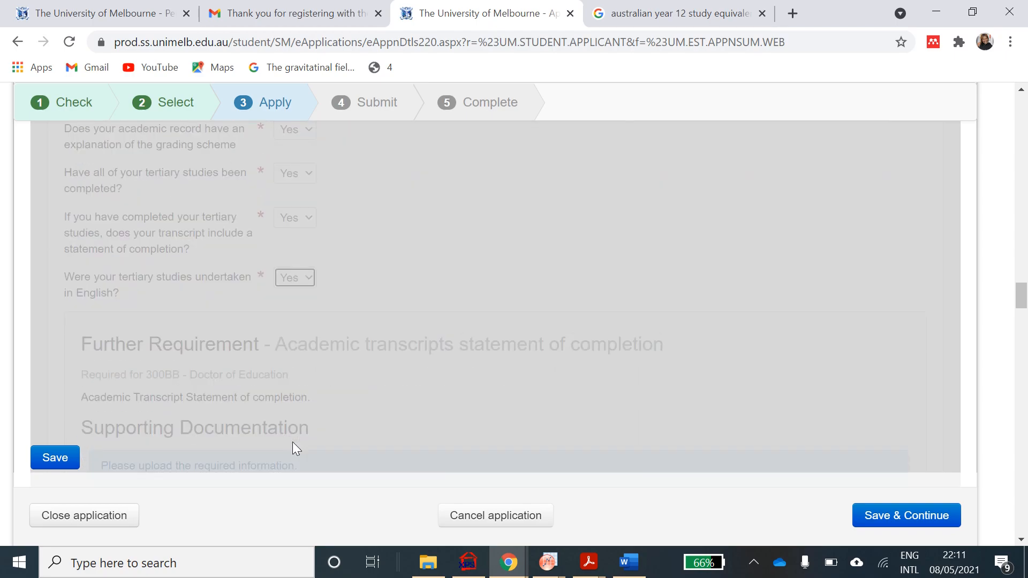
scroll(292, 442, "down", 1)
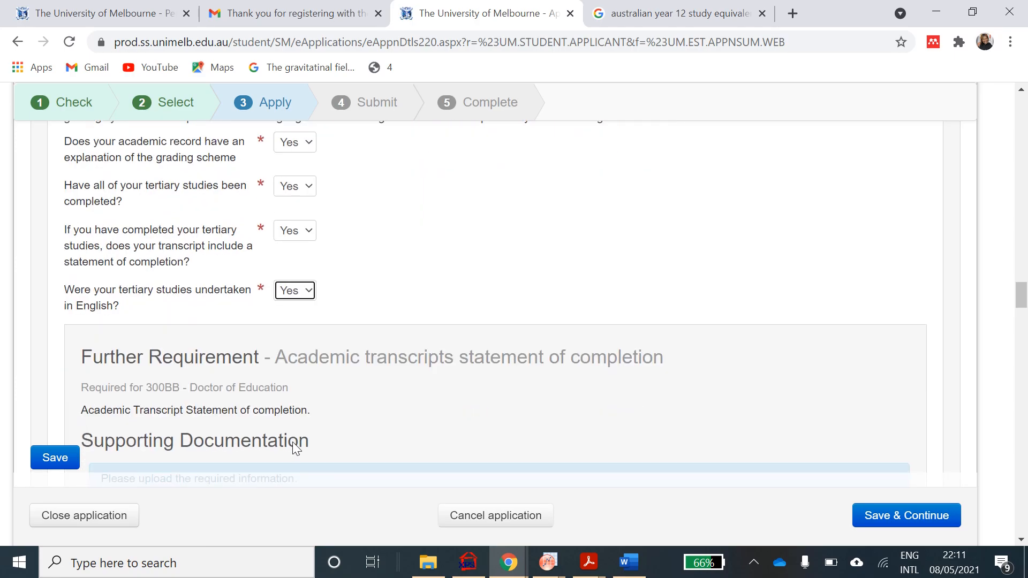
- Select the TRANSCRIPTS PDF from Desktop > ADMISSIONS as the completion-statement attachment
scroll(292, 442, "down", 5)
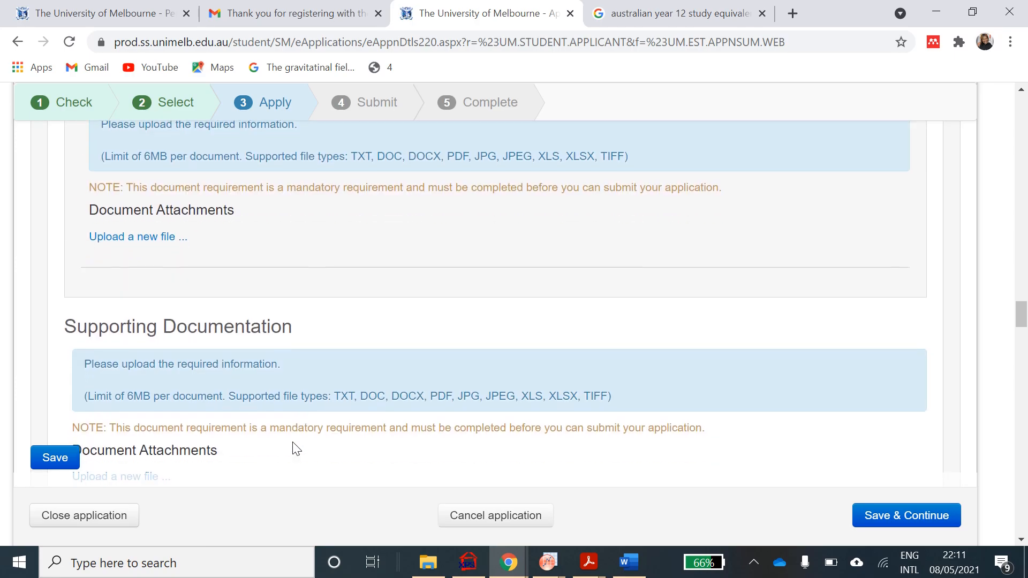
left_click(133, 239)
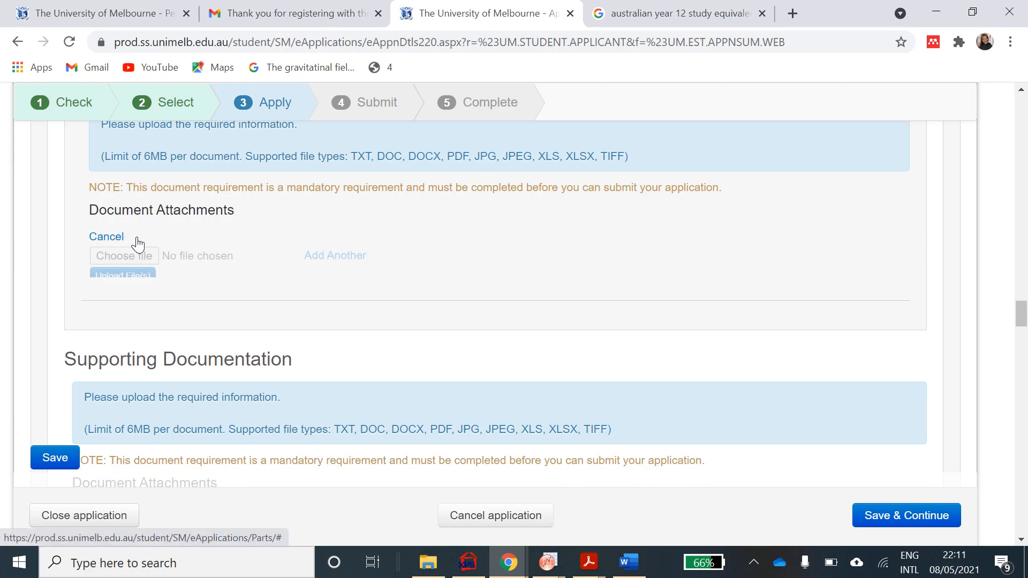
left_click(129, 256)
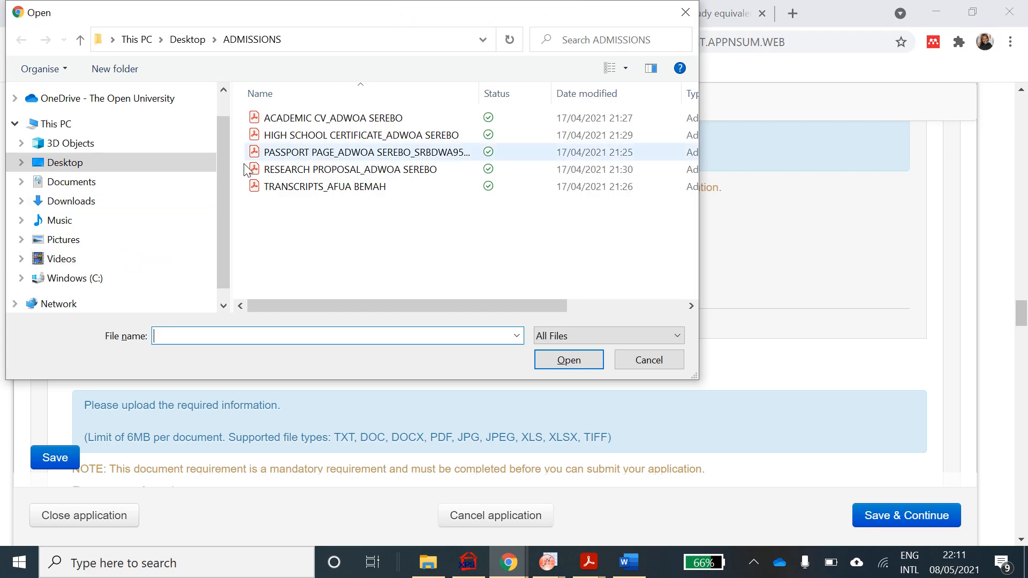
left_click(316, 188)
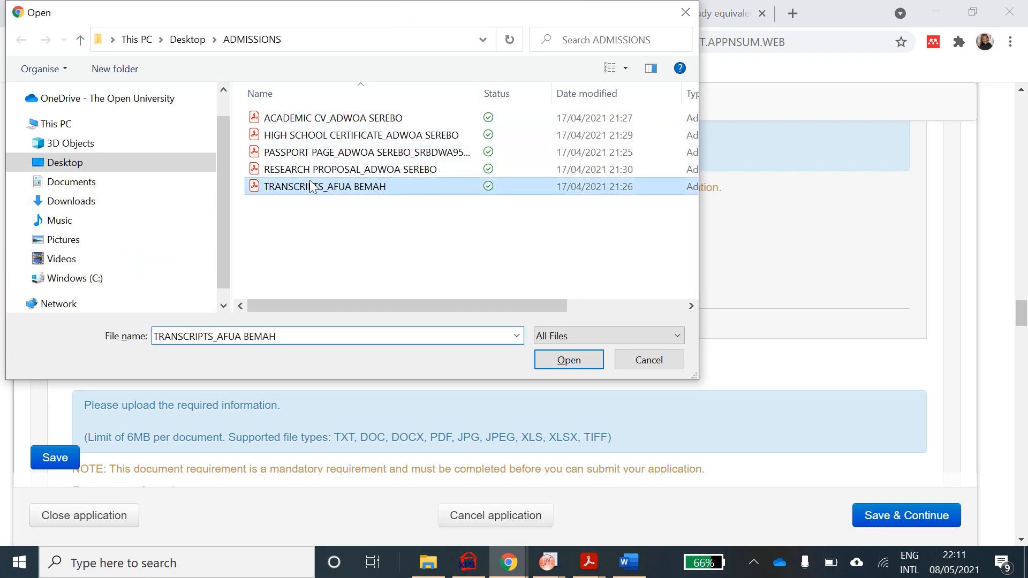
left_click(550, 362)
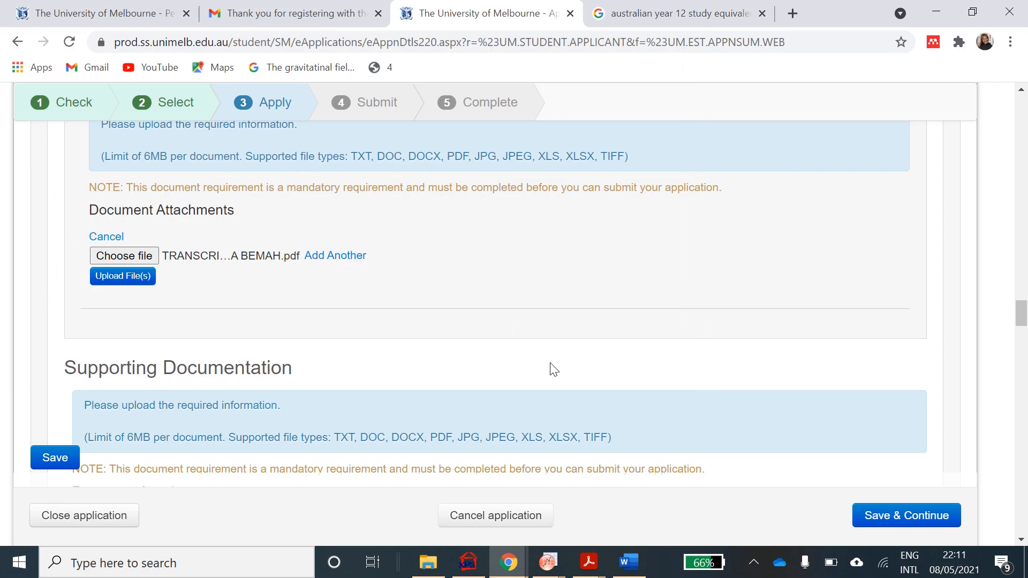
- Scroll through the page to confirm the transcripts PDF upload and review the Masters and English requirements
scroll(553, 369, "down", 2)
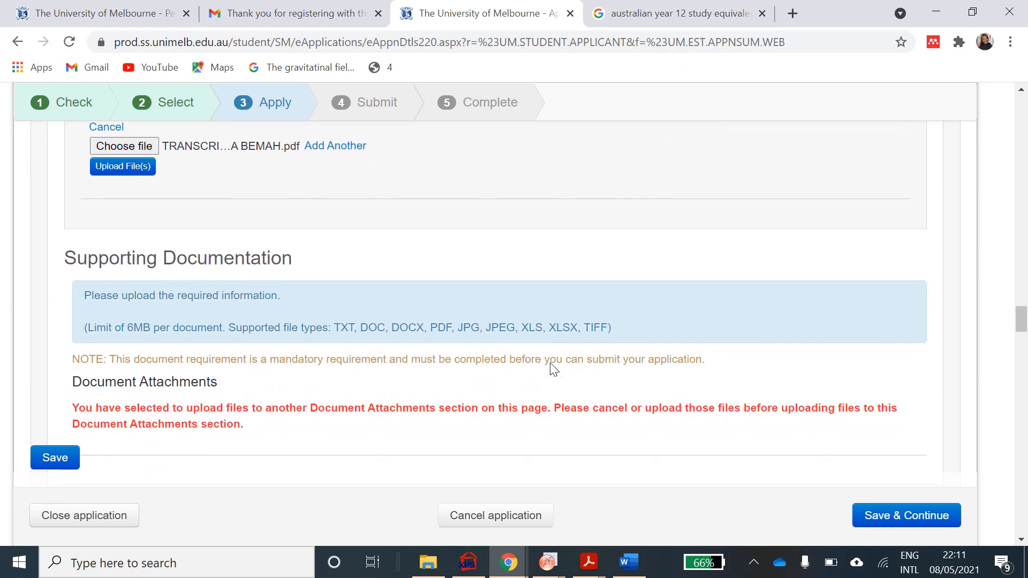
scroll(553, 368, "down", 2)
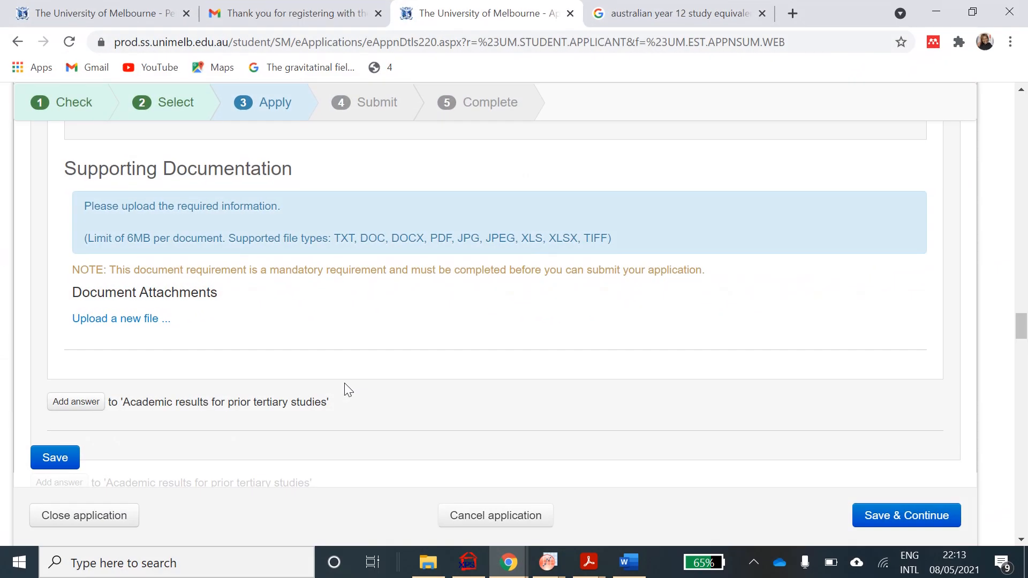
scroll(345, 384, "up", 2)
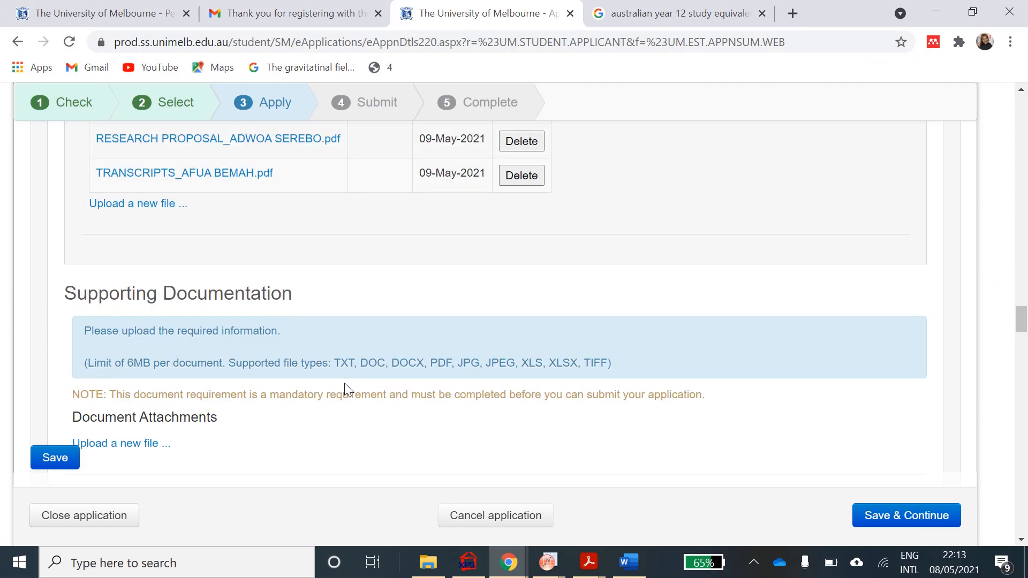
scroll(345, 384, "down", 1)
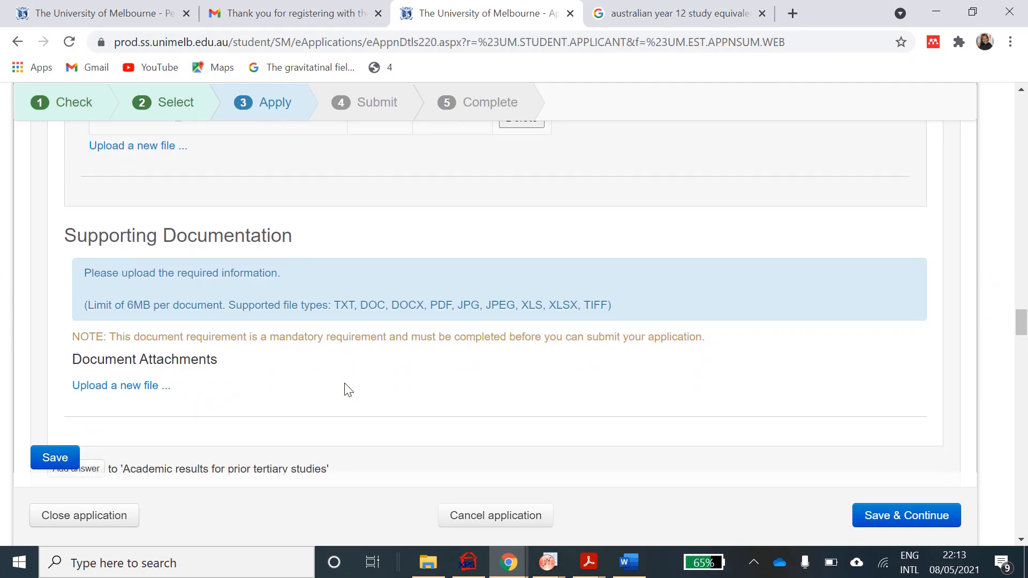
scroll(344, 384, "up", 2)
scroll(345, 383, "down", 3)
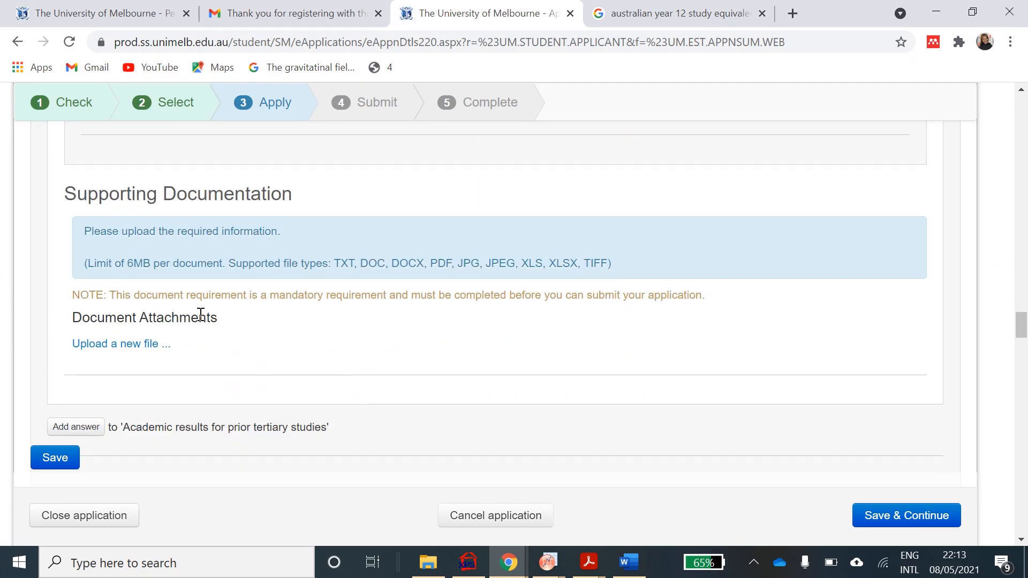
scroll(225, 381, "down", 2)
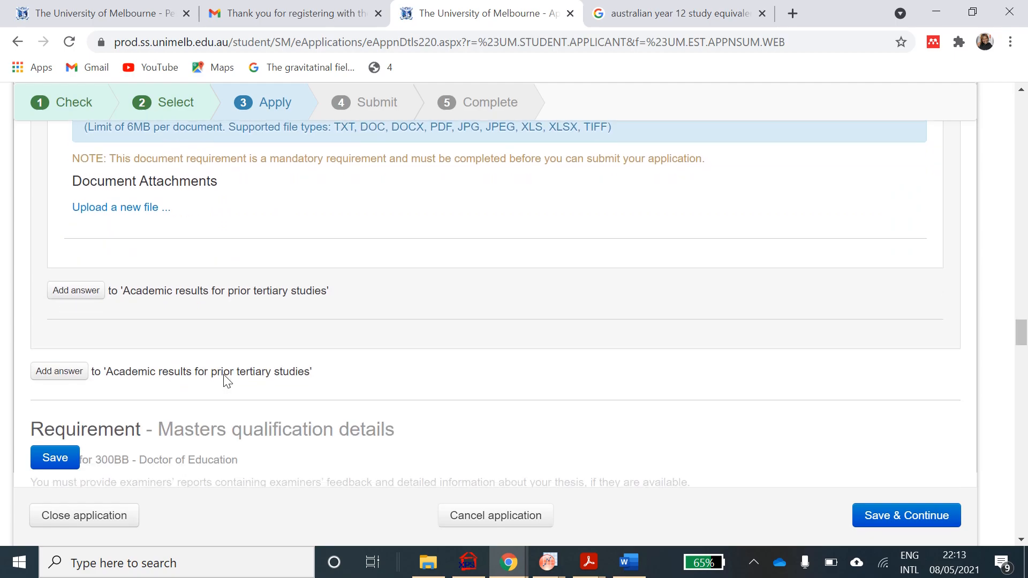
scroll(228, 381, "up", 1)
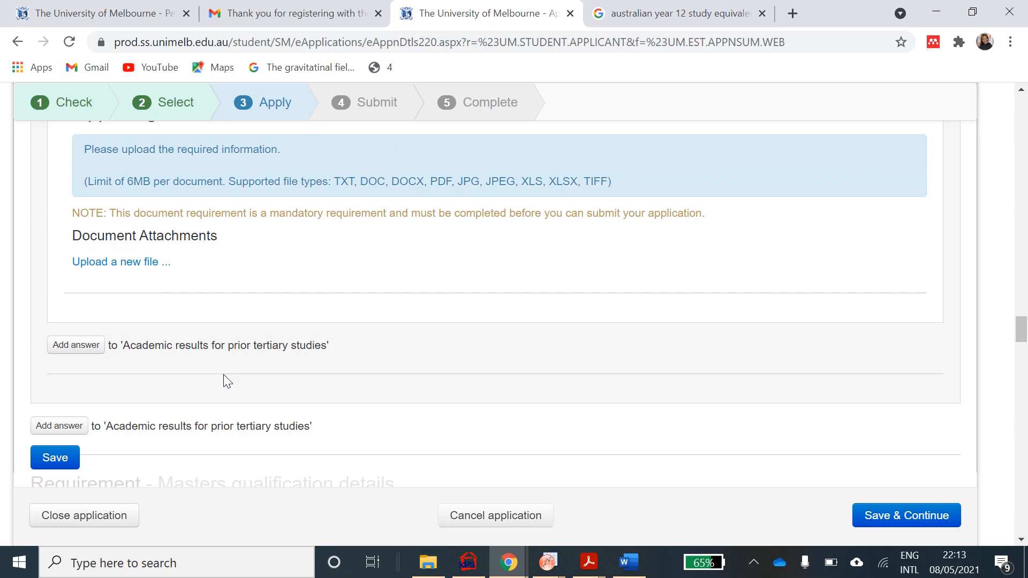
scroll(225, 378, "up", 1)
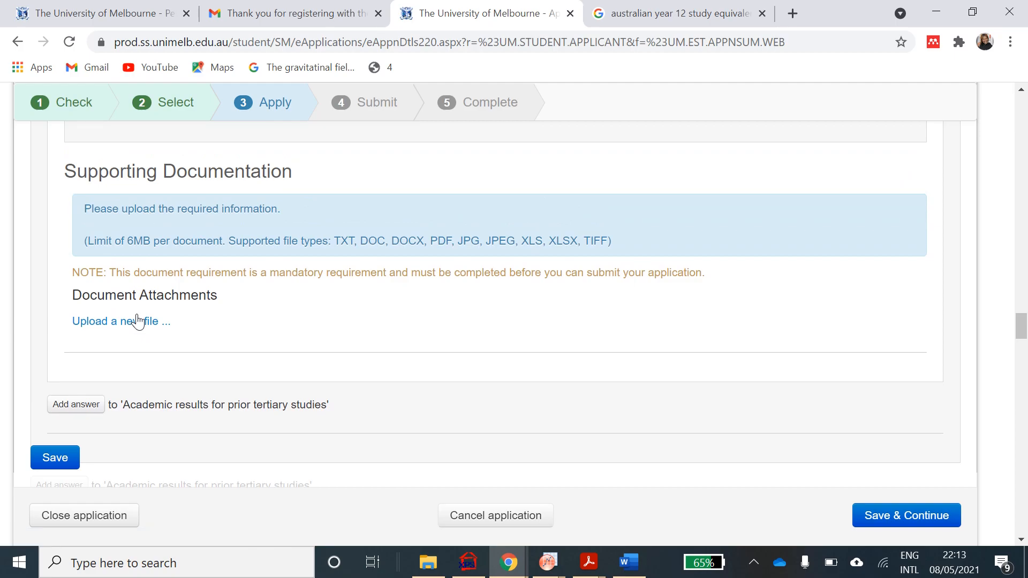
scroll(137, 321, "down", 6)
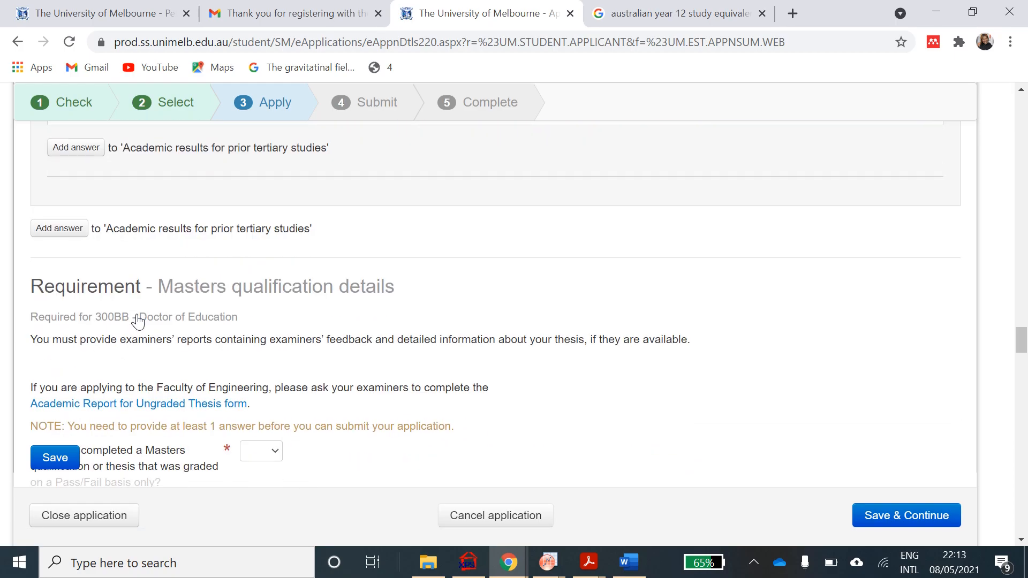
scroll(137, 321, "down", 2)
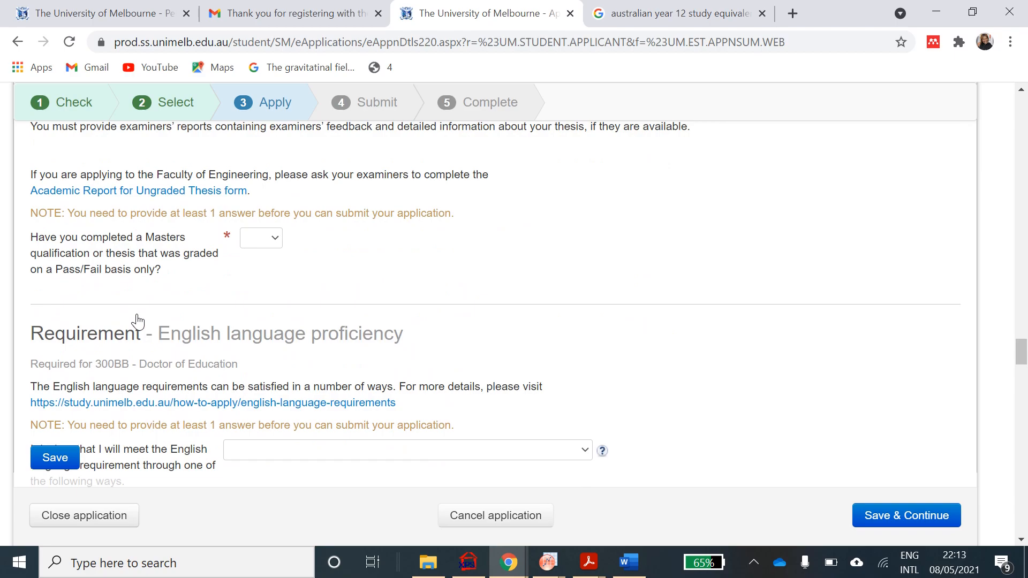
scroll(138, 321, "up", 8)
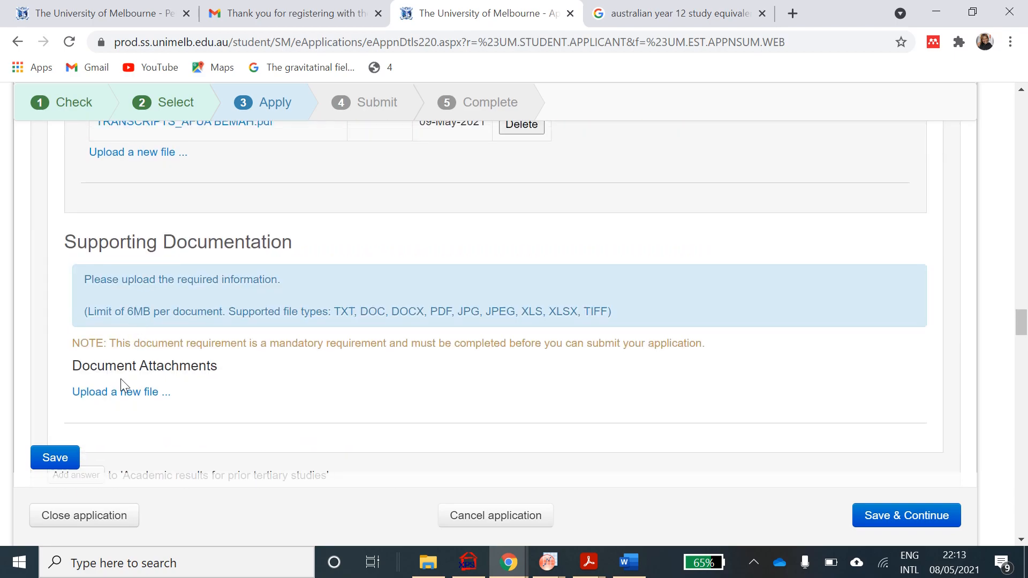
- Attach the high school certificate PDF under Supporting Documentation and upload it
left_click(124, 394)
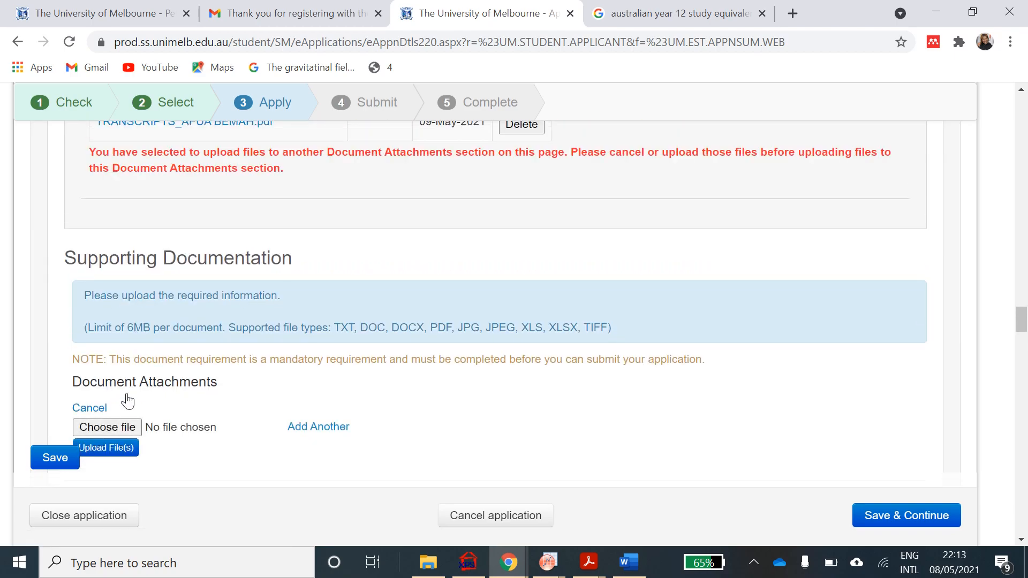
left_click(105, 427)
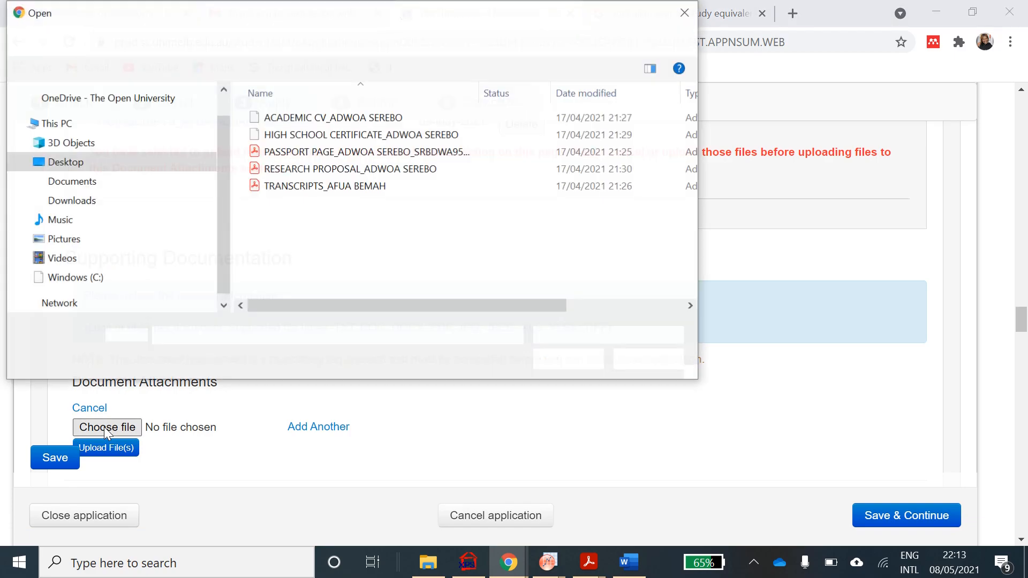
left_click(380, 137)
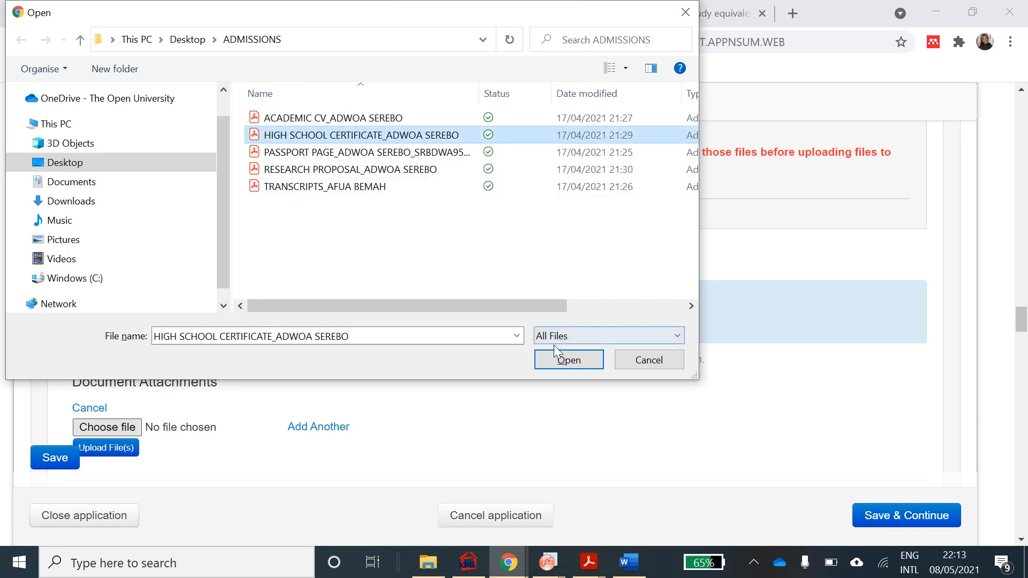
left_click(548, 361)
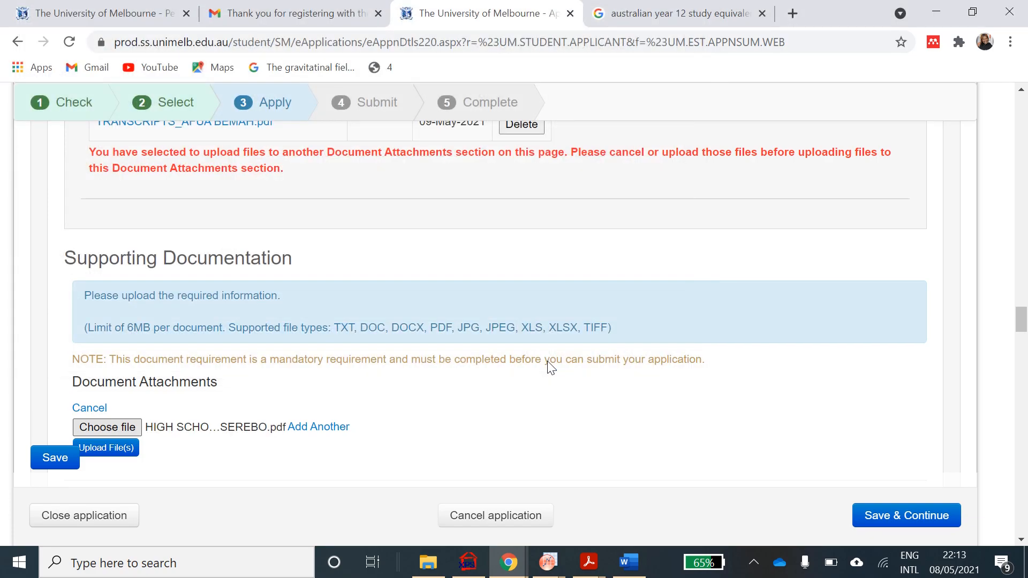
scroll(356, 448, "down", 2)
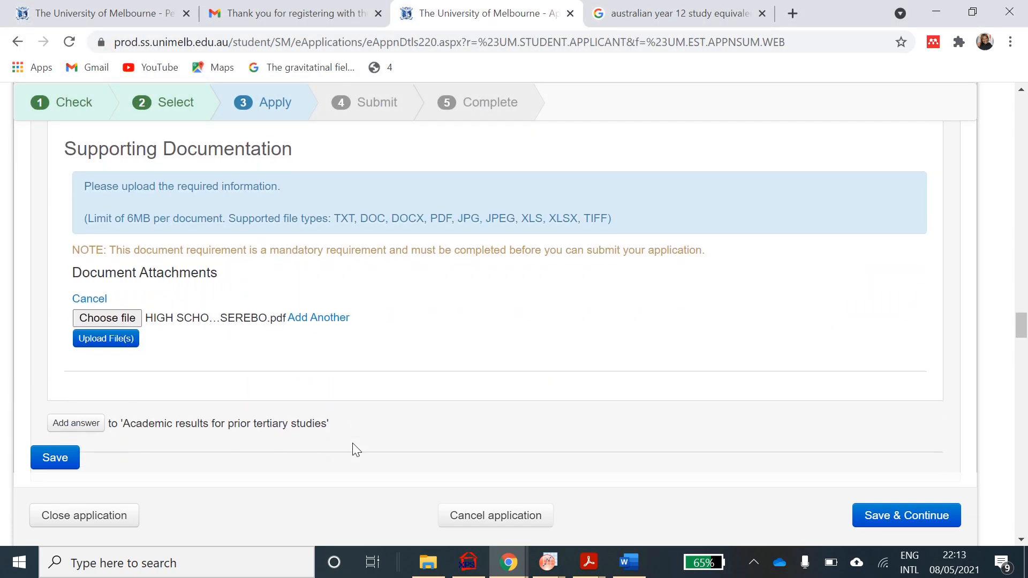
left_click(106, 342)
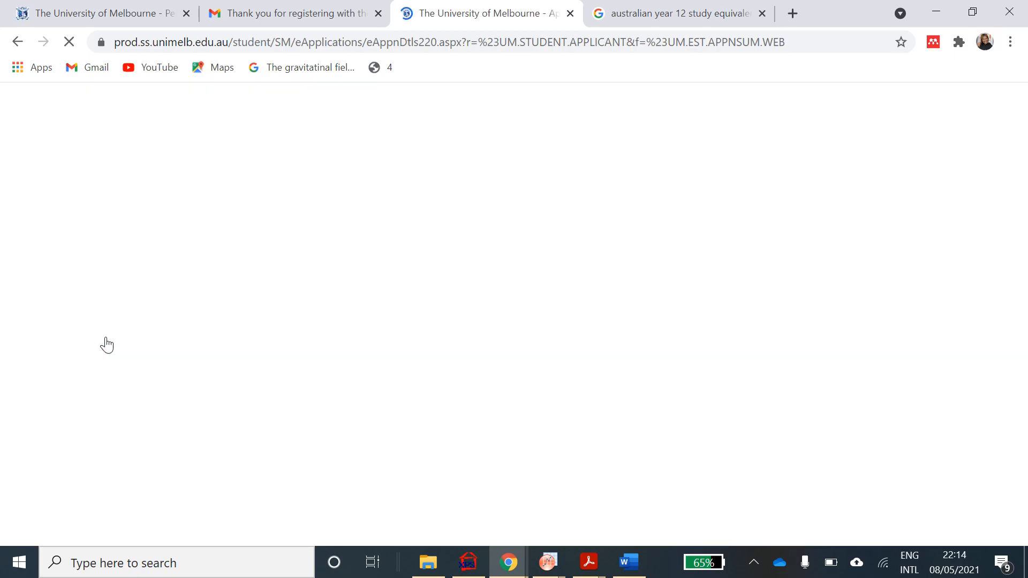
- Scroll to verify the high school certificate is listed, then down to Masters qualification details
scroll(107, 345, "down", 15)
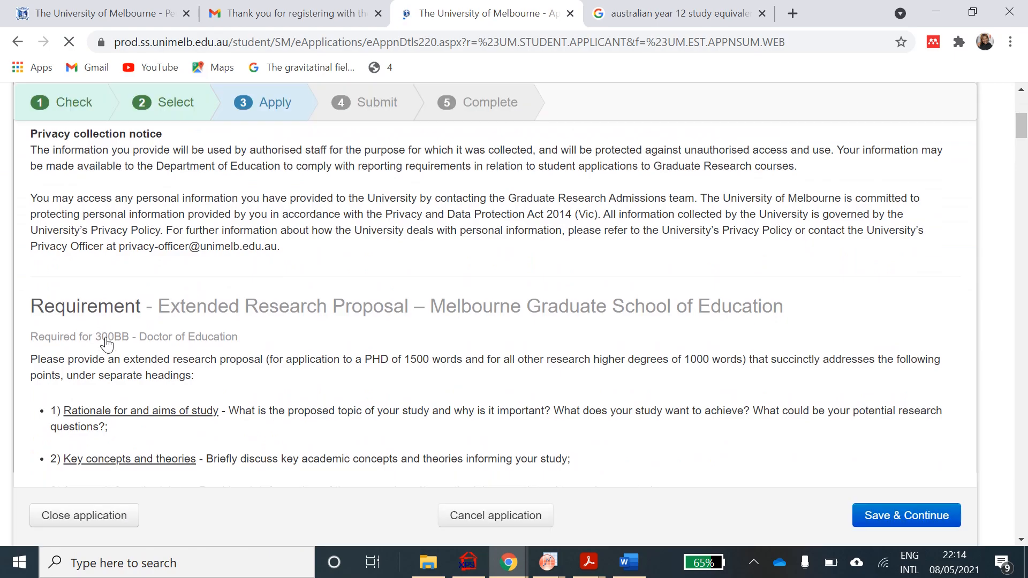
scroll(106, 345, "up", 5)
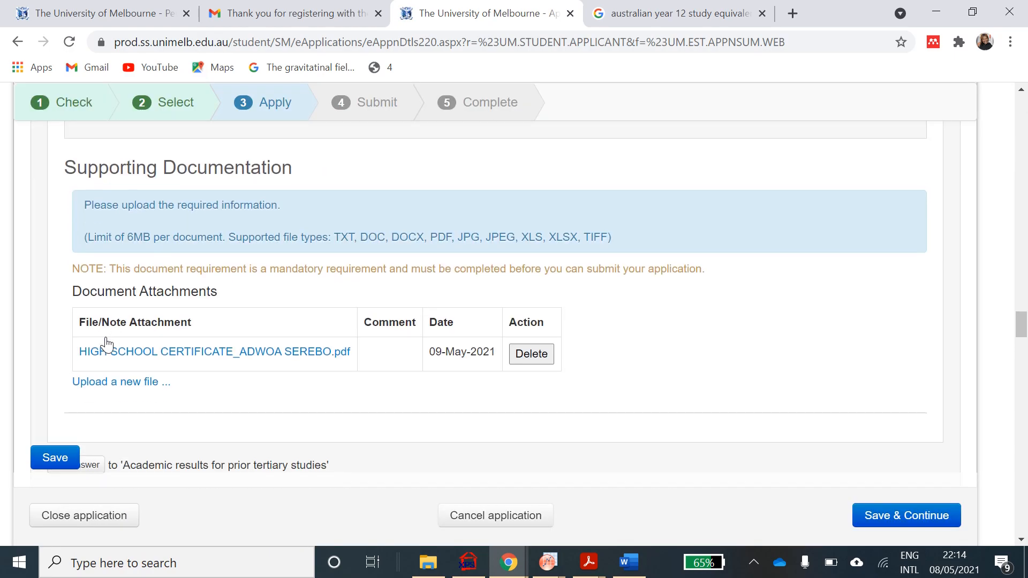
scroll(308, 346, "up", 2)
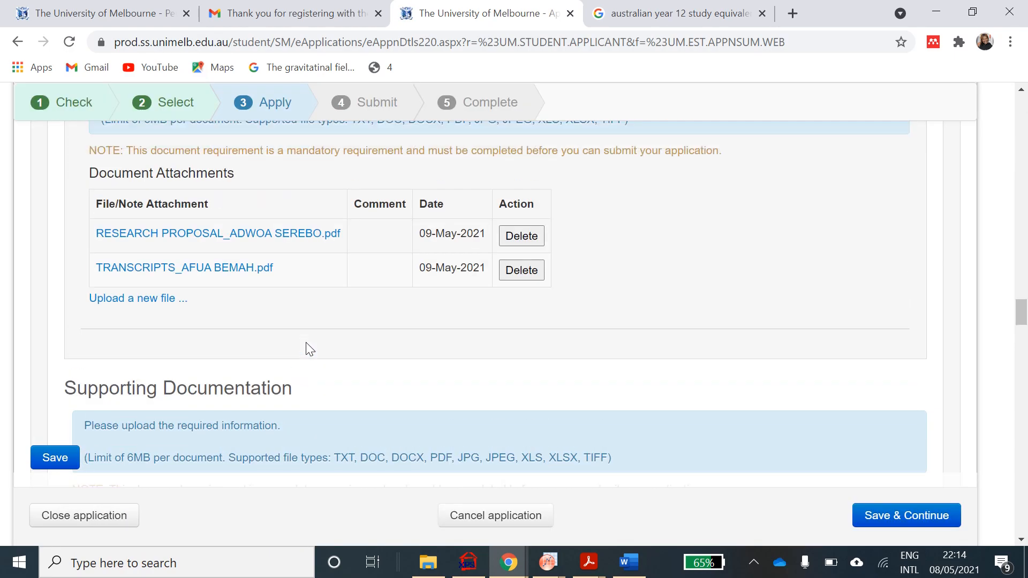
scroll(307, 347, "down", 6)
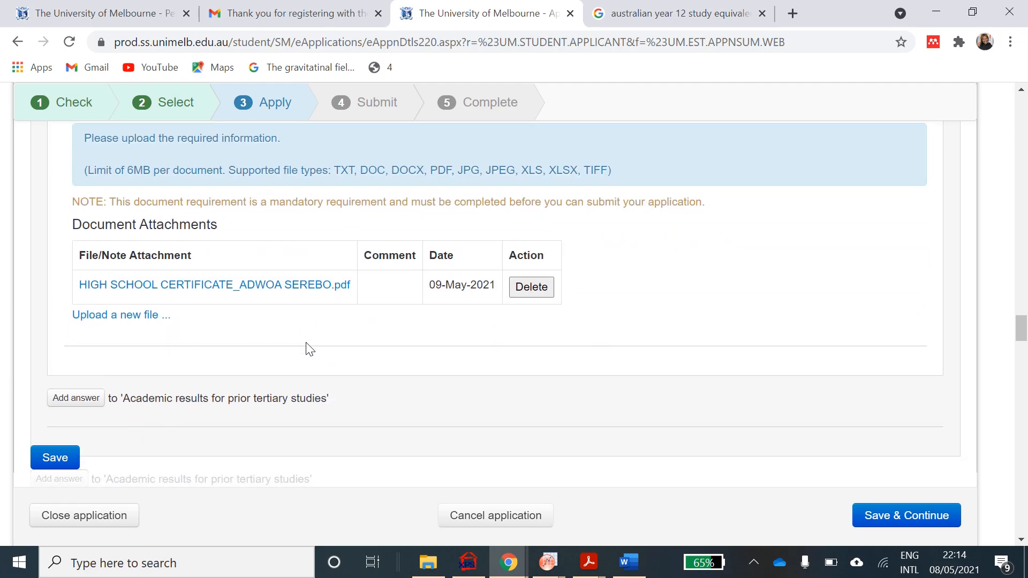
scroll(306, 343, "down", 4)
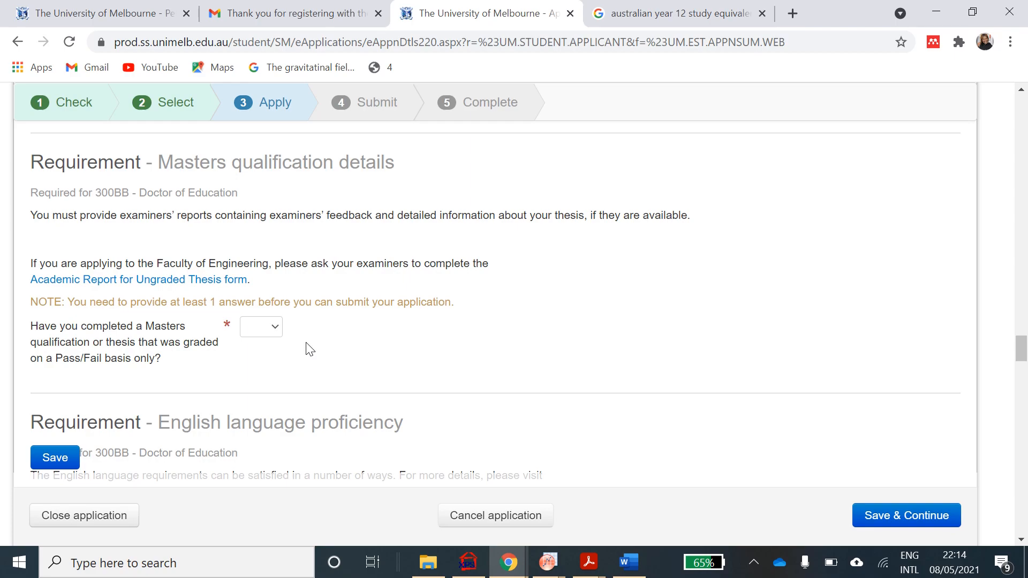
- Answer Yes to having completed a pass/fail-graded Masters qualification
left_click(274, 327)
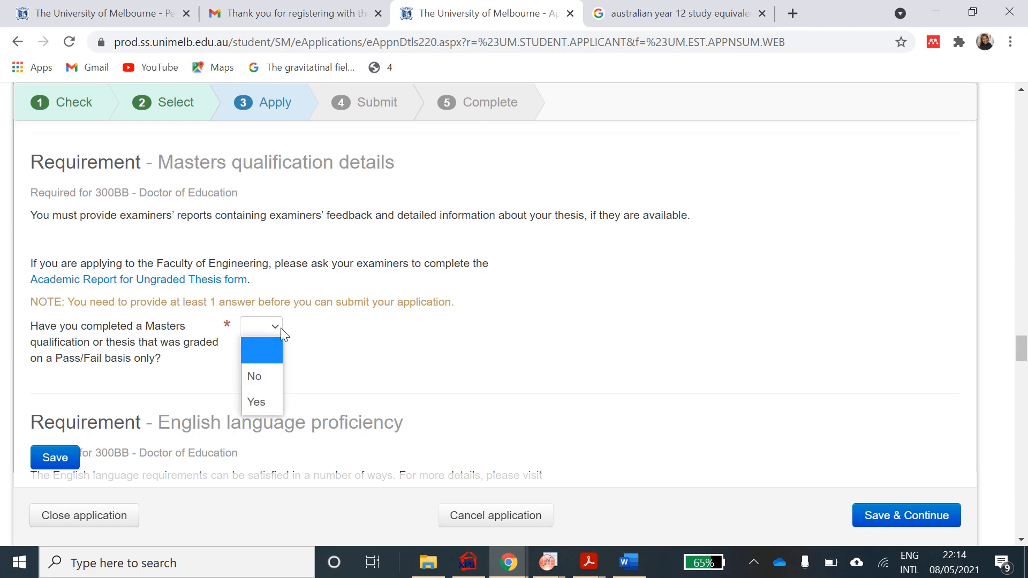
left_click(254, 402)
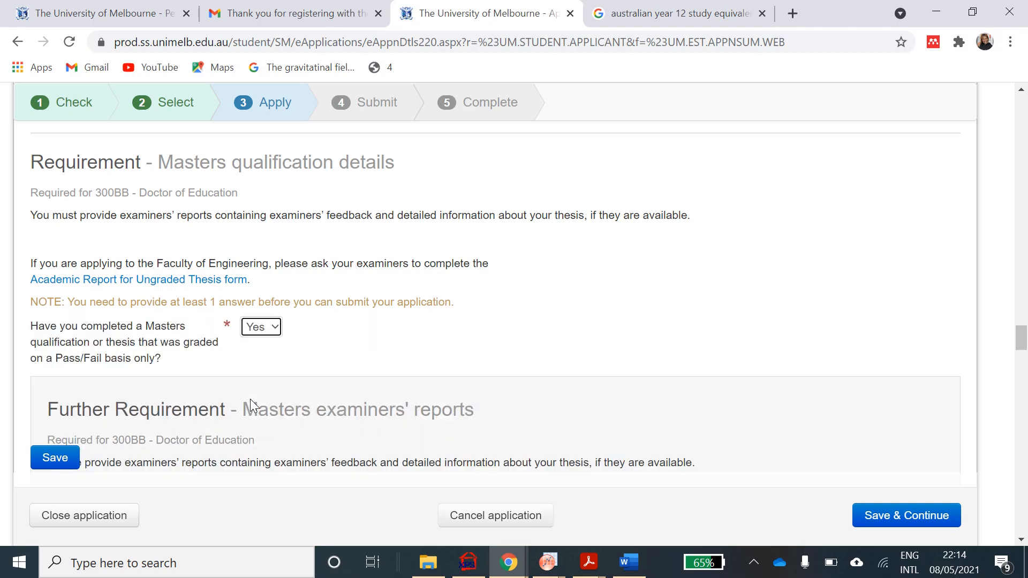
scroll(249, 400, "down", 4)
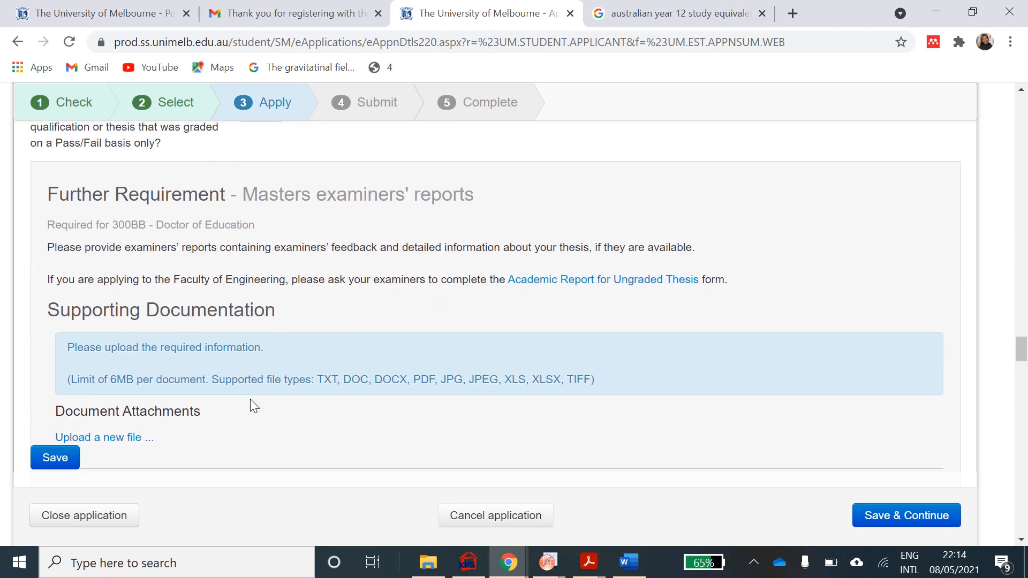
- Attach the transcripts PDF for the Masters examiners' reports requirement and upload it
scroll(249, 402, "down", 2)
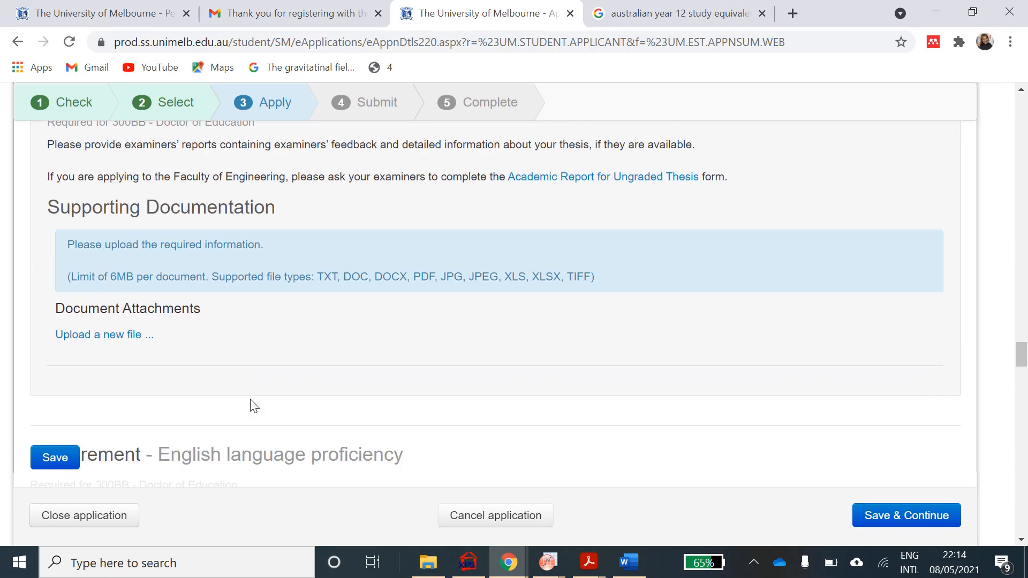
left_click(111, 337)
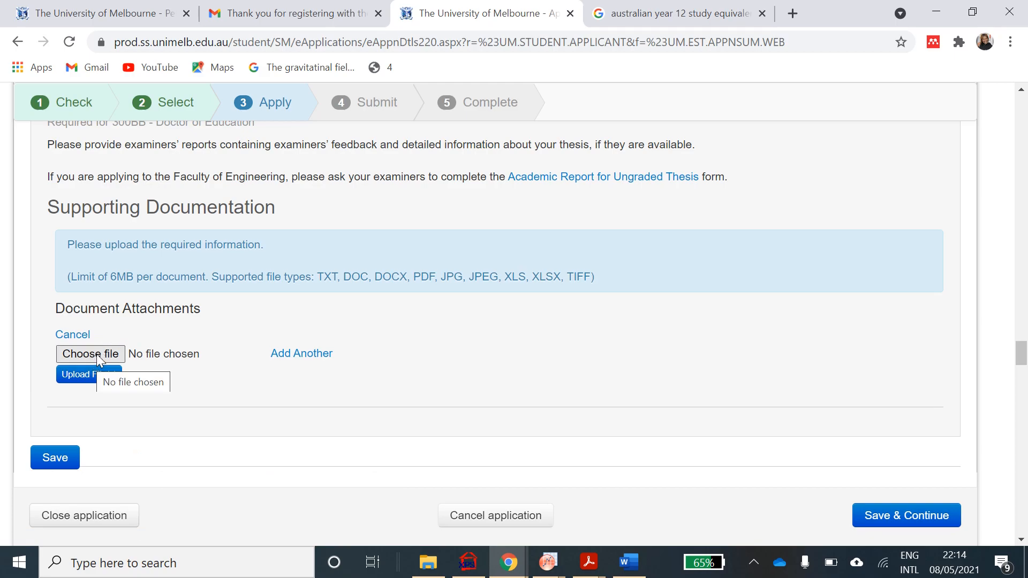
left_click(97, 354)
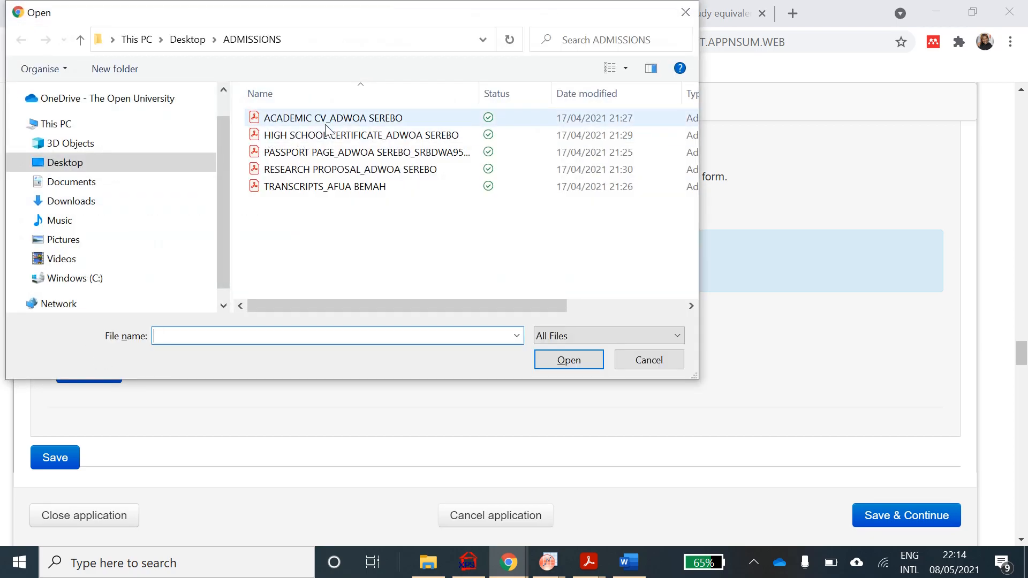
left_click(301, 188)
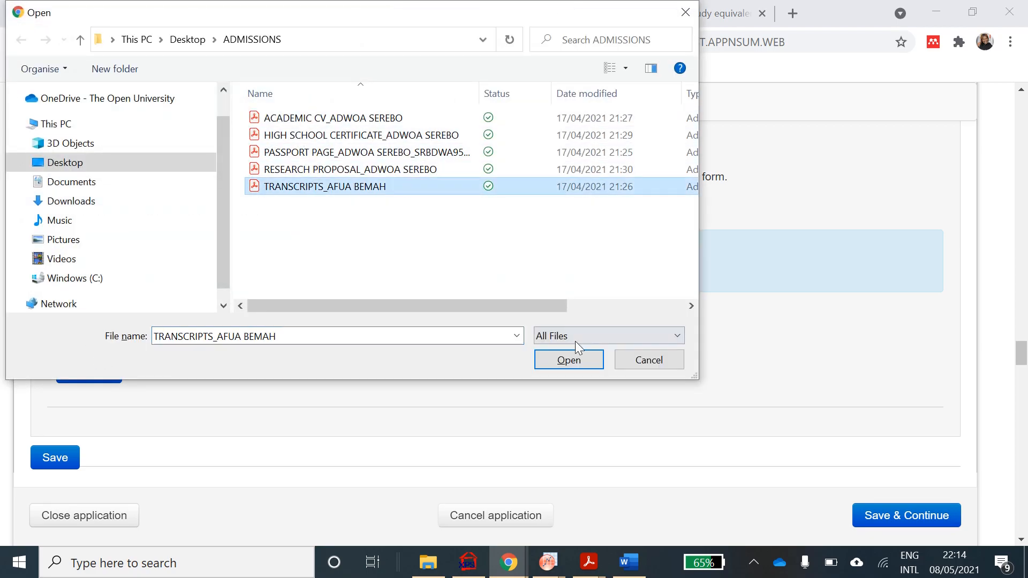
left_click(560, 357)
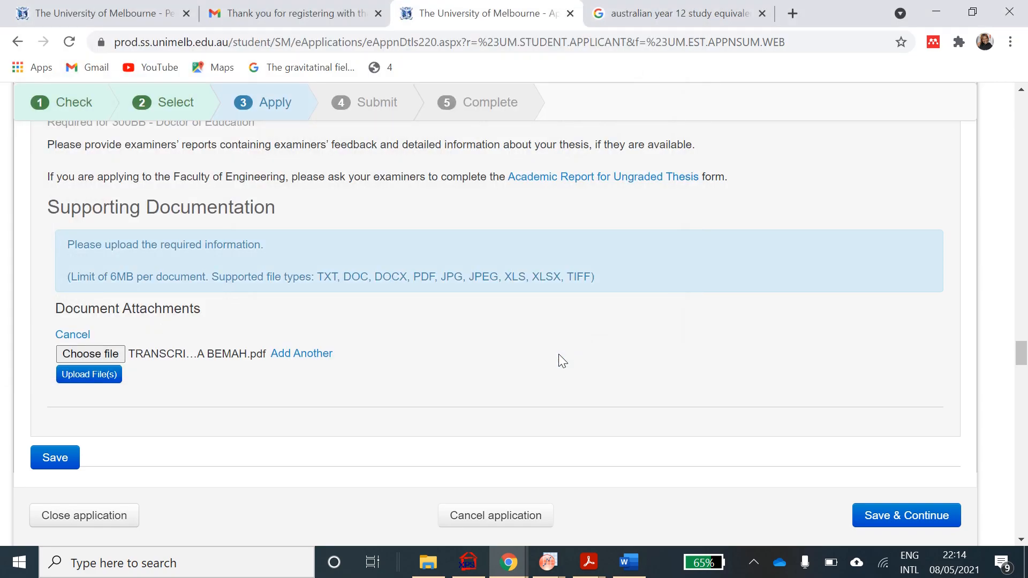
scroll(558, 355, "down", 5)
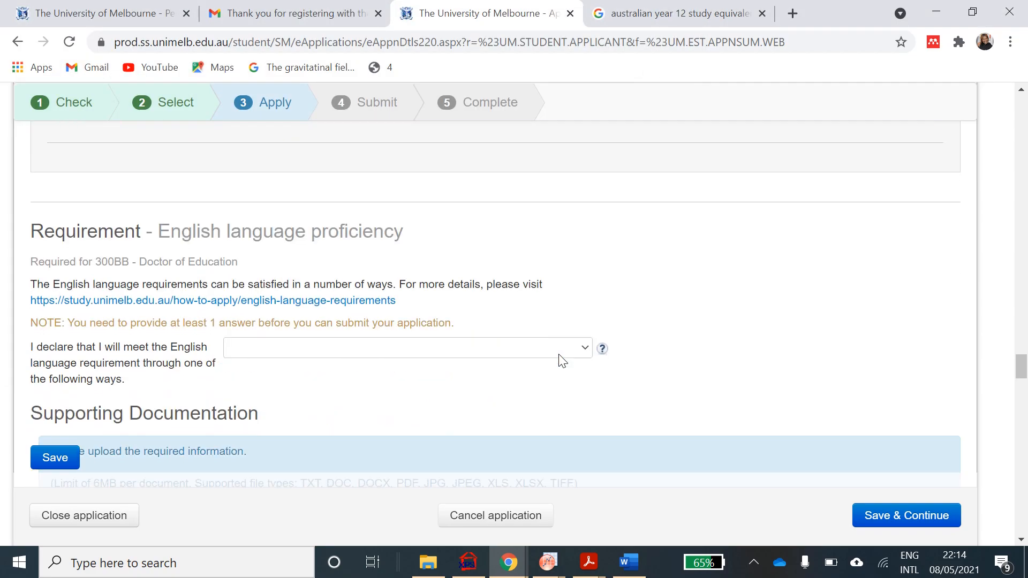
scroll(560, 358, "up", 3)
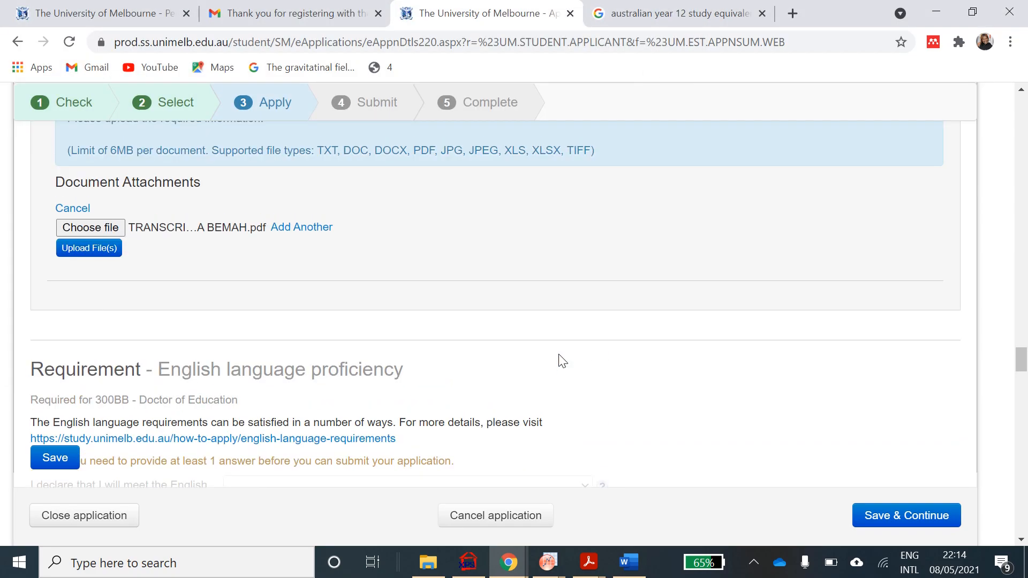
left_click(105, 249)
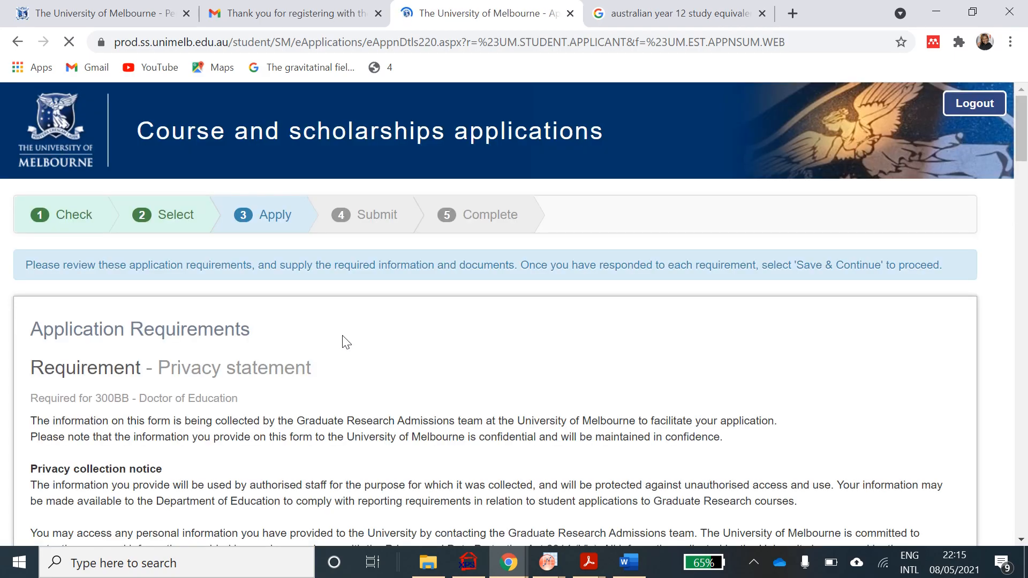
- Scroll to the English language proficiency requirement and expand its declaration dropdown options
scroll(345, 342, "down", 10)
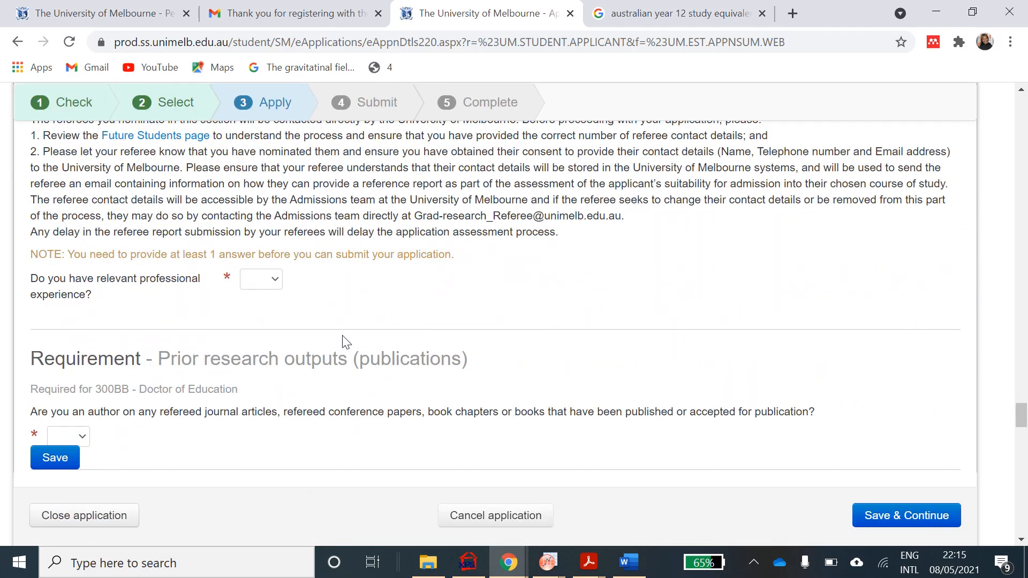
scroll(344, 338, "down", 6)
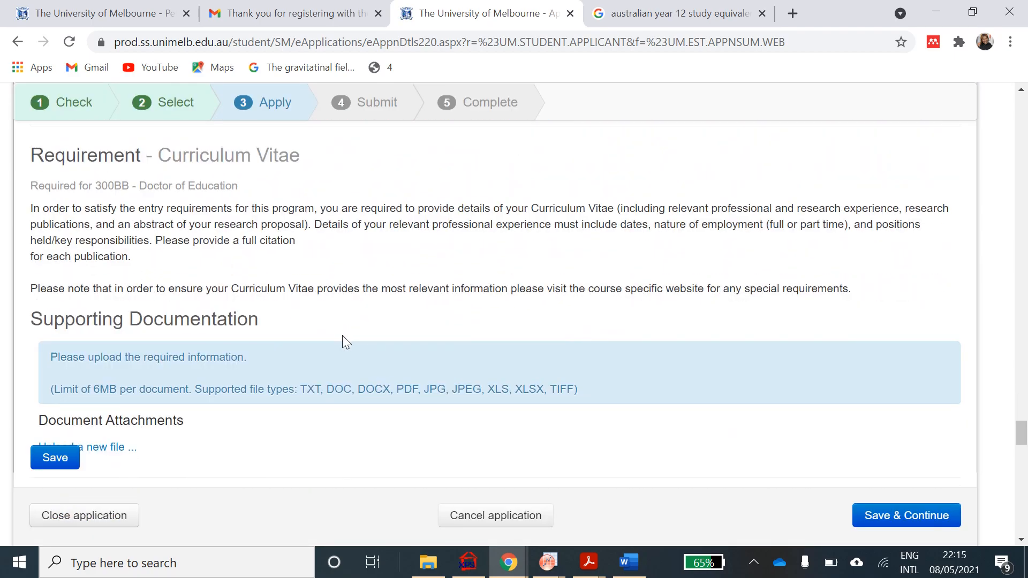
scroll(343, 341, "up", 3)
scroll(346, 343, "up", 3)
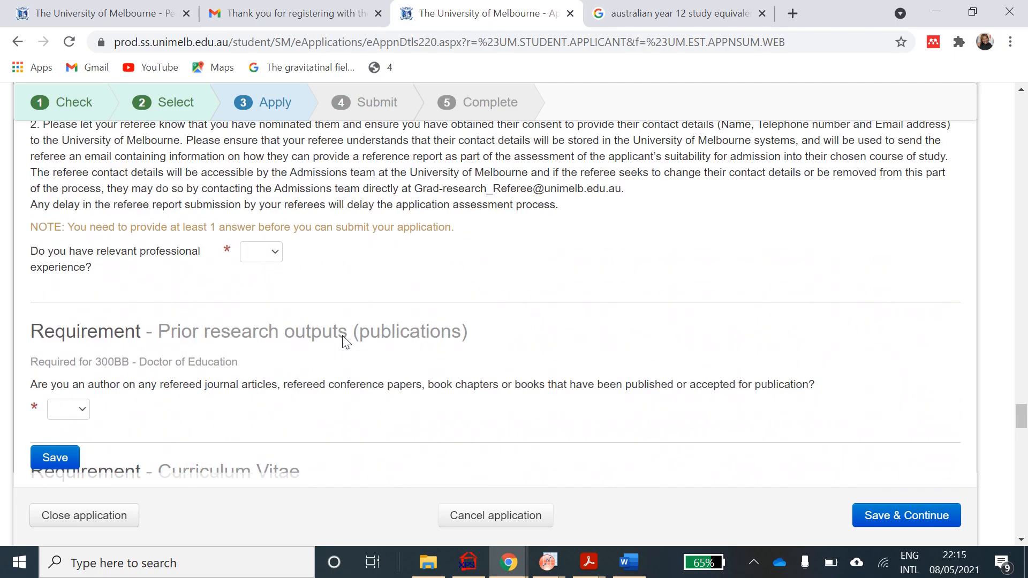
scroll(343, 340, "up", 10)
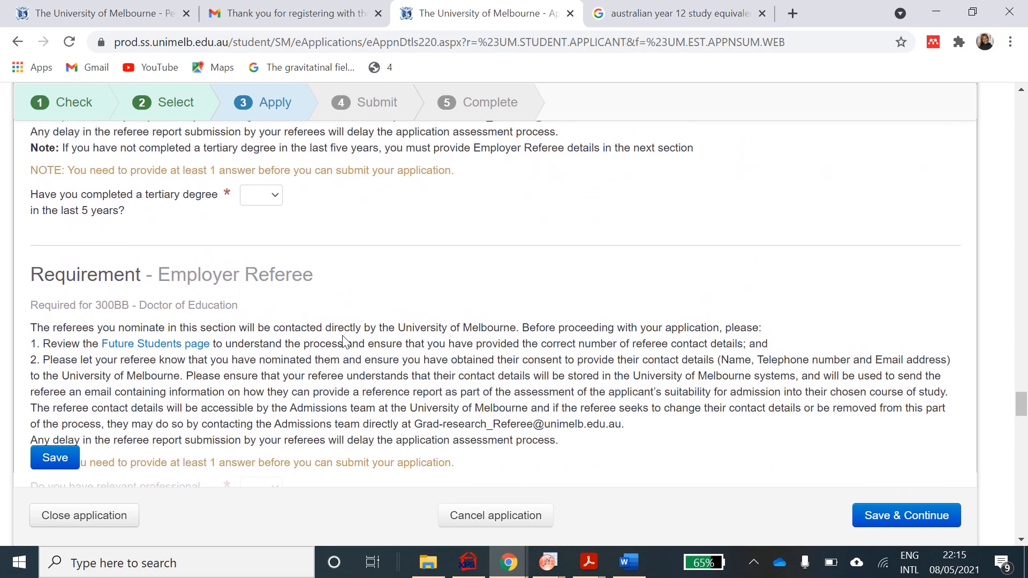
scroll(344, 341, "up", 5)
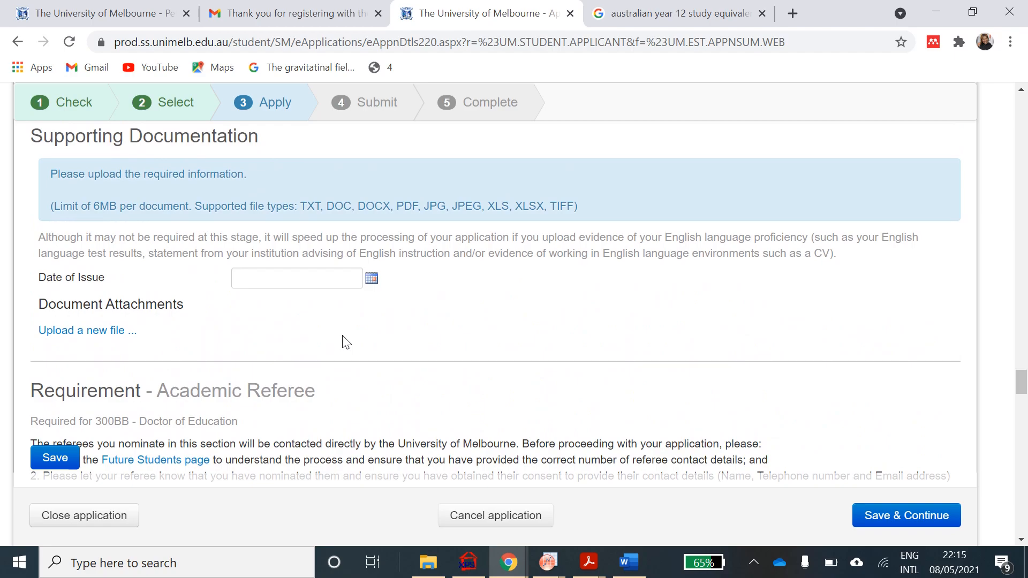
scroll(344, 341, "up", 3)
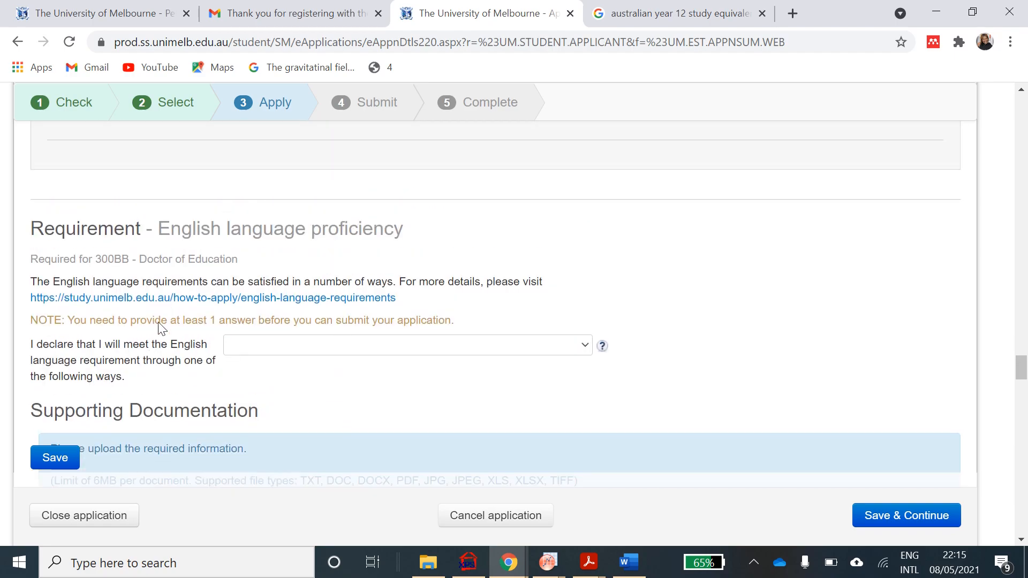
mouse_move(602, 346)
left_click(585, 350)
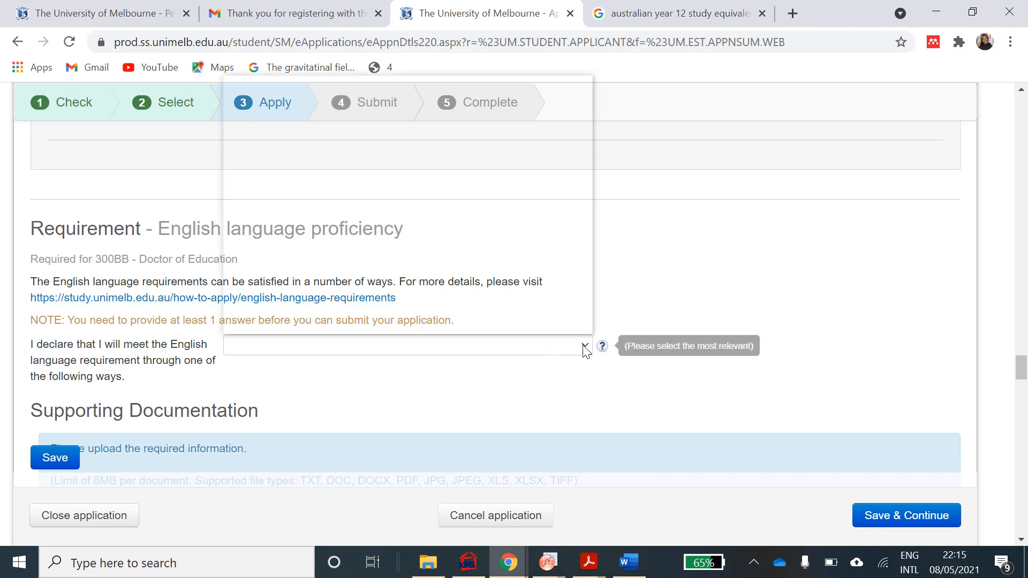
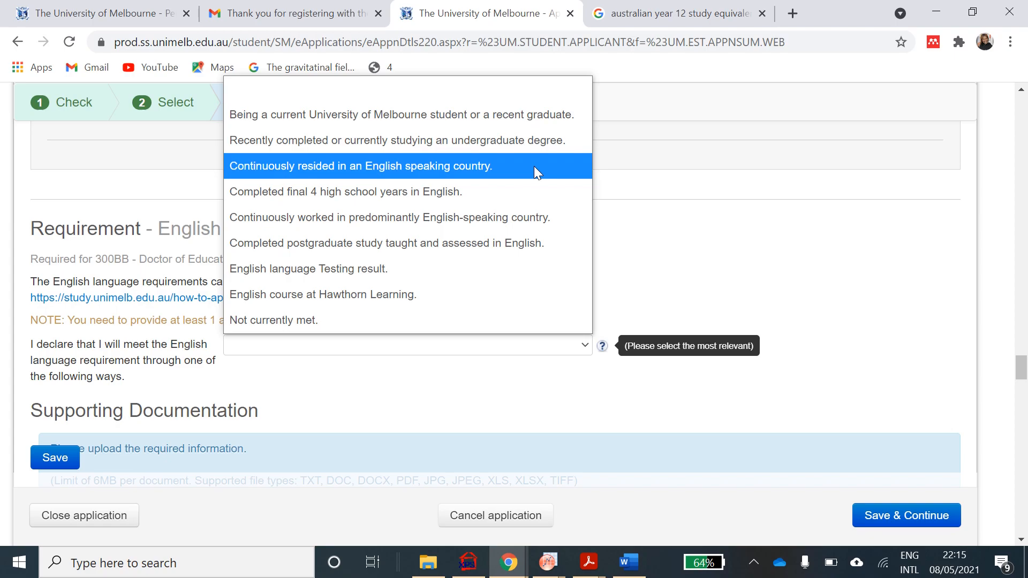
- Select 'Continuously resided in an English speaking country.' as the English proficiency declaration
left_click(535, 166)
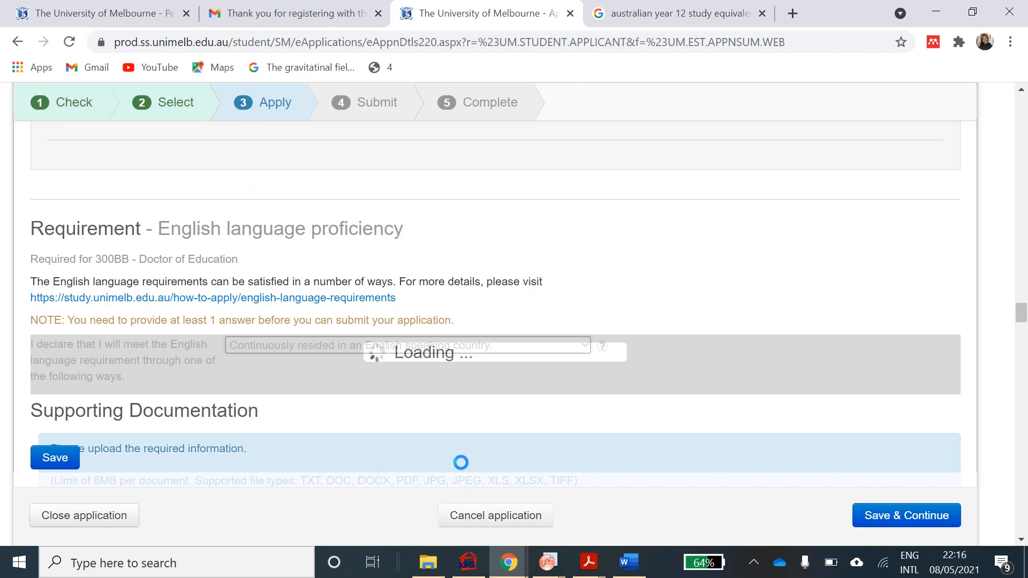
scroll(460, 462, "down", 4)
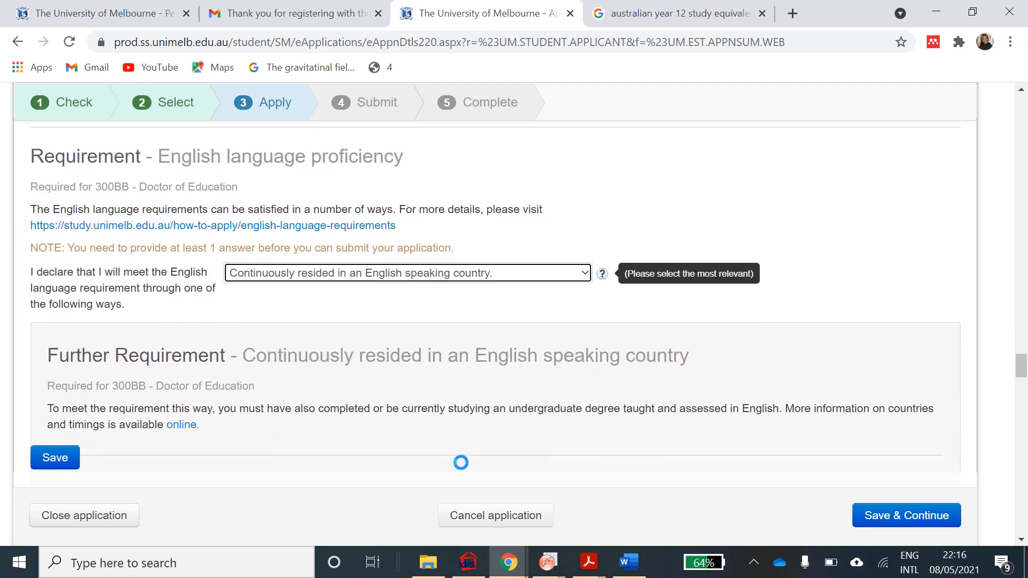
scroll(461, 462, "down", 2)
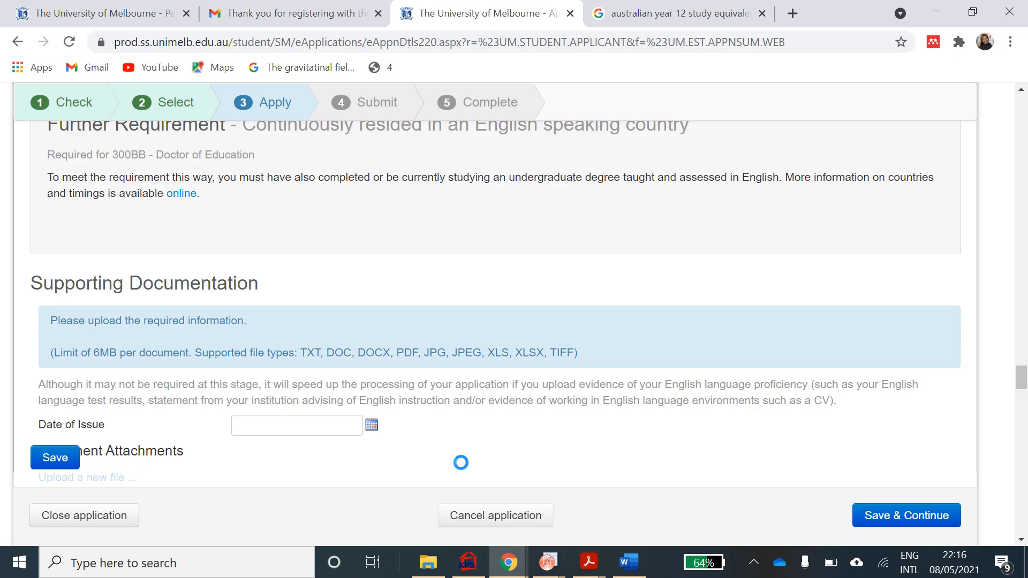
scroll(460, 462, "down", 1)
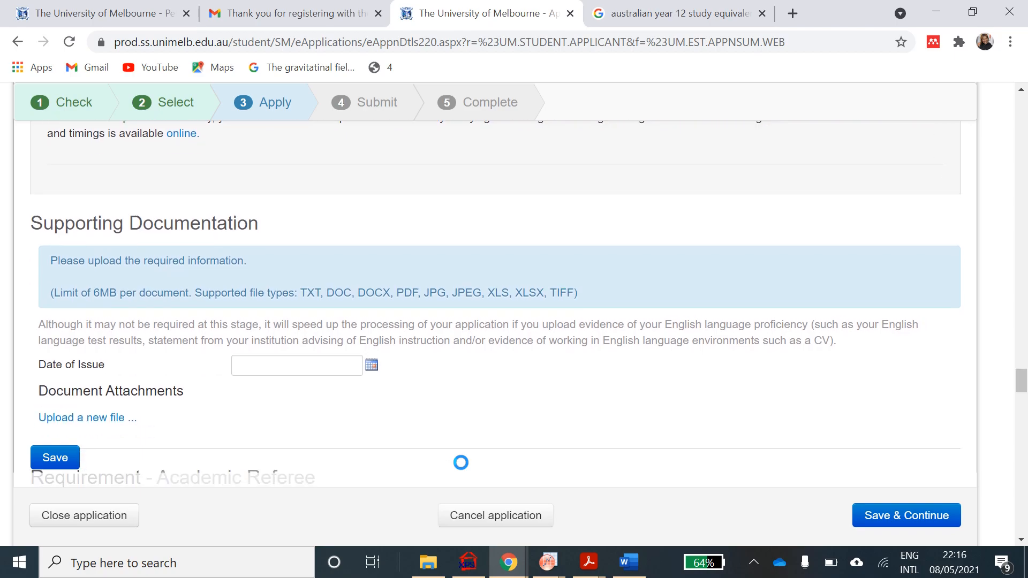
scroll(461, 462, "down", 1)
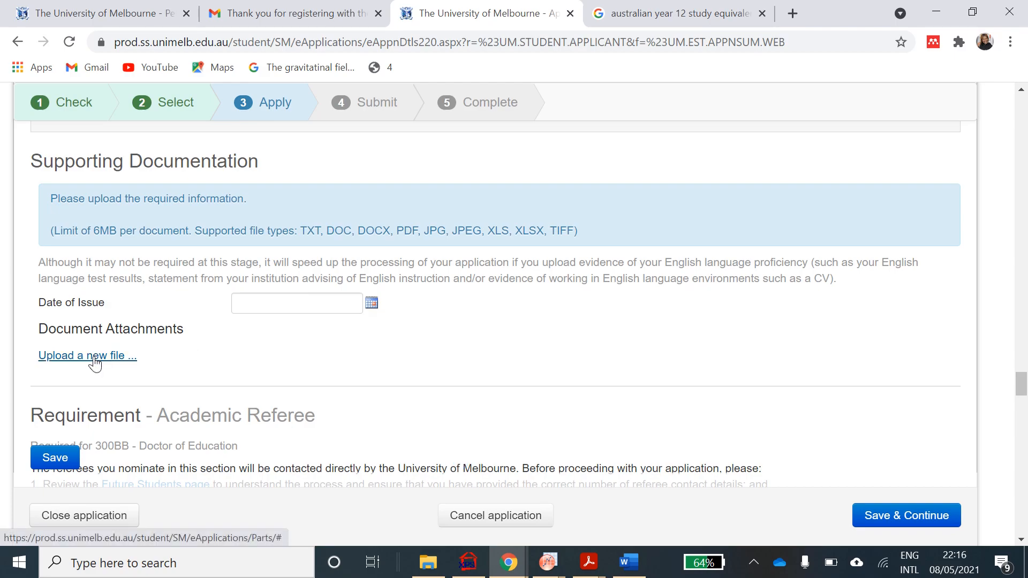
- Attach the high school certificate PDF under Supporting Documentation and upload it
left_click(95, 360)
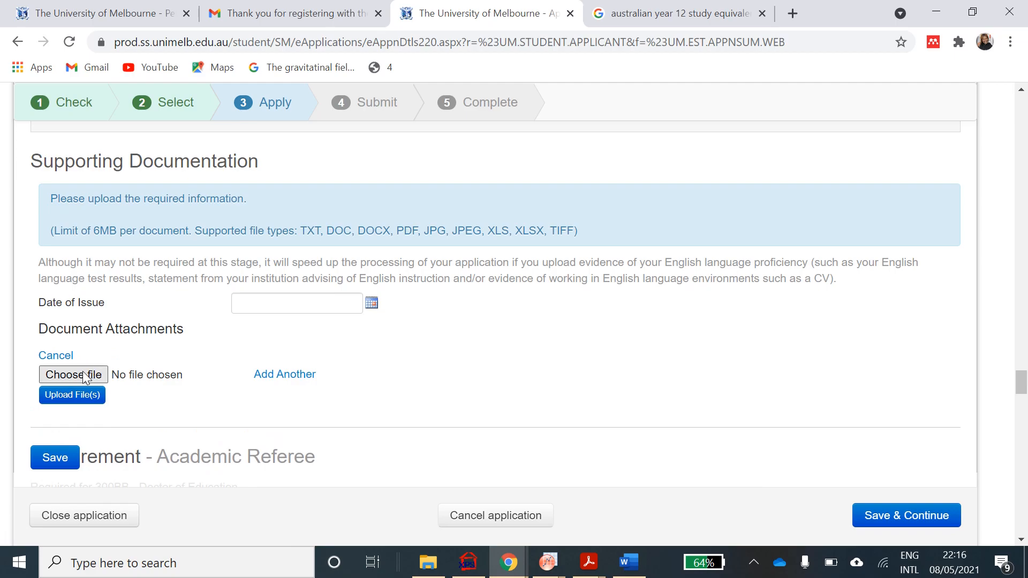
left_click(83, 375)
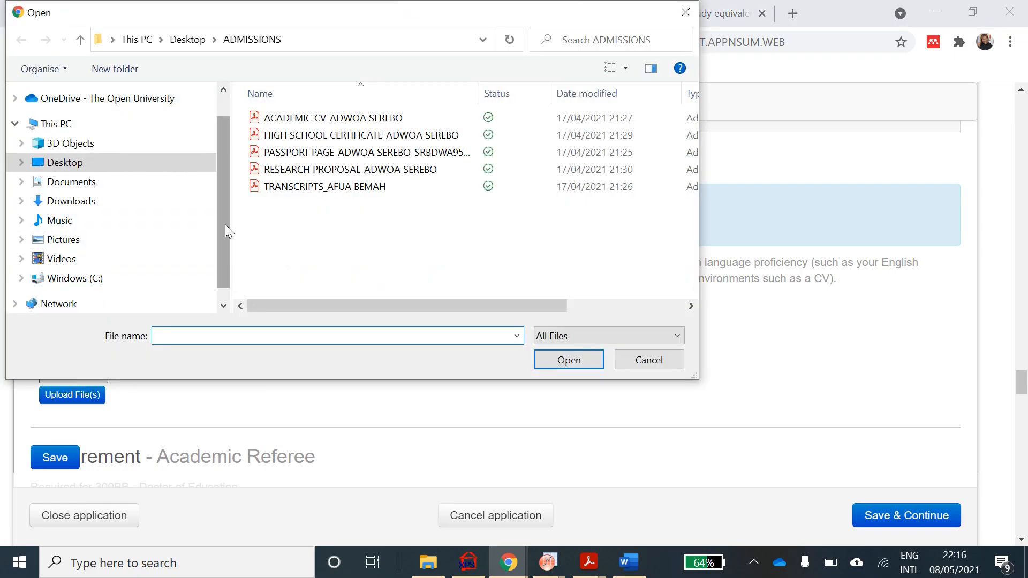
left_click(328, 134)
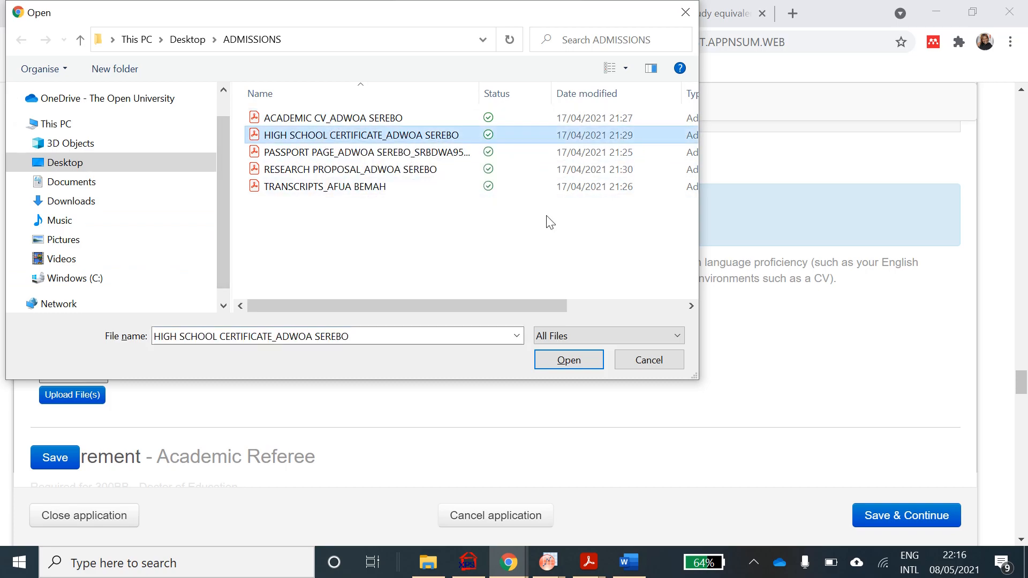
left_click(555, 367)
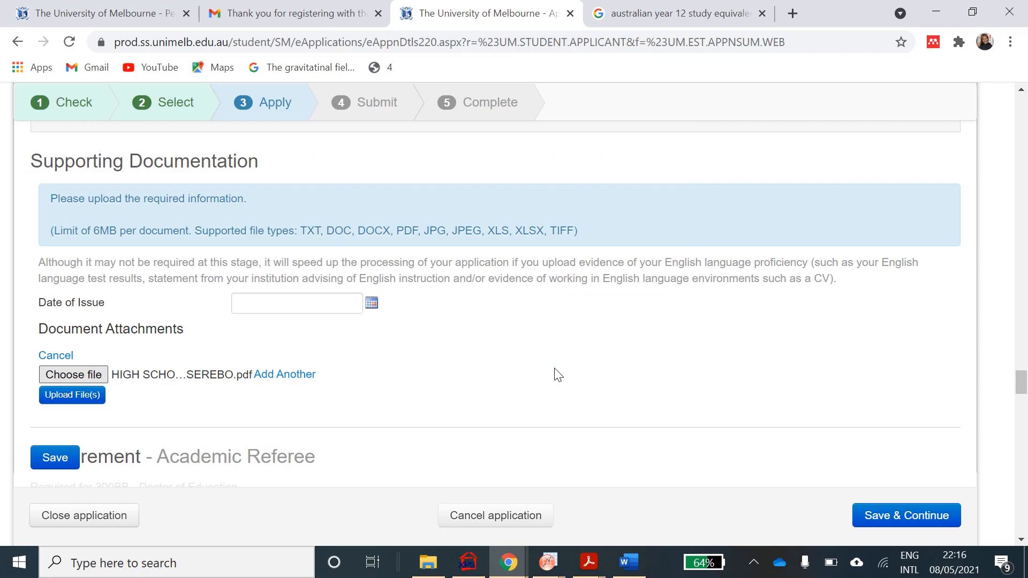
scroll(557, 373, "down", 3)
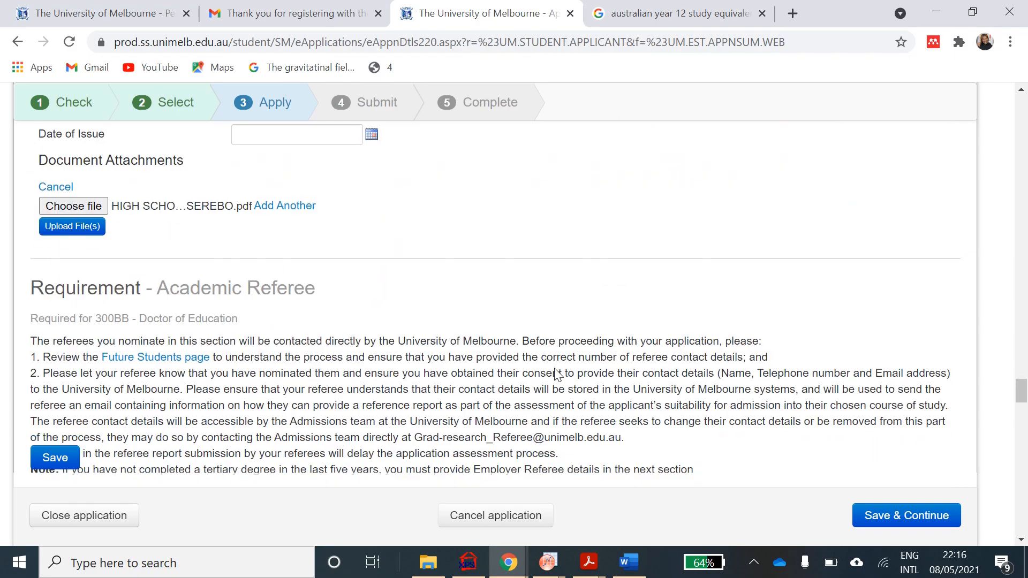
left_click(83, 228)
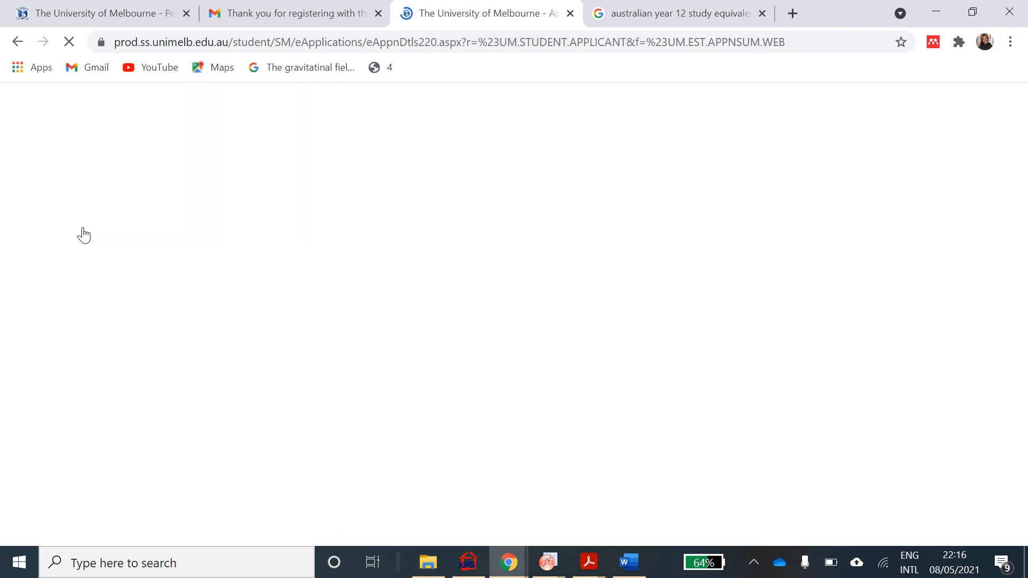
- Answer Yes to 'Have you completed a tertiary degree in the last 5 years?' for Academic Referee
scroll(249, 320, "down", 20)
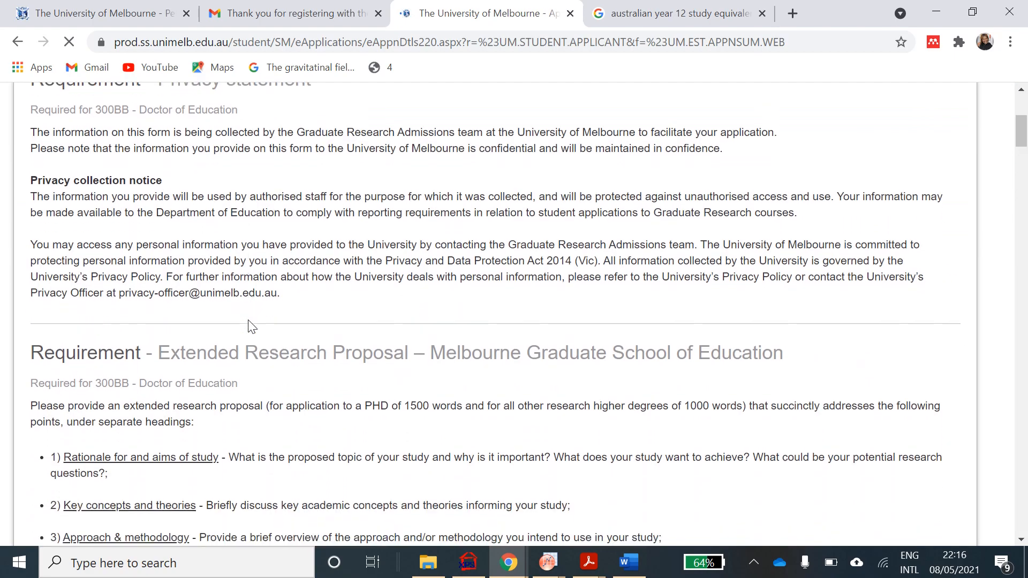
scroll(248, 326, "down", 2)
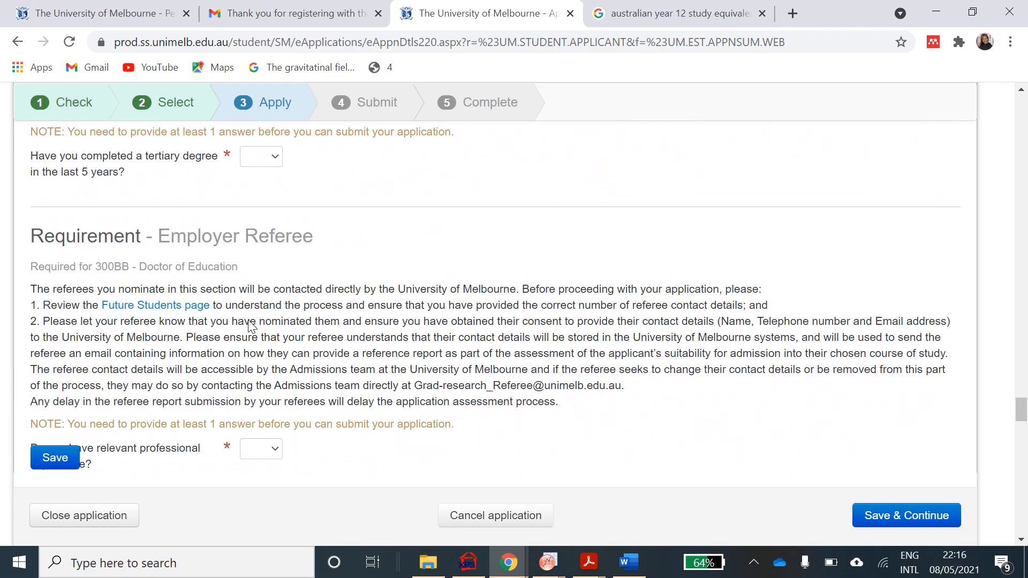
scroll(249, 326, "down", 1)
scroll(248, 326, "up", 3)
scroll(250, 327, "up", 2)
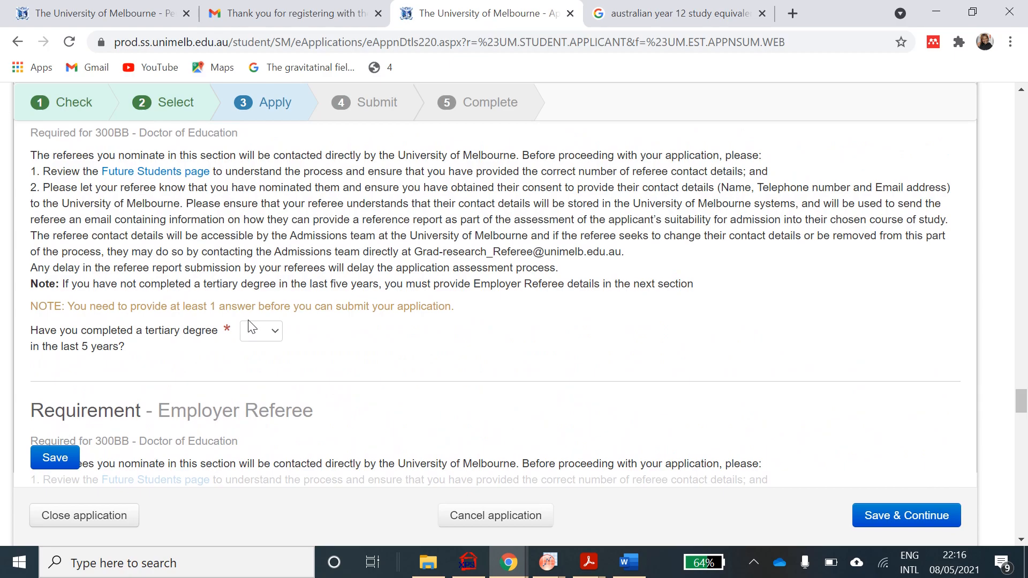
scroll(250, 326, "up", 1)
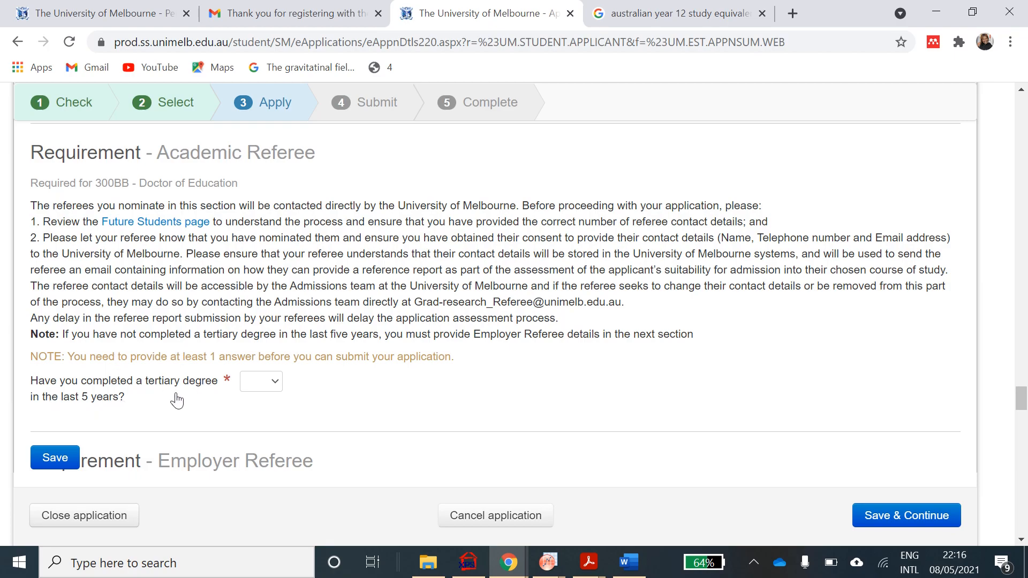
left_click(275, 382)
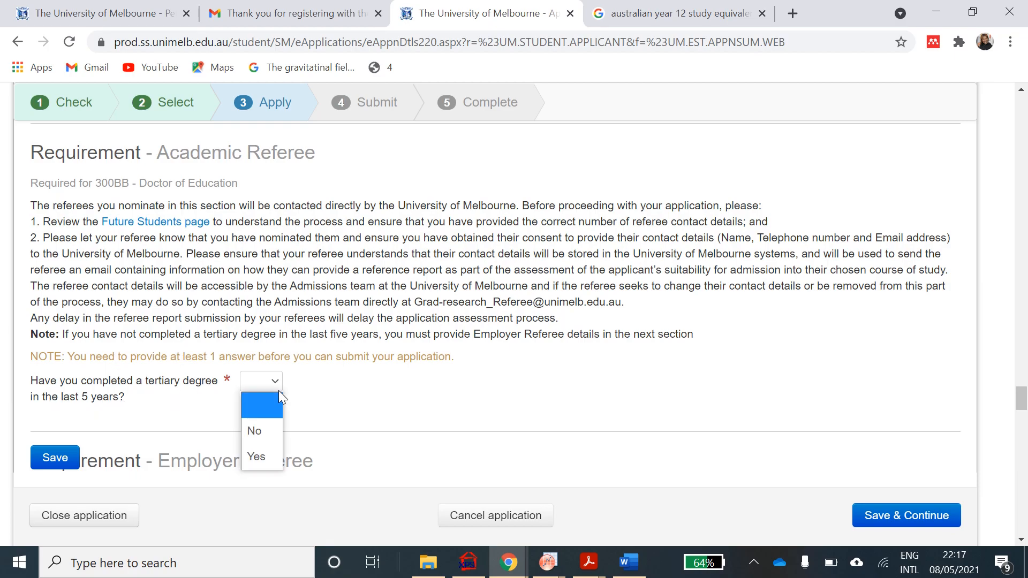
left_click(265, 464)
scroll(267, 466, "down", 3)
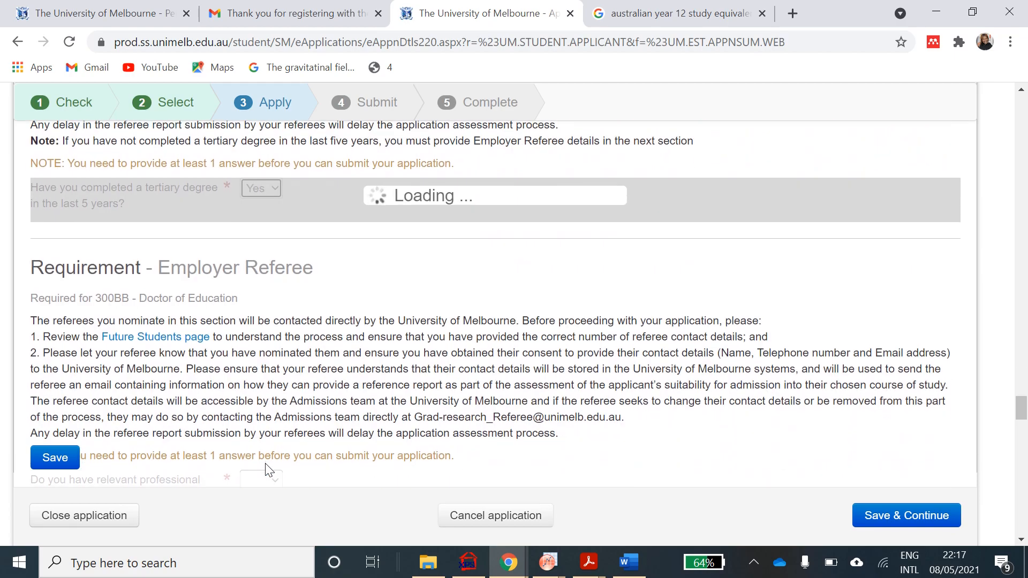
scroll(265, 464, "up", 1)
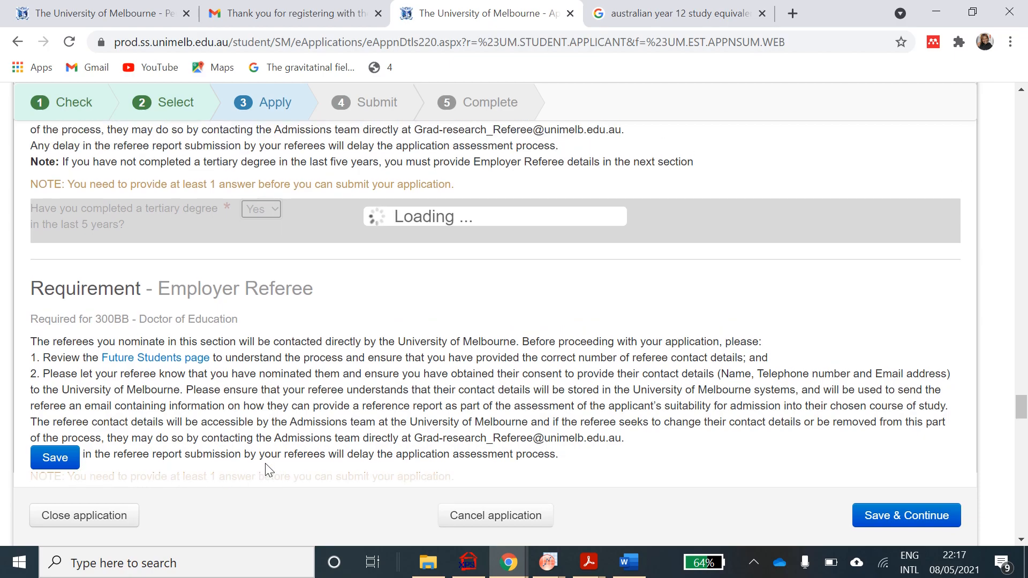
scroll(265, 464, "up", 3)
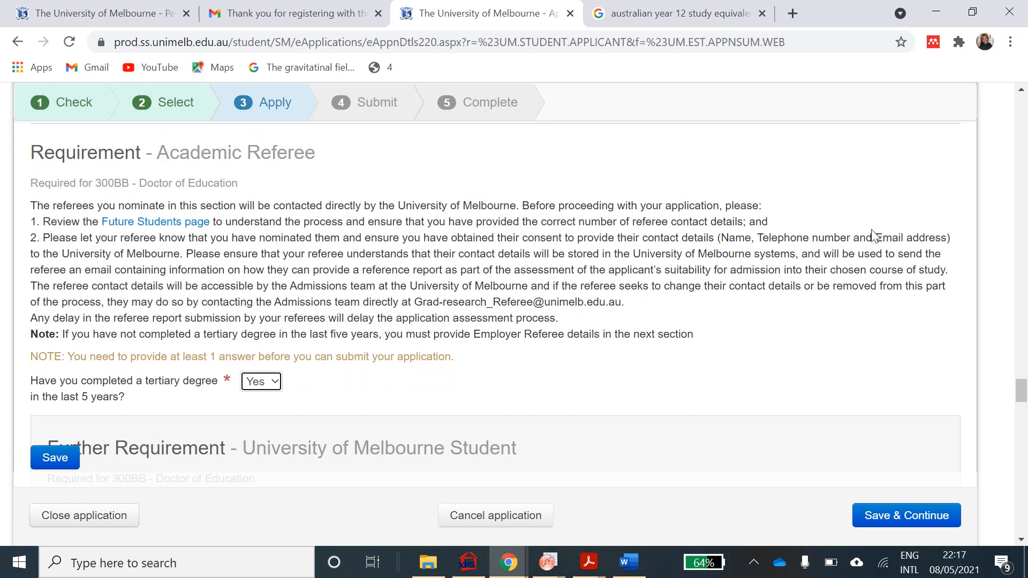
scroll(662, 385, "down", 3)
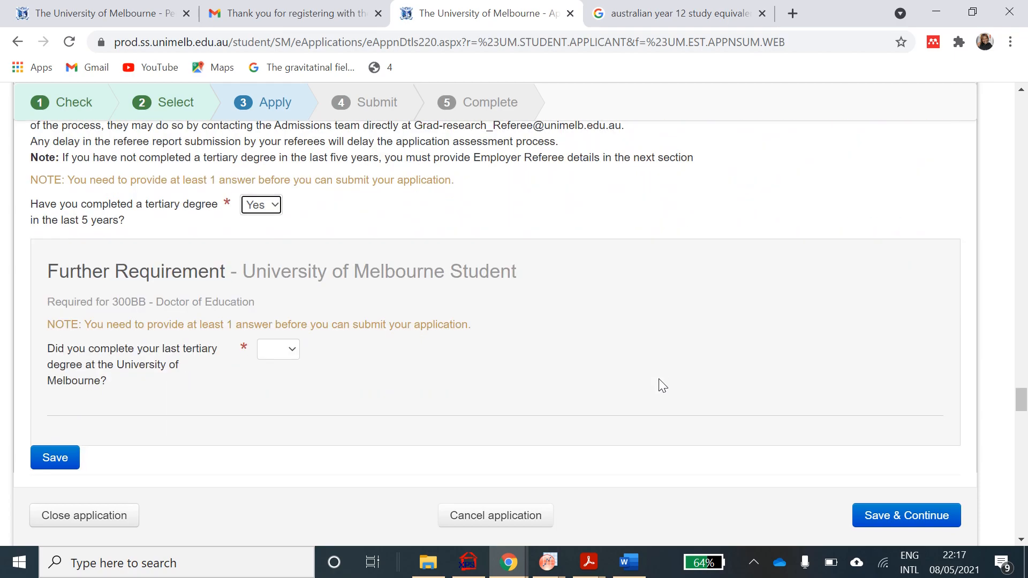
scroll(659, 378, "down", 3)
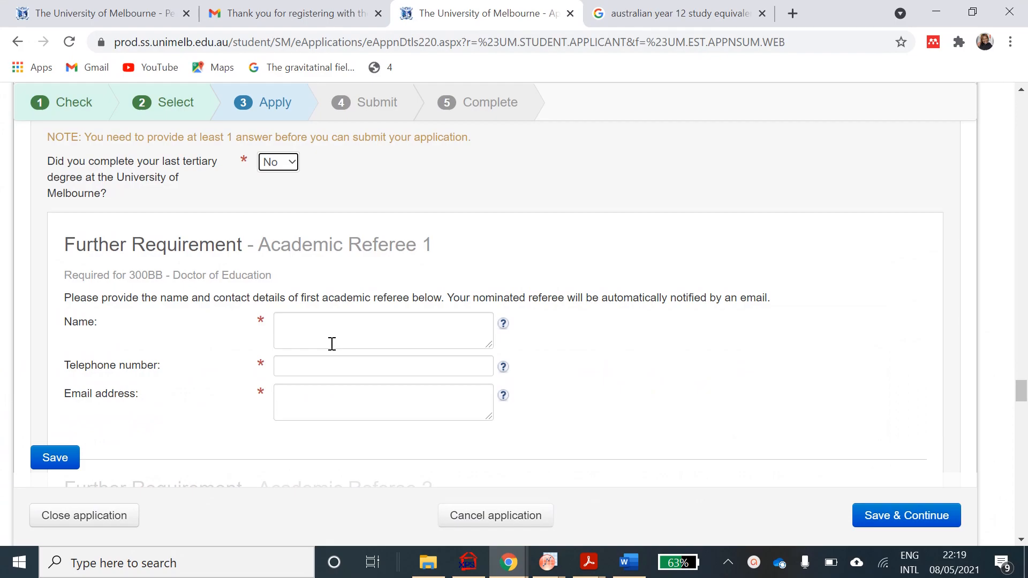
- Enter Academic Referee 1's name, telephone number and e-mail address
left_click(332, 344)
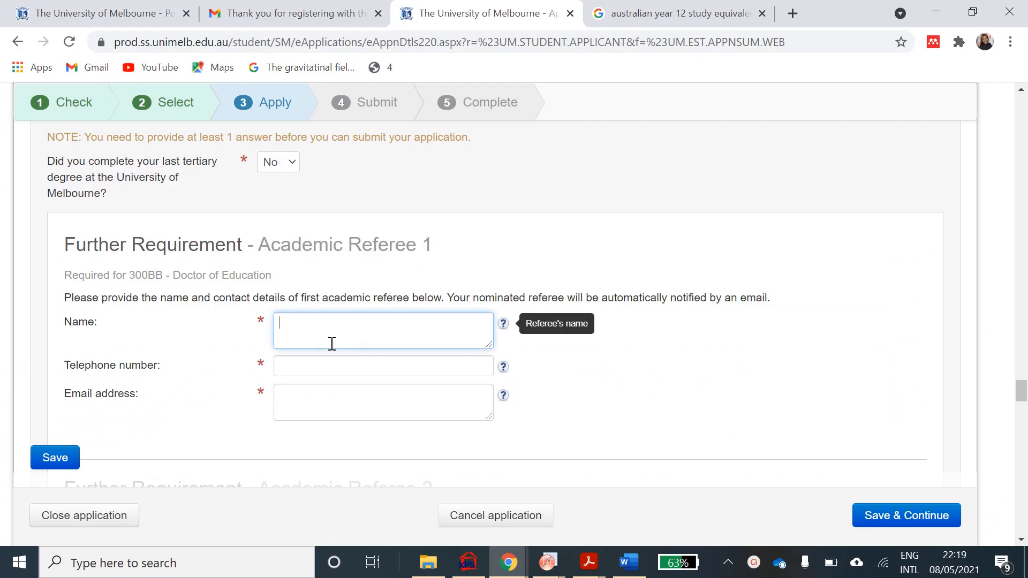
left_click(317, 369)
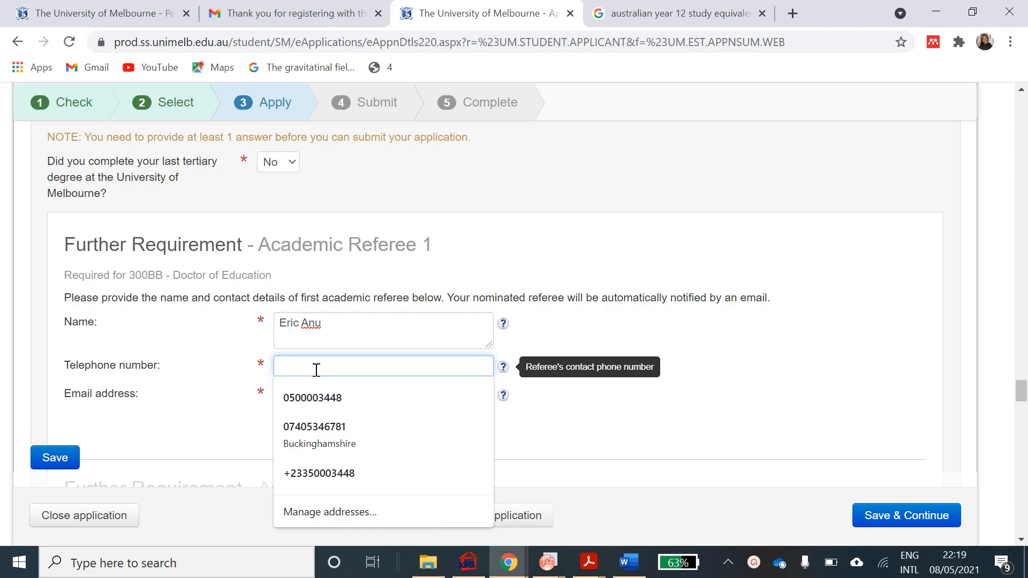
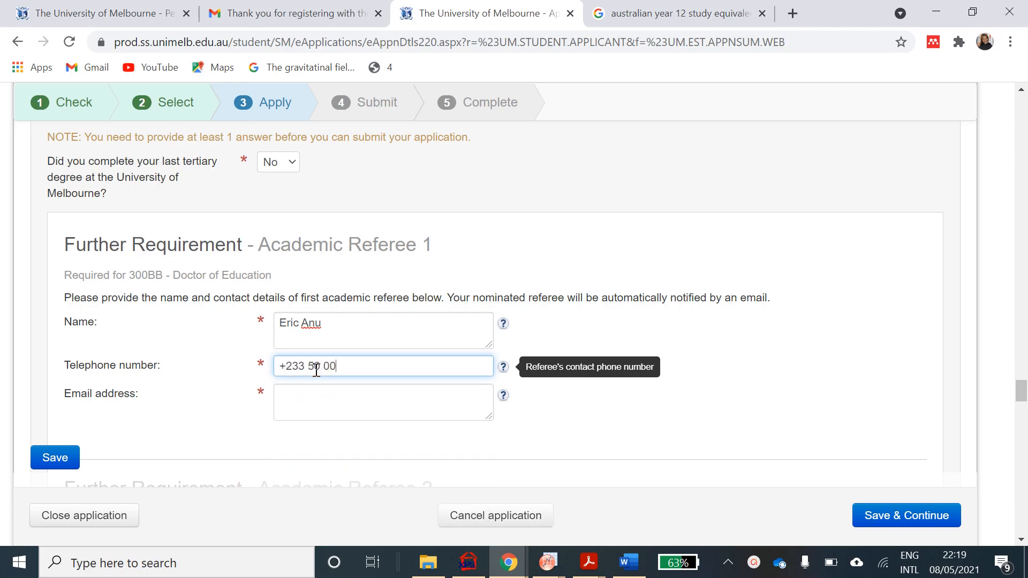
left_click(294, 407)
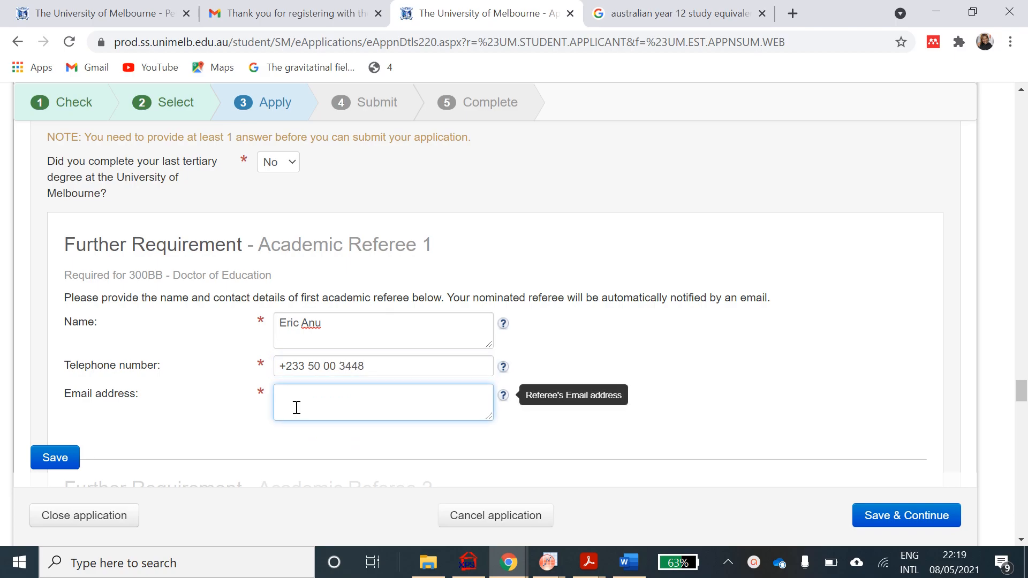
scroll(297, 408, "down", 4)
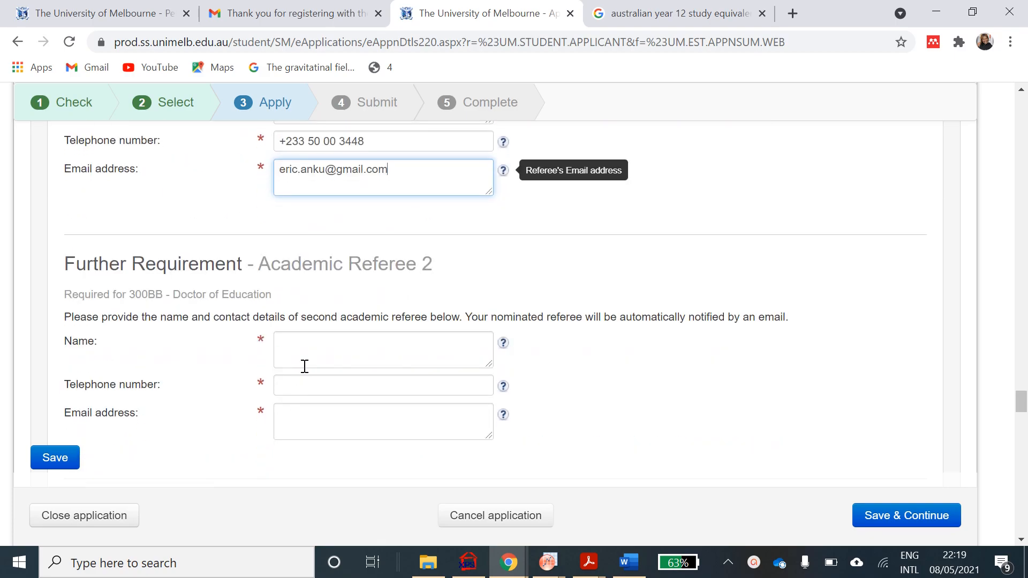
- Fill in Academic Referee 2's name, telephone number and e-mail address
left_click(309, 357)
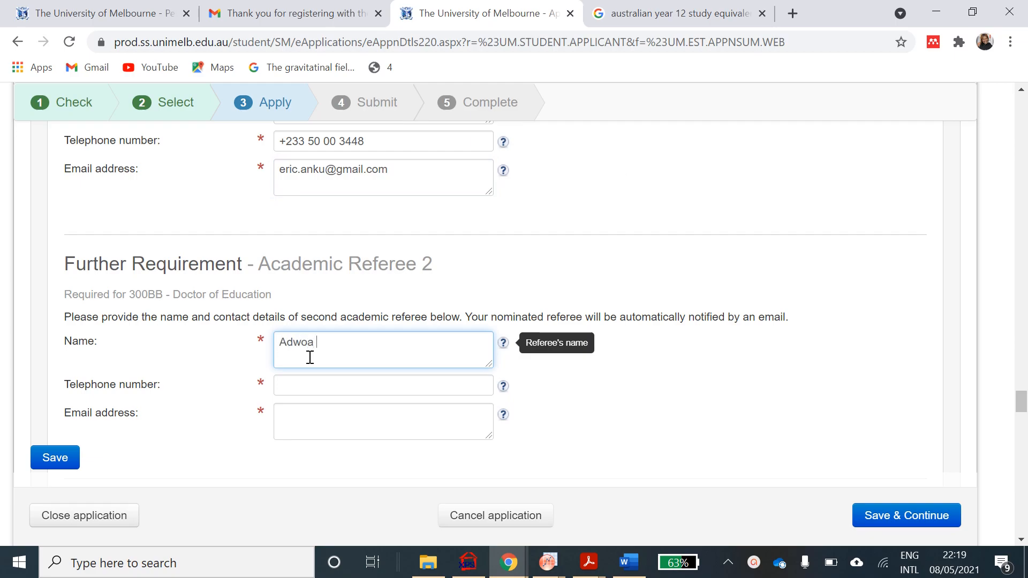
left_click(307, 393)
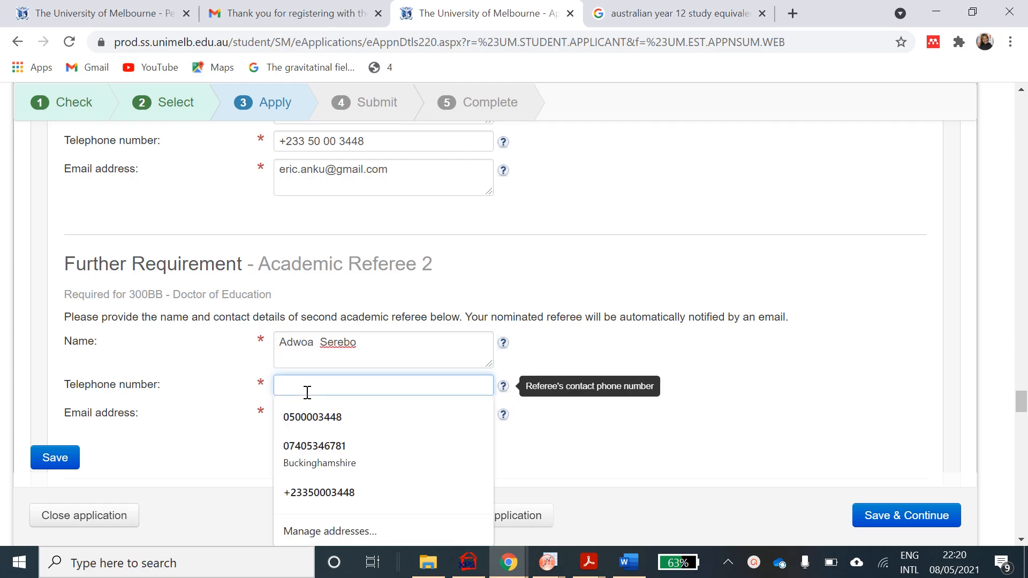
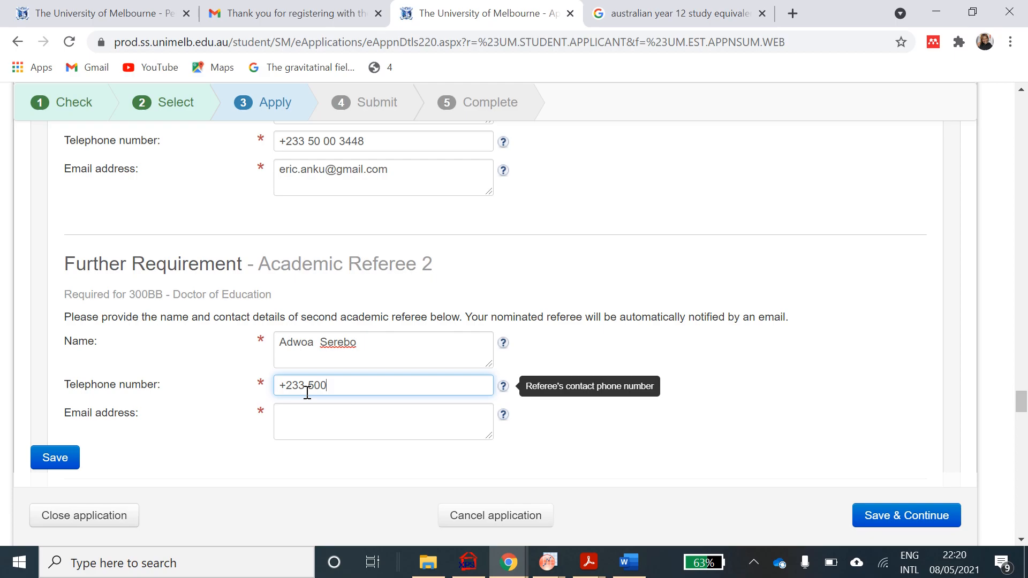
left_click(300, 434)
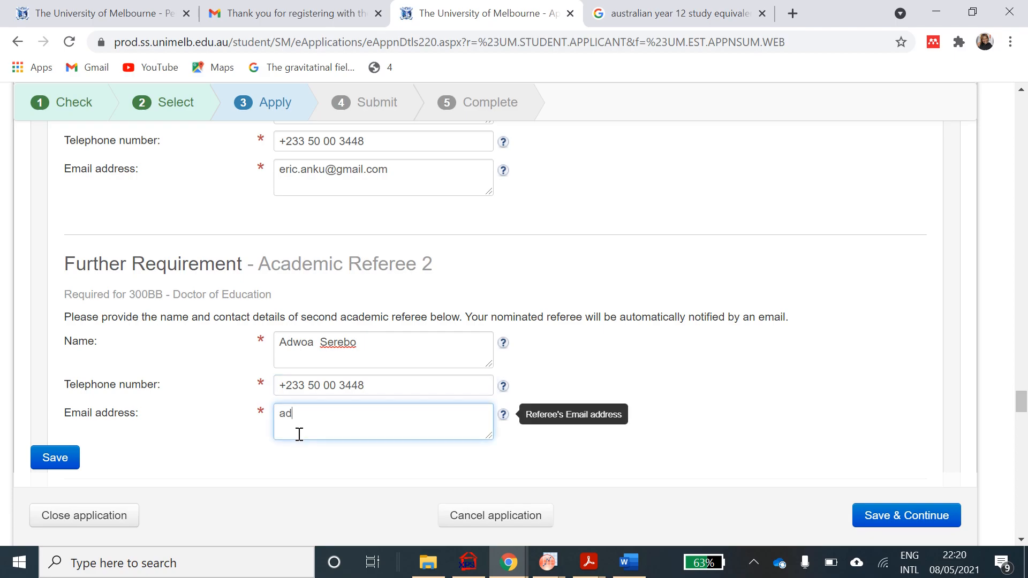
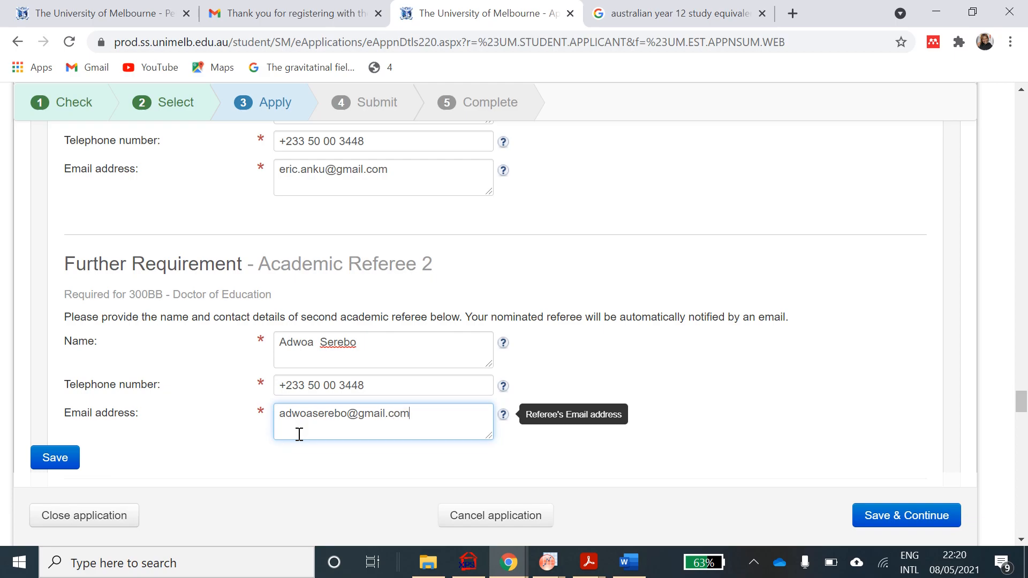
scroll(300, 434, "down", 8)
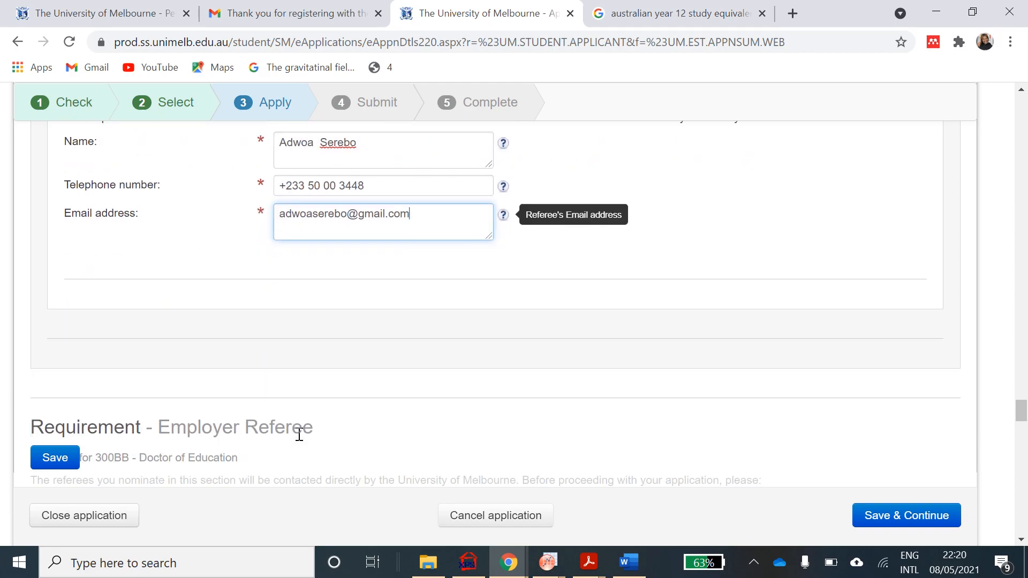
scroll(299, 434, "down", 1)
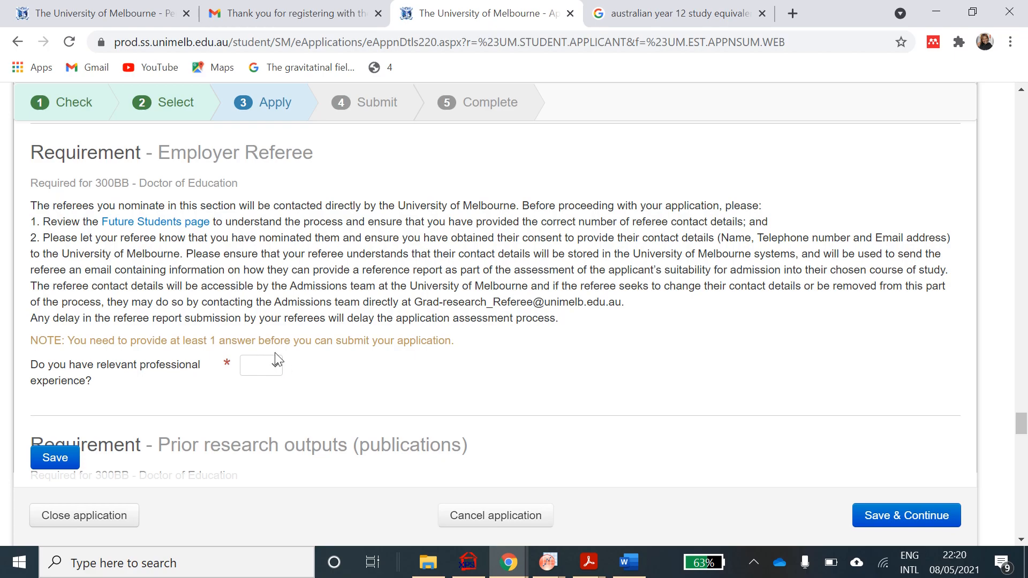
left_click(274, 369)
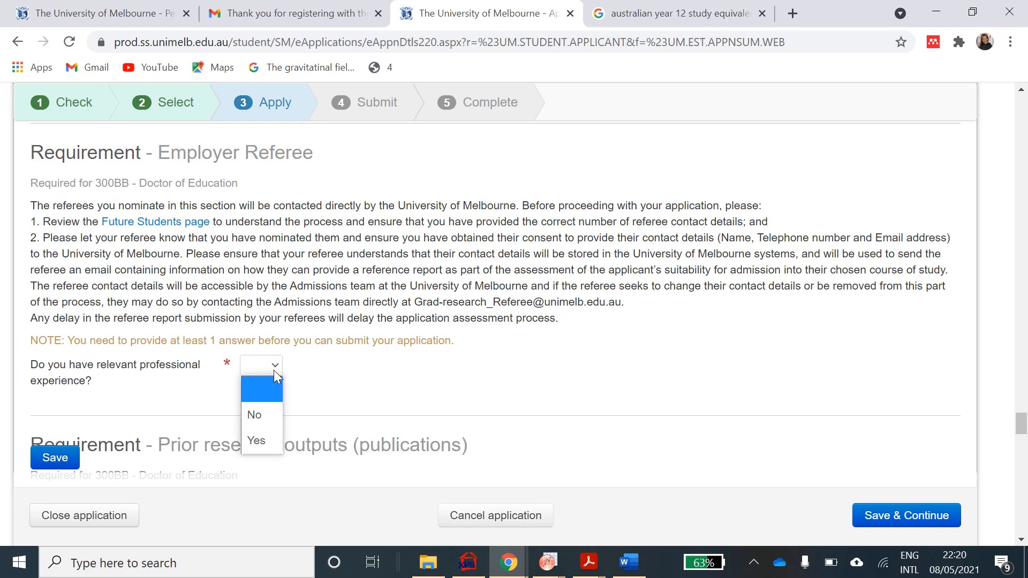
- Answer Yes to having relevant professional experience
left_click(259, 436)
scroll(258, 434, "down", 2)
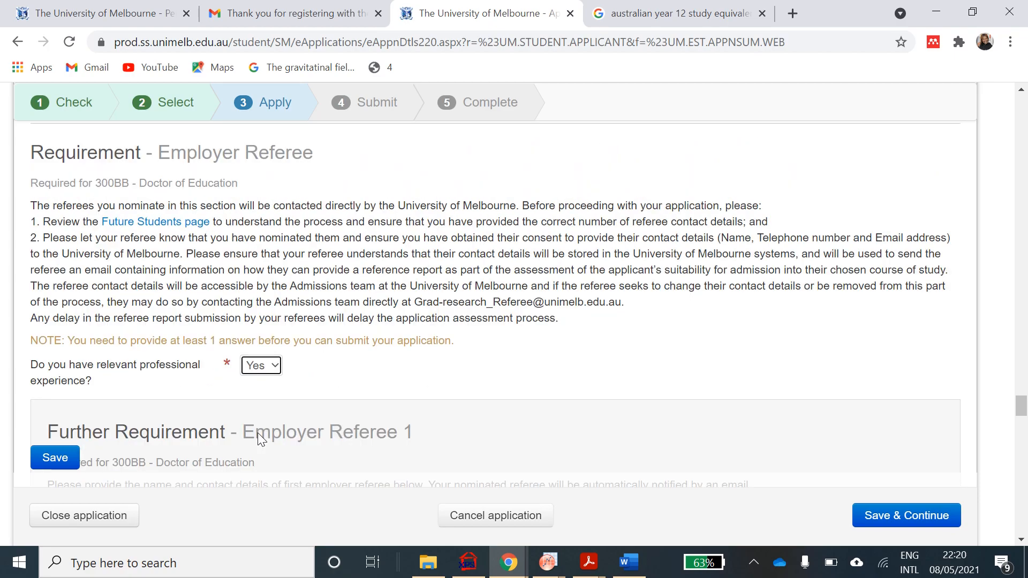
scroll(317, 375, "down", 4)
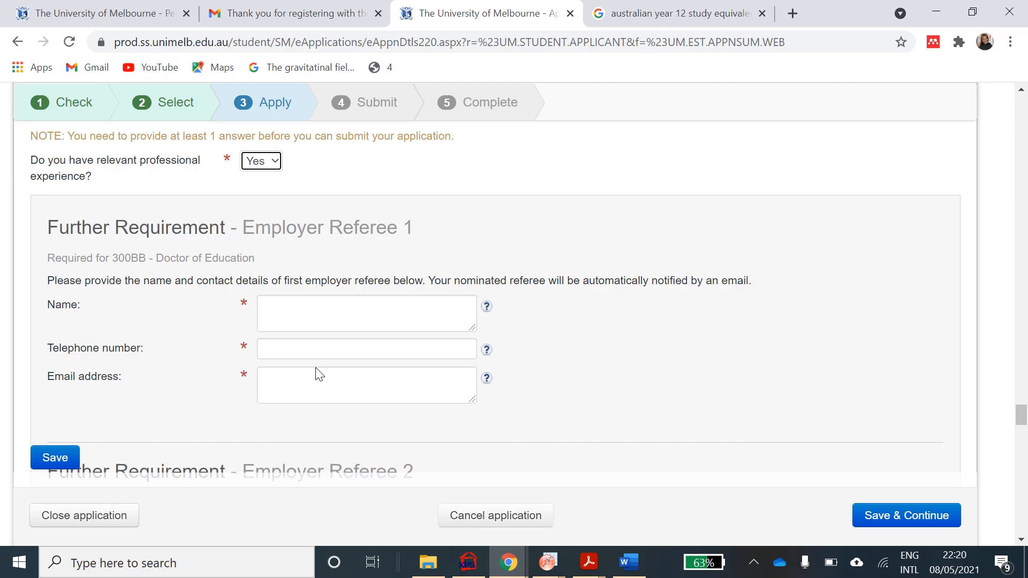
scroll(317, 375, "up", 2)
scroll(318, 374, "down", 1)
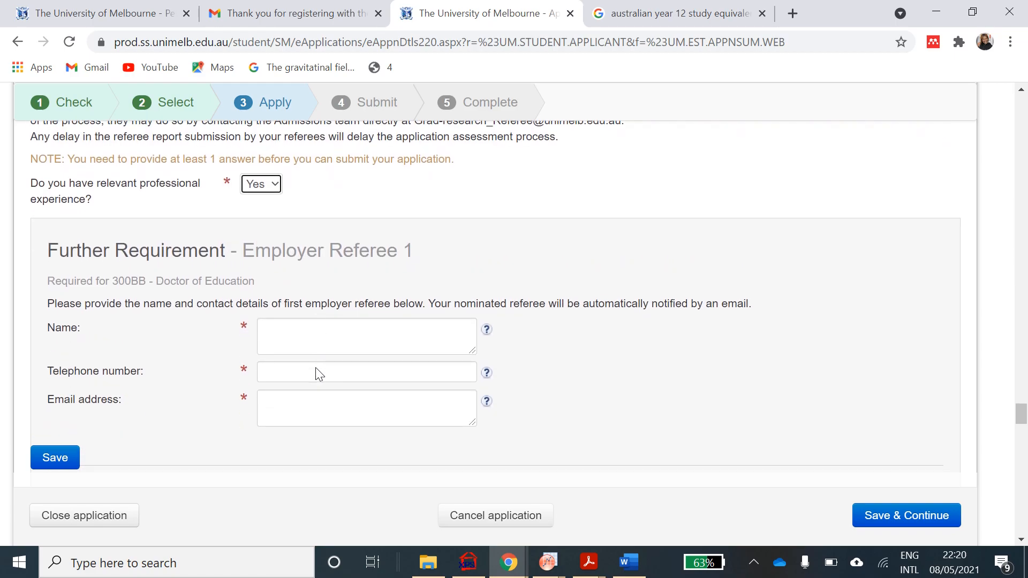
- Enter Employer Referee 1's name, telephone number and e-mail address
left_click(331, 333)
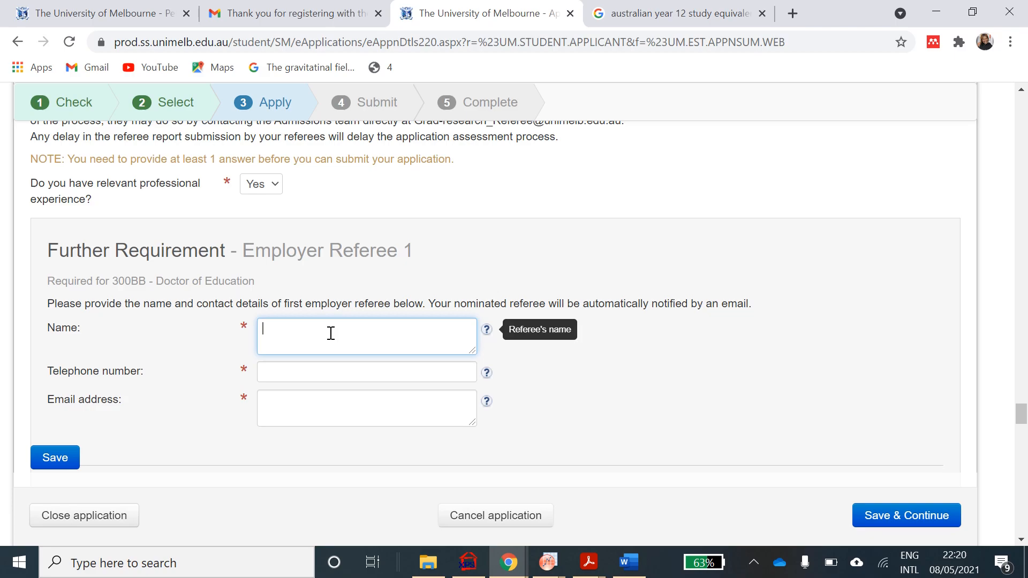
left_click(298, 369)
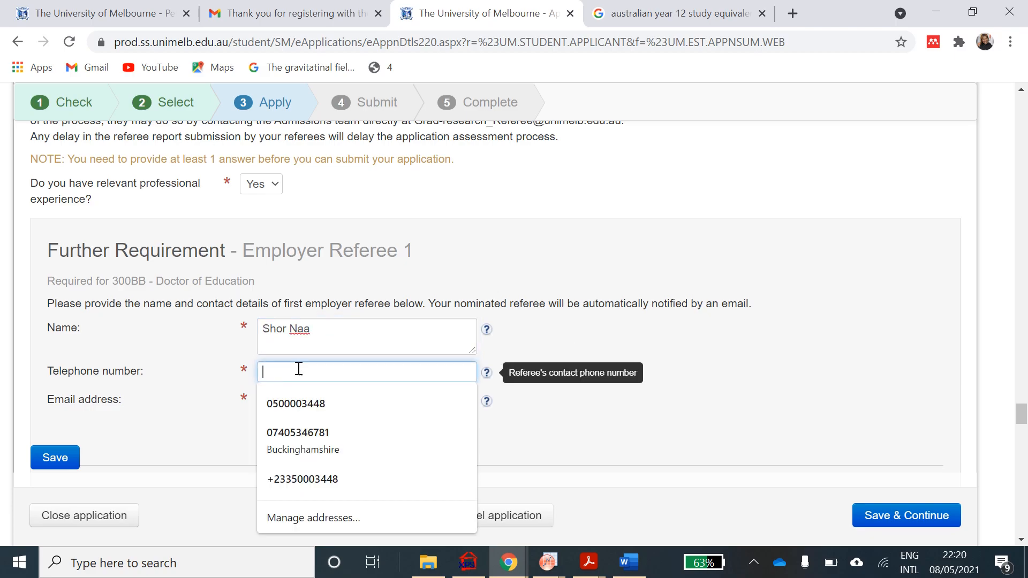
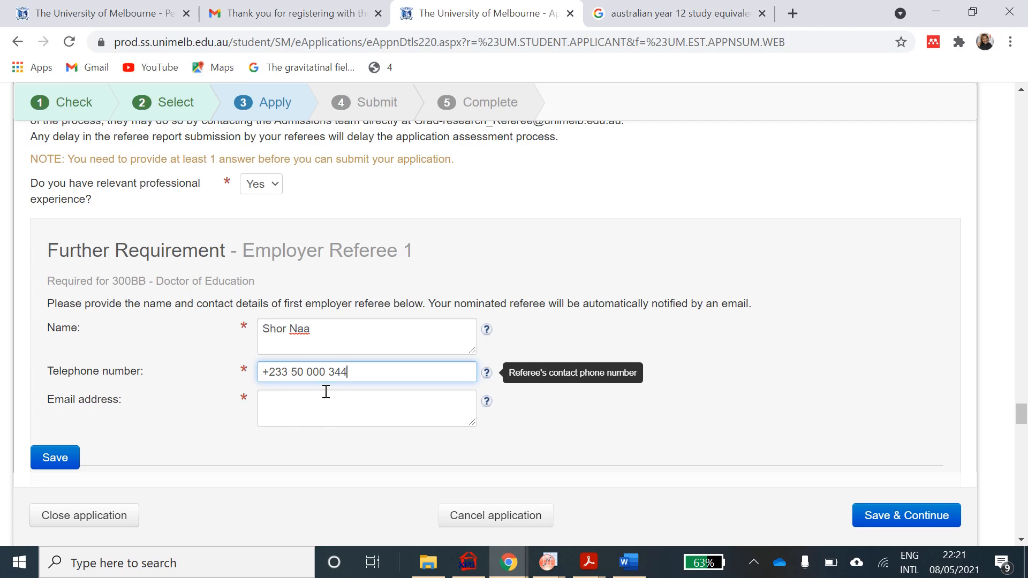
left_click(307, 412)
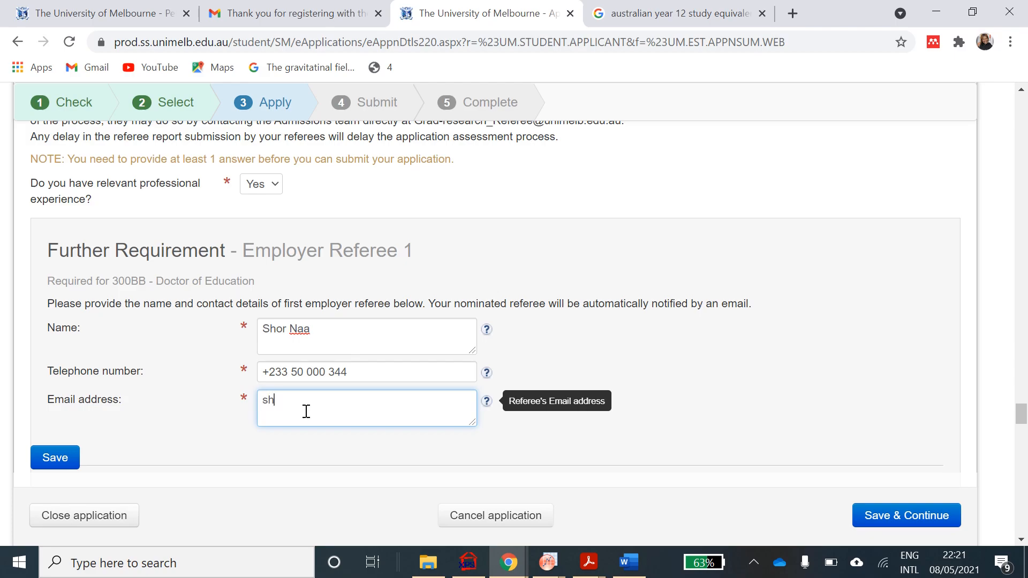
scroll(306, 411, "down", 5)
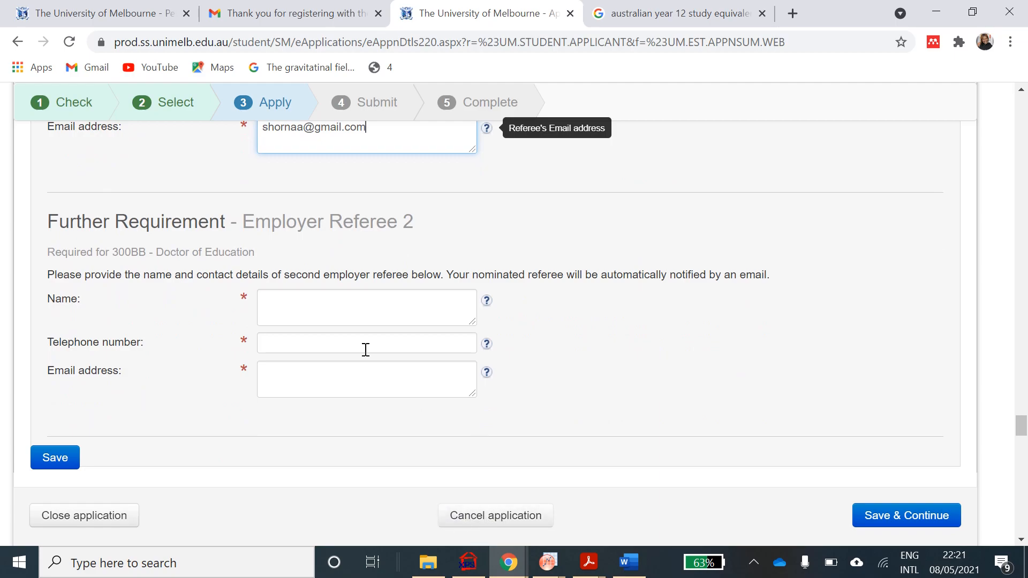
- Fill in Employer Referee 2's name, telephone number and e-mail address
left_click(329, 299)
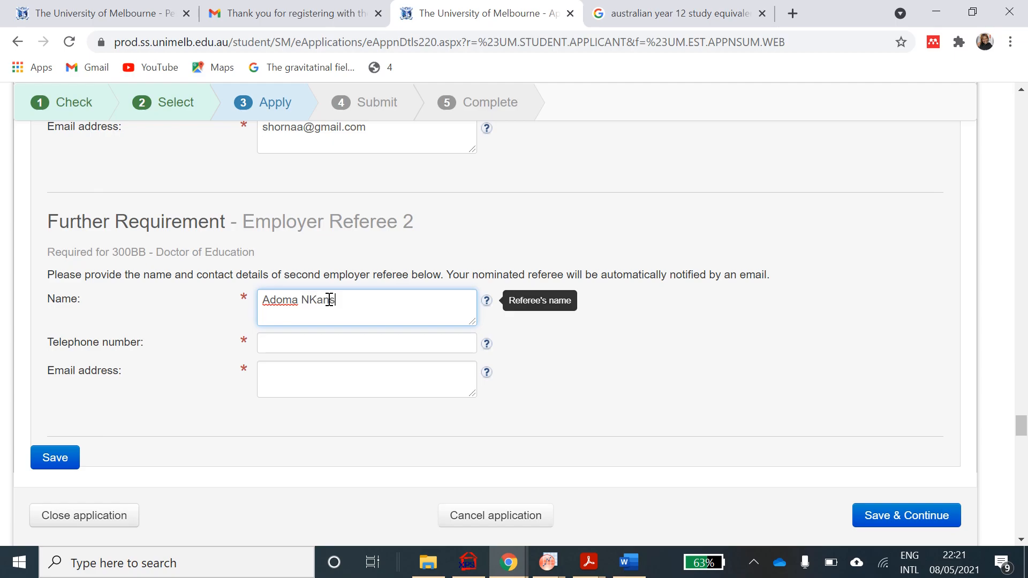
left_click(315, 344)
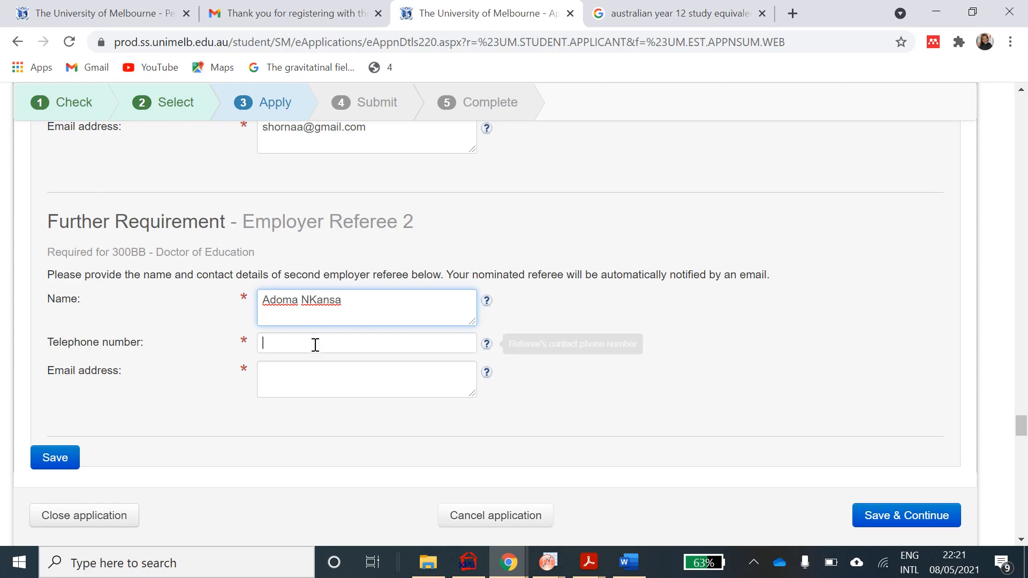
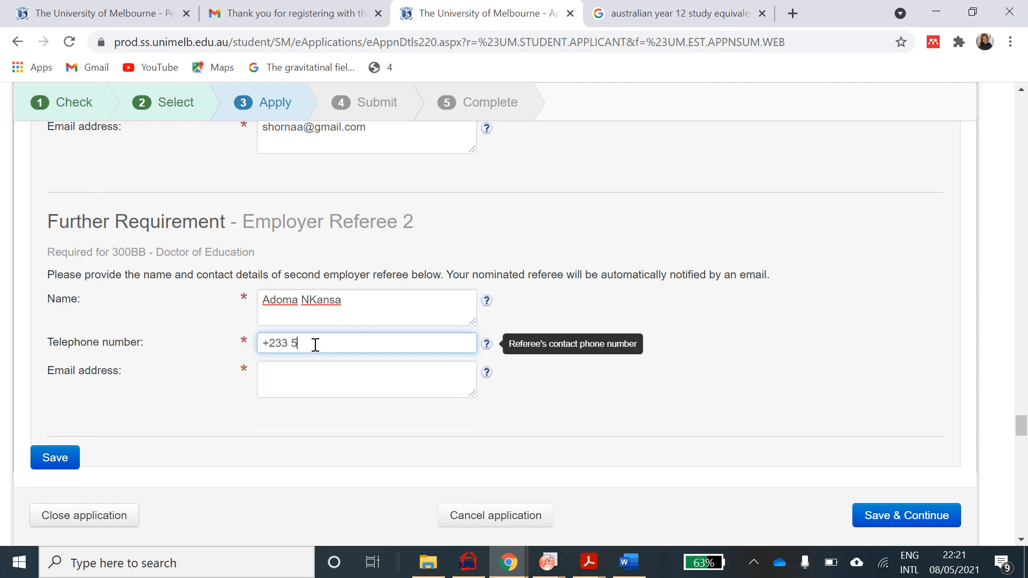
left_click(315, 378)
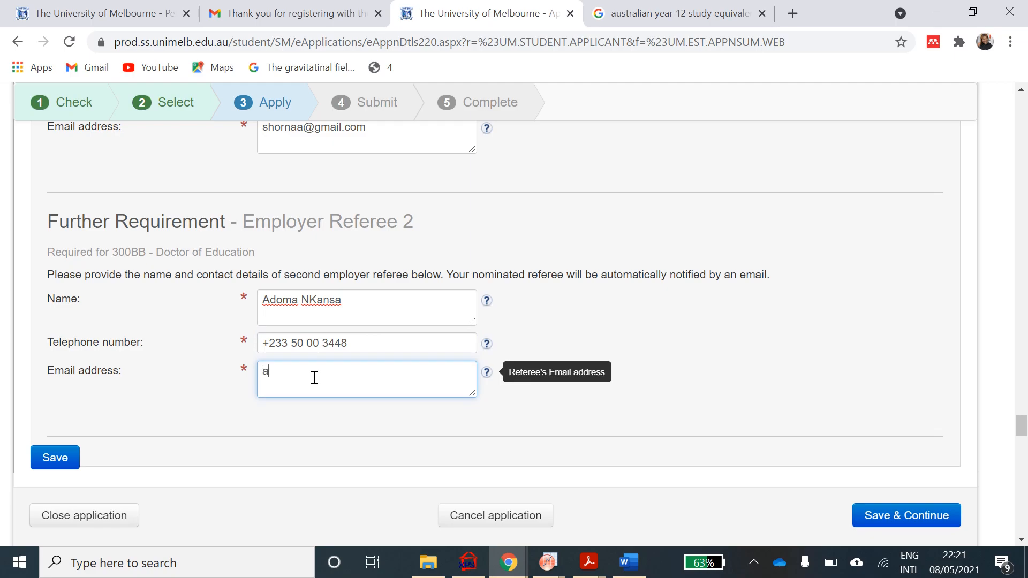
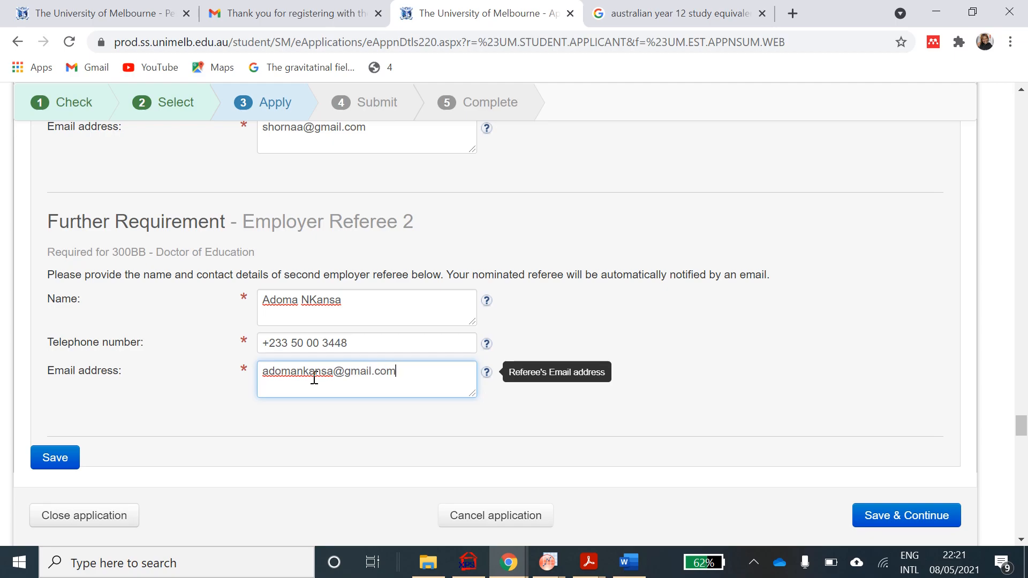
- Answer Yes to having published research outputs
scroll(314, 379, "down", 5)
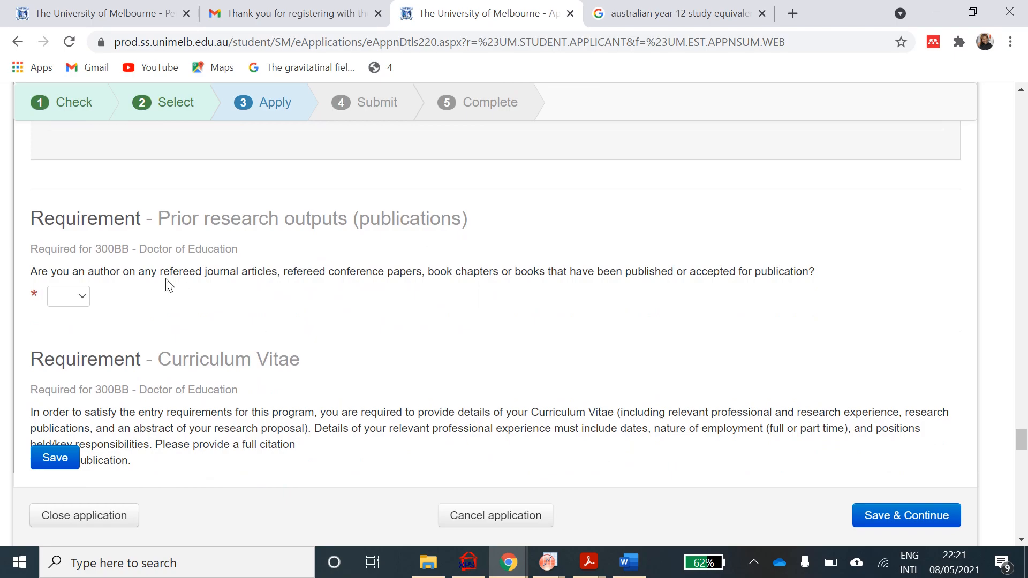
left_click(82, 297)
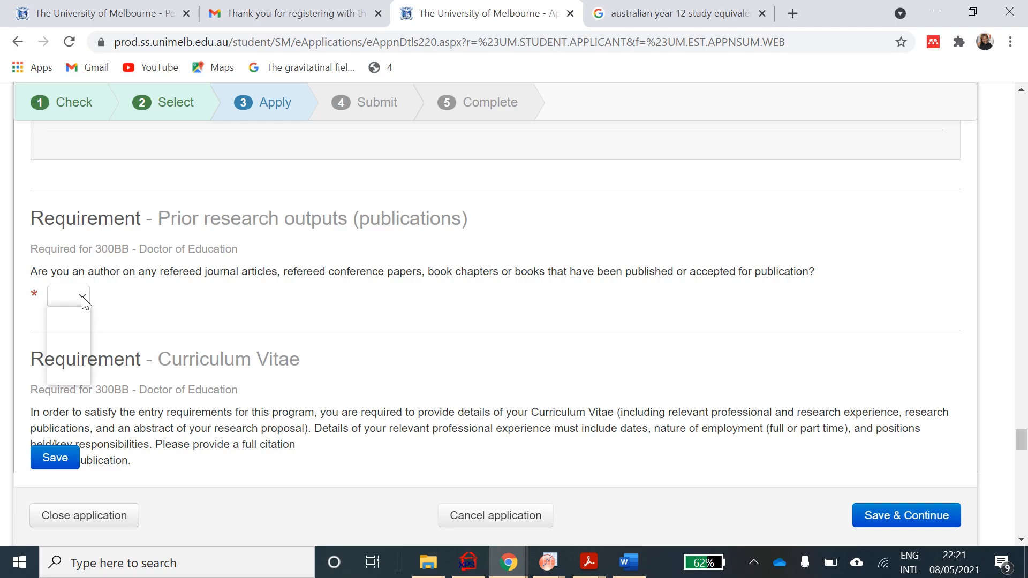
left_click(70, 375)
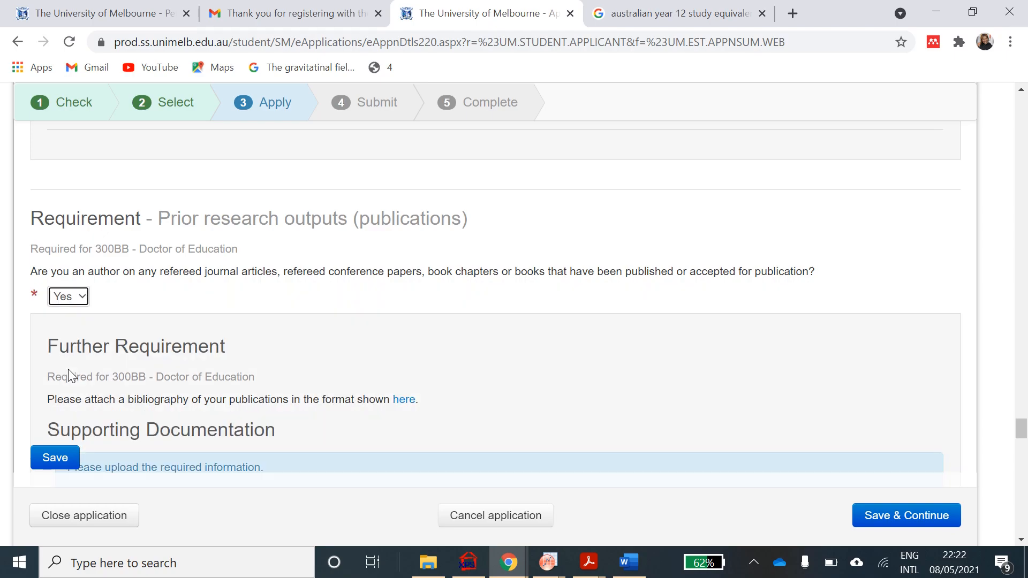
scroll(69, 370, "down", 2)
scroll(68, 369, "down", 2)
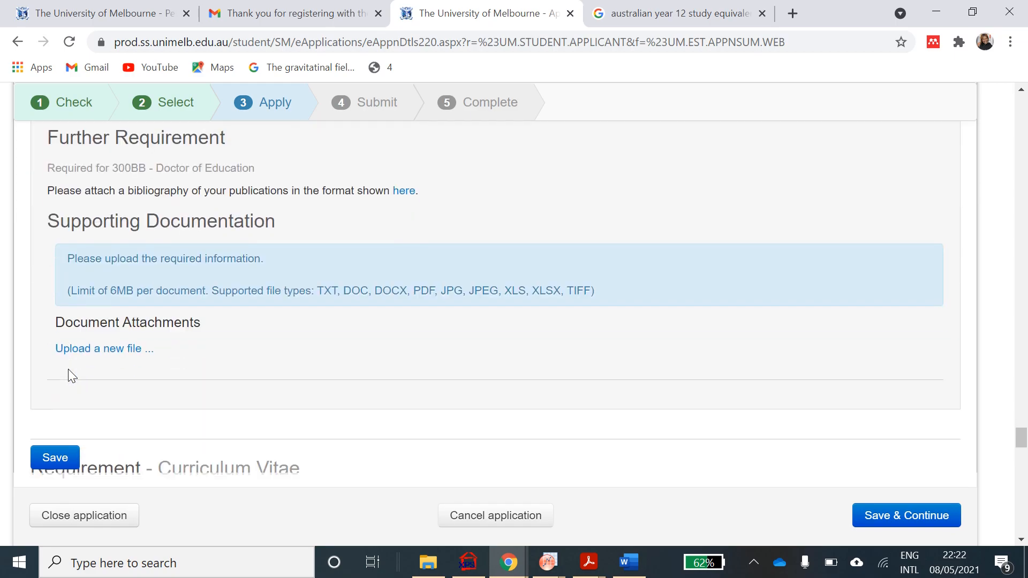
scroll(69, 369, "up", 2)
scroll(69, 369, "down", 4)
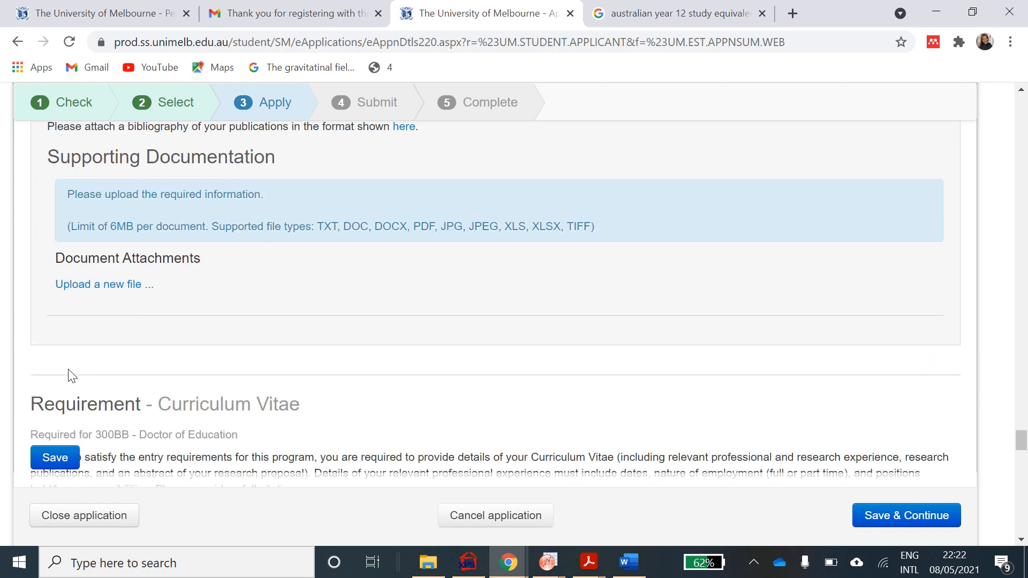
- Choose the RESEARCH PROPOSAL PDF as the publications bibliography attachment
left_click(105, 288)
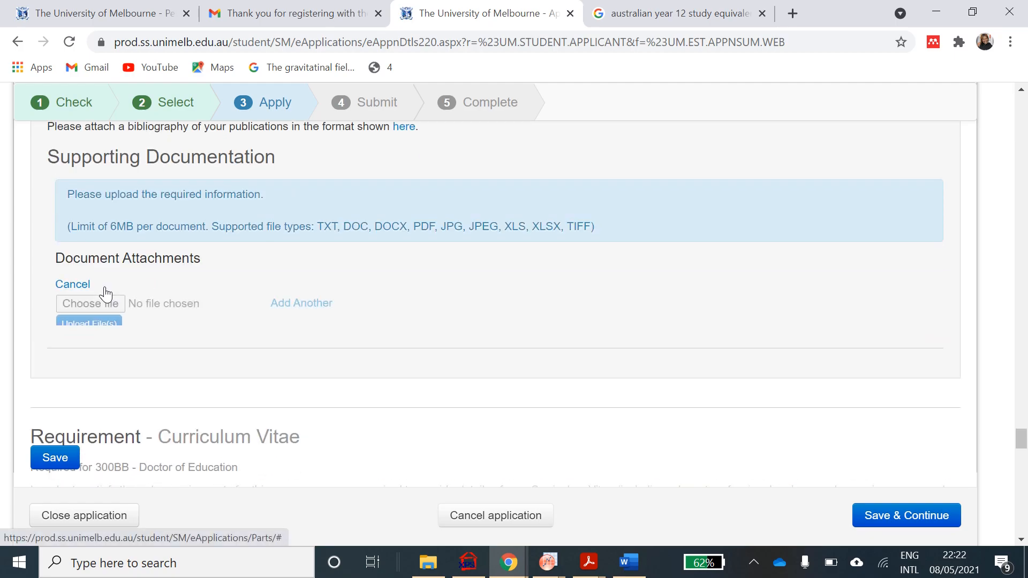
left_click(89, 307)
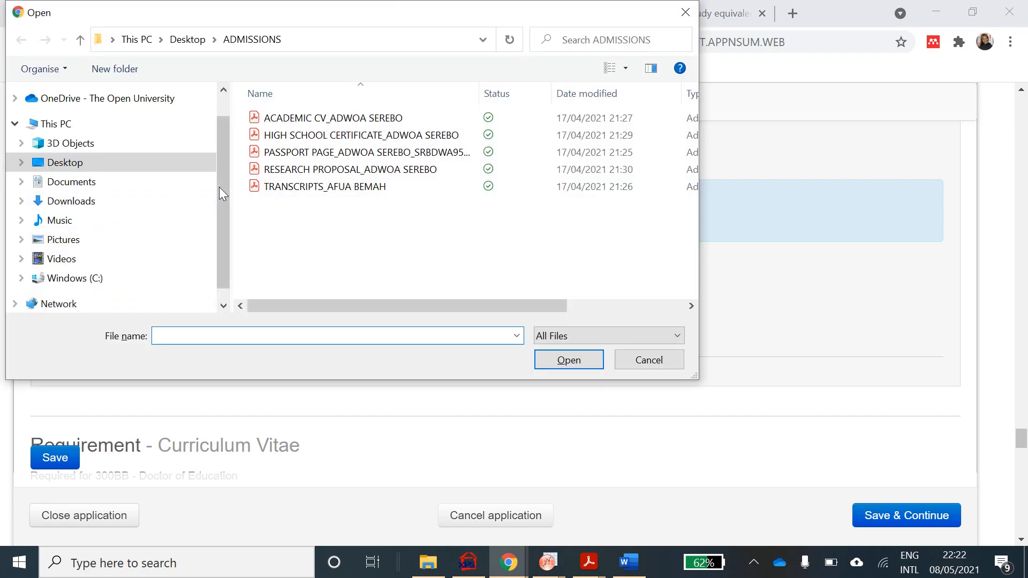
left_click(308, 170)
left_click(567, 359)
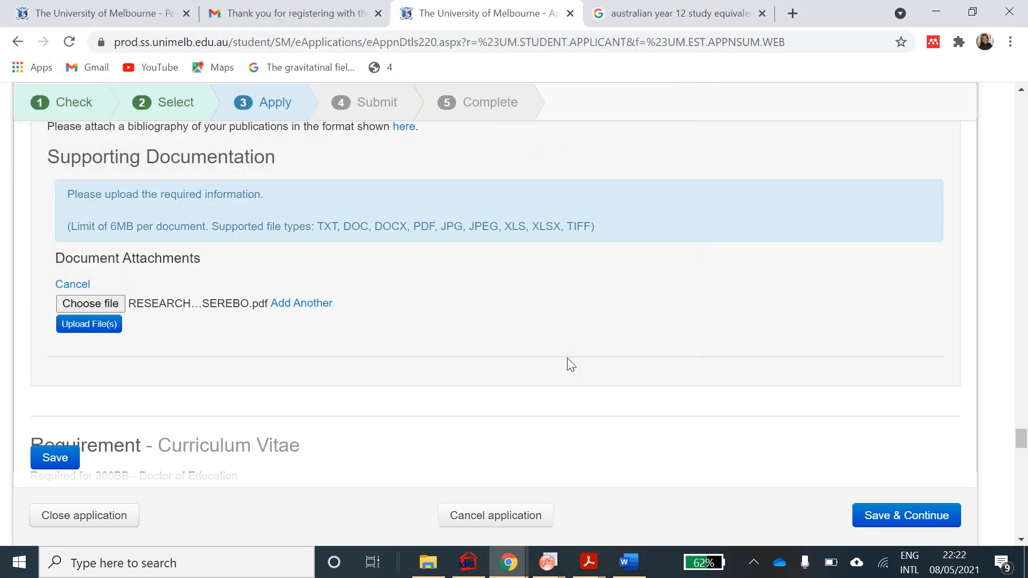
scroll(567, 358, "down", 2)
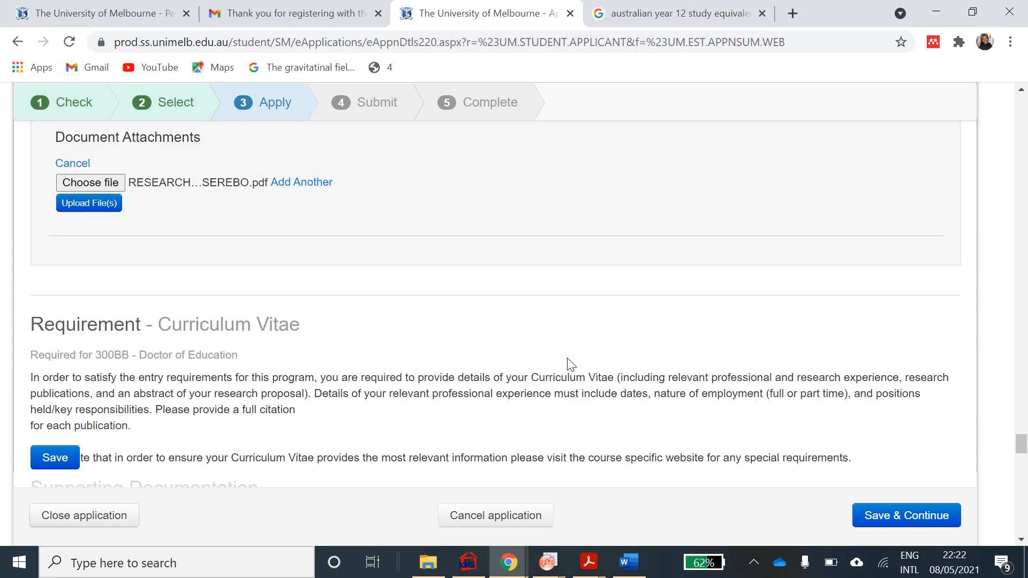
- Upload the chosen research proposal PDF to the application
left_click(98, 203)
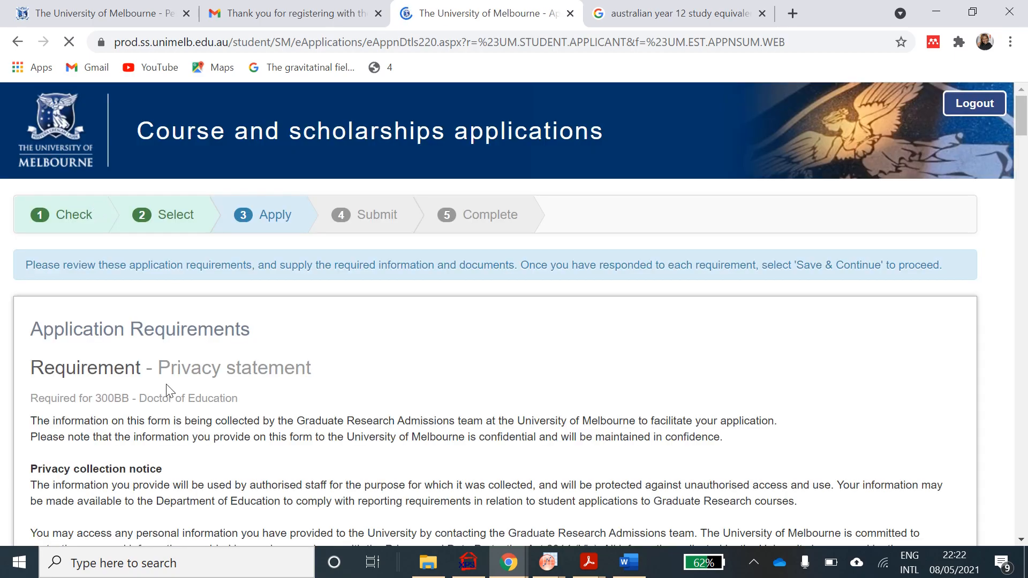
scroll(167, 390, "down", 5)
scroll(168, 390, "down", 15)
scroll(167, 390, "down", 3)
scroll(167, 390, "down", 15)
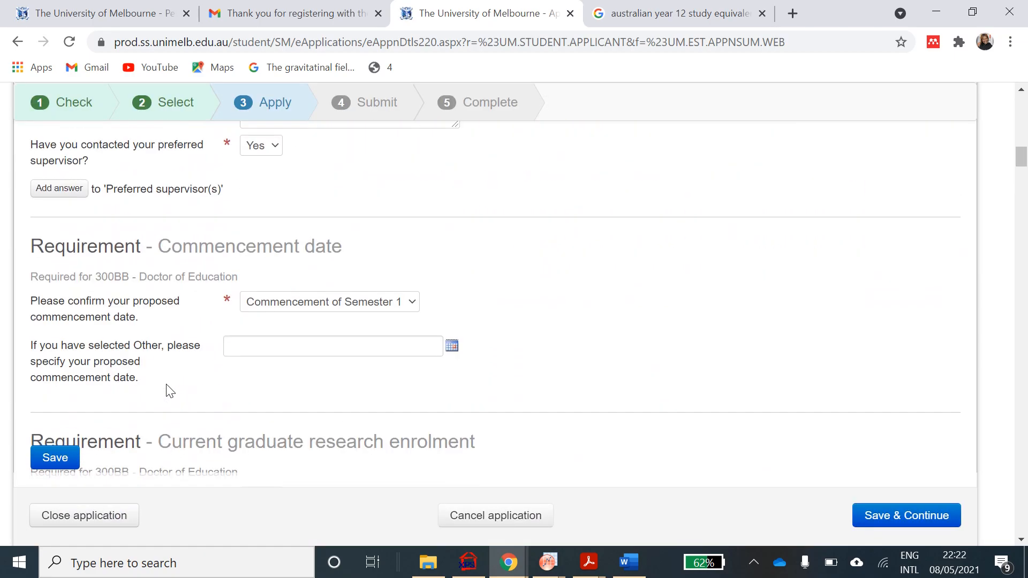
- Scroll down to the Curriculum Vitae requirement's Supporting Documentation section
scroll(166, 385, "down", 10)
right_click(166, 385)
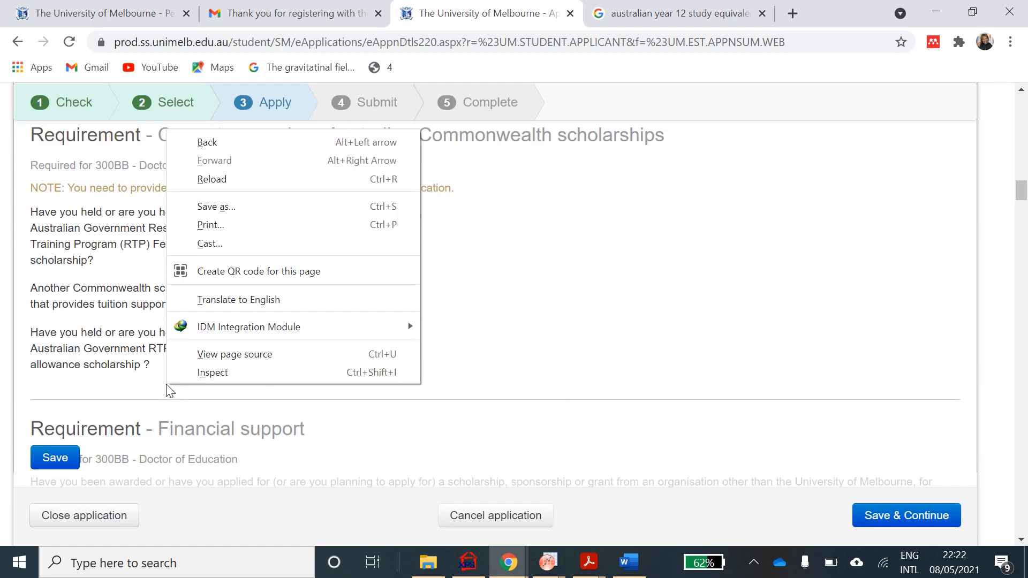
left_click(546, 209)
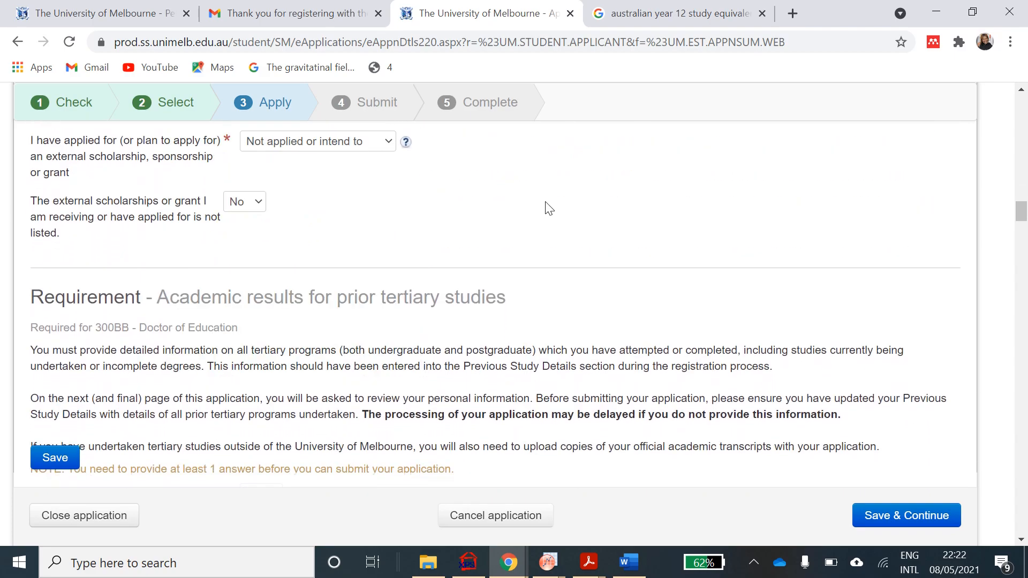
scroll(547, 209, "down", 6)
scroll(549, 208, "down", 15)
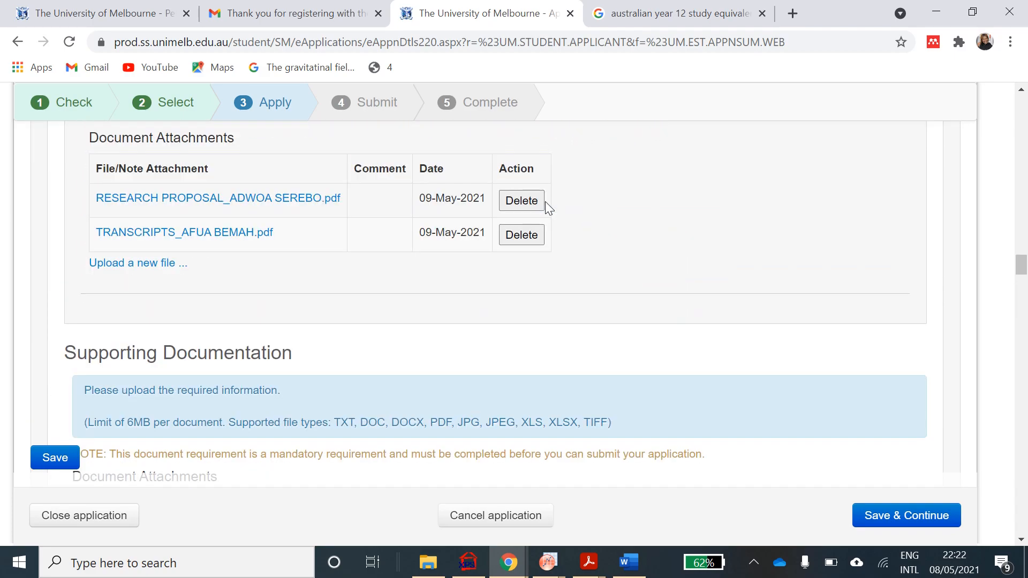
scroll(545, 205, "down", 15)
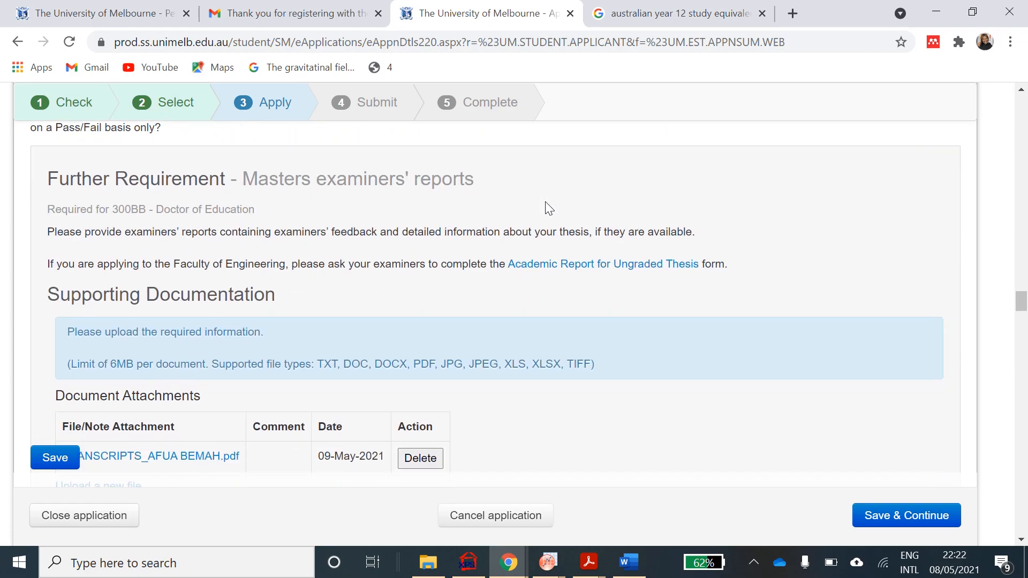
scroll(545, 202, "down", 18)
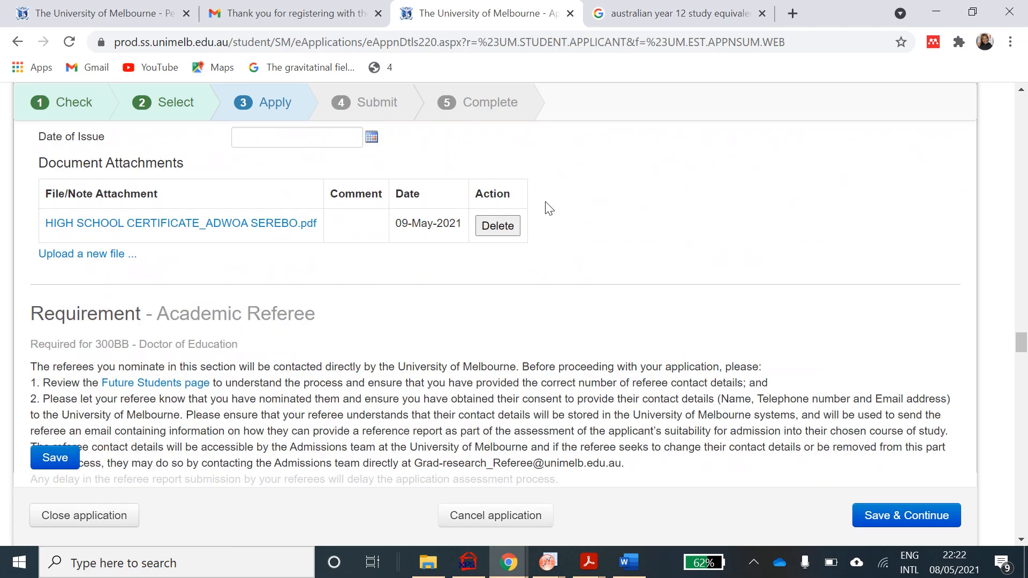
scroll(548, 209, "down", 15)
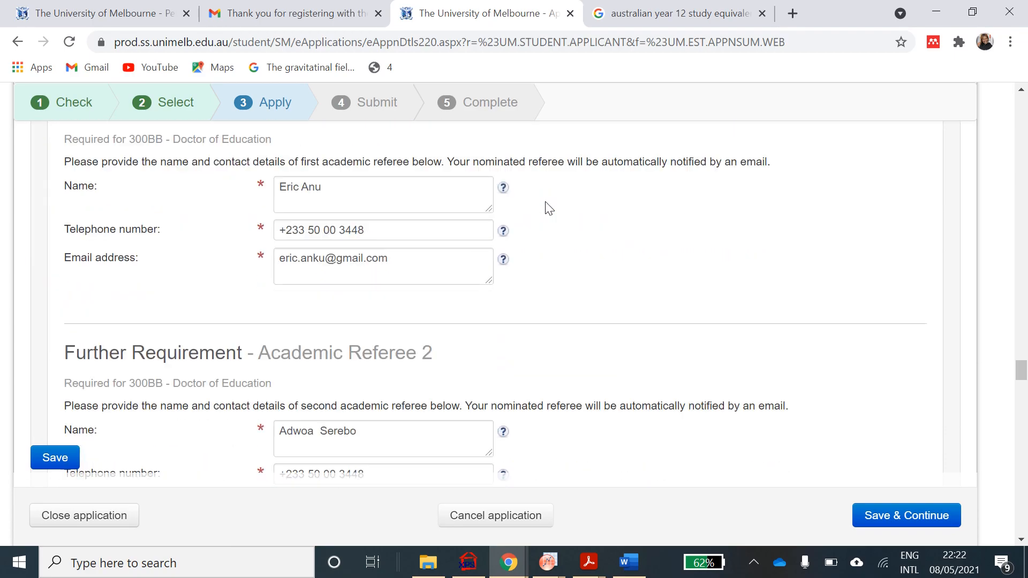
scroll(549, 209, "down", 15)
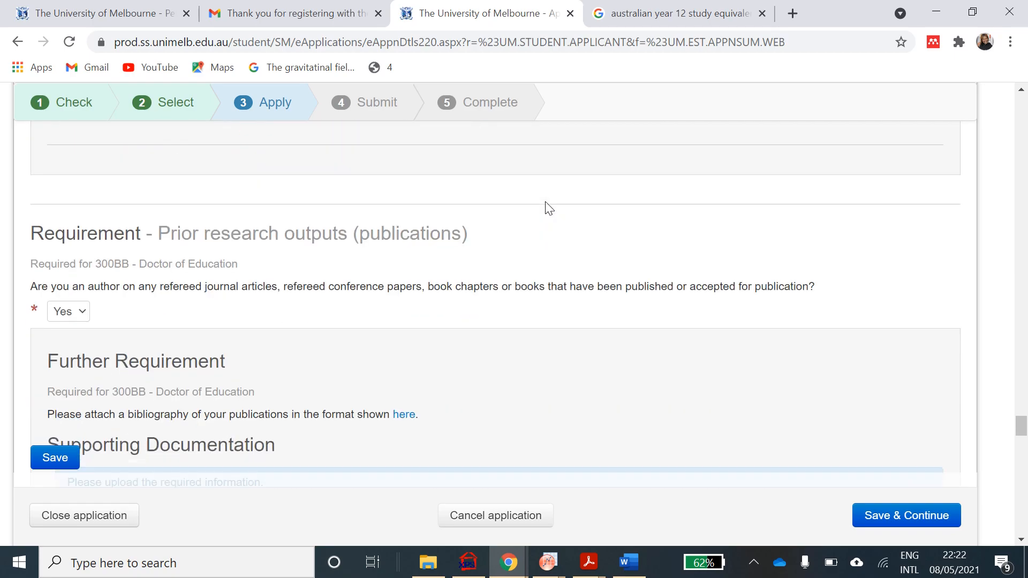
scroll(546, 202, "down", 7)
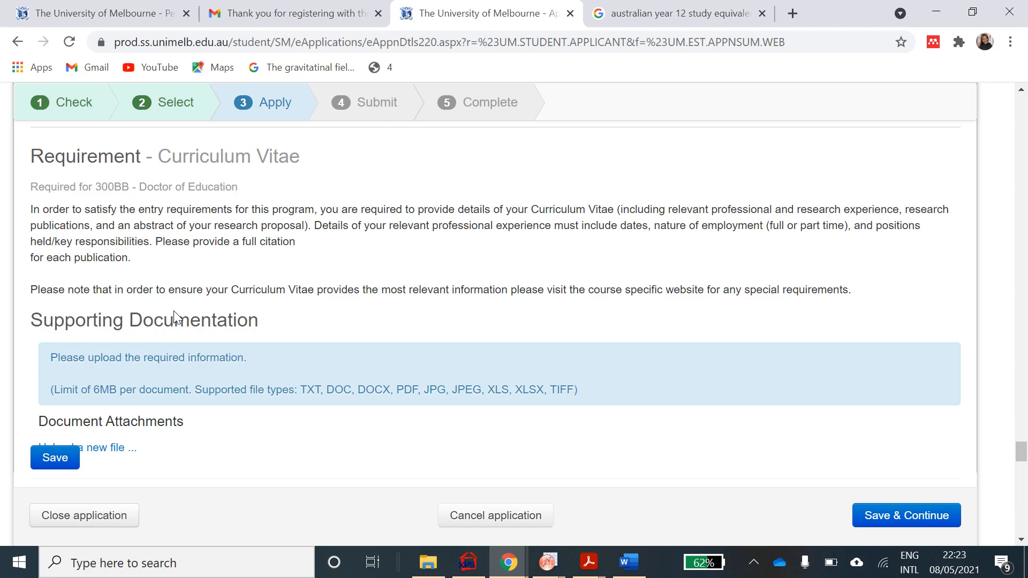
- Select the ACADEMIC CV PDF as the Curriculum Vitae attachment, not yet uploaded
scroll(176, 317, "down", 1)
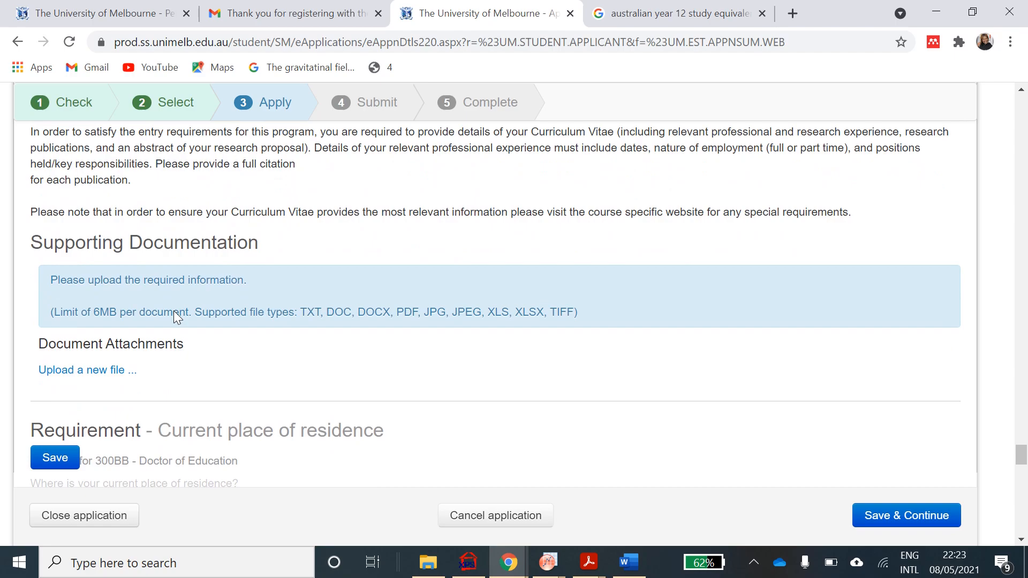
left_click(100, 371)
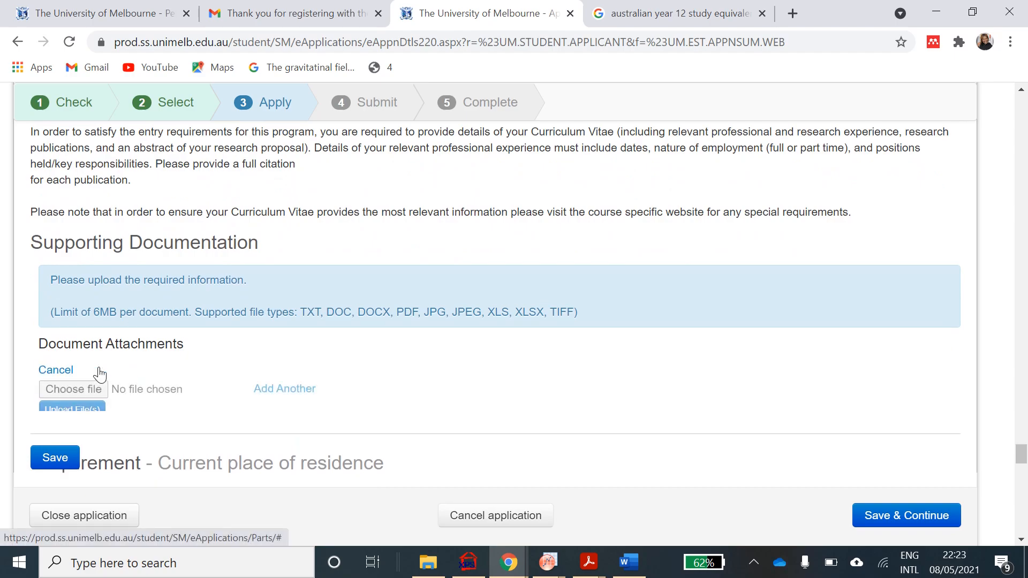
left_click(78, 394)
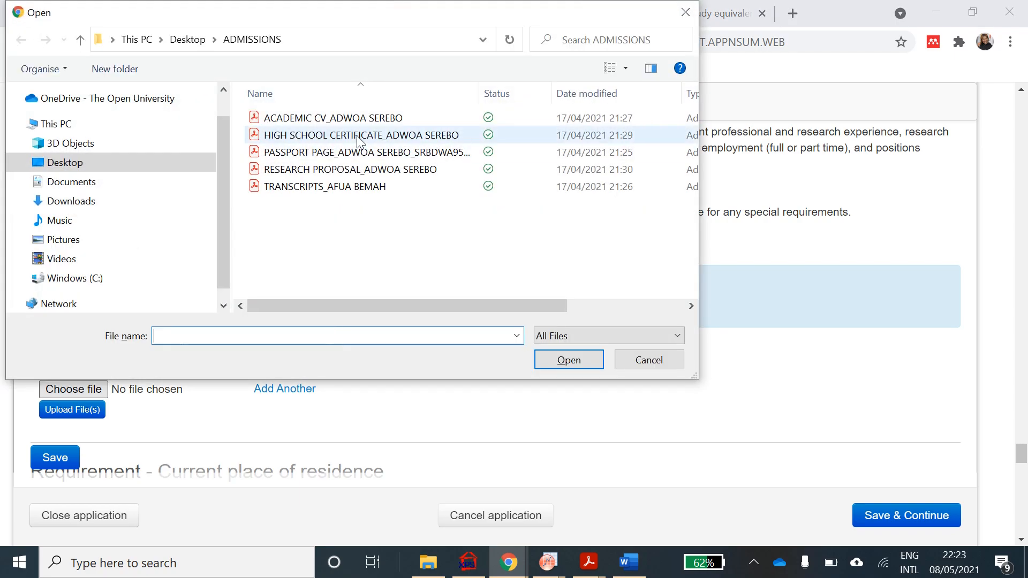
left_click(361, 118)
left_click(545, 358)
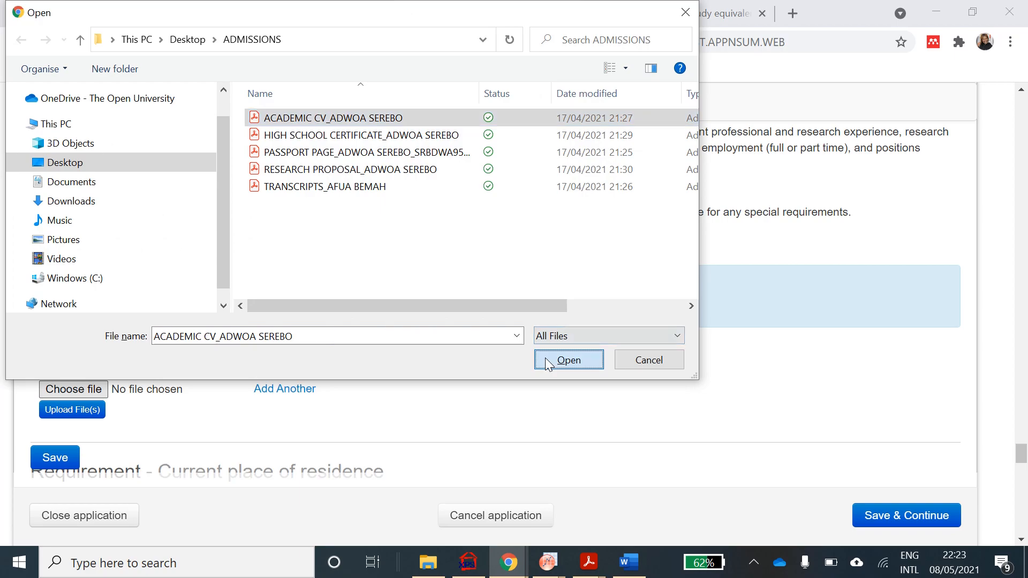
scroll(549, 364, "down", 5)
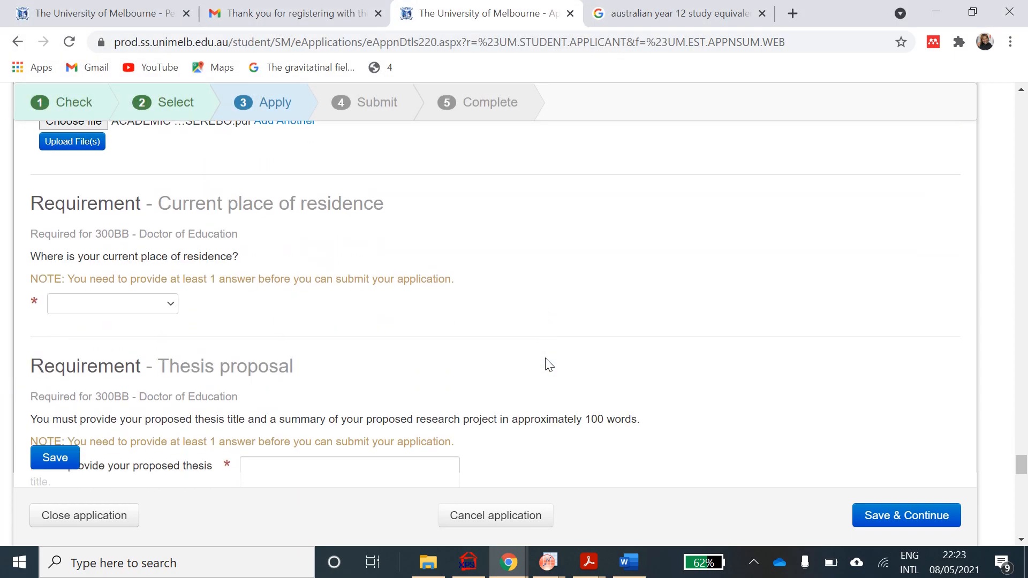
scroll(549, 364, "down", 1)
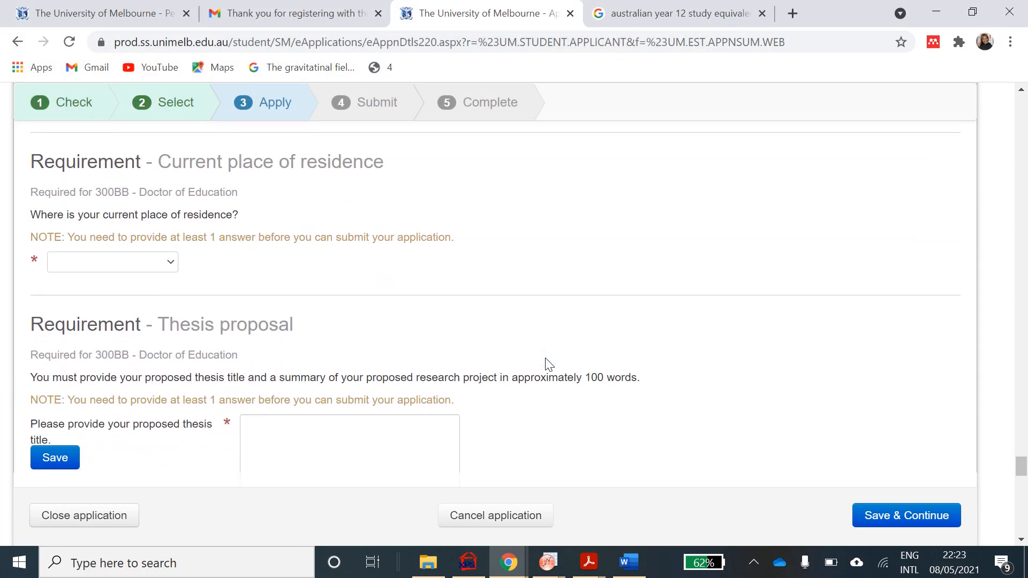
- Choose Outside Australia as the current place of residence, then scroll down to the Thesis proposal fields
left_click(170, 263)
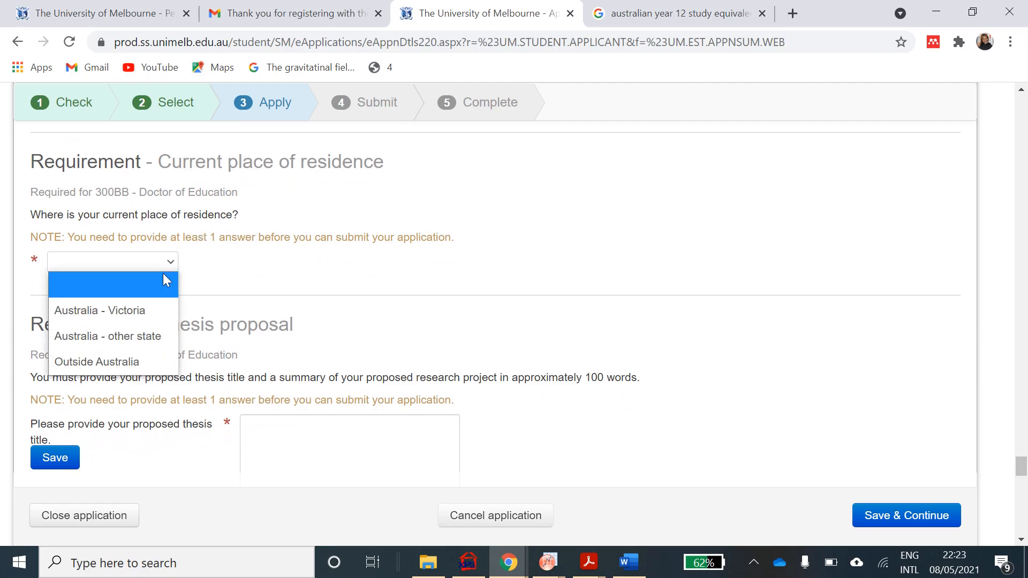
left_click(123, 362)
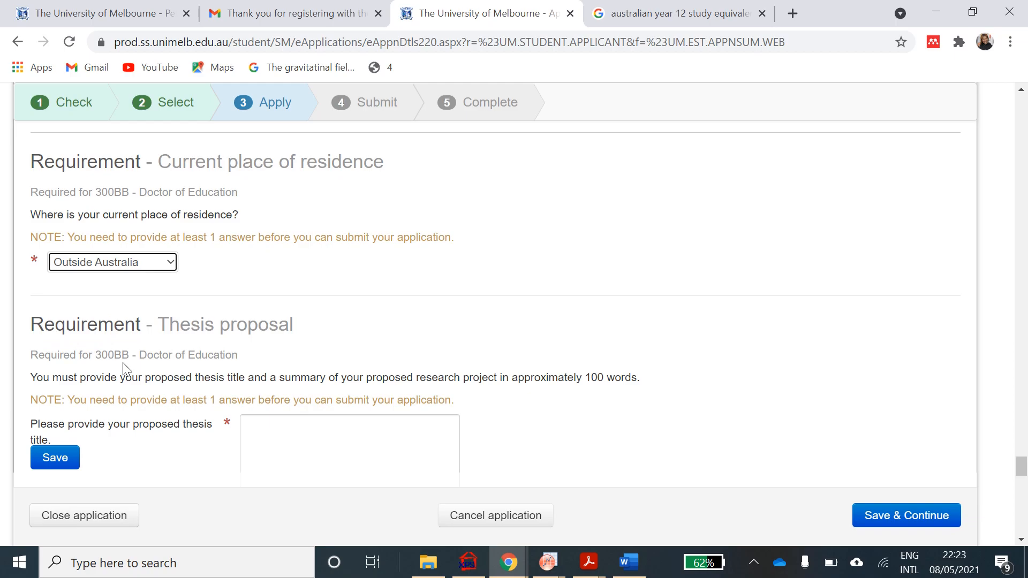
scroll(123, 362, "down", 2)
scroll(126, 369, "down", 1)
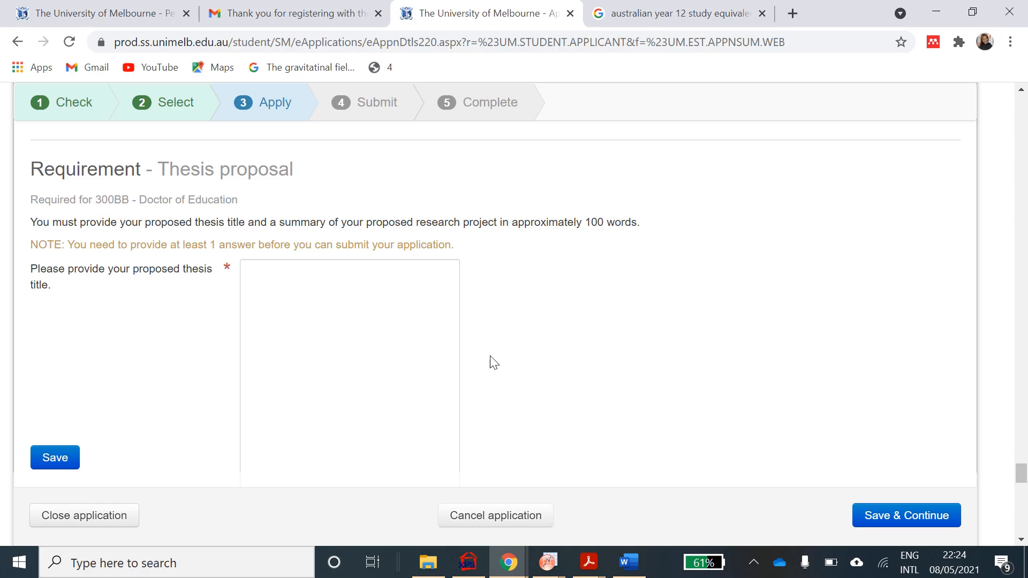
scroll(498, 360, "down", 2)
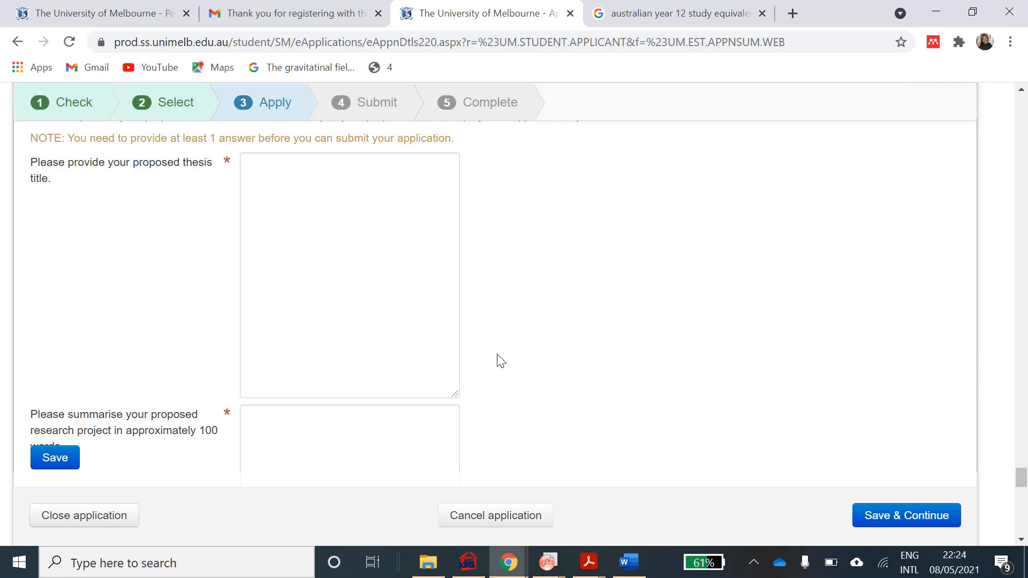
scroll(501, 361, "up", 3)
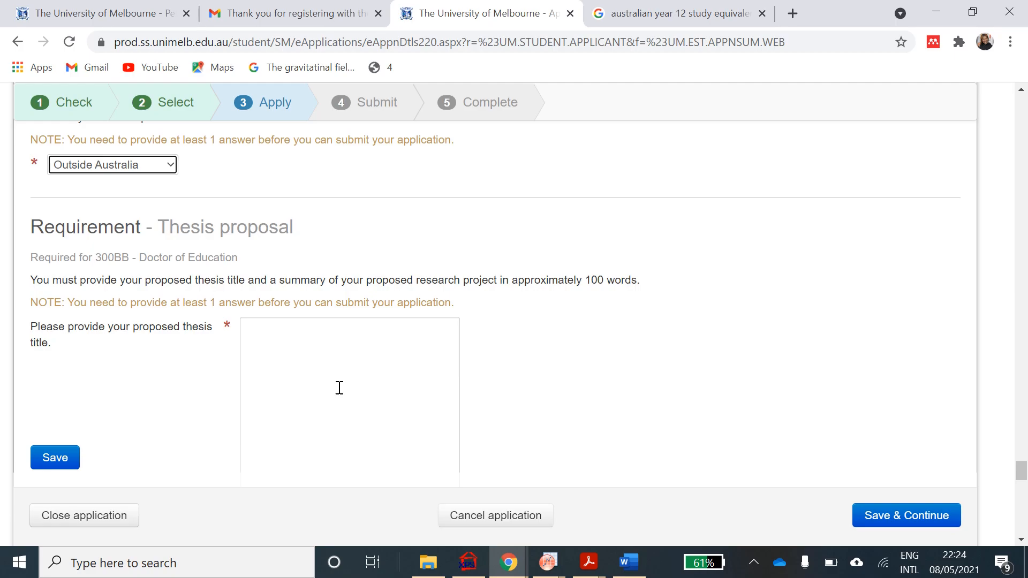
scroll(339, 387, "down", 3)
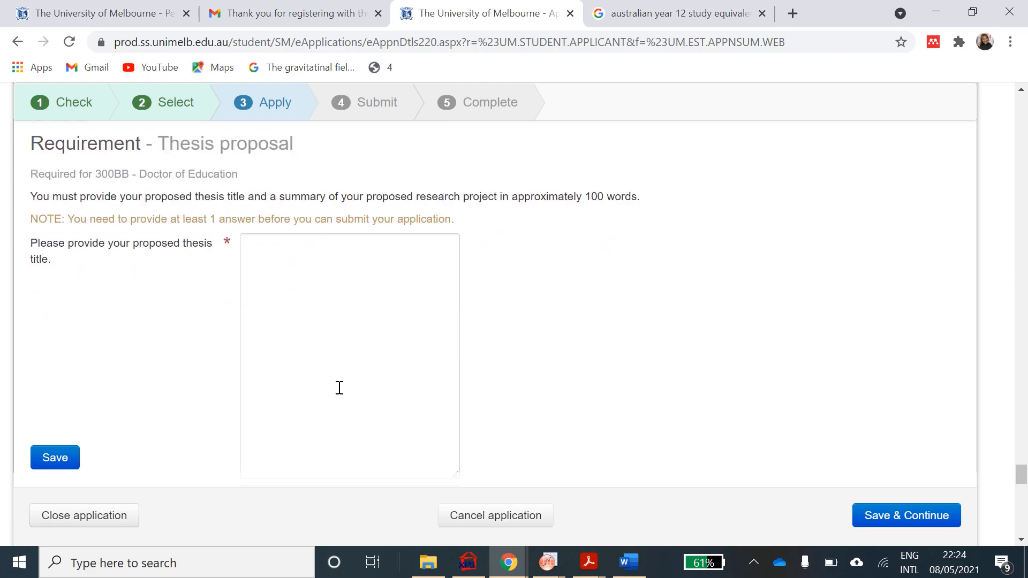
- Enter 'NANOFABRICATION OF WIRES' as the proposed thesis title
left_click(319, 268)
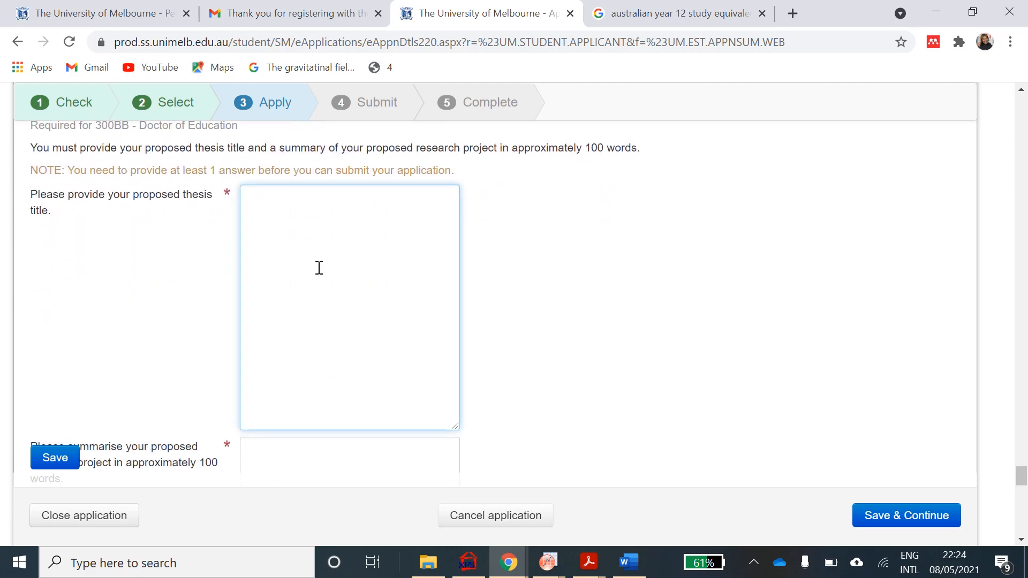
type("NANOFABRICATION OF WIRES")
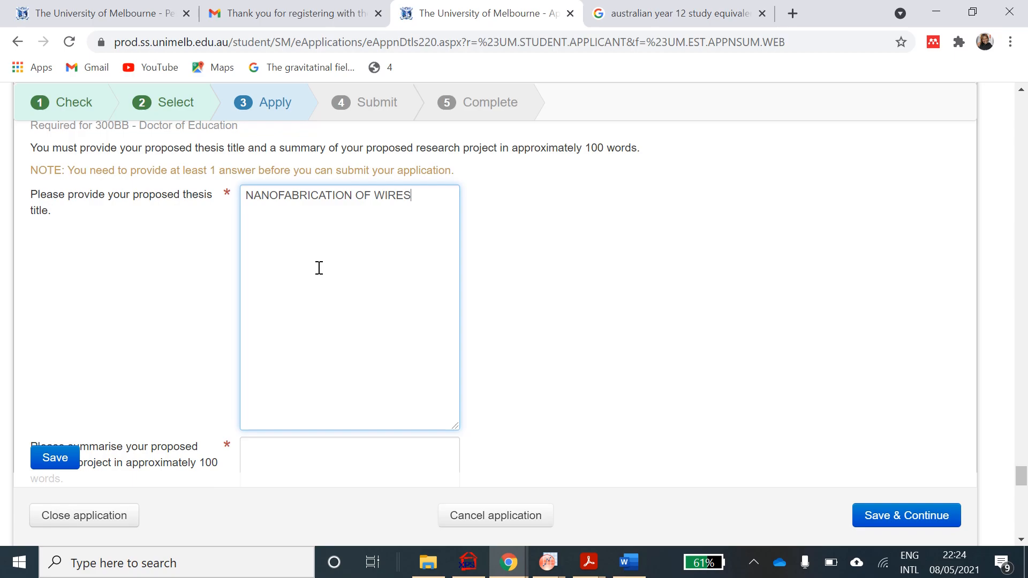
scroll(320, 268, "down", 4)
- Write 'THE EMPLOYMENT RATE IS LOW' as the research project summary
left_click(319, 268)
type("T")
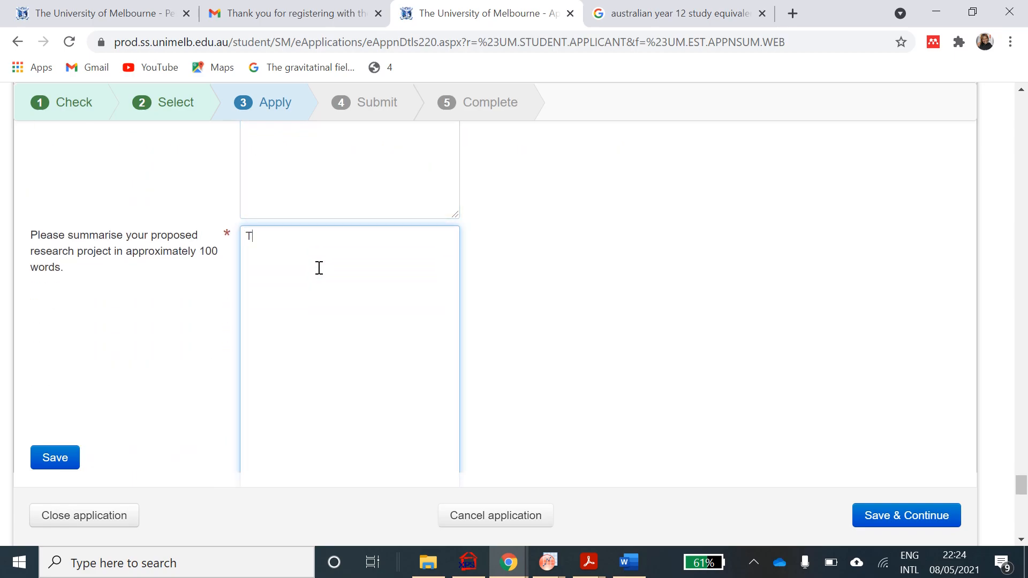
type("HE EMPLOYMENT RATE ")
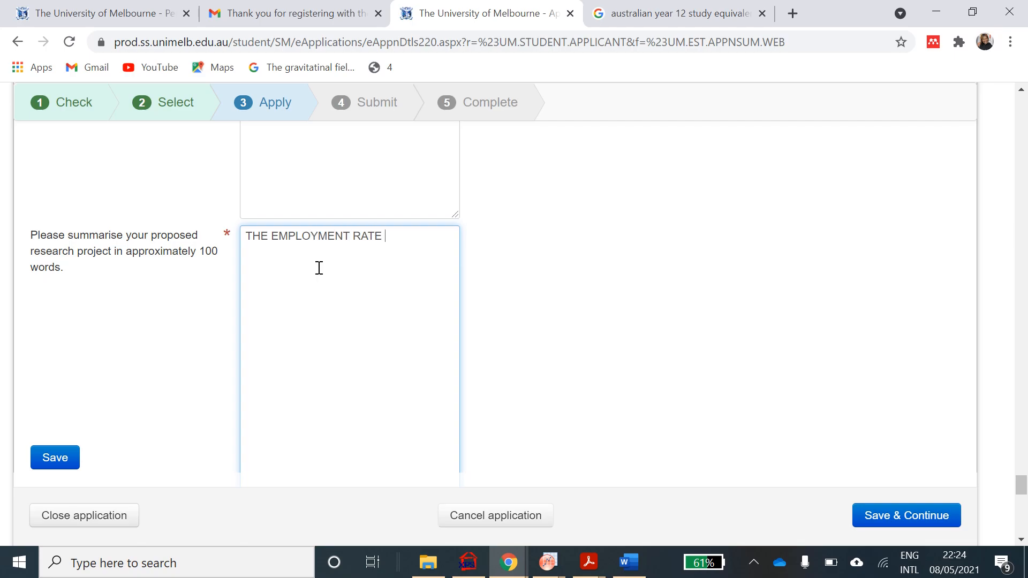
type("IS LOW")
scroll(319, 268, "down", 3)
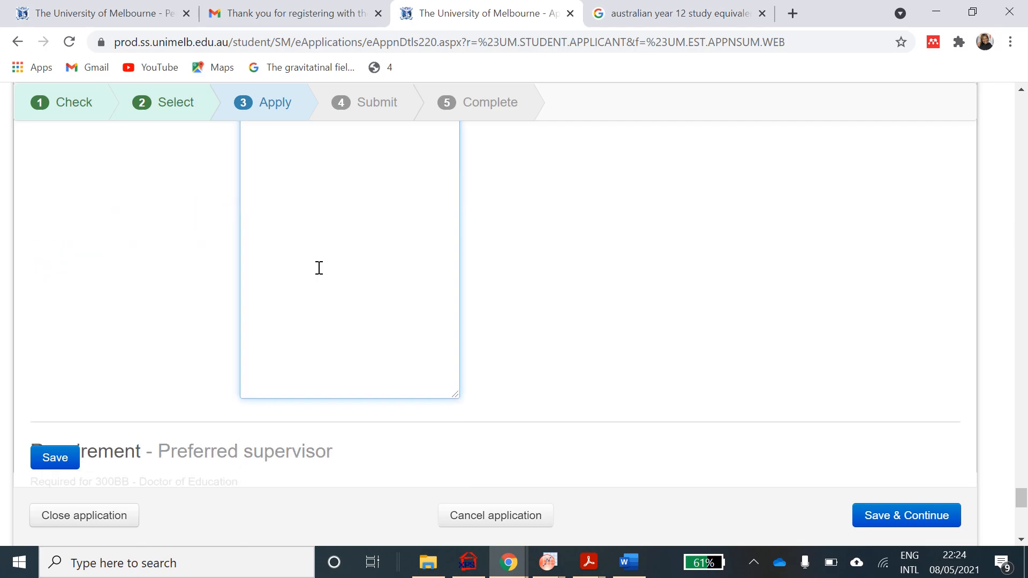
scroll(319, 267, "down", 2)
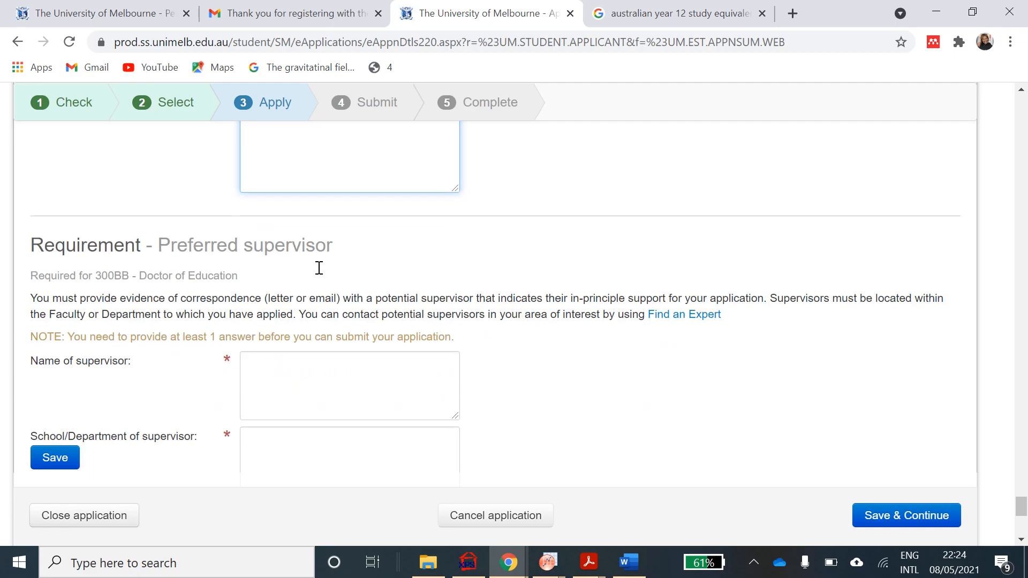
- Enter the preferred supervisor's full name in Name of supervisor
scroll(319, 268, "down", 2)
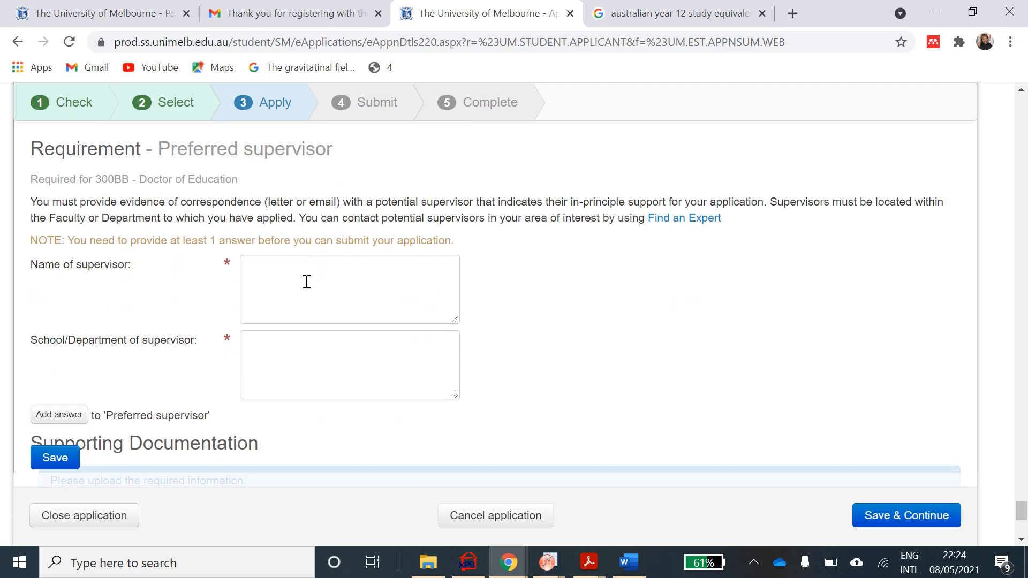
left_click(302, 290)
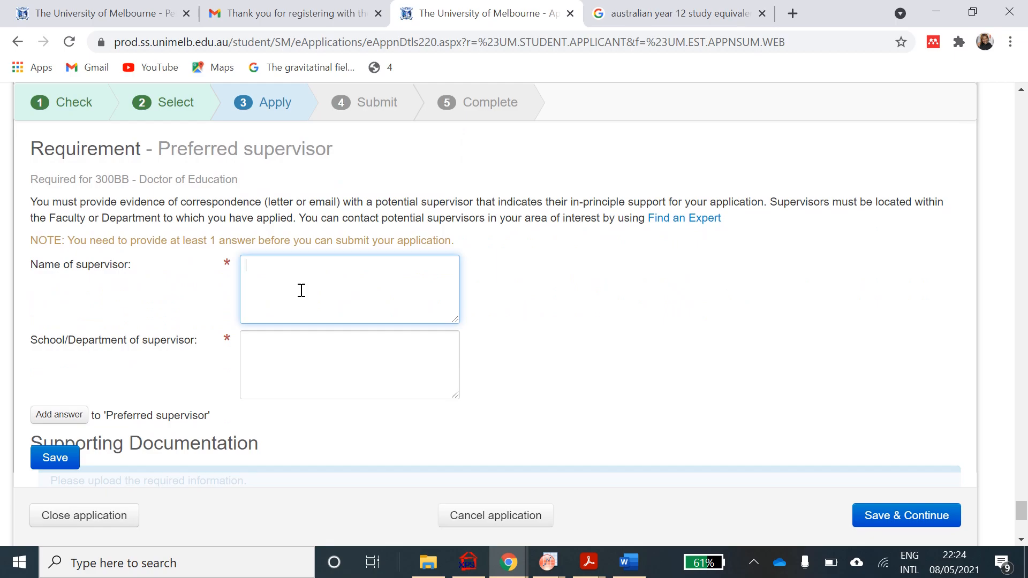
scroll(302, 290, "down", 1)
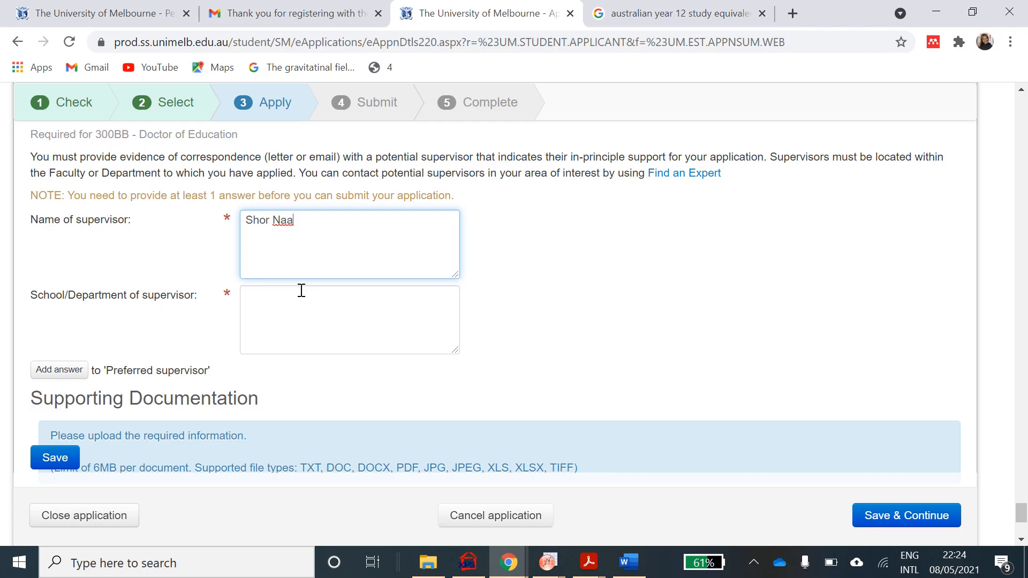
- Fill in the supervisor's School/Department as Engineering, correcting the typo
left_click(294, 297)
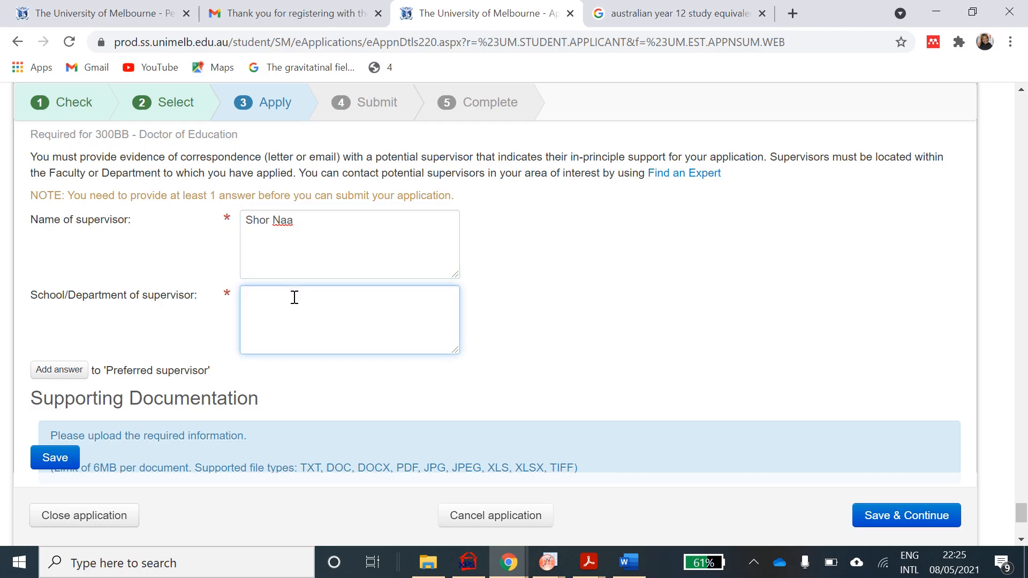
type("ENerg")
key("BackSpace")
key("BackSpace")
key("BackSpace")
key("BackSpace")
type("ngineering")
scroll(294, 298, "down", 3)
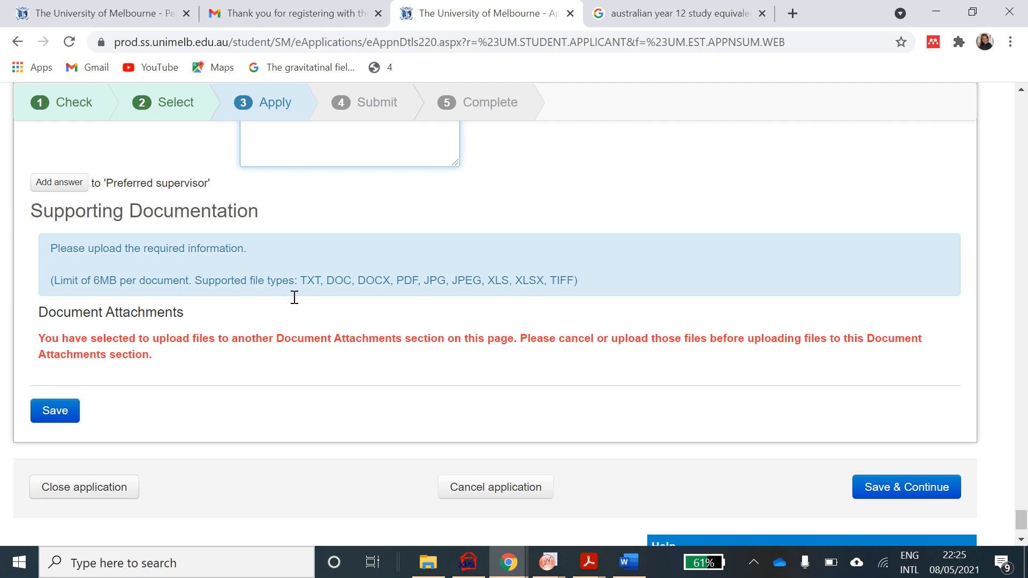
- Scroll past the Supporting Documentation section toward the Submit step
scroll(295, 297, "down", 1)
scroll(294, 297, "down", 1)
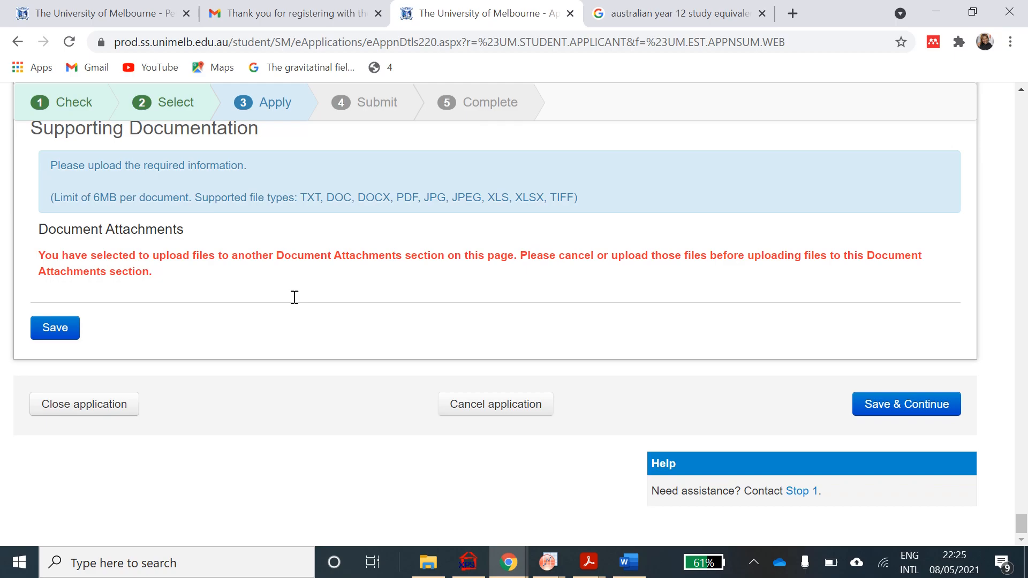
scroll(294, 297, "up", 2)
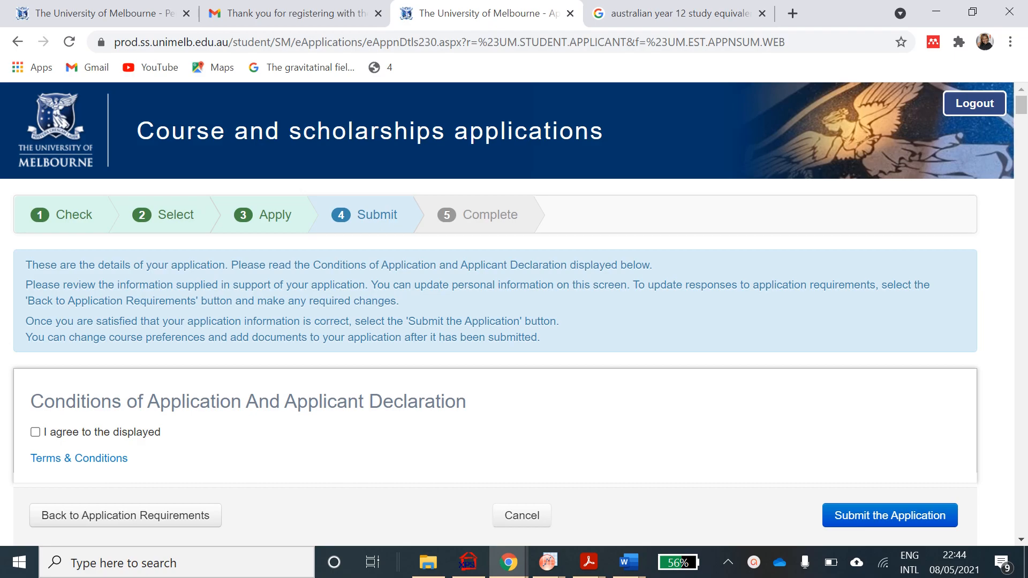
- Tick 'I agree to the displayed' Terms & Conditions in the Applicant Declaration
scroll(600, 240, "down", 1)
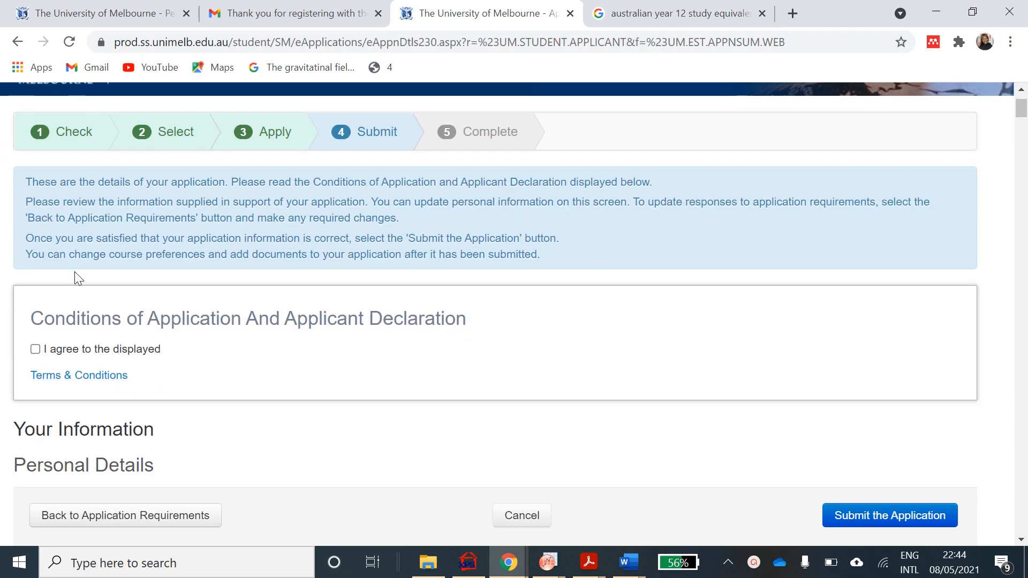
left_click(34, 350)
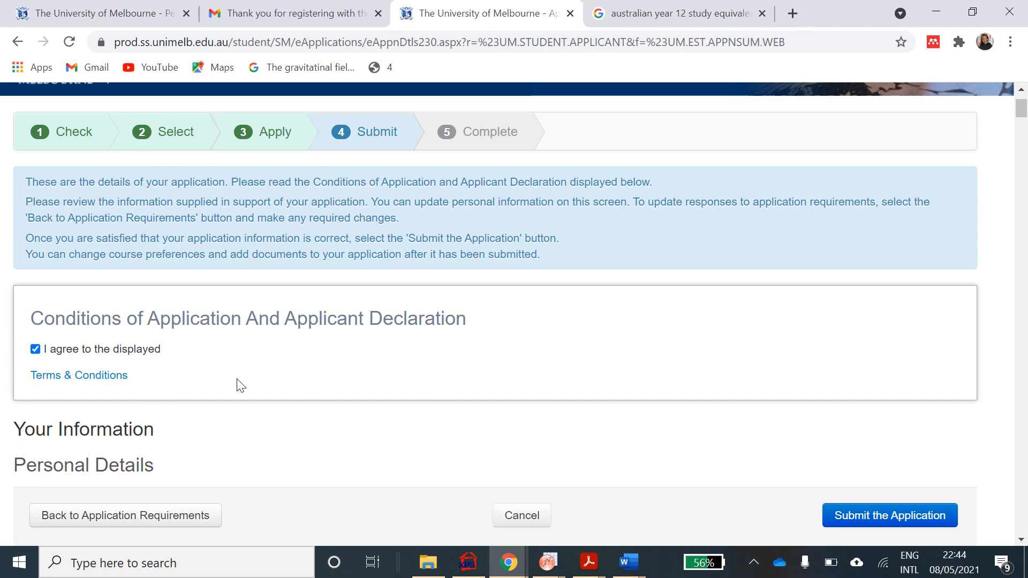
scroll(239, 384, "down", 2)
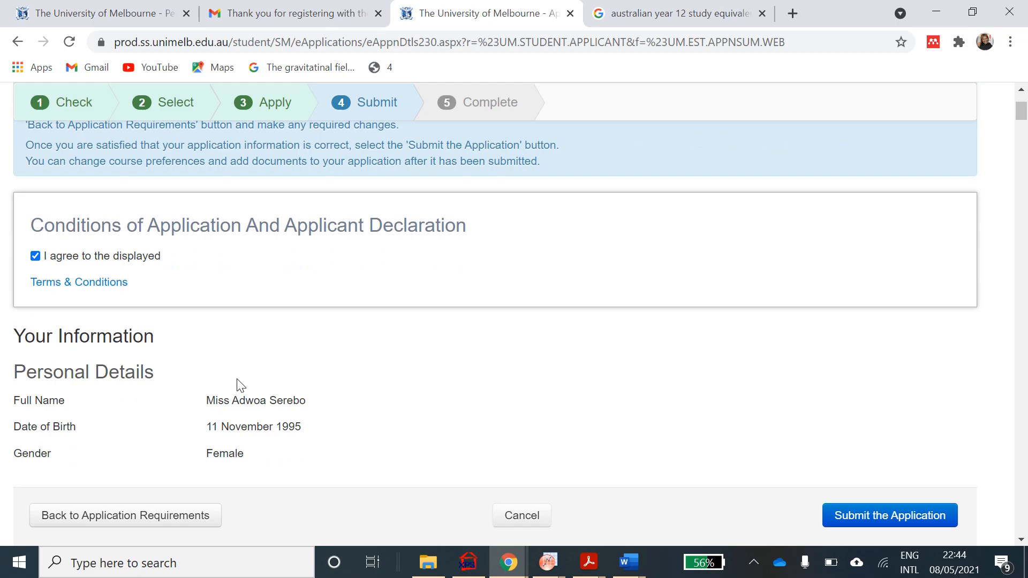
scroll(240, 384, "up", 4)
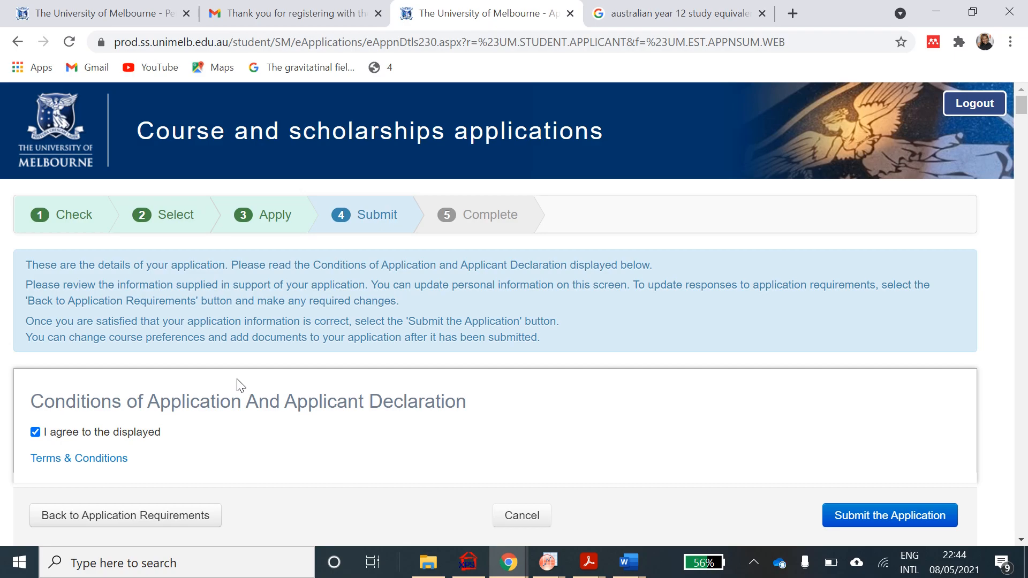
scroll(239, 384, "down", 5)
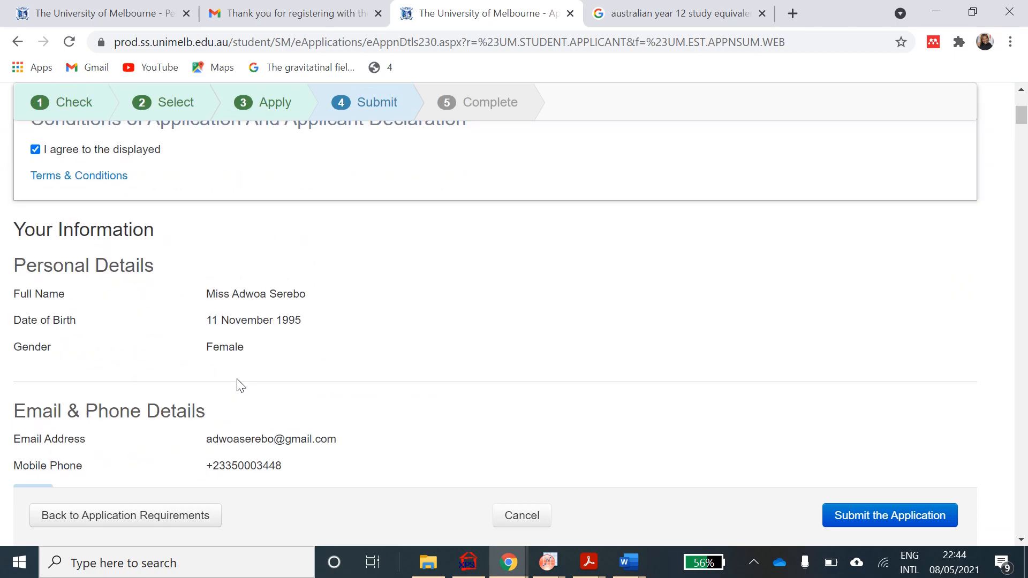
scroll(239, 385, "up", 2)
- Review the Doctor of Education application details and submit the application
scroll(239, 384, "down", 12)
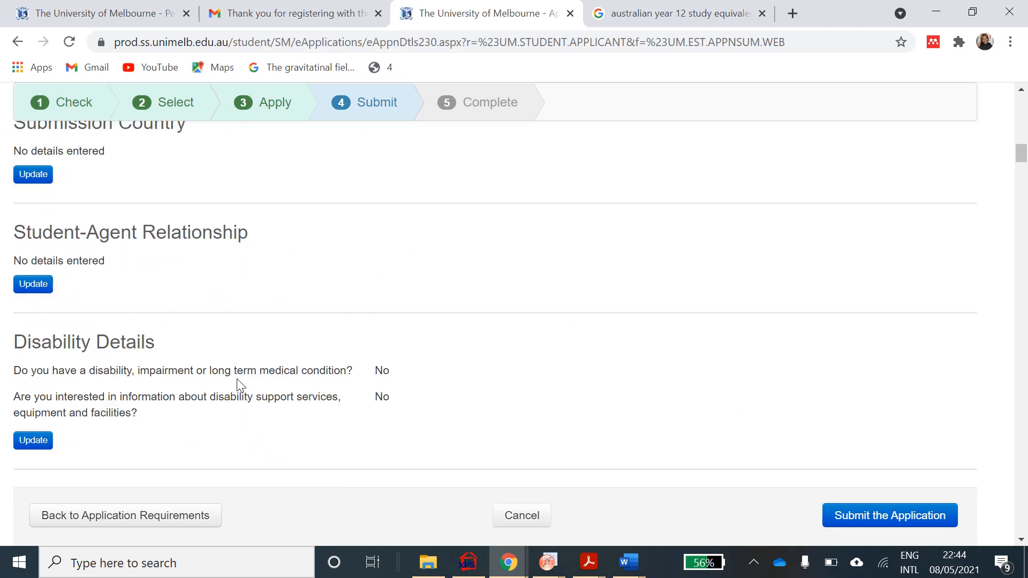
scroll(239, 385, "down", 9)
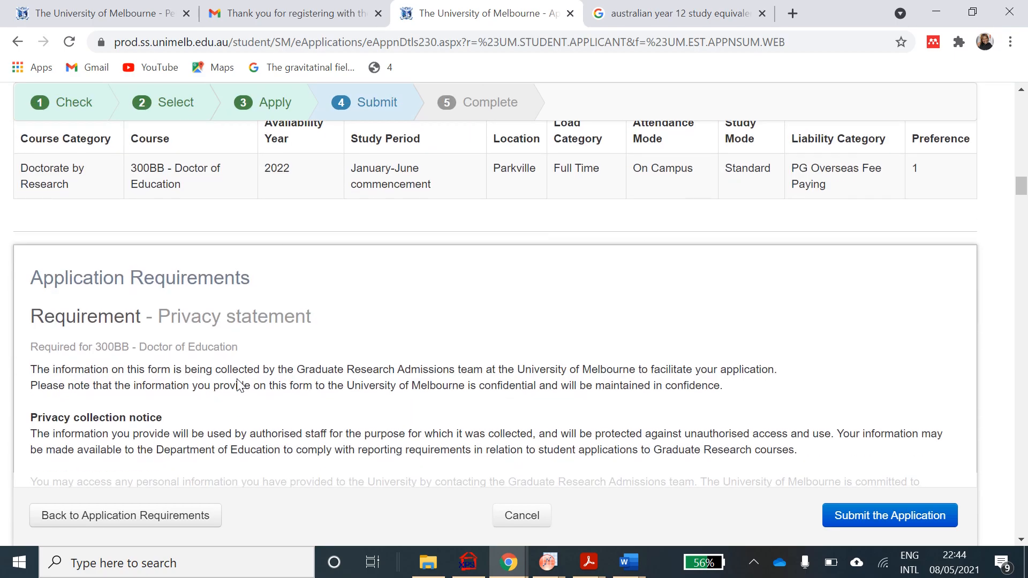
scroll(239, 384, "down", 6)
scroll(239, 384, "down", 4)
scroll(239, 384, "down", 6)
scroll(239, 384, "up", 12)
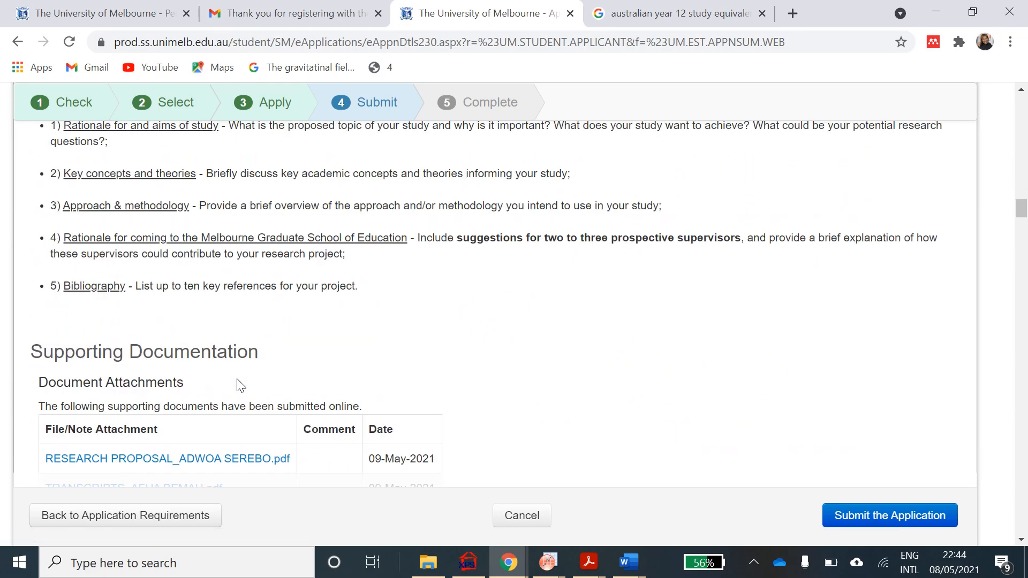
scroll(240, 384, "up", 20)
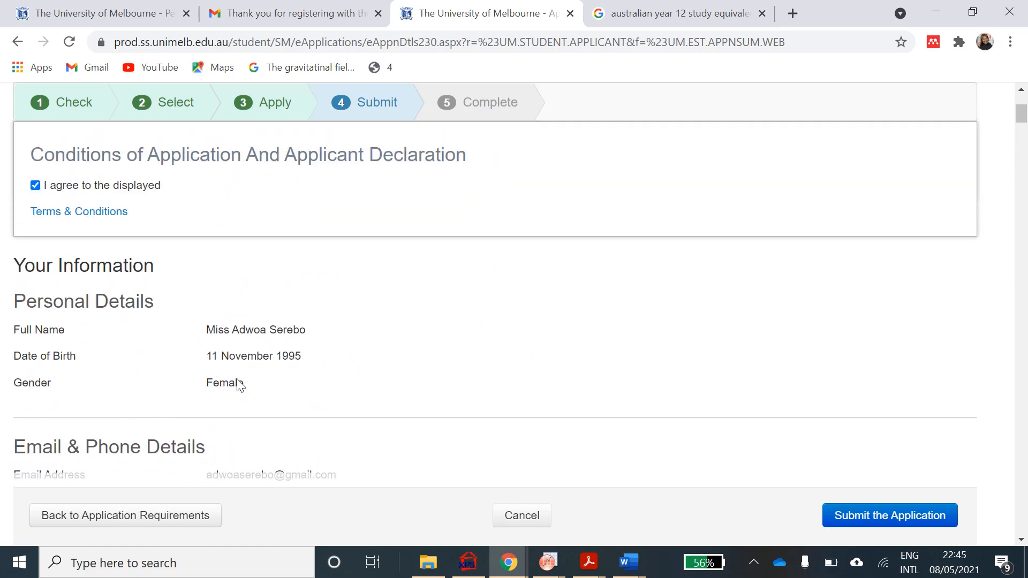
scroll(239, 385, "up", 4)
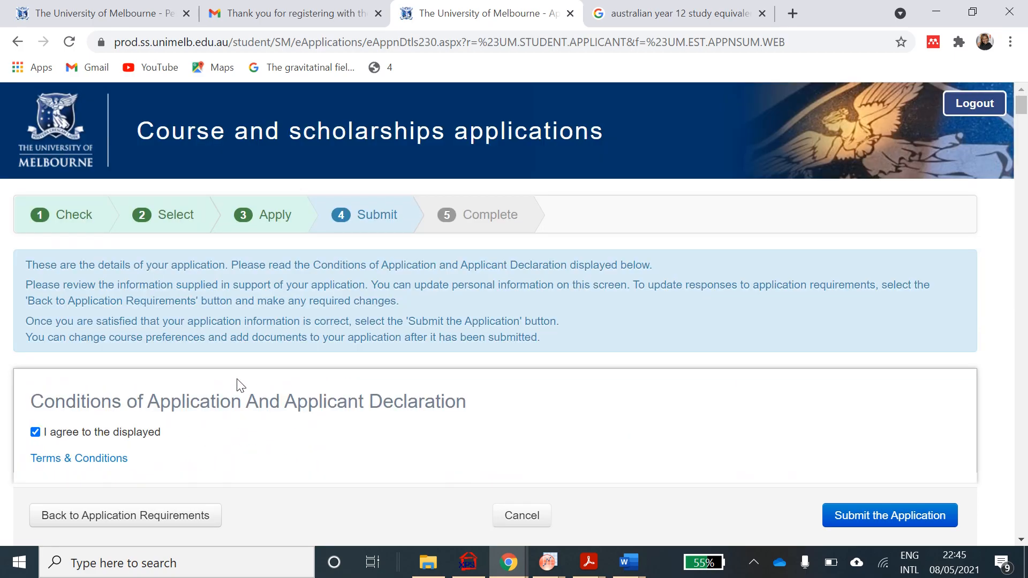
scroll(239, 385, "down", 20)
scroll(239, 385, "down", 3)
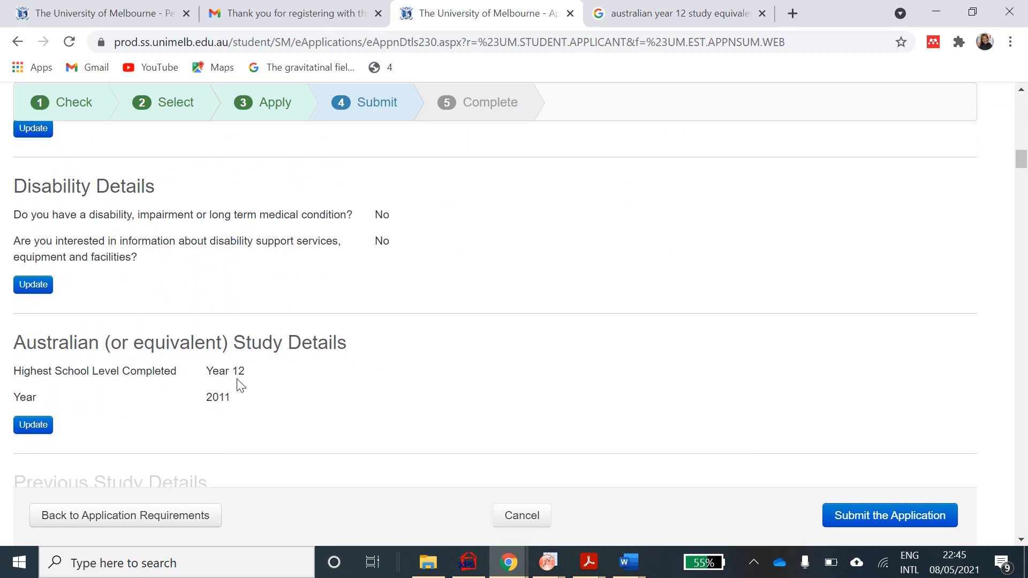
left_click(855, 518)
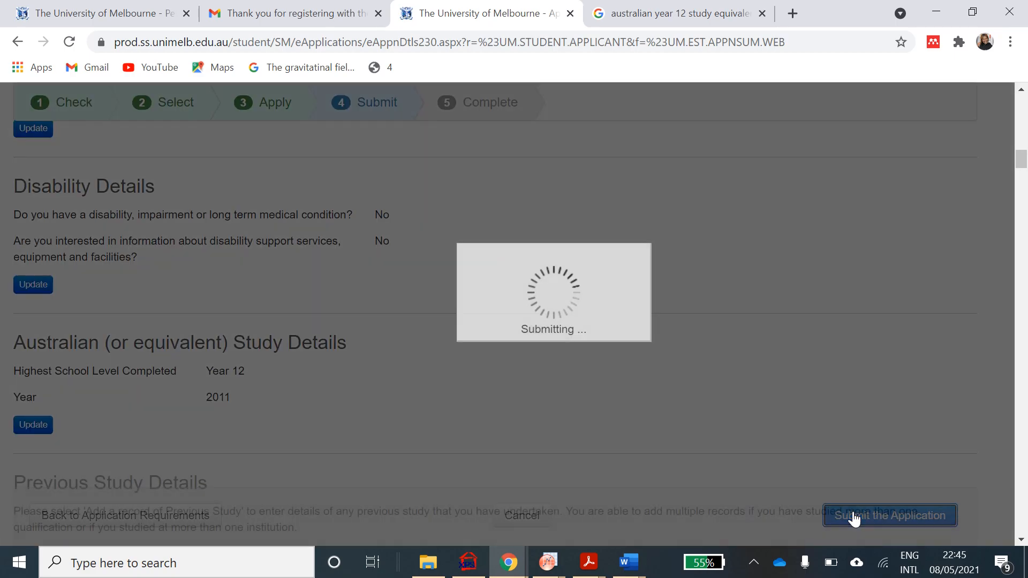